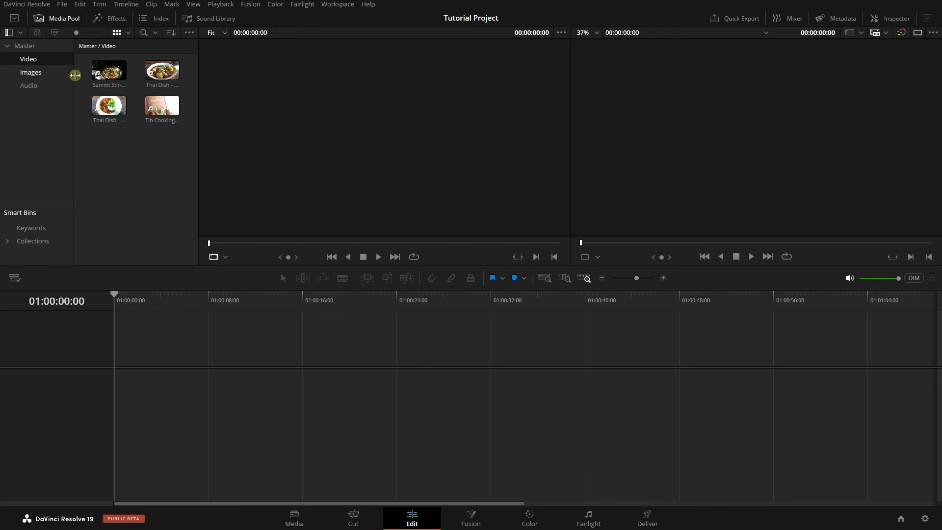
# Step: Load the stir-fry clip from the Video bin into the source viewer and play a short part of it
pyautogui.click(115, 75)
pyautogui.moveTo(116, 75); pyautogui.dragTo(397, 157)
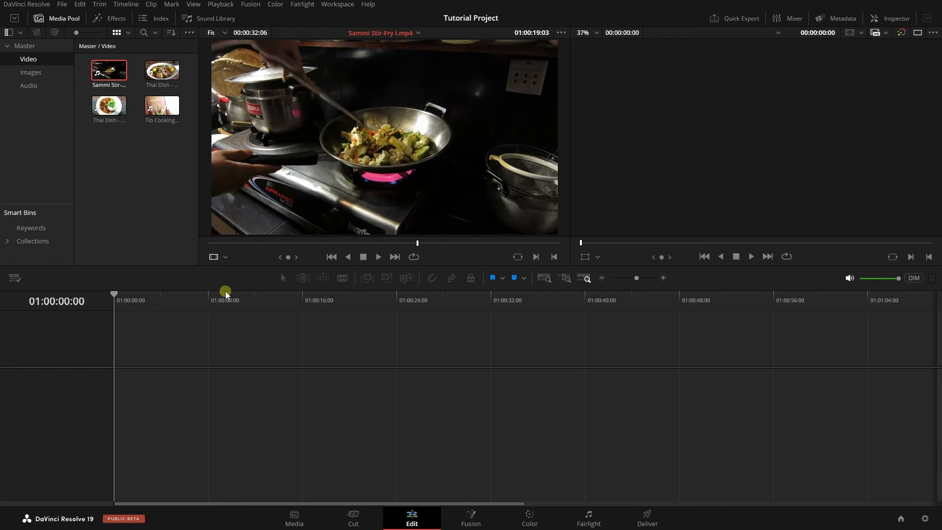
pyautogui.moveTo(393, 123); pyautogui.dragTo(346, 350)
pyautogui.press('space')
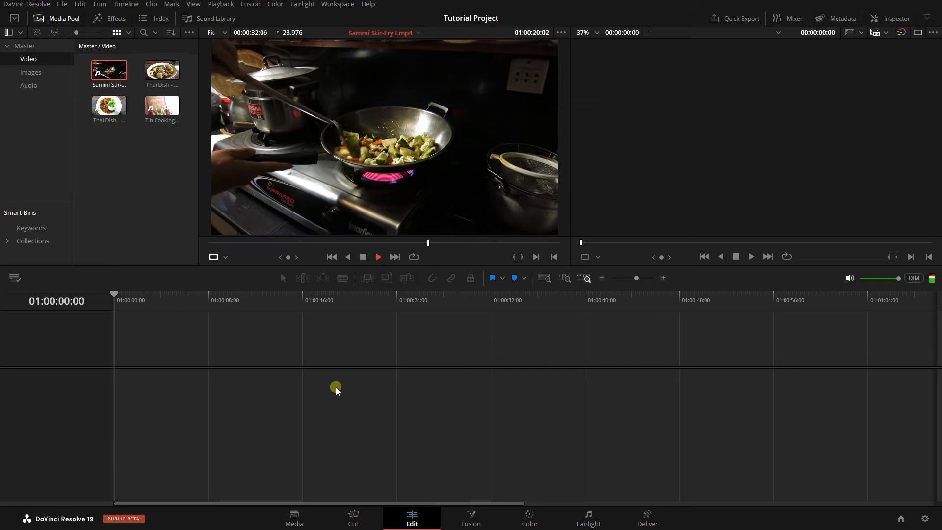
pyautogui.press('space')
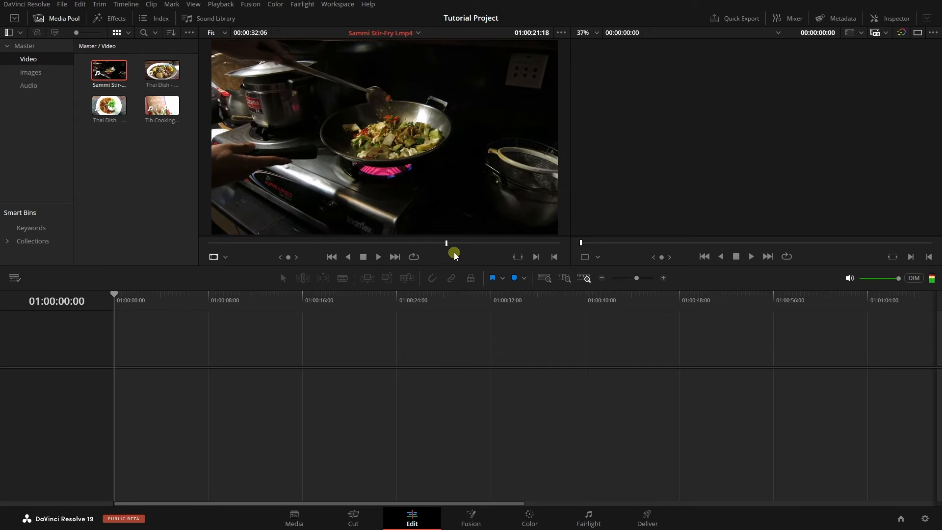
# Step: Play the stir-fry clip forward from about 01:00:03:09 in the source viewer, followed by reverse playback
pyautogui.moveTo(446, 244); pyautogui.dragTo(245, 243)
pyautogui.click(378, 257)
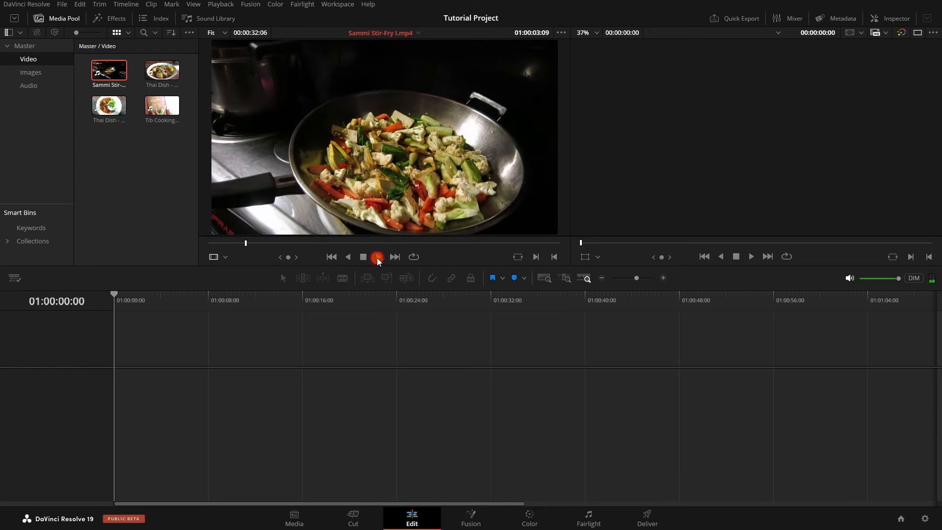
pyautogui.click(348, 257)
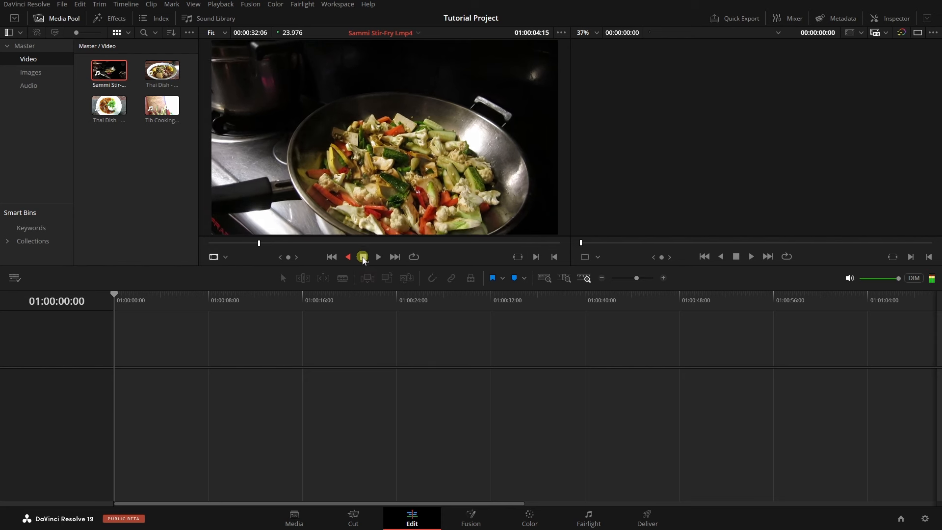
pyautogui.click(364, 257)
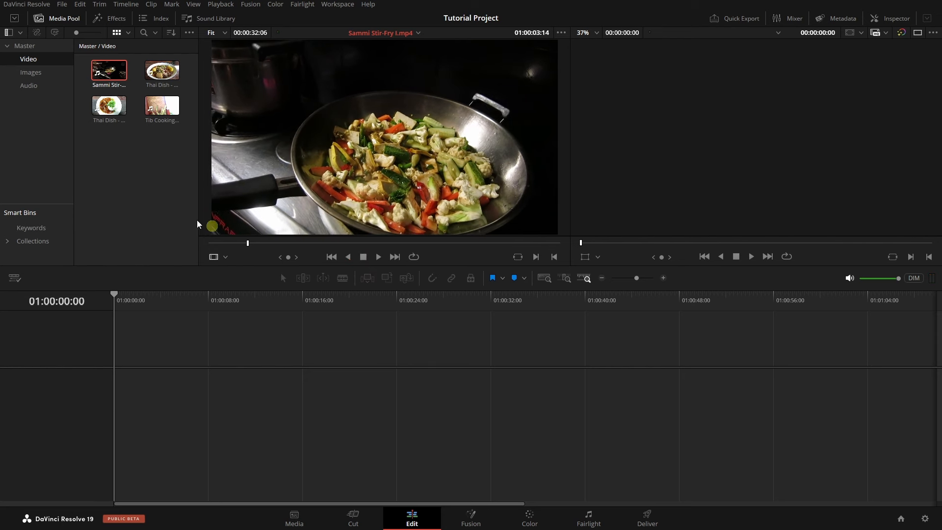
# Step: Load the still Veggie Stir-Fry Plate I.jpg from the Images bin into the source viewer
pyautogui.click(31, 73)
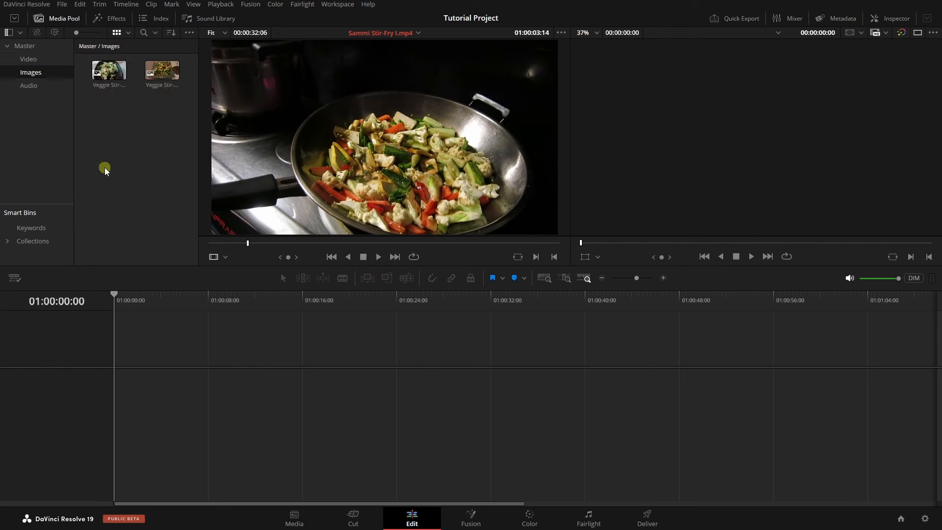
pyautogui.click(109, 73)
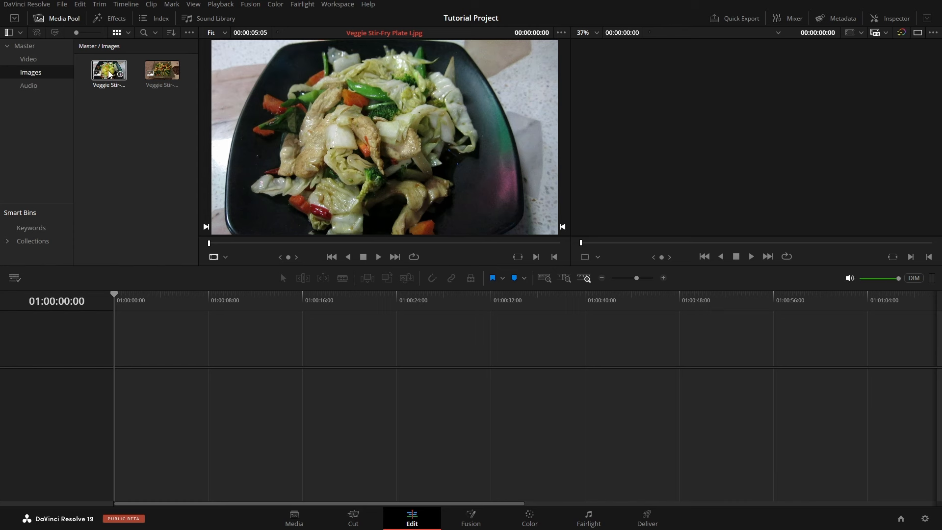
pyautogui.click(121, 203)
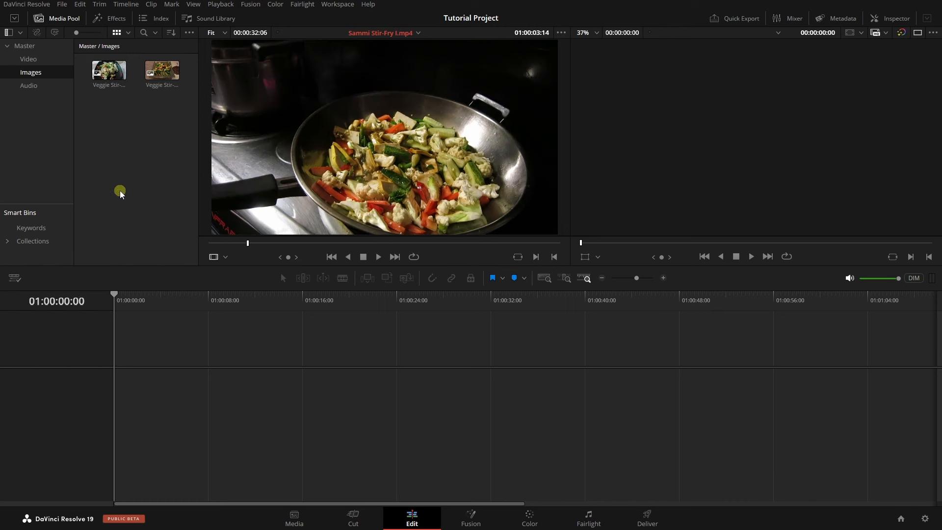
pyautogui.click(107, 74)
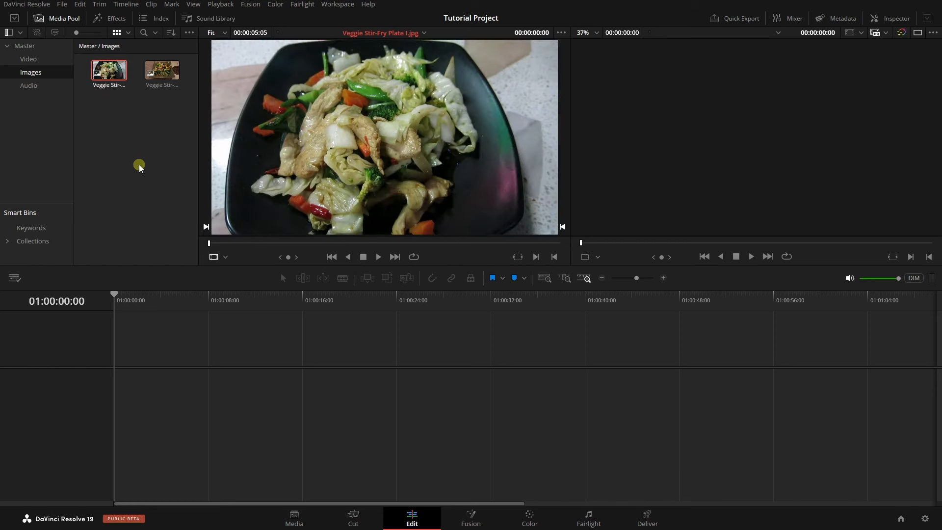
# Step: Sort the Video bin's clips by Duration and return the sorting to Clip Name
pyautogui.click(29, 60)
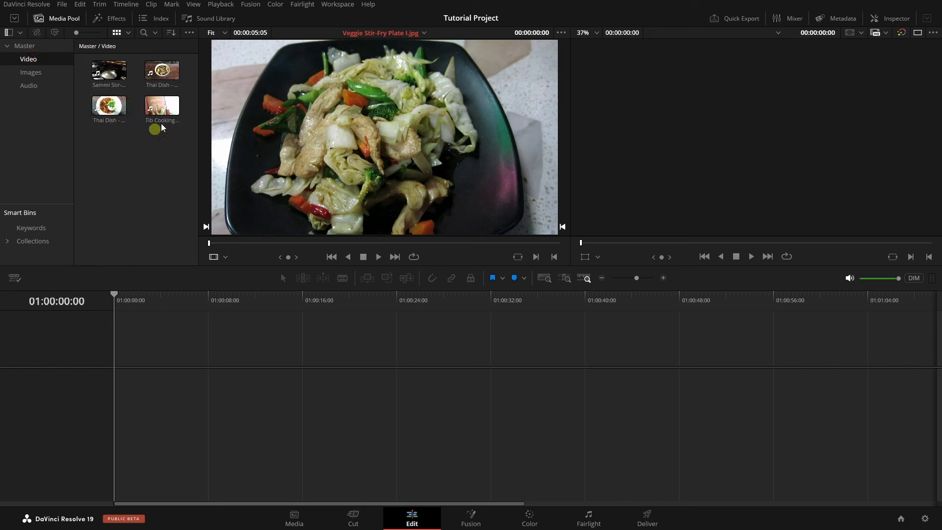
pyautogui.click(170, 33)
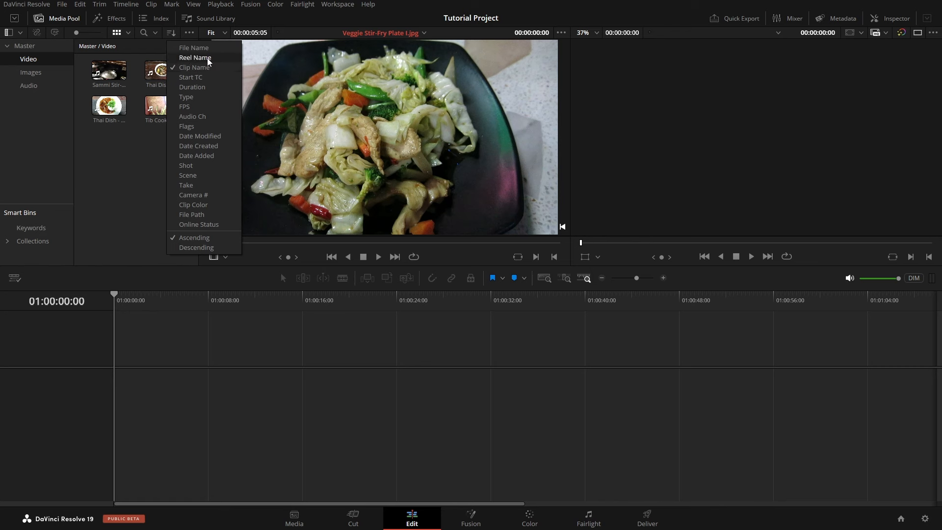
pyautogui.click(200, 86)
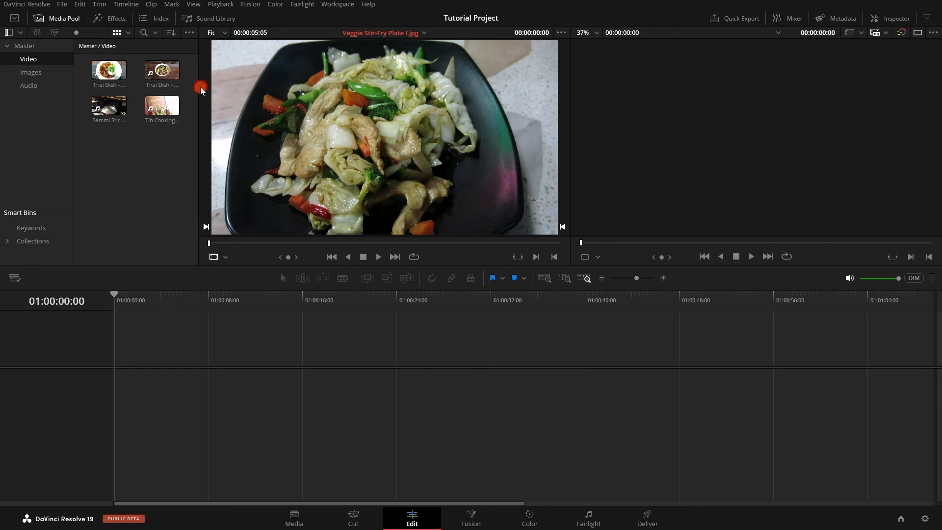
pyautogui.click(142, 129)
pyautogui.click(172, 32)
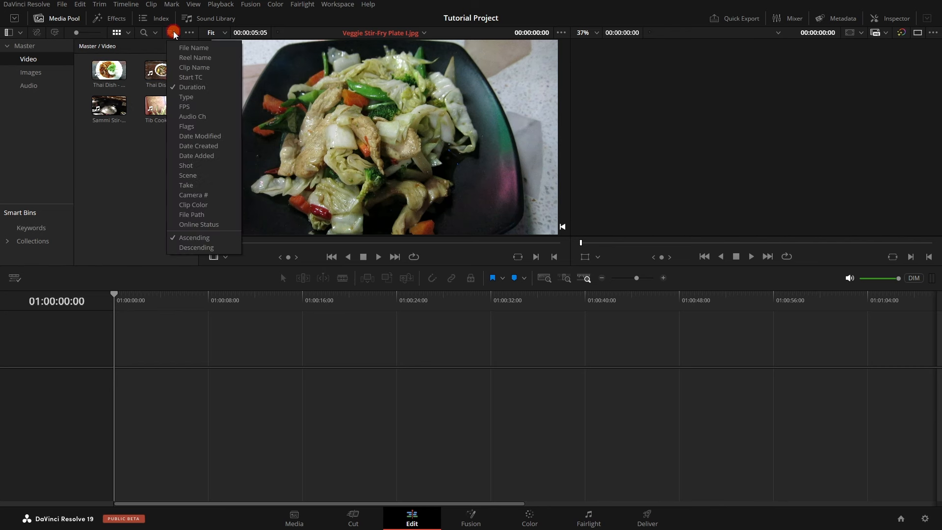
pyautogui.click(187, 68)
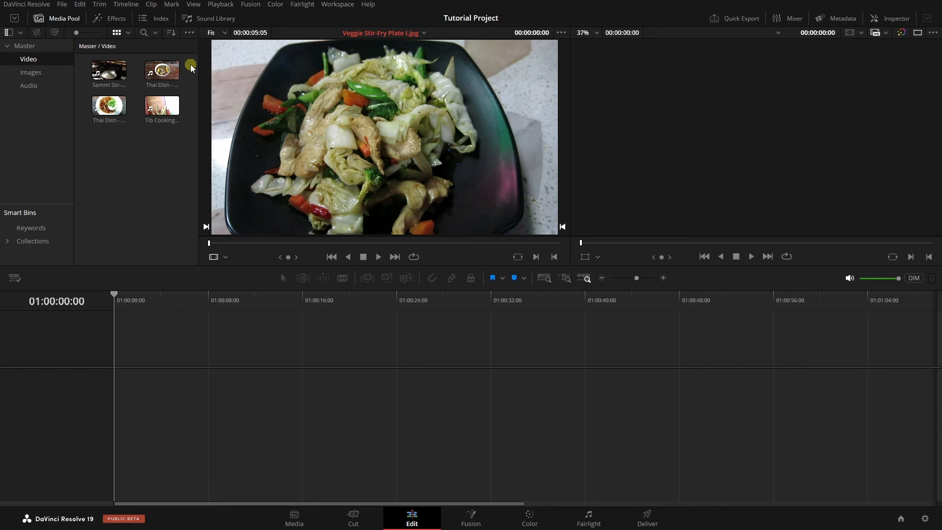
pyautogui.click(174, 33)
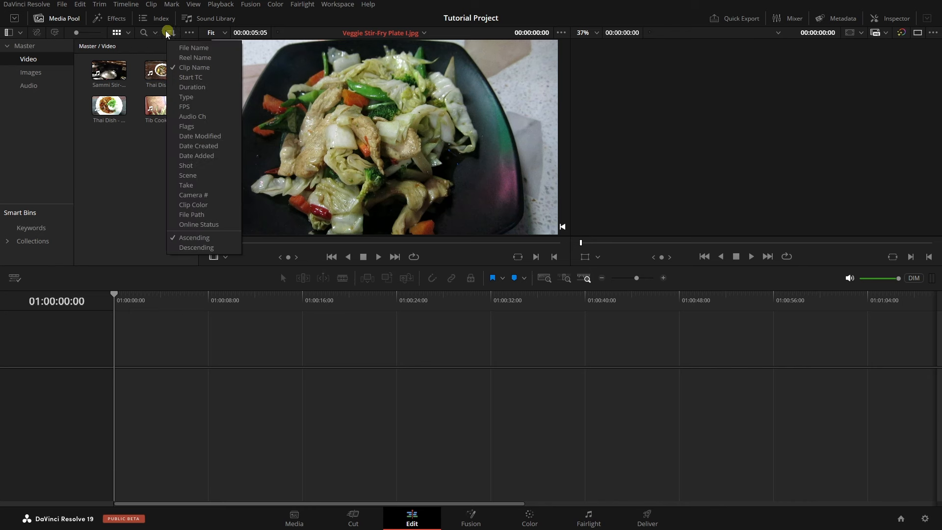
pyautogui.click(139, 172)
pyautogui.click(143, 33)
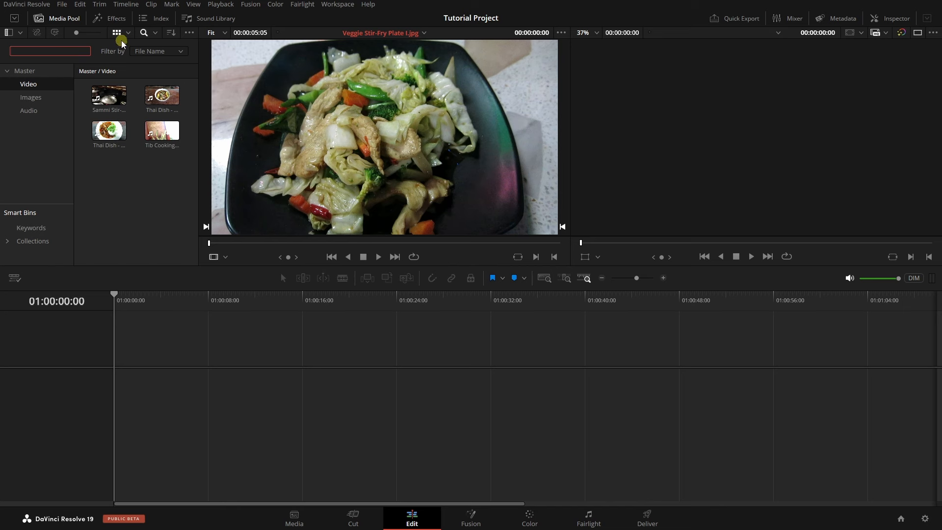
pyautogui.click(144, 33)
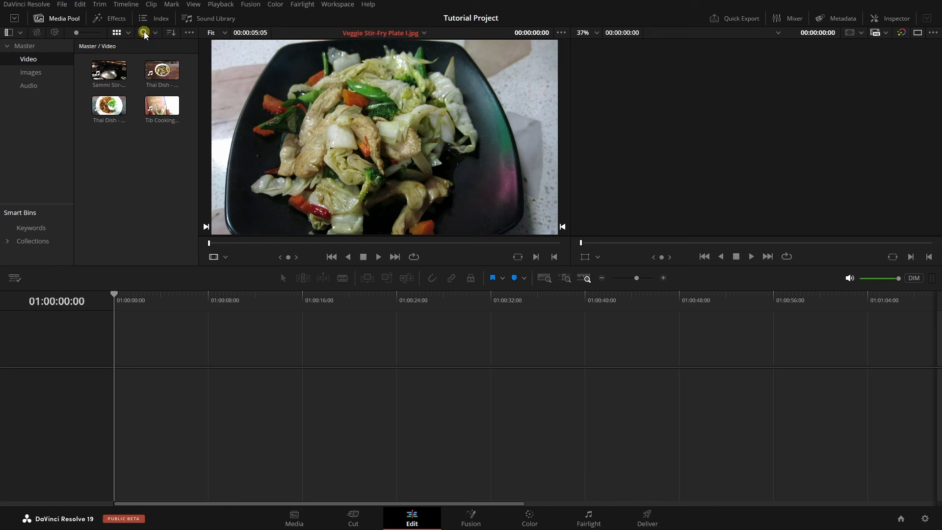
# Step: Show the Video bin's clips in Metadata view and in List view
pyautogui.click(128, 32)
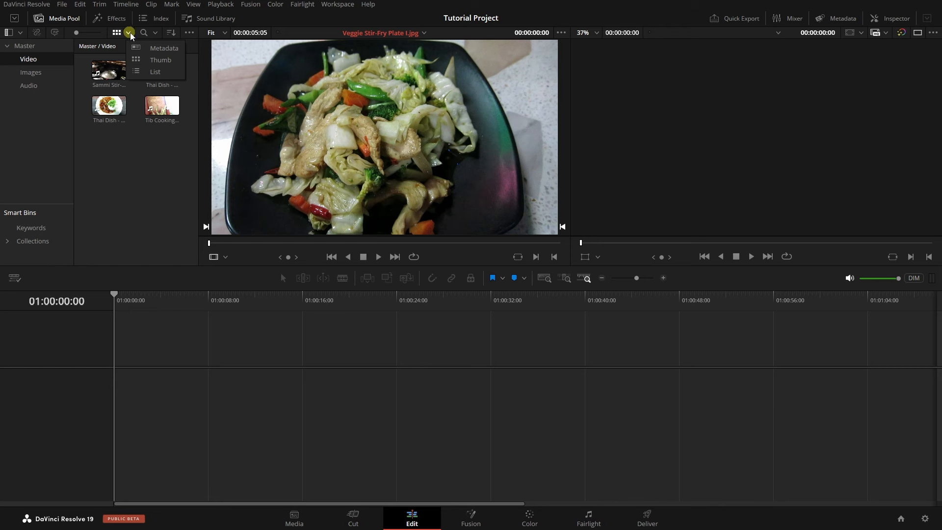
pyautogui.click(163, 48)
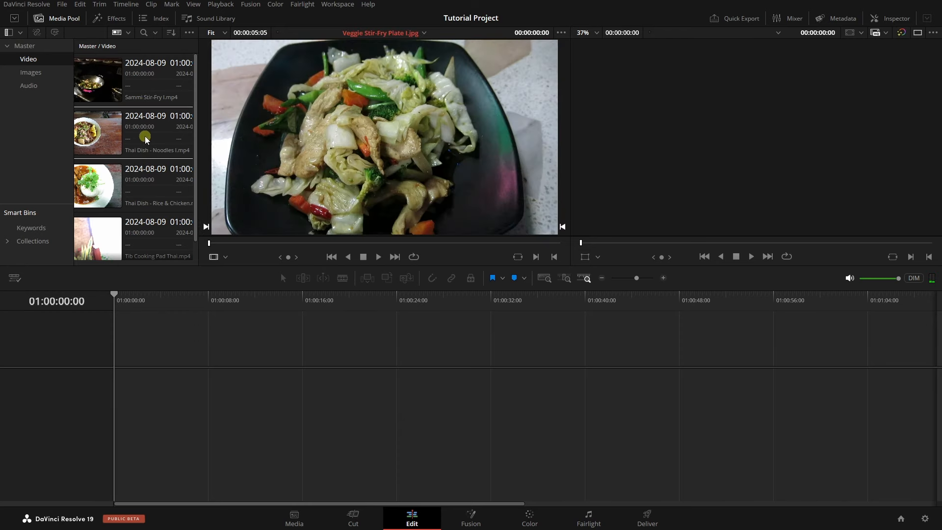
pyautogui.click(128, 33)
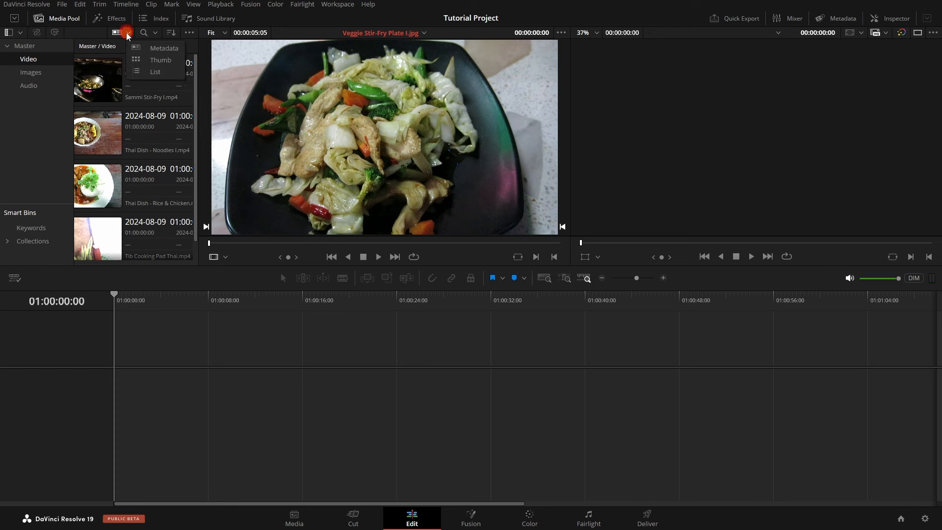
pyautogui.click(154, 72)
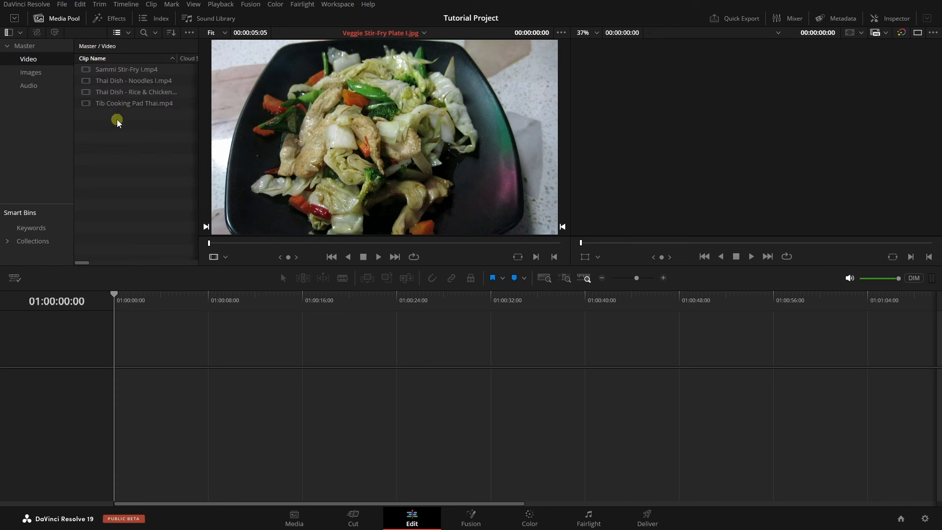
# Step: Show the Video bin's clips in Thumb view and enlarge the thumbnails slightly
pyautogui.click(128, 34)
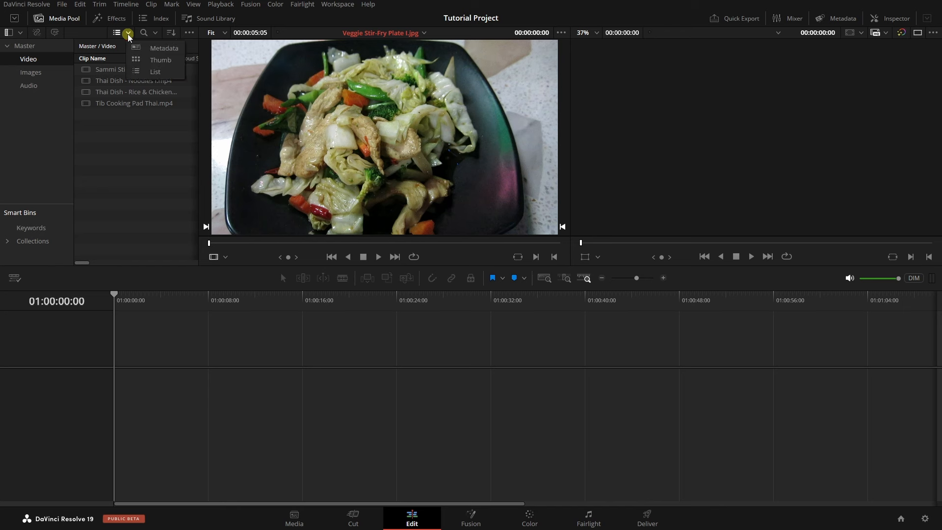
pyautogui.click(157, 62)
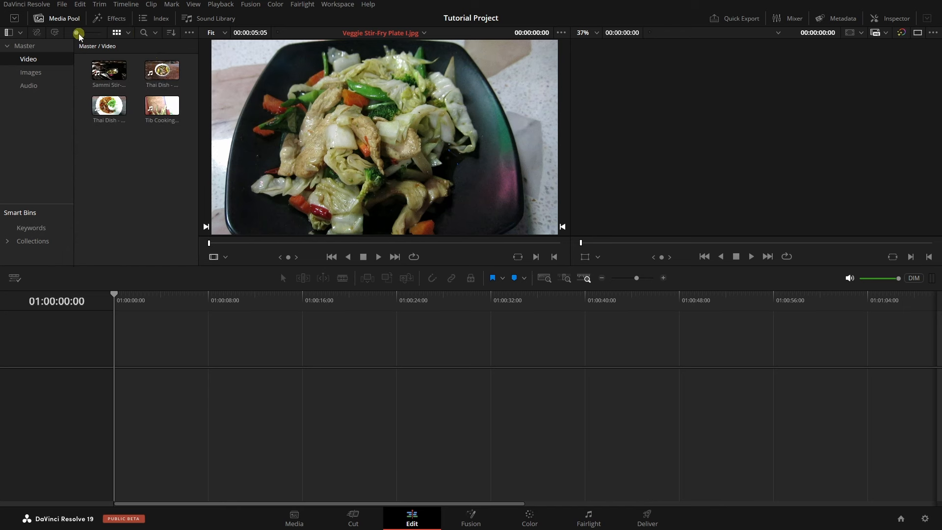
pyautogui.moveTo(76, 35)
pyautogui.mouseDown()
pyautogui.moveTo(91, 38)
pyautogui.moveTo(78, 36)
pyautogui.mouseUp()
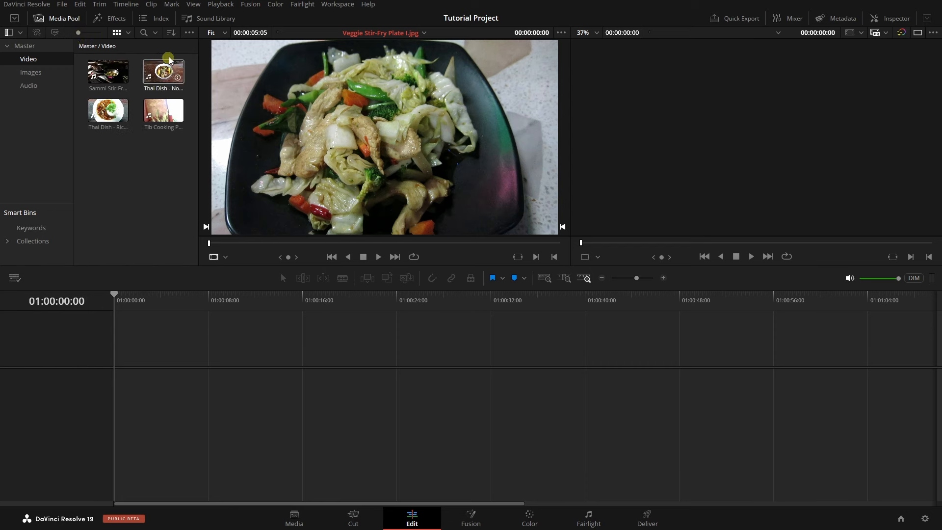
pyautogui.click(190, 34)
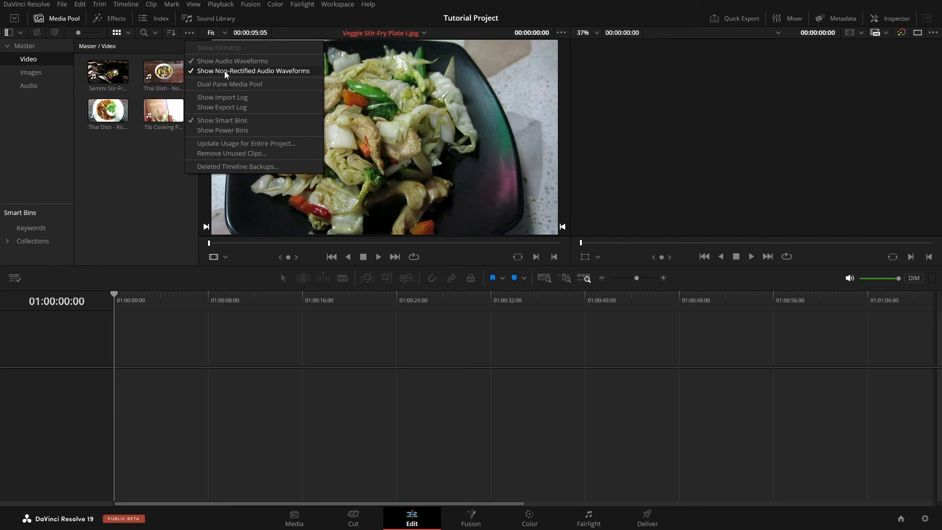
pyautogui.click(231, 144)
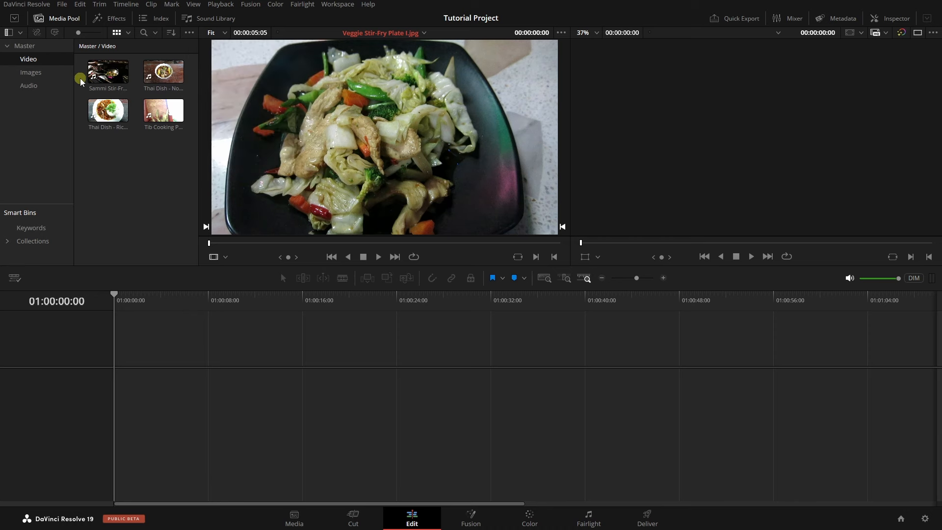
# Step: Skim through the stir-fry clip's thumbnail in the Video bin to preview its footage in the source viewer
pyautogui.click(107, 76)
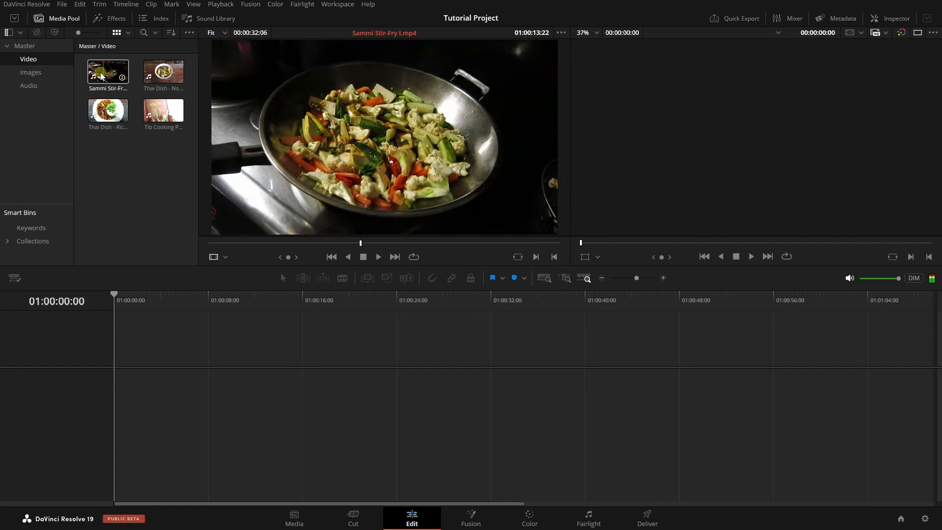
pyautogui.click(78, 93)
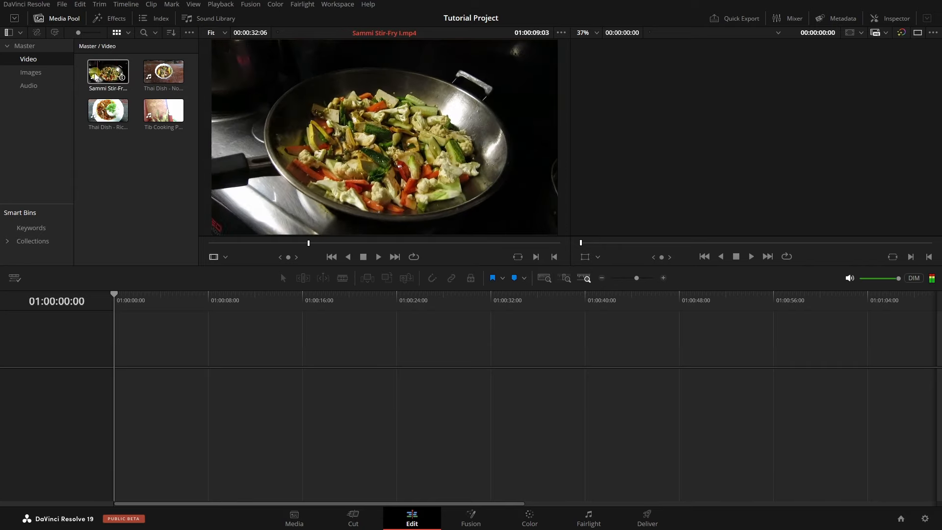
pyautogui.click(151, 155)
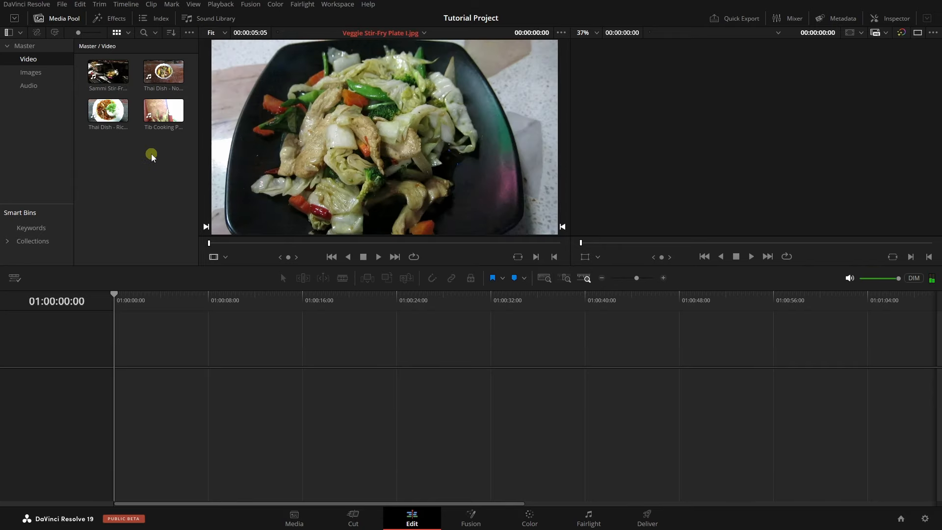
# Step: Turn off Live Media Preview for the source viewer
pyautogui.click(561, 33)
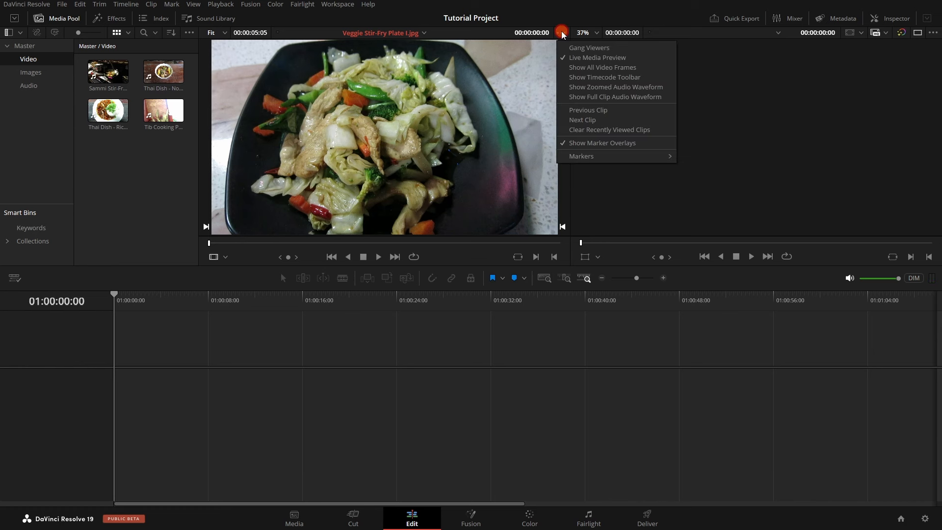
pyautogui.click(597, 58)
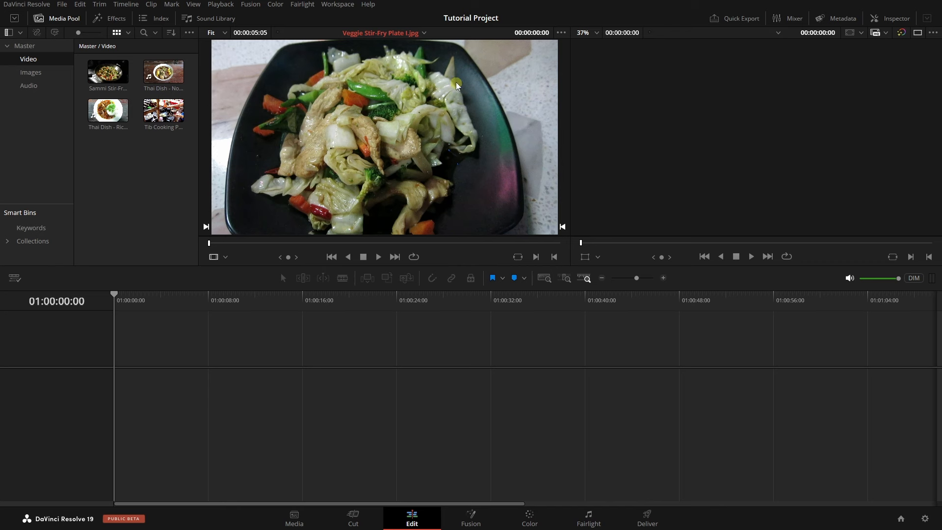
# Step: Turn Live Media Preview back on for the source viewer and skim the stir-fry clip's thumbnail to check it
pyautogui.click(557, 34)
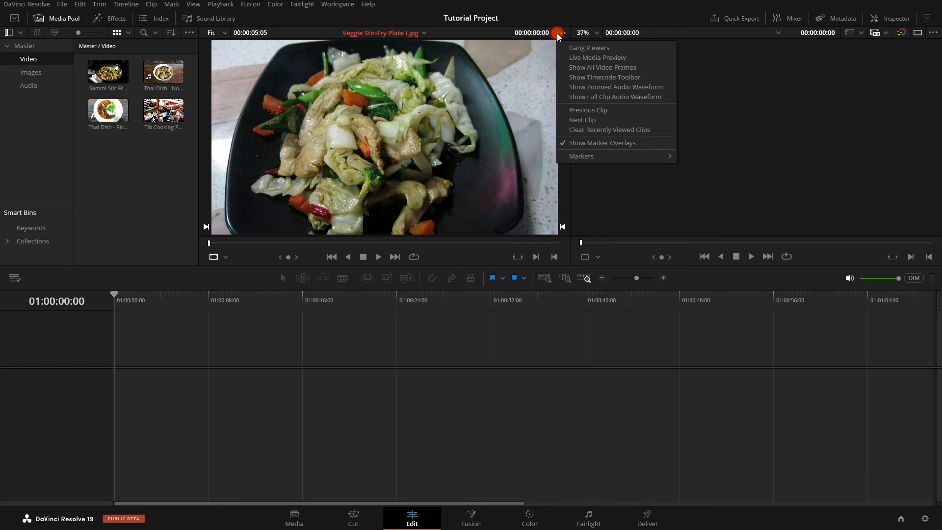
pyautogui.click(577, 57)
pyautogui.click(560, 33)
pyautogui.click(143, 181)
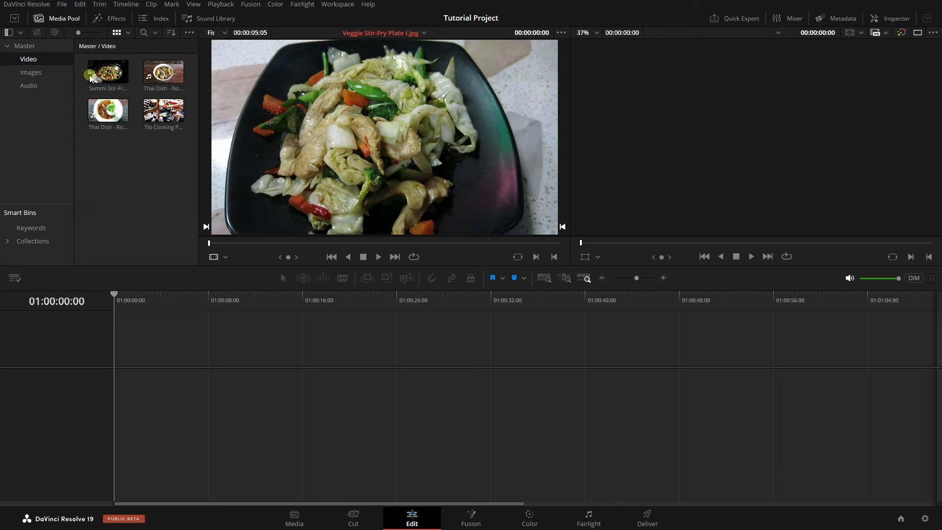
pyautogui.click(106, 75)
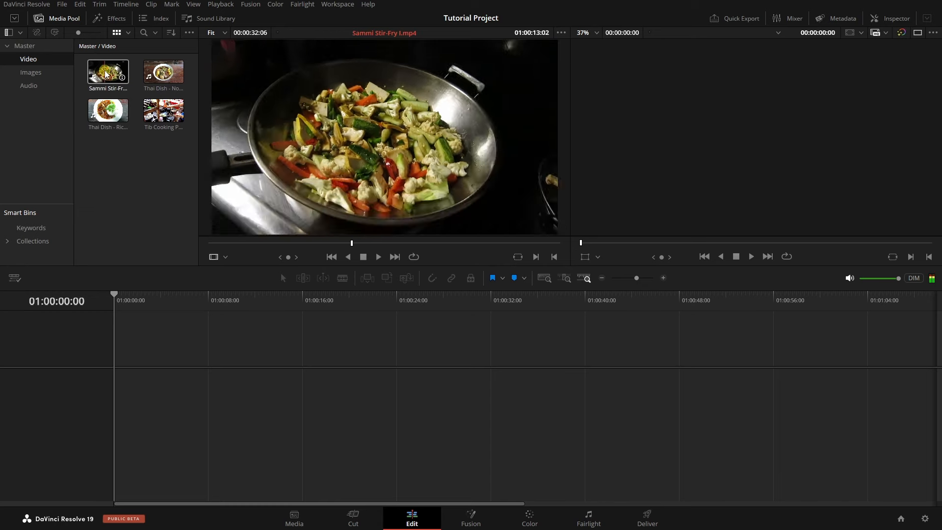
# Step: Add the stir-fry clip from the Video bin to the start of the empty timeline and play its first seconds
pyautogui.moveTo(105, 74); pyautogui.dragTo(117, 379)
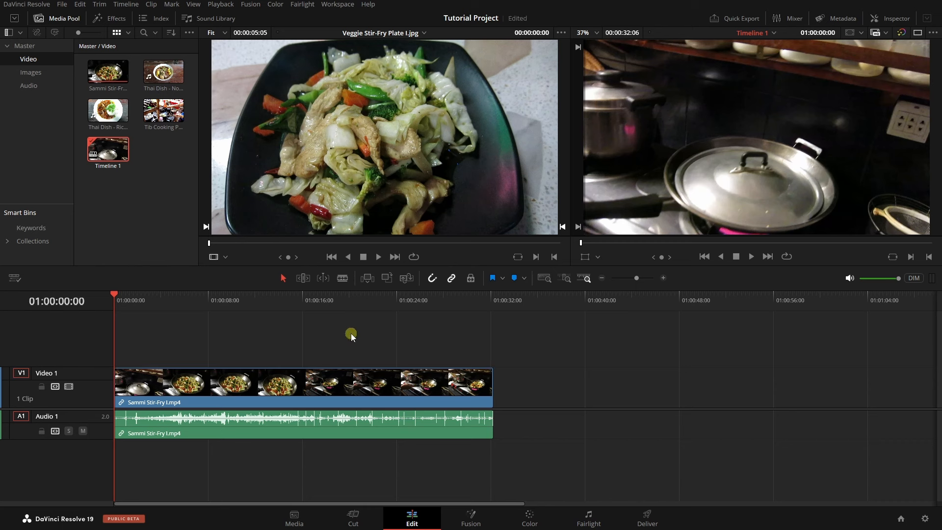
pyautogui.press('space')
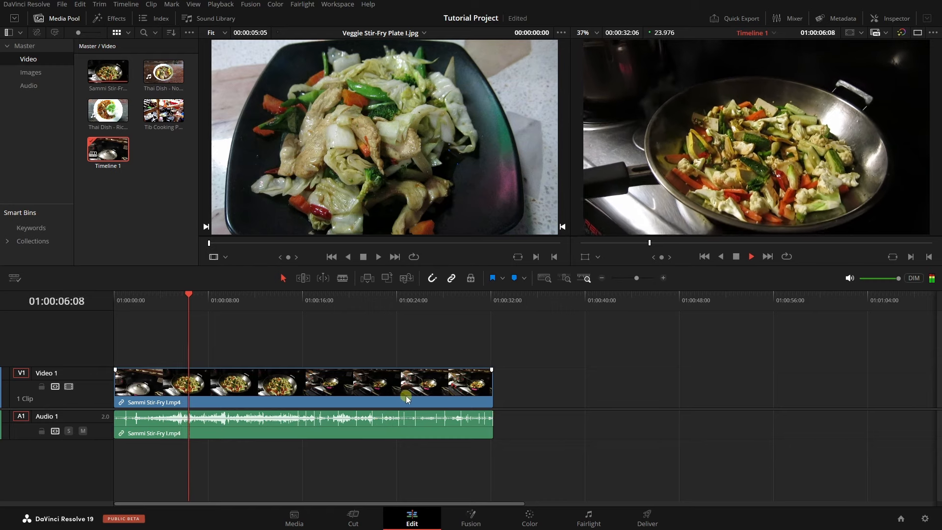
pyautogui.press('space')
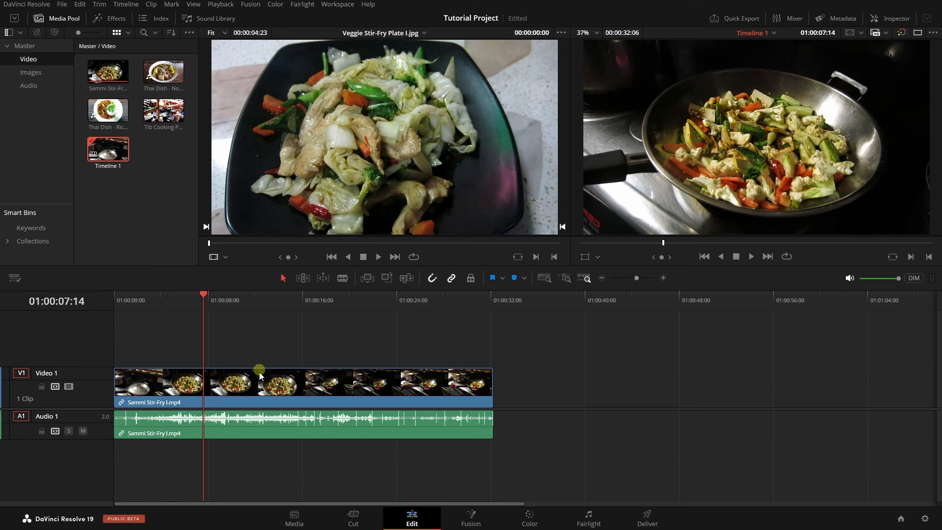
# Step: Delete the stir-fry clip from the timeline and load it from the Video bin into the source viewer
pyautogui.click(294, 389)
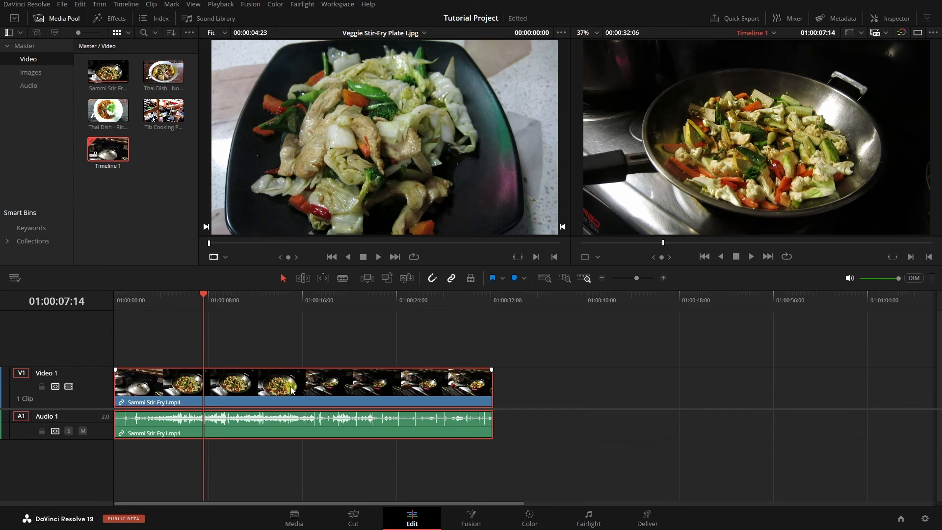
pyautogui.press('Delete')
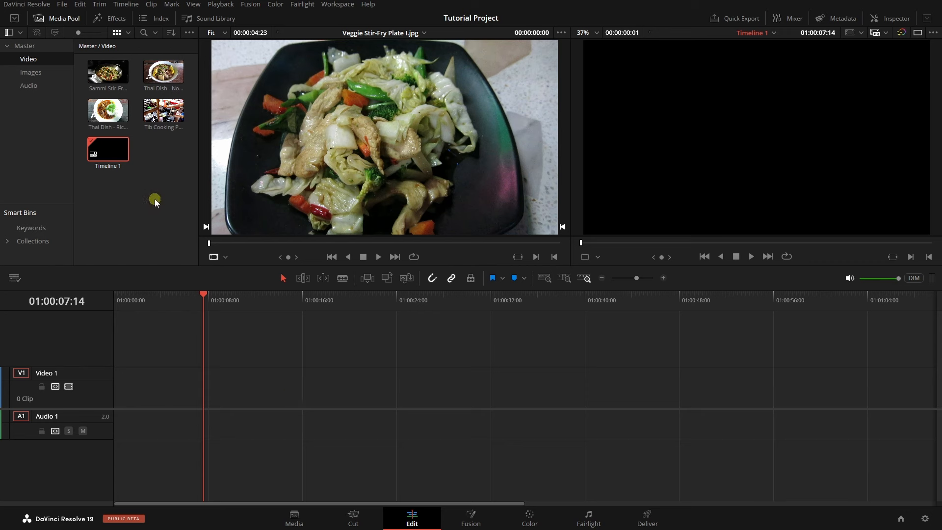
pyautogui.click(105, 75)
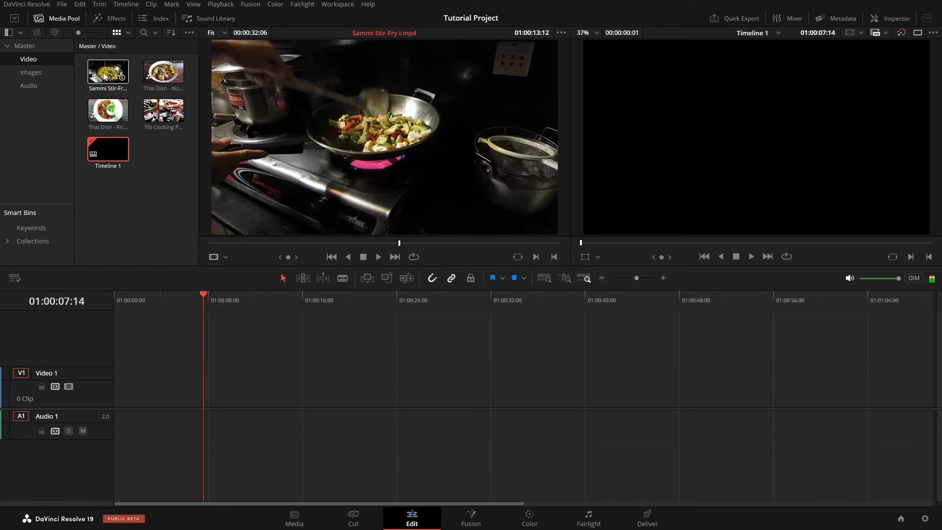
pyautogui.click(105, 75)
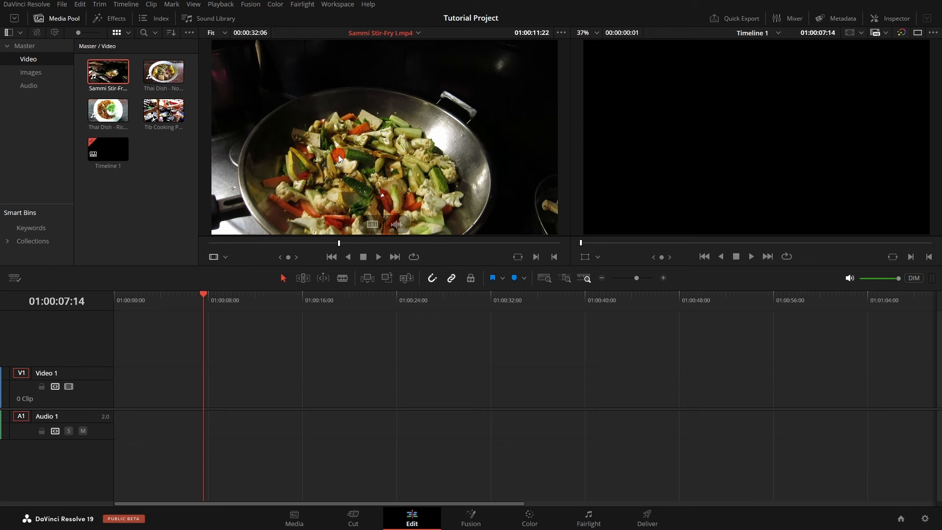
# Step: Try an Insert edit of the loaded stir-fry clip at the 01:00:07:14 playhead, and undo it
pyautogui.moveTo(337, 155); pyautogui.dragTo(887, 80)
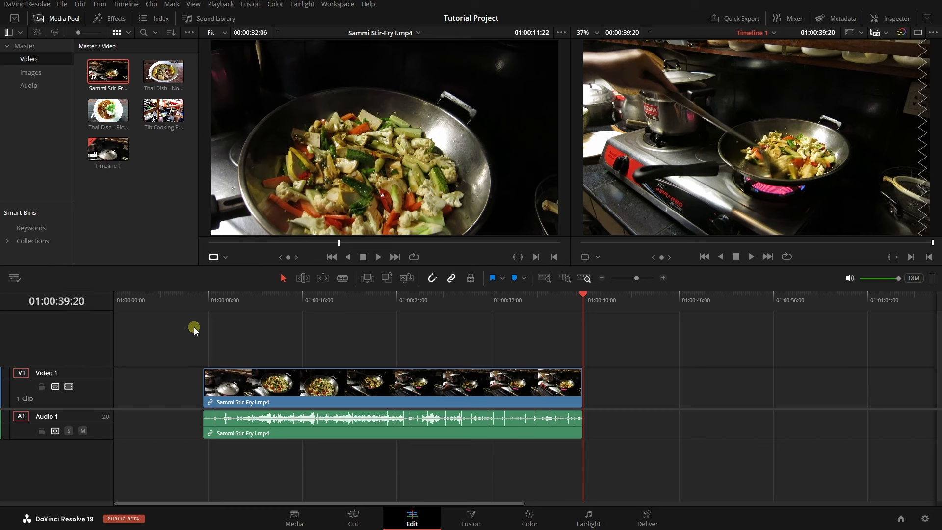
pyautogui.hotkey('ctrl', 'z')
pyautogui.hotkey('ctrl', 'z')
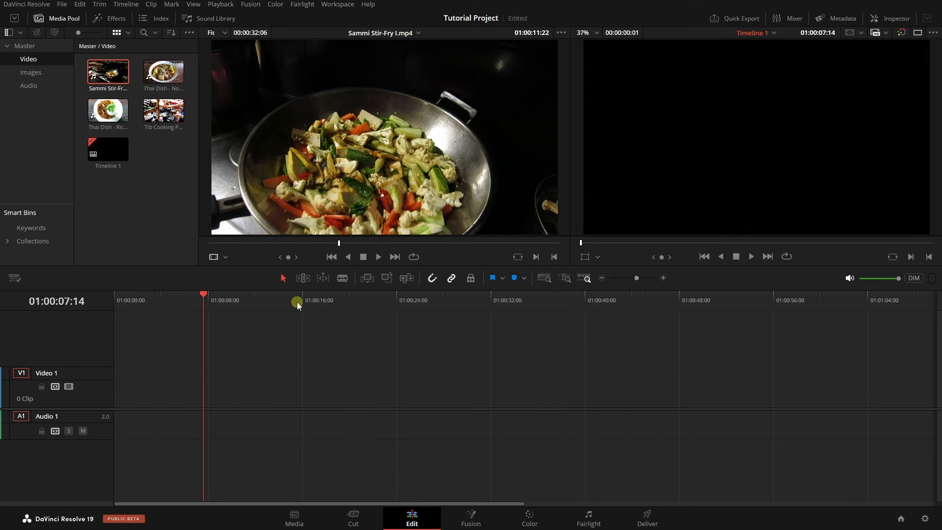
# Step: Try an Insert edit of the stir-fry clip with the playhead at 01:00:24:01, and undo it
pyautogui.click(397, 298)
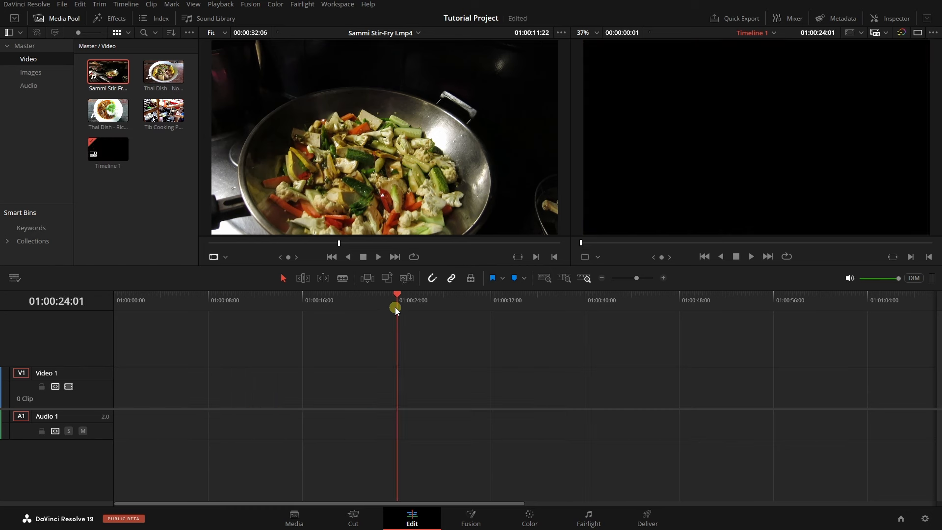
pyautogui.moveTo(108, 71); pyautogui.dragTo(881, 78)
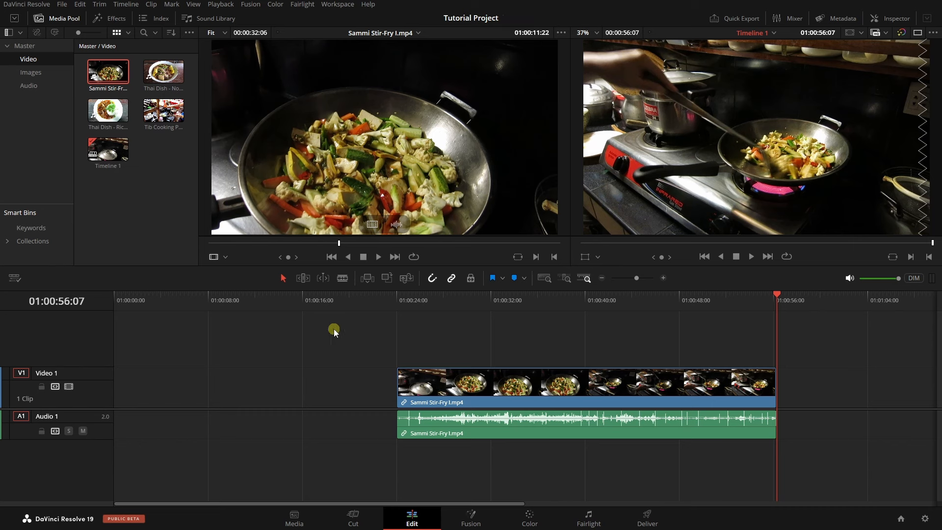
pyautogui.hotkey('ctrl', 'z')
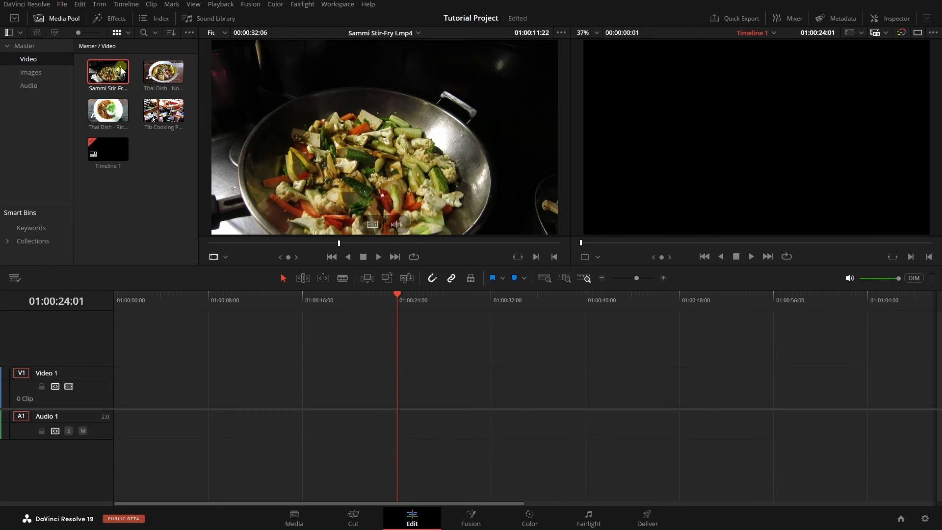
# Step: Insert the loaded stir-fry clip at the very start of the timeline, 01:00:00:00
pyautogui.moveTo(397, 295); pyautogui.dragTo(170, 300)
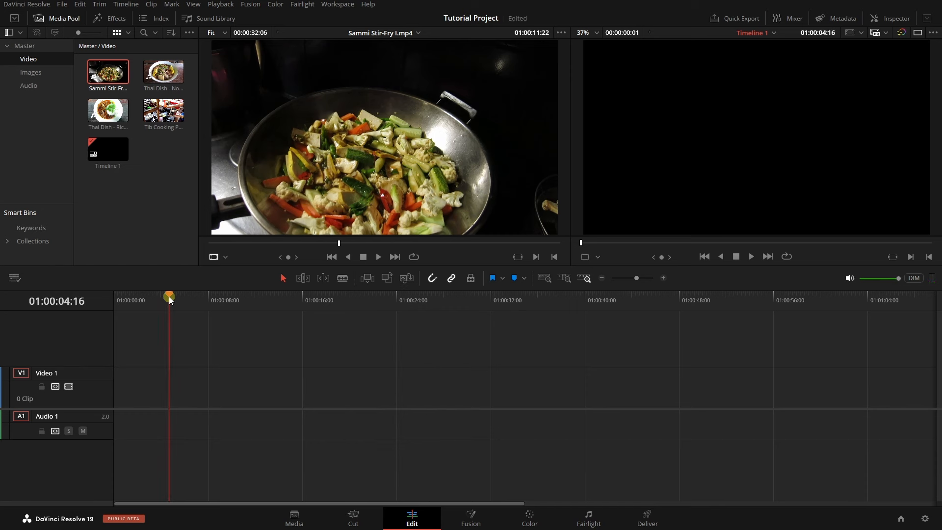
pyautogui.press('Home')
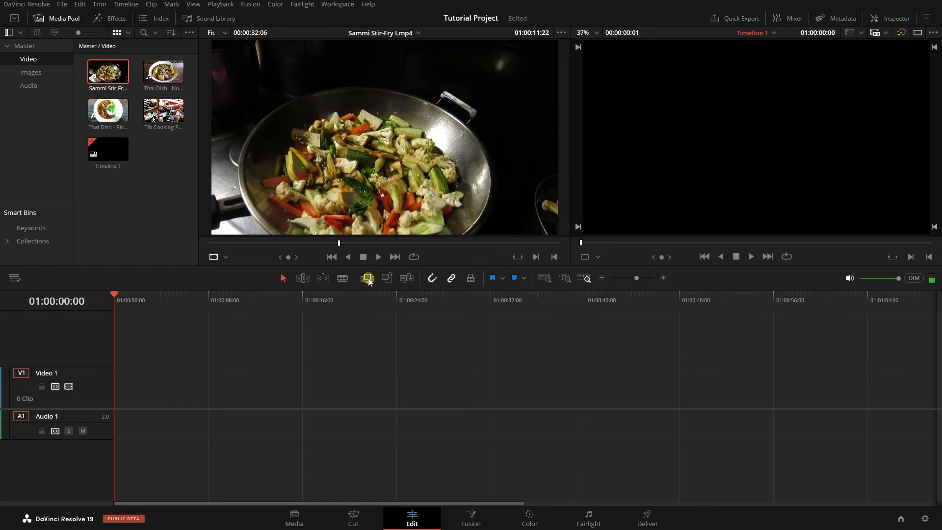
pyautogui.click(368, 278)
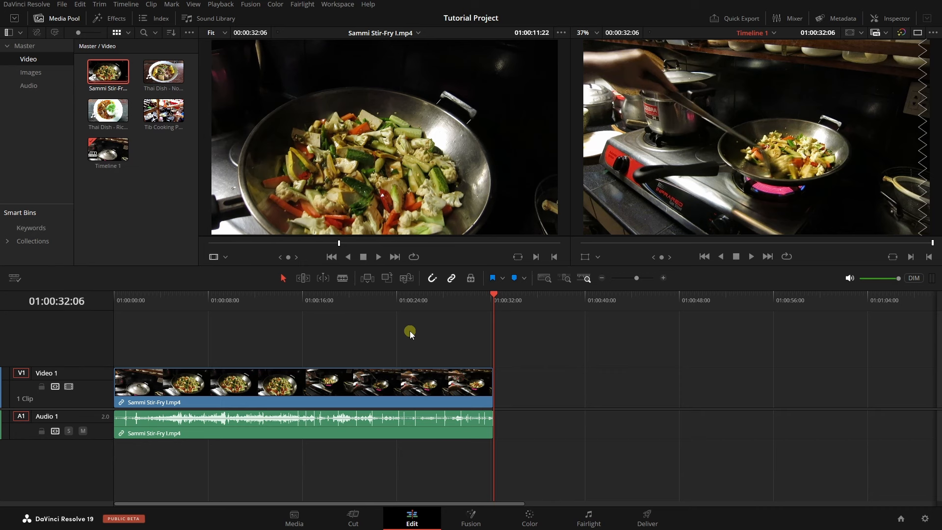
# Step: Load the Thai Dish - Noodles clip into the source viewer and append it at the end of the timeline
pyautogui.click(246, 296)
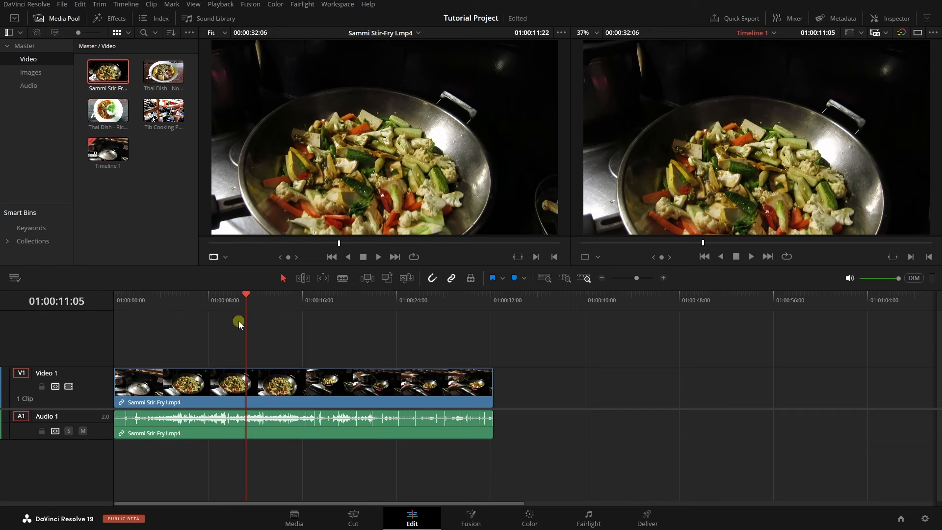
pyautogui.click(161, 73)
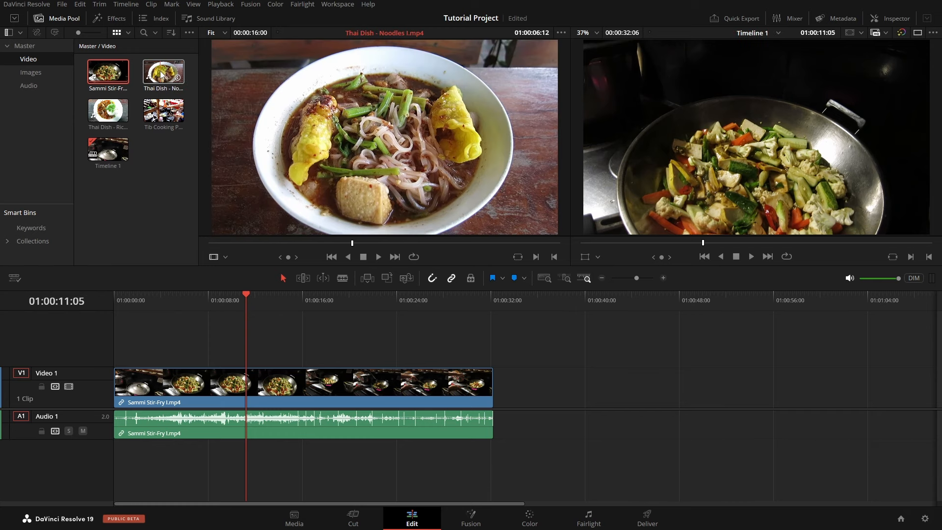
pyautogui.click(162, 73)
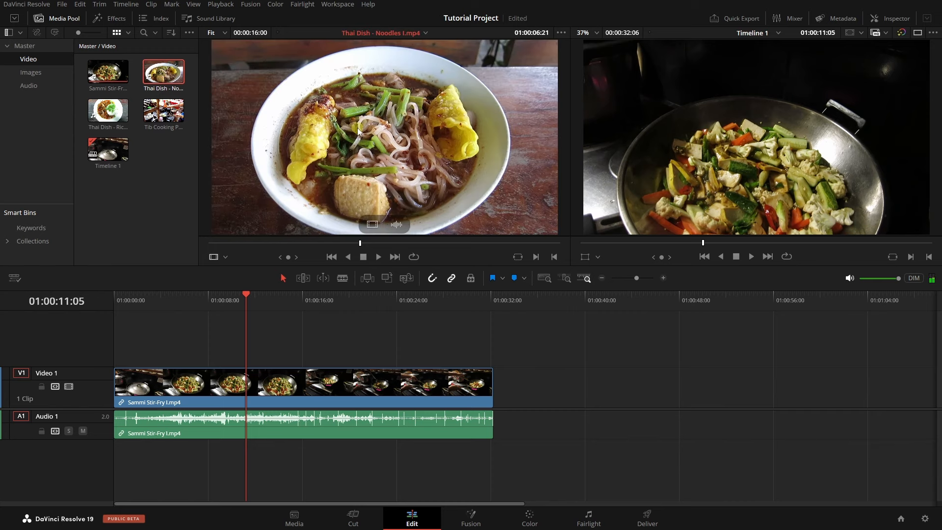
pyautogui.moveTo(350, 123); pyautogui.dragTo(881, 178)
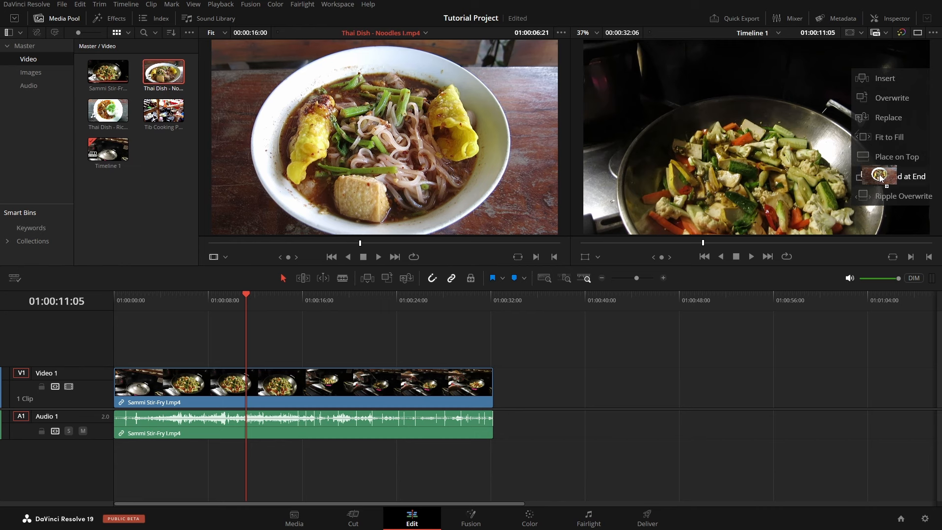
pyautogui.moveTo(881, 178); pyautogui.dragTo(892, 98)
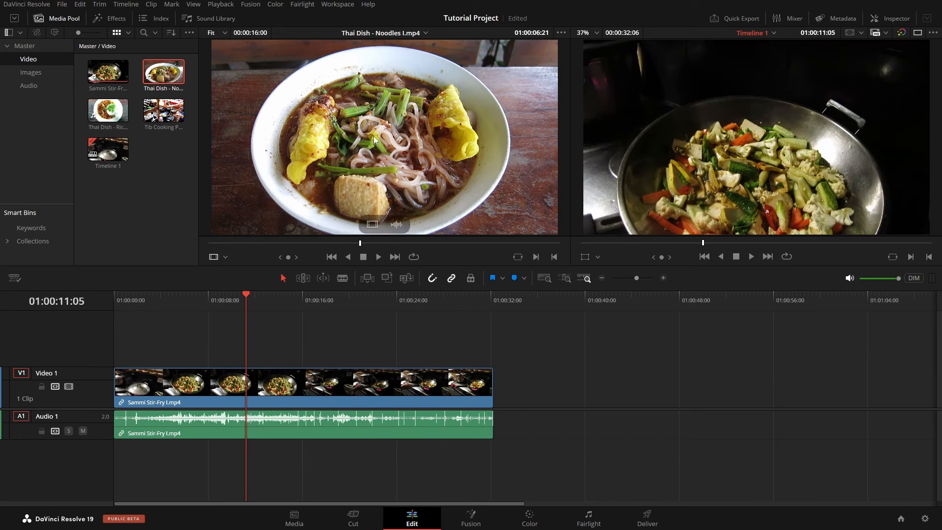
pyautogui.moveTo(352, 139); pyautogui.dragTo(890, 175)
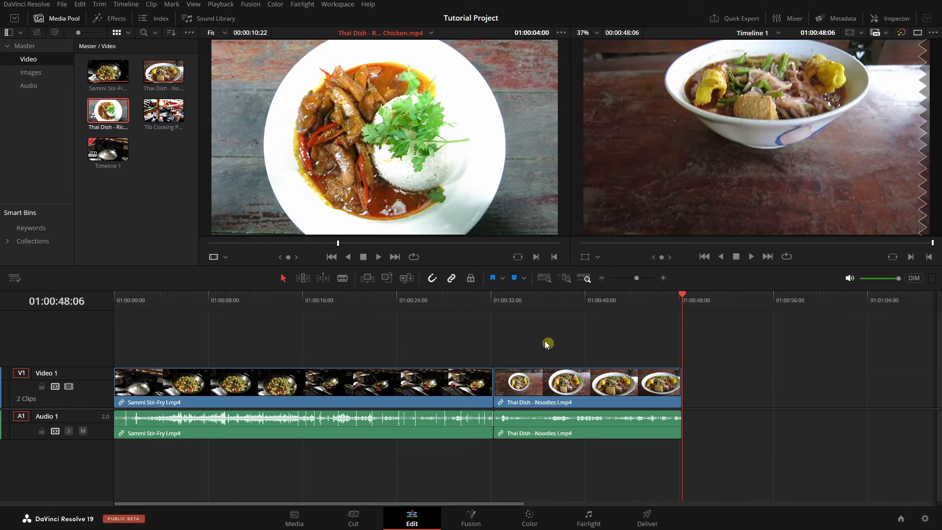
# Step: Use Place on Top to stack the Thai Dish - Rice & Chicken clip above the start of the noodles clip at 01:00:32:06
pyautogui.click(490, 296)
pyautogui.click(487, 295)
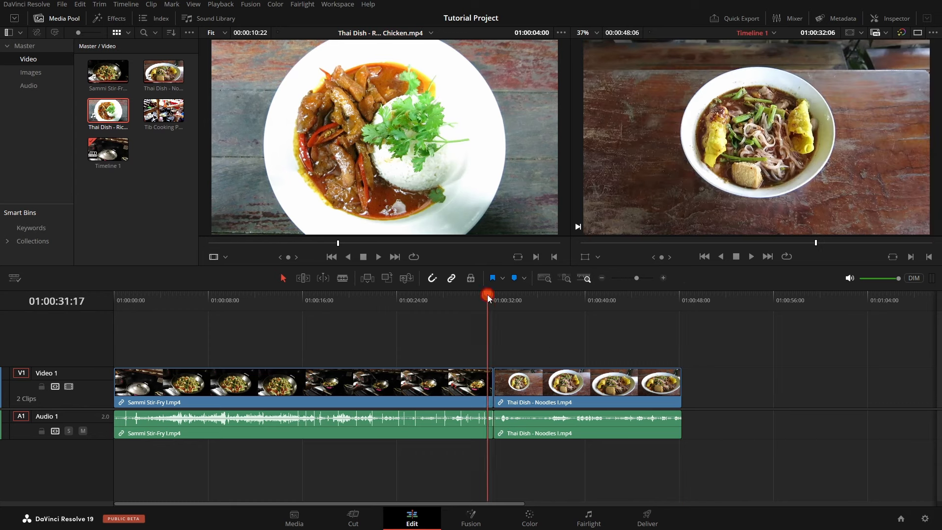
pyautogui.click(493, 297)
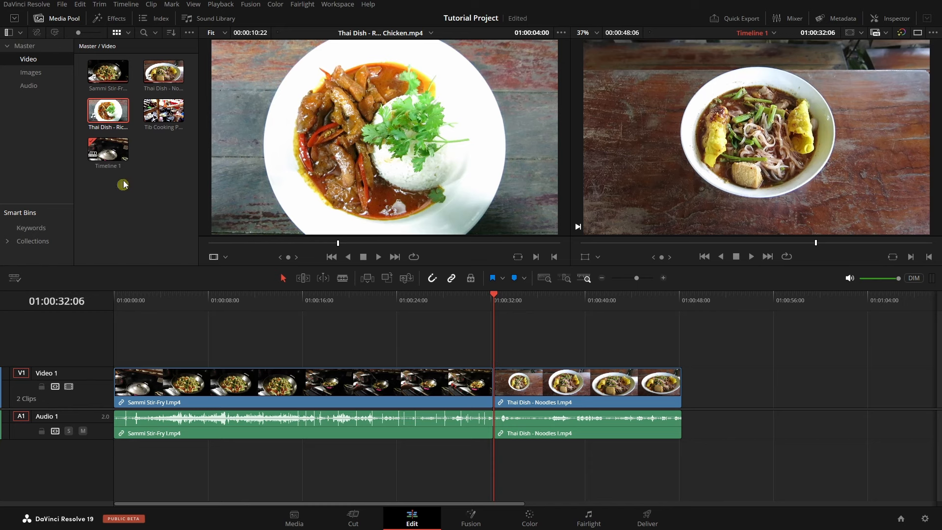
pyautogui.click(105, 109)
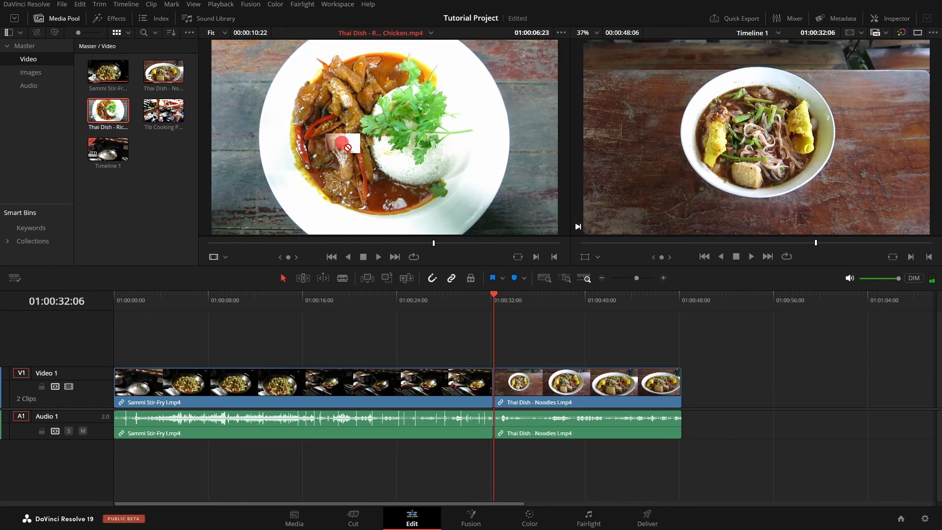
pyautogui.moveTo(344, 143); pyautogui.dragTo(886, 158)
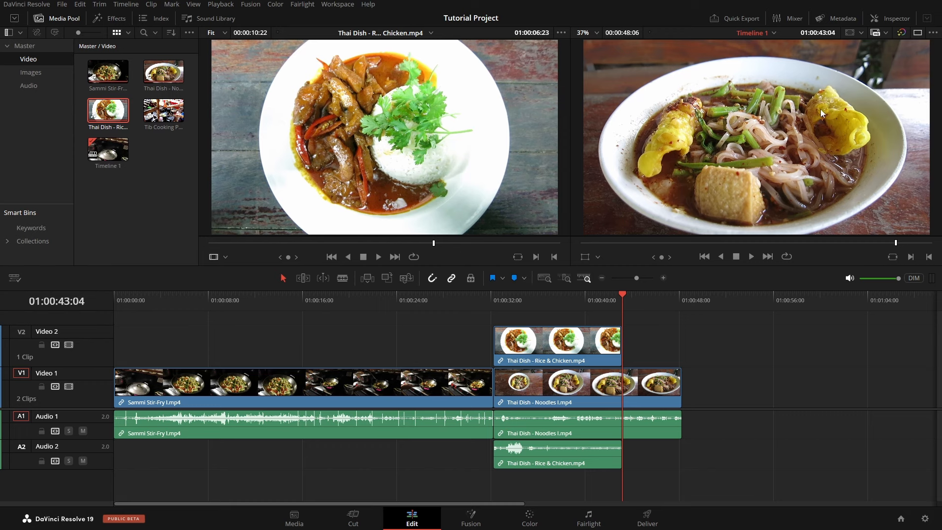
# Step: Delete the Thai Dish - Rice & Chicken clip from the Video 2 track and save the project
pyautogui.moveTo(109, 117); pyautogui.dragTo(104, 141)
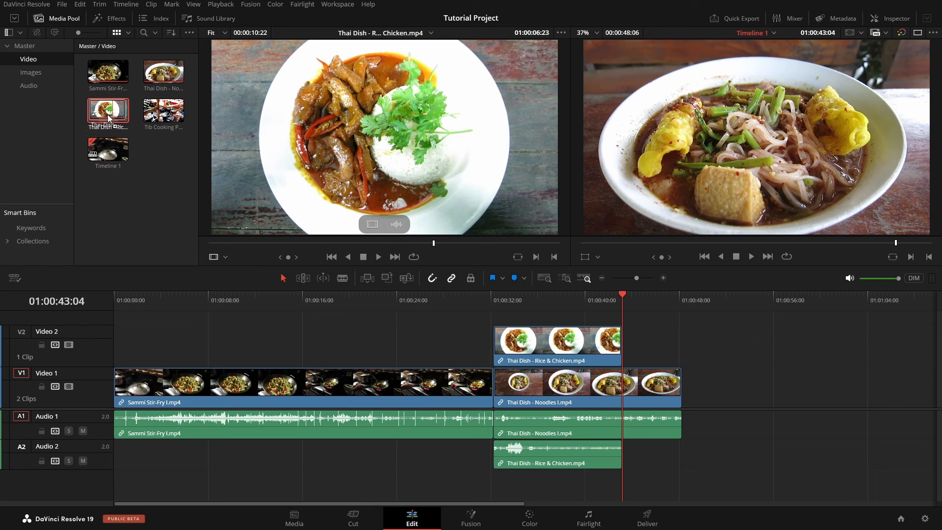
pyautogui.click(551, 349)
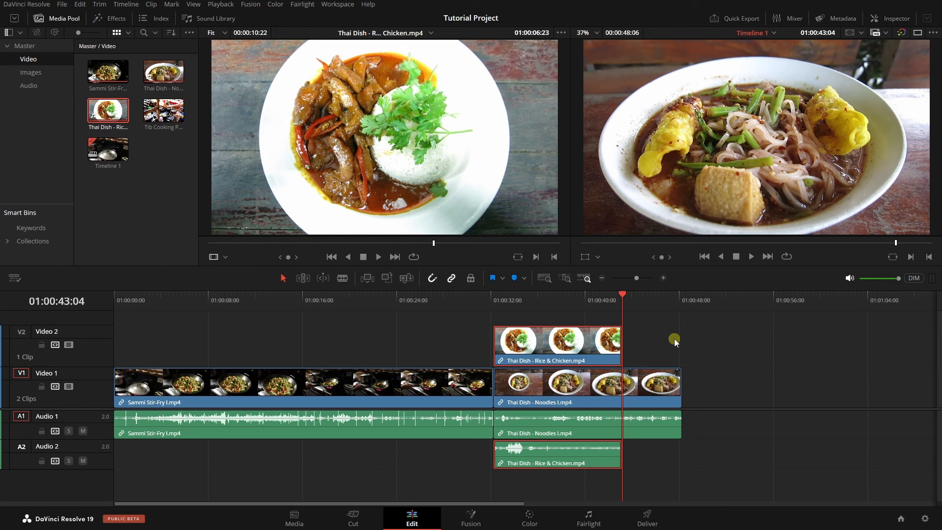
pyautogui.press('Delete')
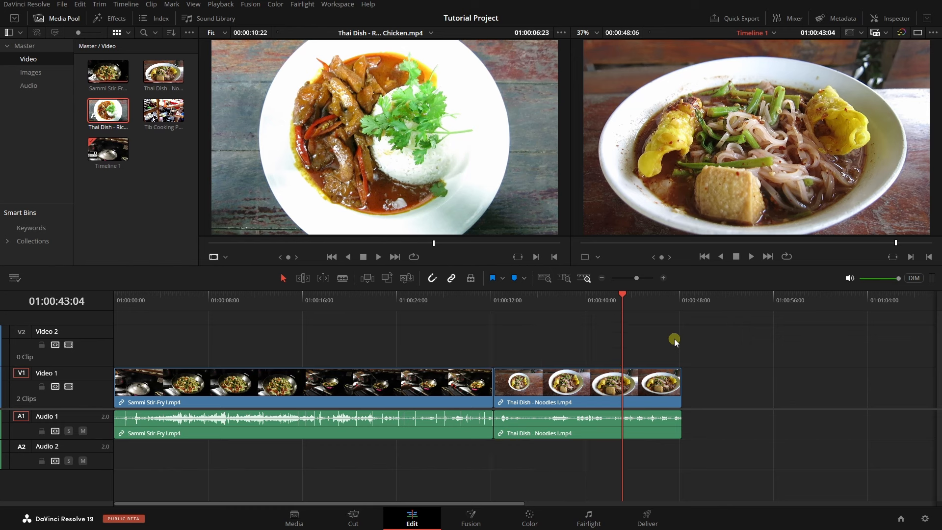
pyautogui.hotkey('ctrl', 's')
# Step: Shift the divider between the video and audio tracks slightly down and delete all empty tracks from the timeline
pyautogui.moveTo(67, 408)
pyautogui.mouseDown()
pyautogui.moveTo(75, 410)
pyautogui.moveTo(65, 427)
pyautogui.moveTo(66, 393)
pyautogui.moveTo(64, 426)
pyautogui.moveTo(65, 414)
pyautogui.mouseUp()
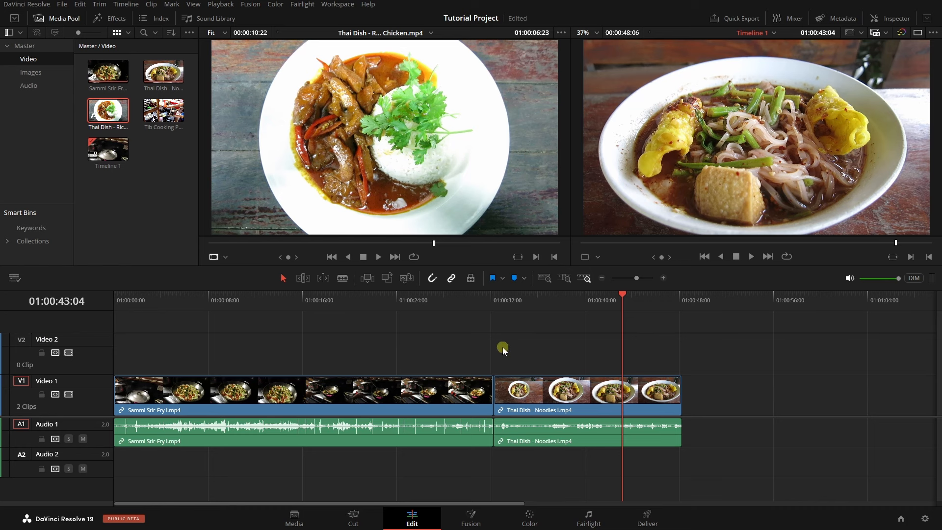
pyautogui.rightClick(92, 357)
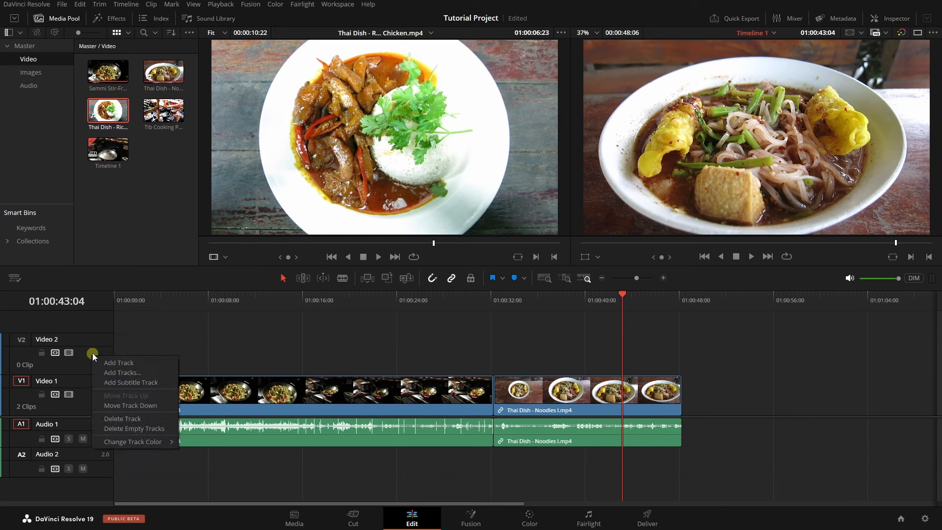
pyautogui.click(128, 428)
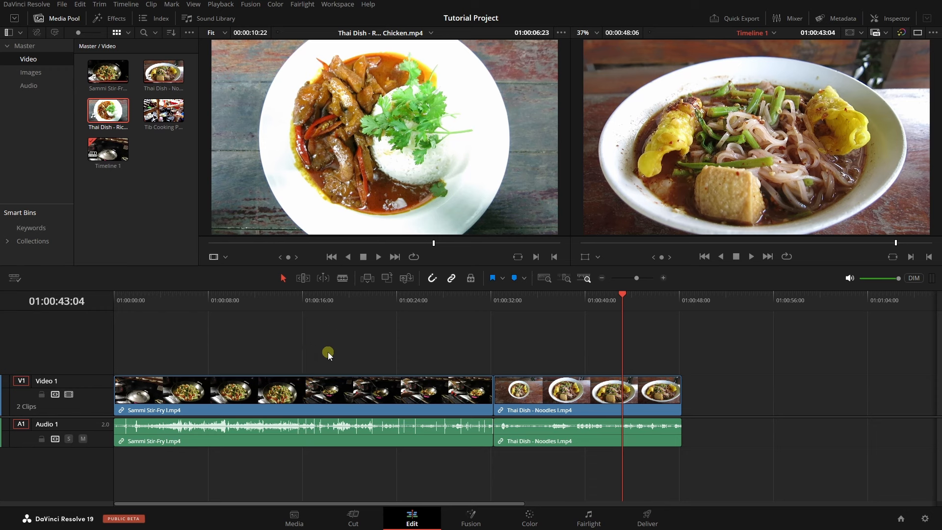
# Step: Increase the heights of the Video 1 and Audio 1 tracks to enlarge the clips' thumbnails and waveforms in the timeline
pyautogui.keyDown('shift'); pyautogui.scroll(5, 330, 353); pyautogui.keyUp('shift')
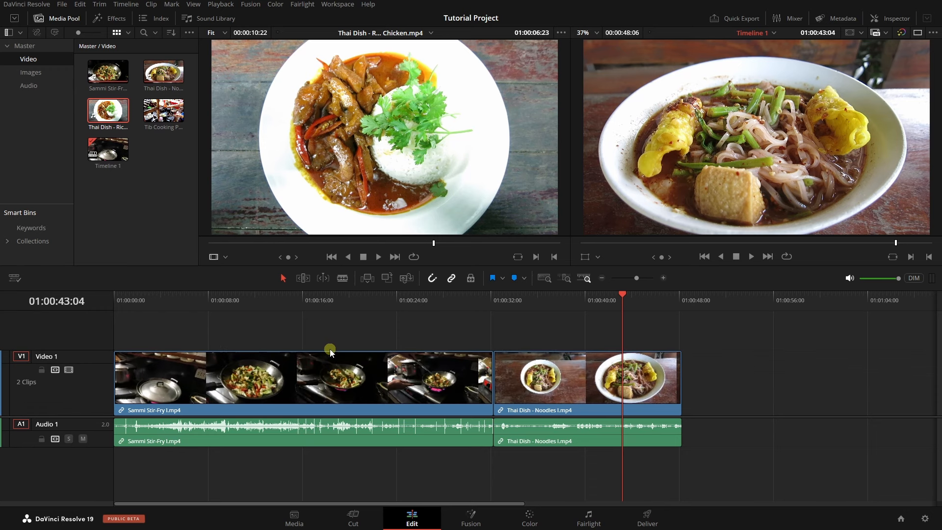
pyautogui.keyDown('shift'); pyautogui.scroll(1, 330, 353); pyautogui.keyUp('shift')
pyautogui.keyDown('shift'); pyautogui.scroll(-3, 326, 333); pyautogui.keyUp('shift')
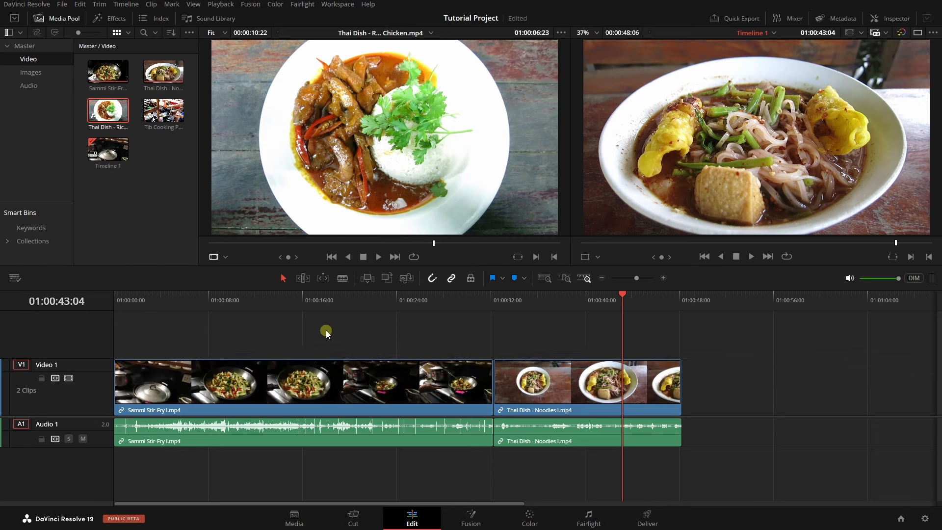
pyautogui.keyDown('shift'); pyautogui.scroll(2, 326, 331); pyautogui.keyUp('shift')
pyautogui.keyDown('shift'); pyautogui.scroll(-1, 327, 331); pyautogui.keyUp('shift')
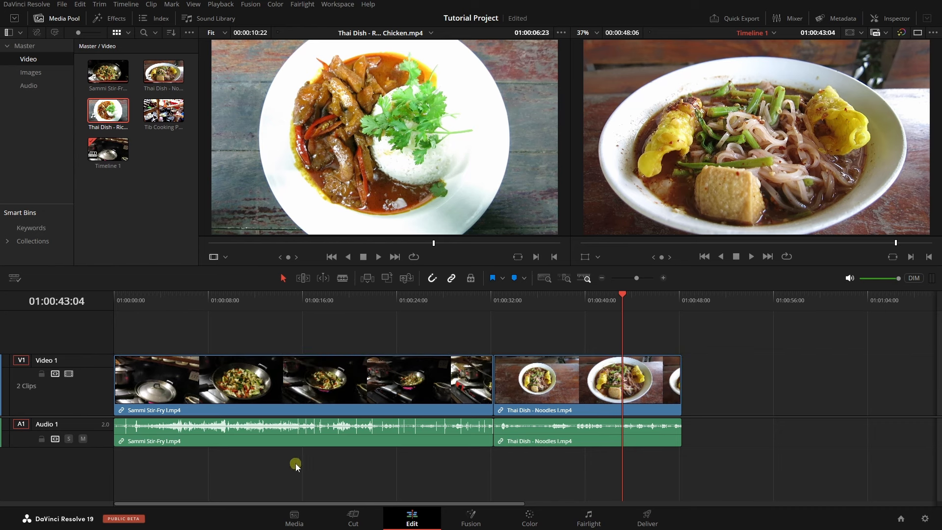
pyautogui.keyDown('shift'); pyautogui.scroll(4, 293, 468); pyautogui.keyUp('shift')
pyautogui.keyDown('shift'); pyautogui.scroll(2, 296, 469); pyautogui.keyUp('shift')
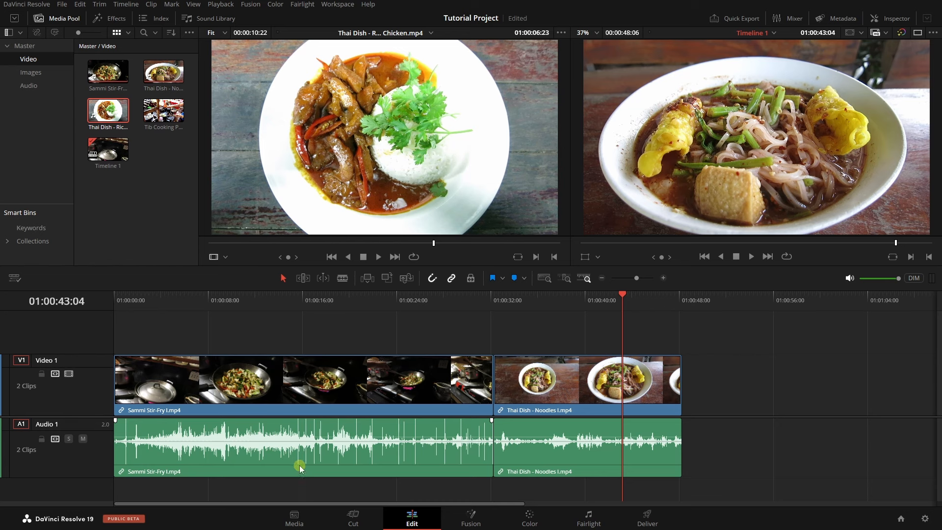
# Step: Slightly reduce the heights of the Video 1 and Audio 1 tracks in the timeline
pyautogui.doubleClick(85, 357)
pyautogui.moveTo(89, 354)
pyautogui.mouseDown()
pyautogui.moveTo(89, 317)
pyautogui.moveTo(82, 380)
pyautogui.moveTo(84, 358)
pyautogui.mouseUp()
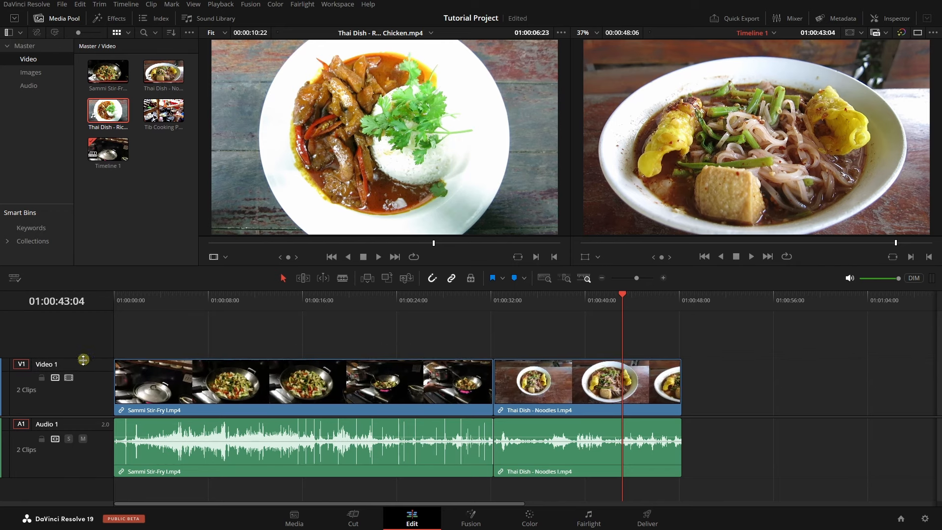
pyautogui.moveTo(72, 476)
pyautogui.mouseDown()
pyautogui.moveTo(72, 458)
pyautogui.moveTo(72, 467)
pyautogui.mouseUp()
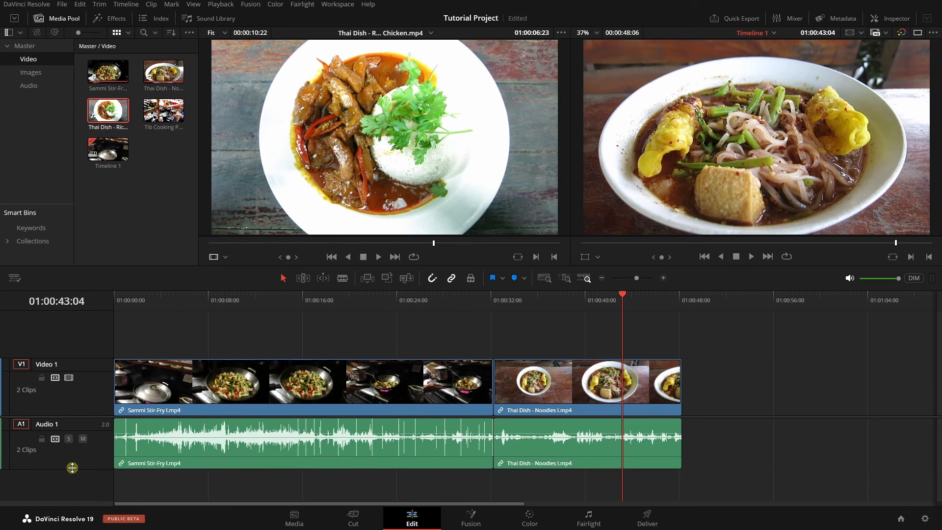
# Step: Rename the Video 1 track as Food and select the Sammi Stir-Fry clip on it
pyautogui.doubleClick(52, 364)
pyautogui.write('Food')
pyautogui.click(80, 466)
pyautogui.click(304, 396)
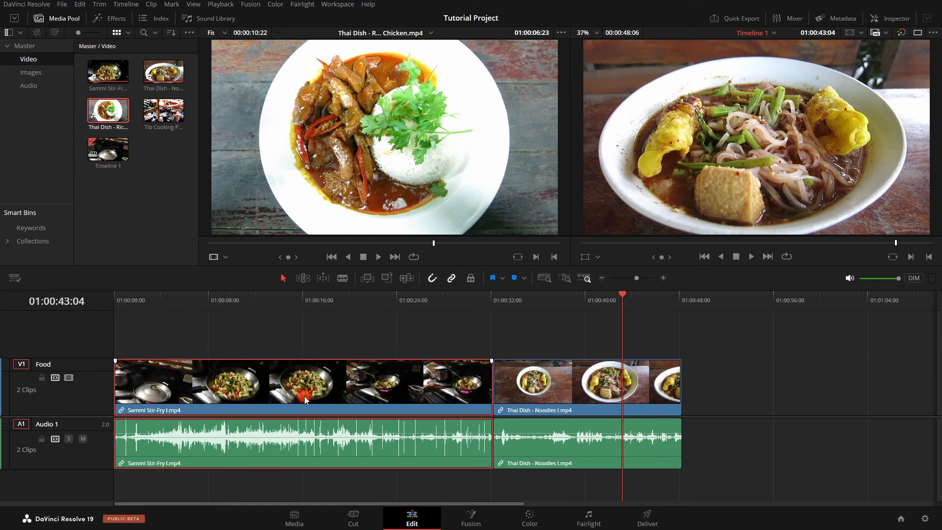
pyautogui.click(289, 392)
# Step: Change the Food track's color to Orange and the Audio 1 track's color to Blue
pyautogui.rightClick(85, 389)
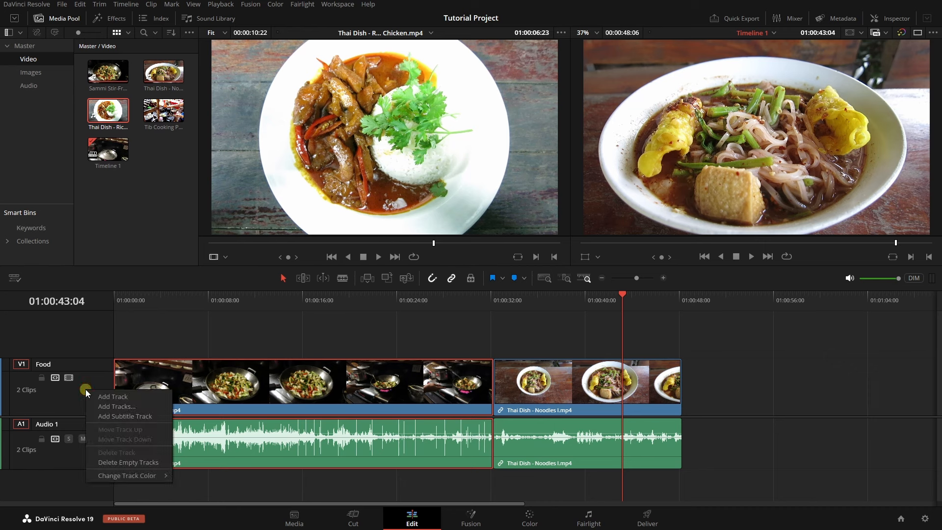
pyautogui.moveTo(126, 478)
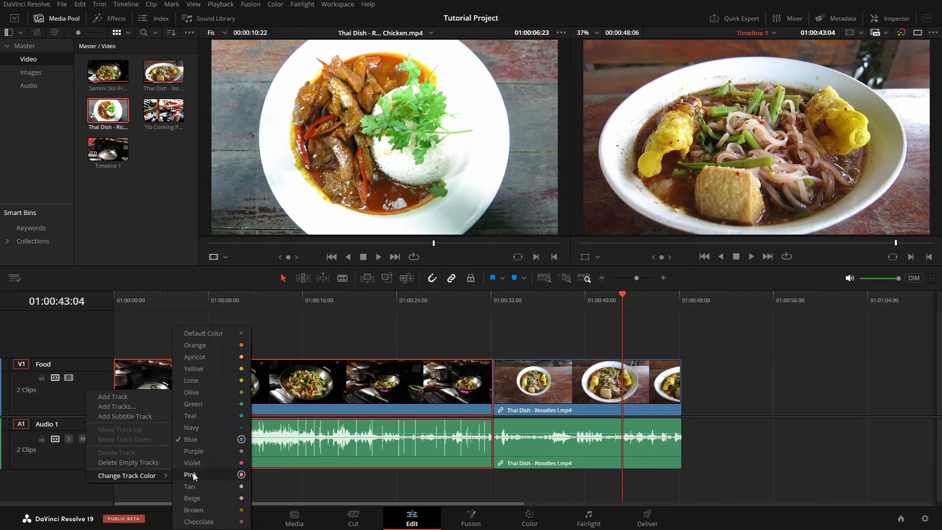
pyautogui.click(204, 346)
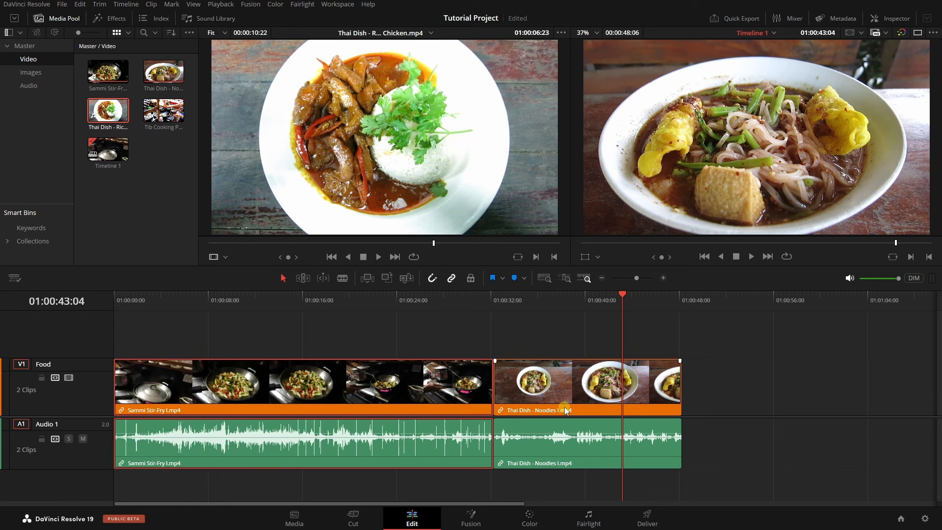
pyautogui.rightClick(80, 459)
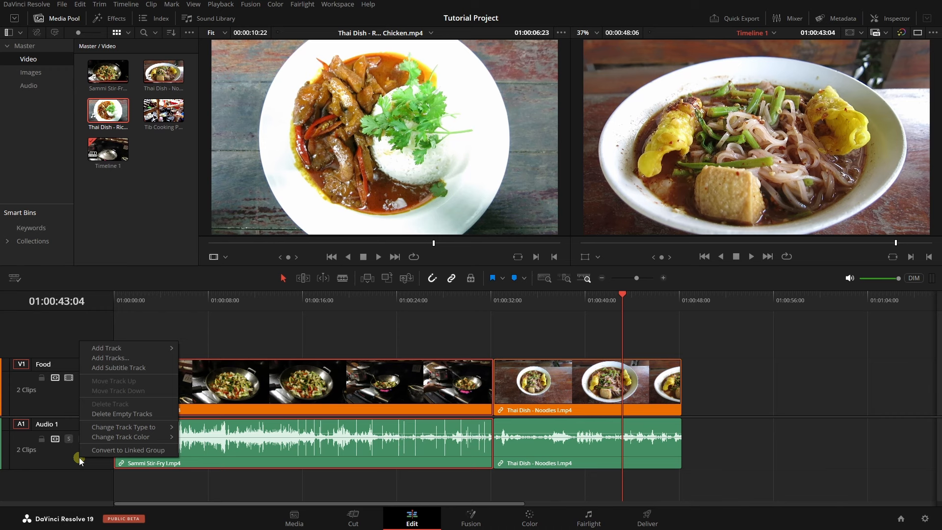
pyautogui.moveTo(117, 437)
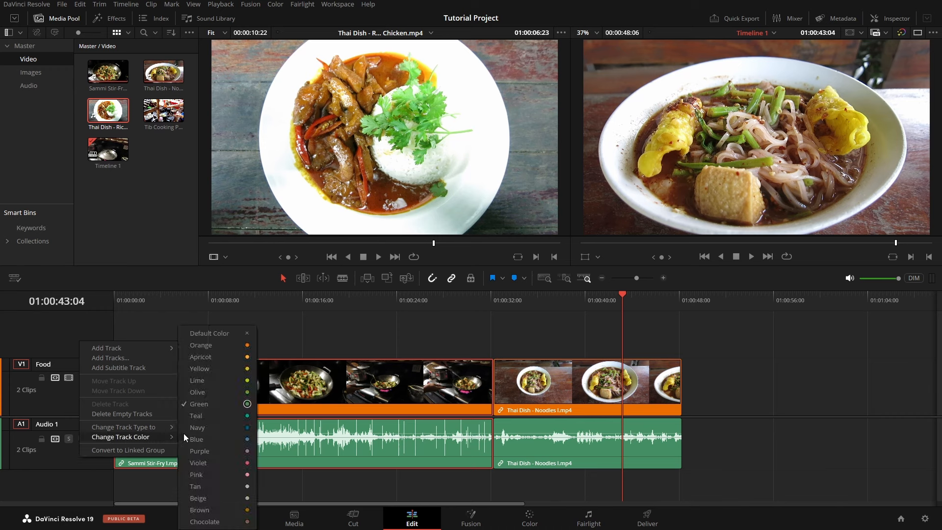
pyautogui.click(222, 441)
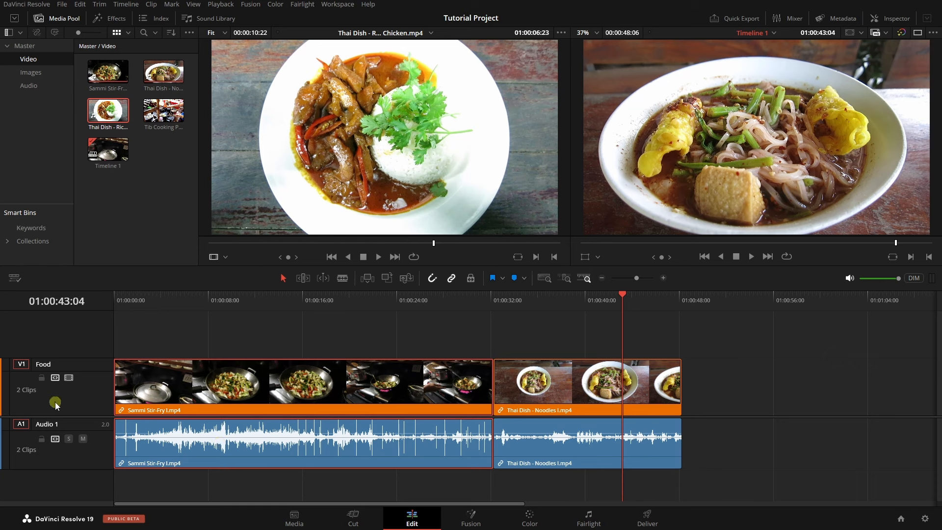
# Step: Add a single video track above the Food track and delete that empty track again
pyautogui.rightClick(72, 395)
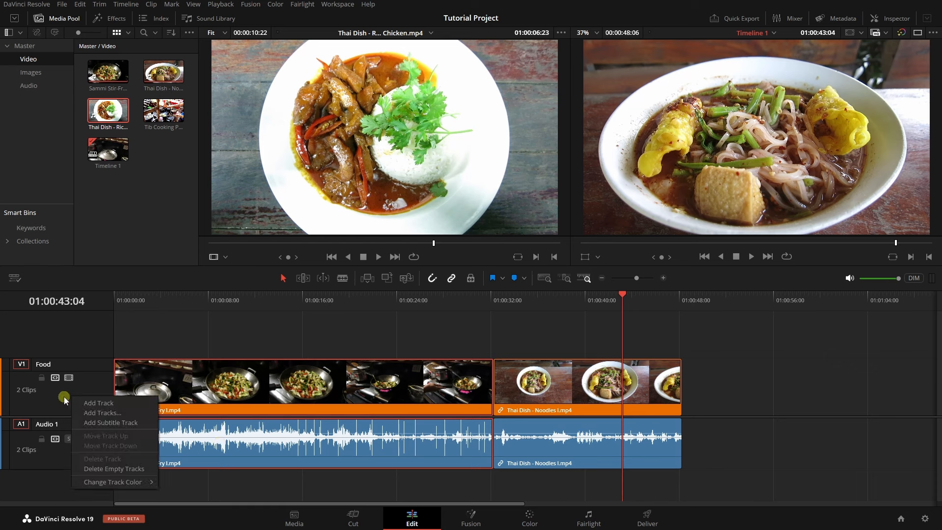
pyautogui.click(99, 403)
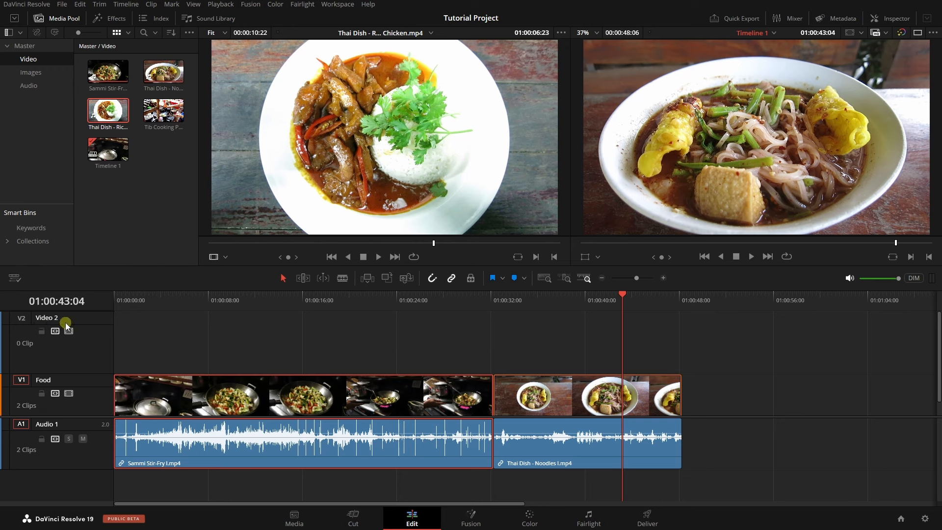
pyautogui.rightClick(87, 347)
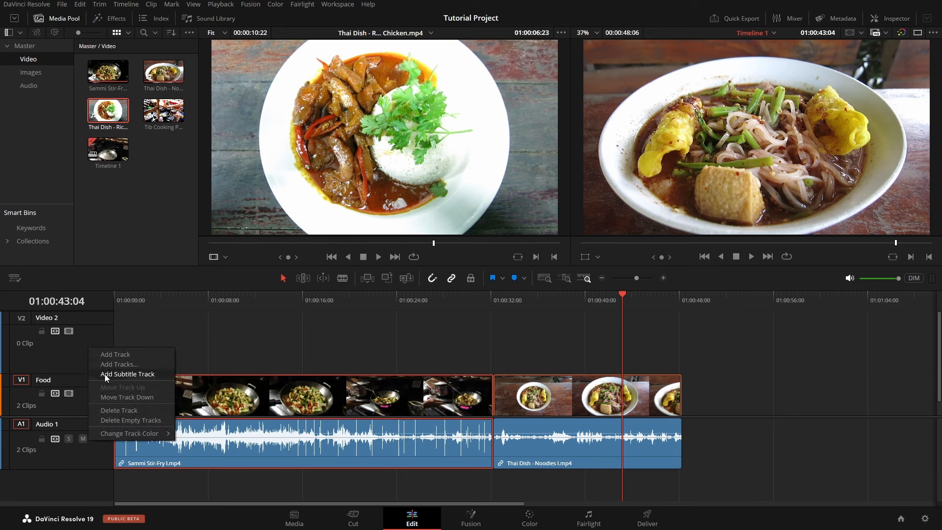
pyautogui.click(105, 410)
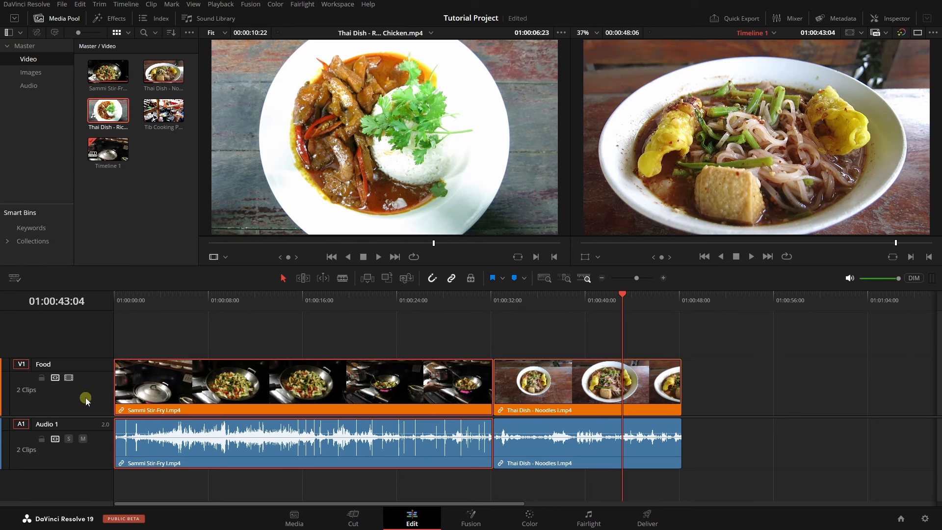
# Step: Review the options for adding multiple video and audio tracks and the Food track's other track commands, without adding anything
pyautogui.rightClick(84, 397)
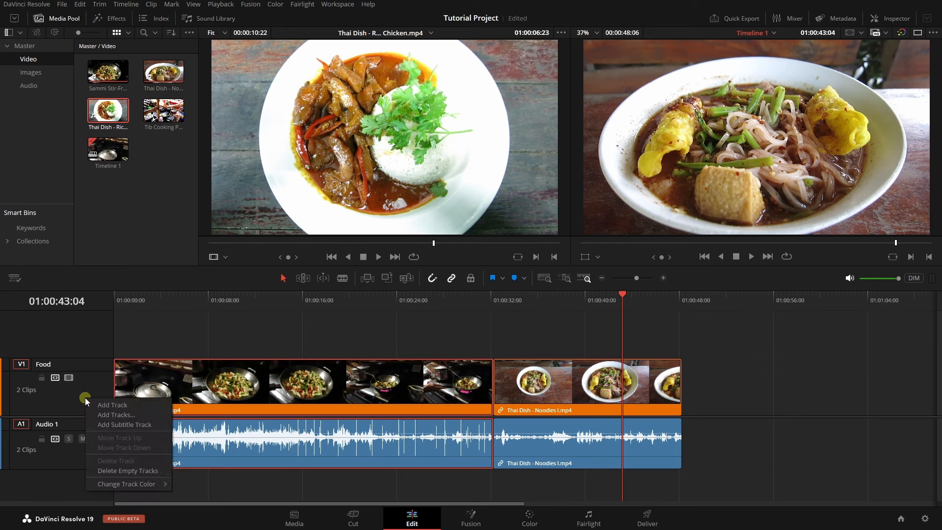
pyautogui.click(114, 415)
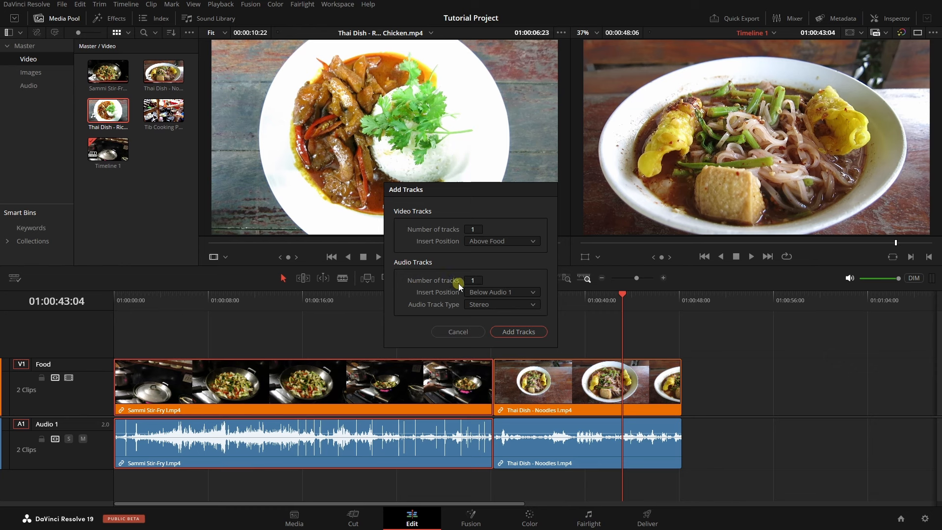
pyautogui.click(451, 332)
pyautogui.rightClick(78, 398)
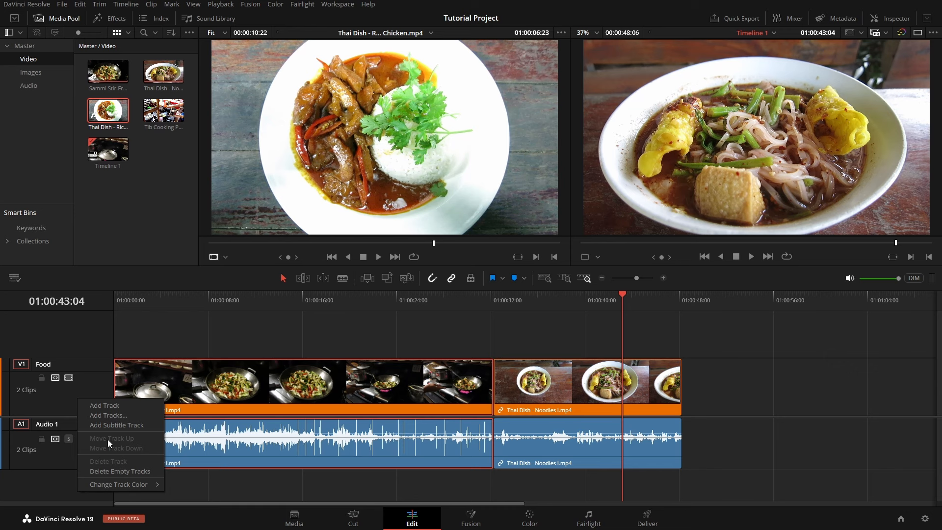
pyautogui.click(81, 330)
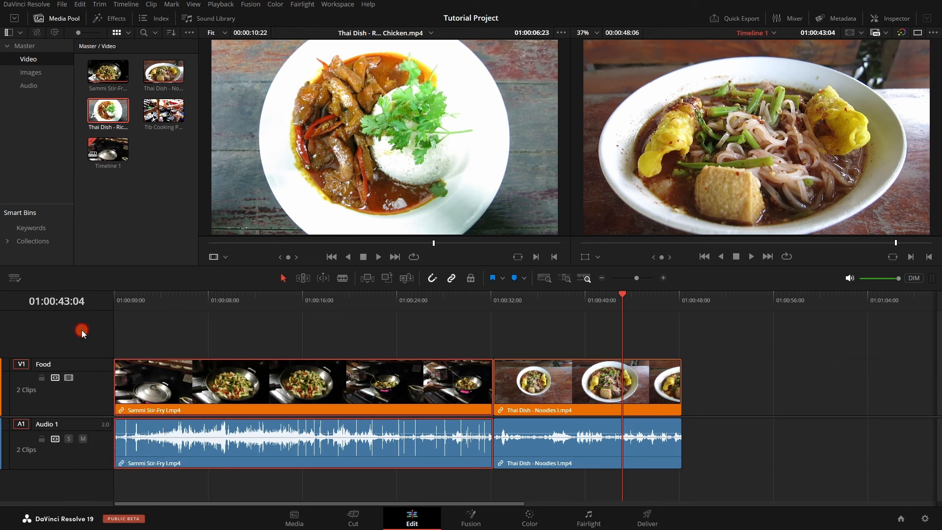
pyautogui.click(81, 367)
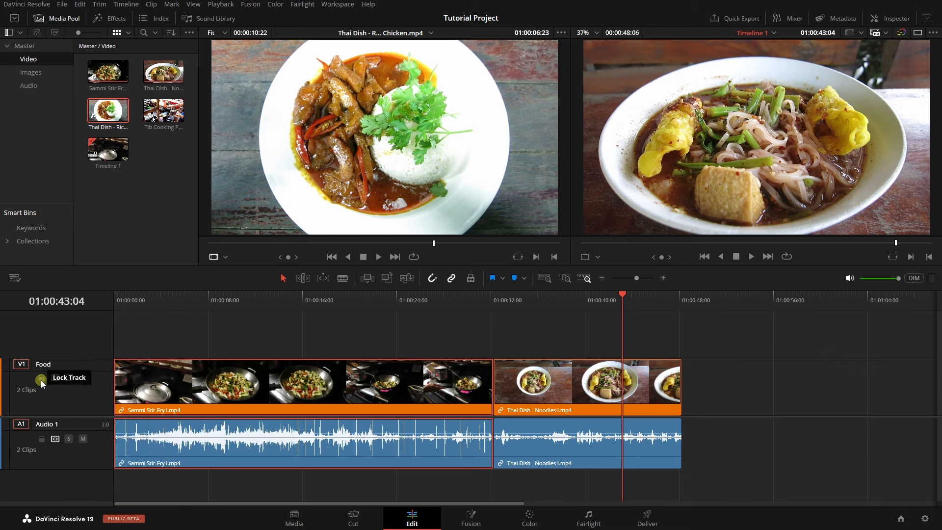
# Step: Lock the Food track, trim the start of the Sammi Stir-Fry audio, undo the trim and unlock the track
pyautogui.click(42, 380)
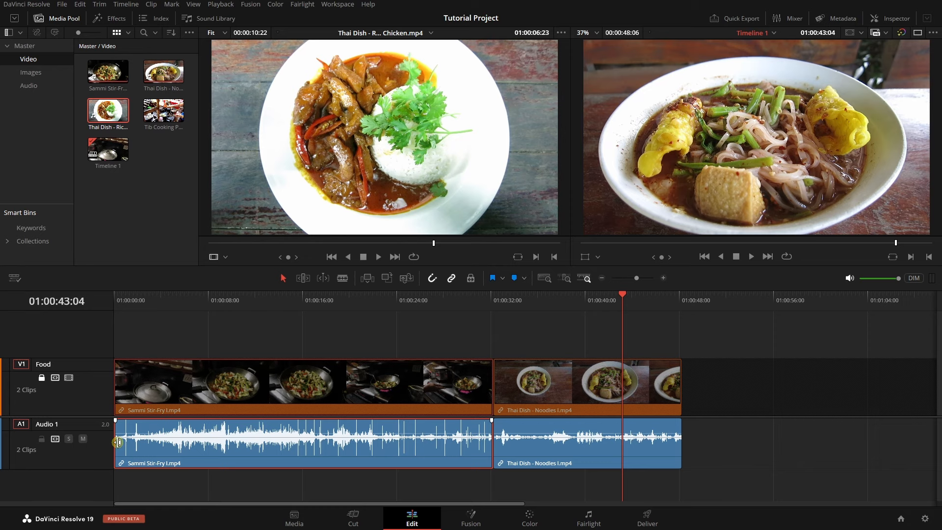
pyautogui.moveTo(118, 442); pyautogui.dragTo(183, 447)
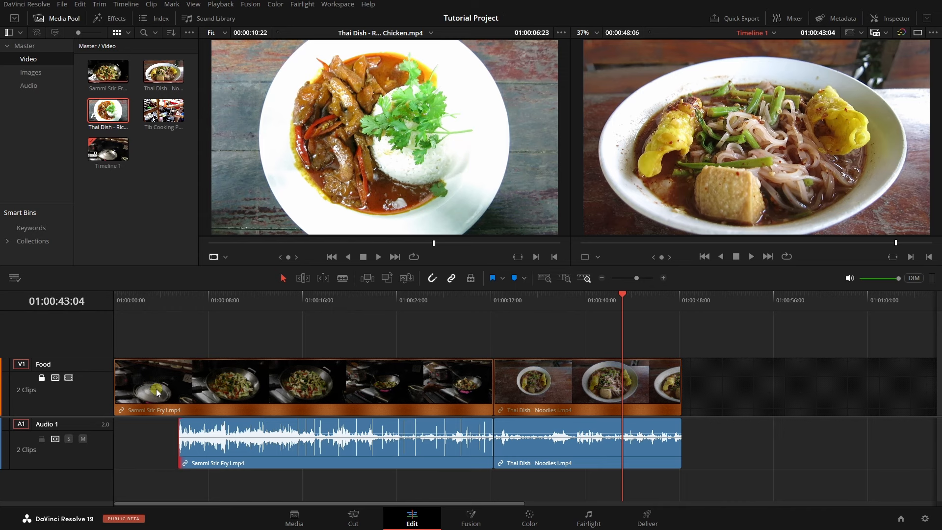
pyautogui.hotkey('ctrl', 'z')
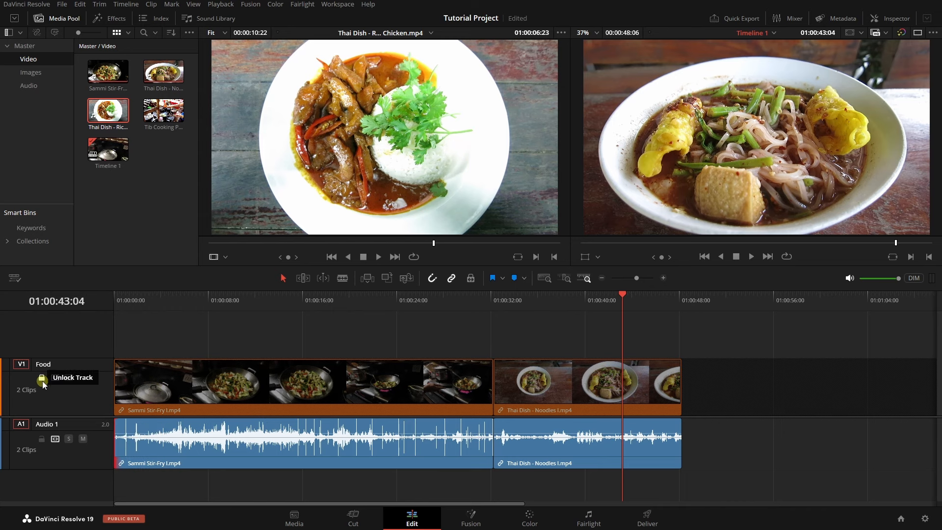
pyautogui.click(42, 378)
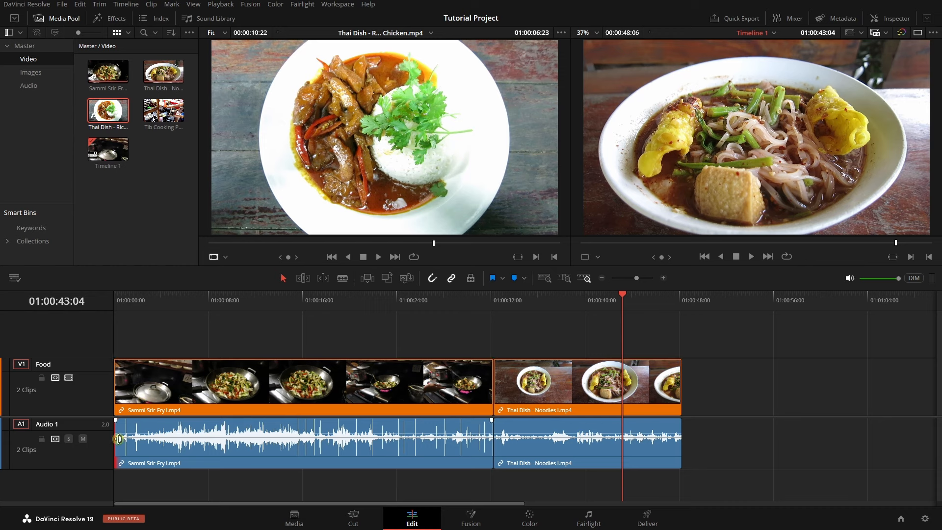
# Step: Try trimming the start of the Sammi Stir-Fry clip, and shorten its end to about 01:00:25:15
pyautogui.moveTo(118, 438); pyautogui.dragTo(118, 438)
pyautogui.moveTo(119, 444)
pyautogui.mouseDown()
pyautogui.moveTo(317, 445)
pyautogui.moveTo(118, 443)
pyautogui.mouseUp()
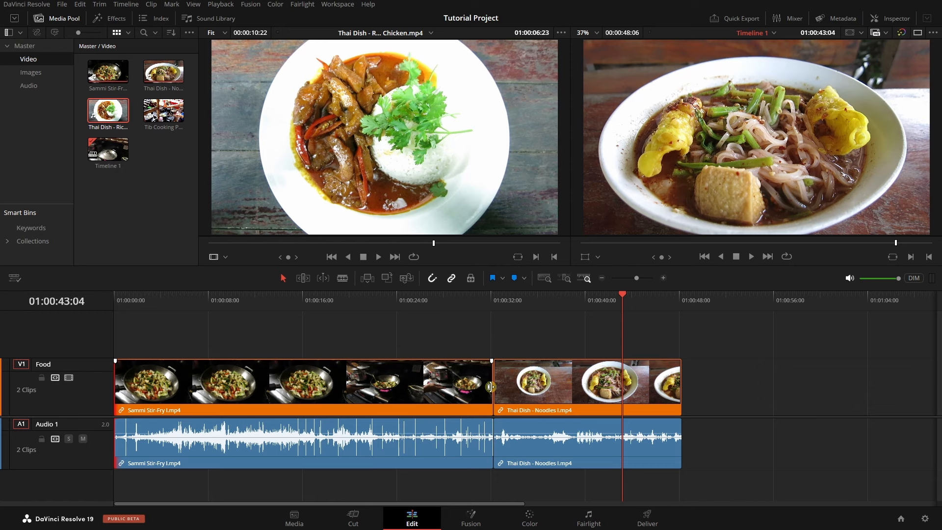
pyautogui.moveTo(489, 387); pyautogui.dragTo(412, 389)
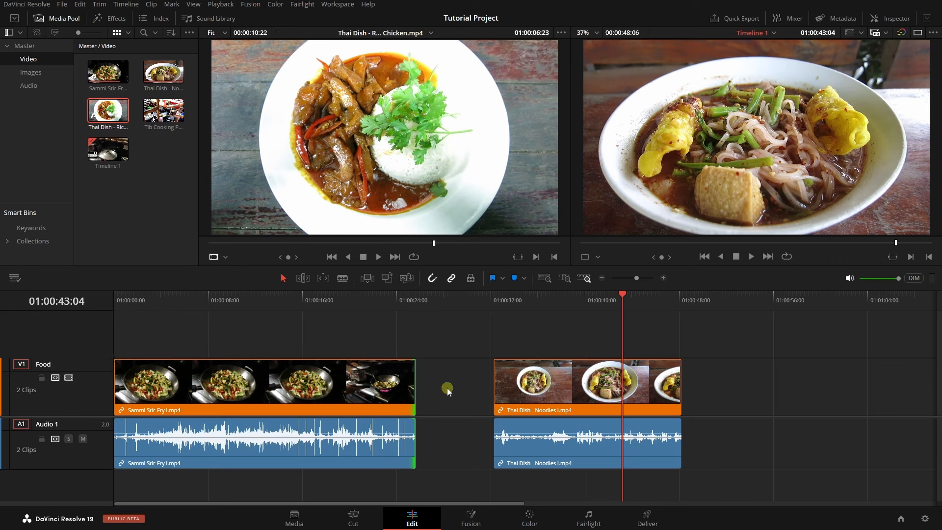
# Step: Trim the start of the Thai Dish - Noodles clip forward to about 01:00:35:00
pyautogui.click(569, 390)
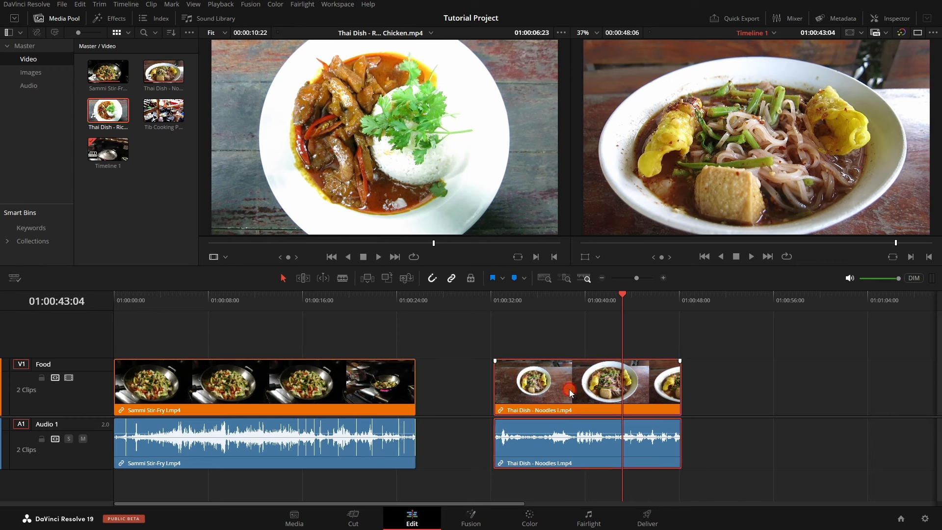
pyautogui.click(498, 387)
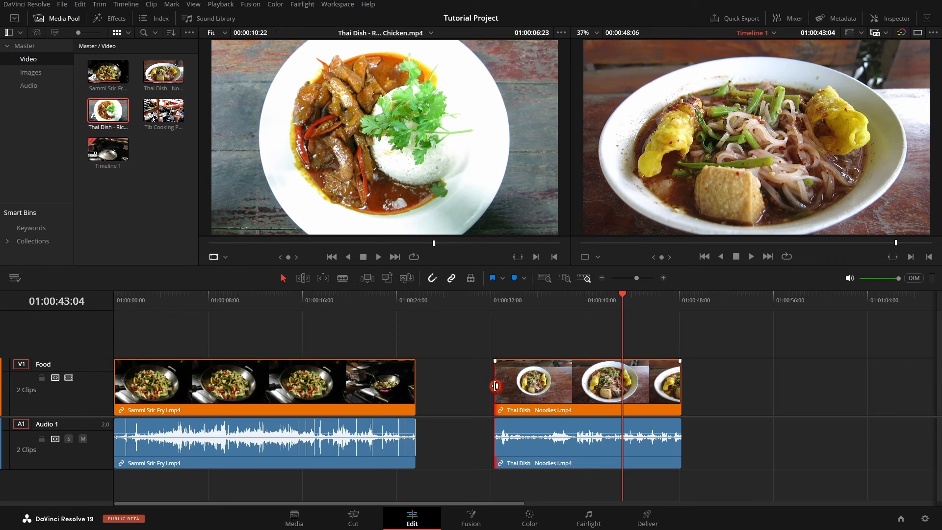
pyautogui.moveTo(496, 386)
pyautogui.mouseDown()
pyautogui.moveTo(458, 385)
pyautogui.moveTo(497, 384)
pyautogui.mouseUp()
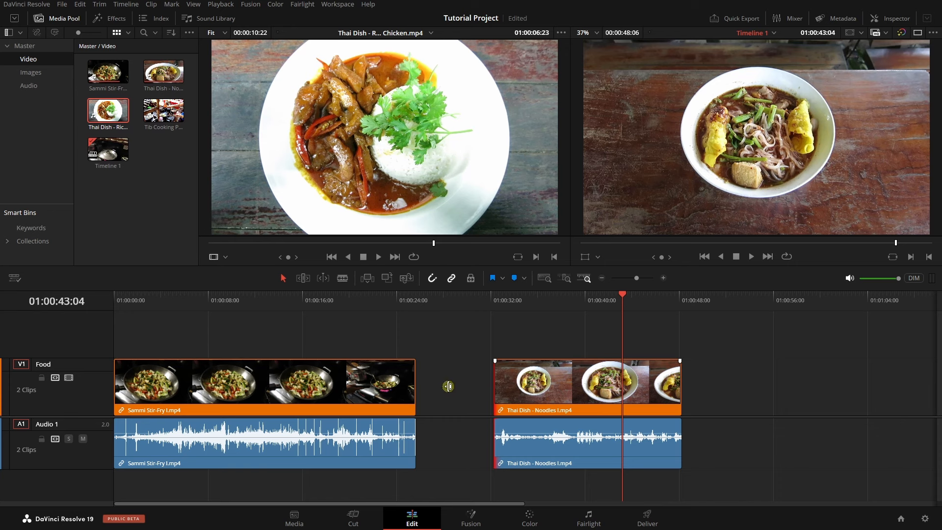
pyautogui.moveTo(498, 388); pyautogui.dragTo(530, 391)
# Step: Delete the gap between the Sammi Stir-Fry and Thai Dish - Noodles clips so they sit back to back
pyautogui.click(490, 380)
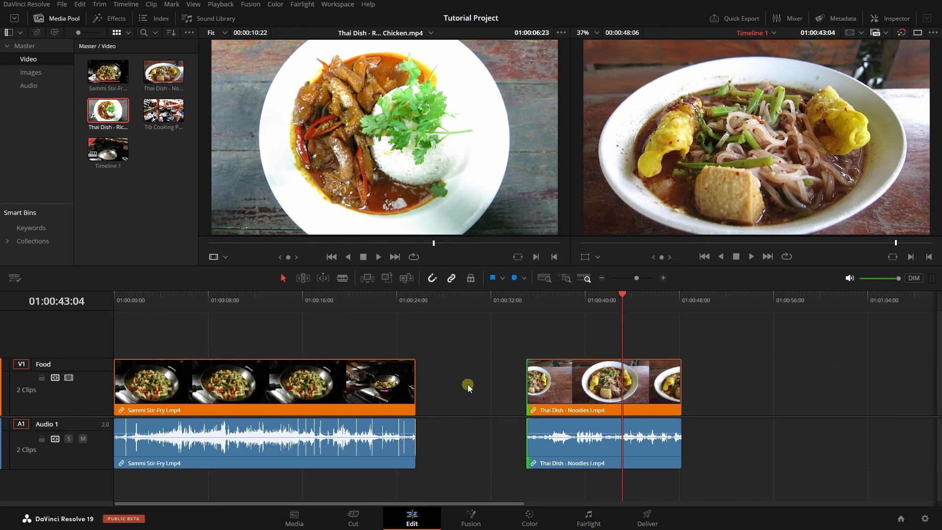
pyautogui.click(469, 388)
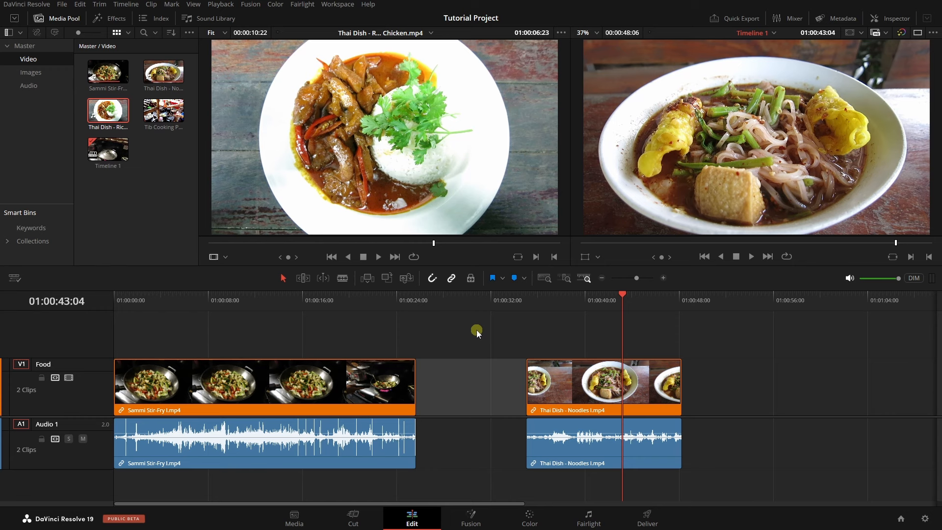
pyautogui.press('Delete')
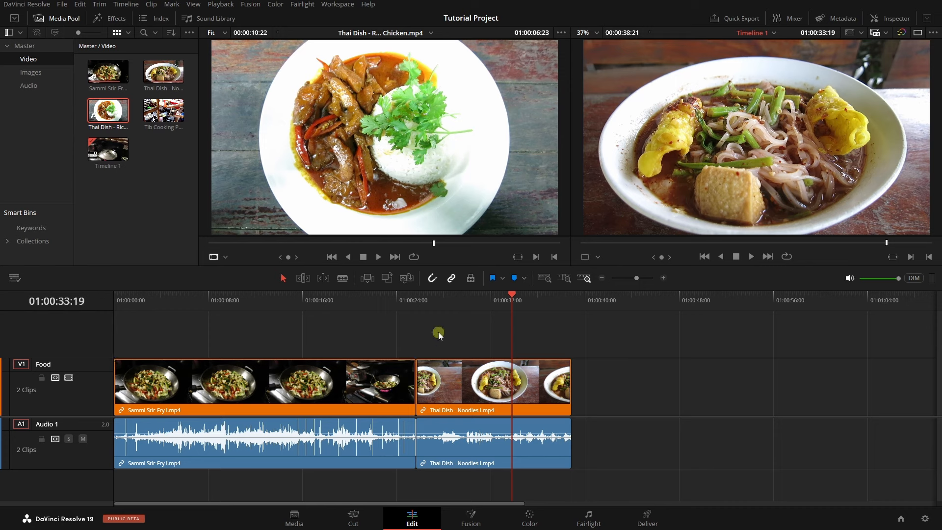
# Step: Play the timeline from 01:00:21:07 across the cut between the two clips to check the edit
pyautogui.click(364, 298)
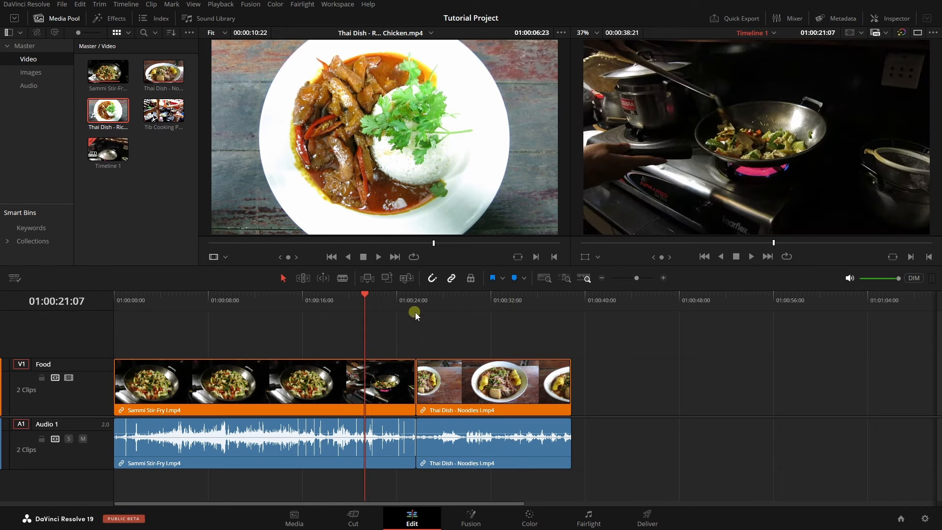
pyautogui.press('space')
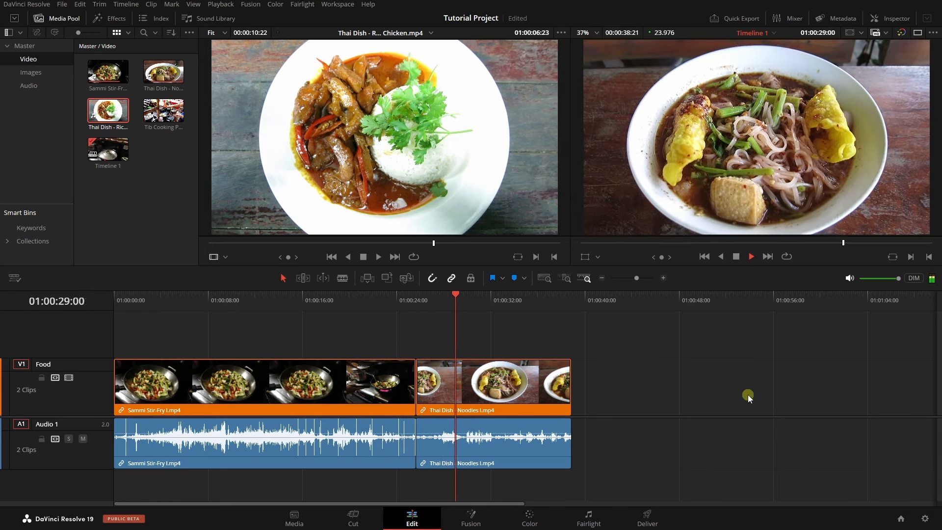
pyautogui.press('space')
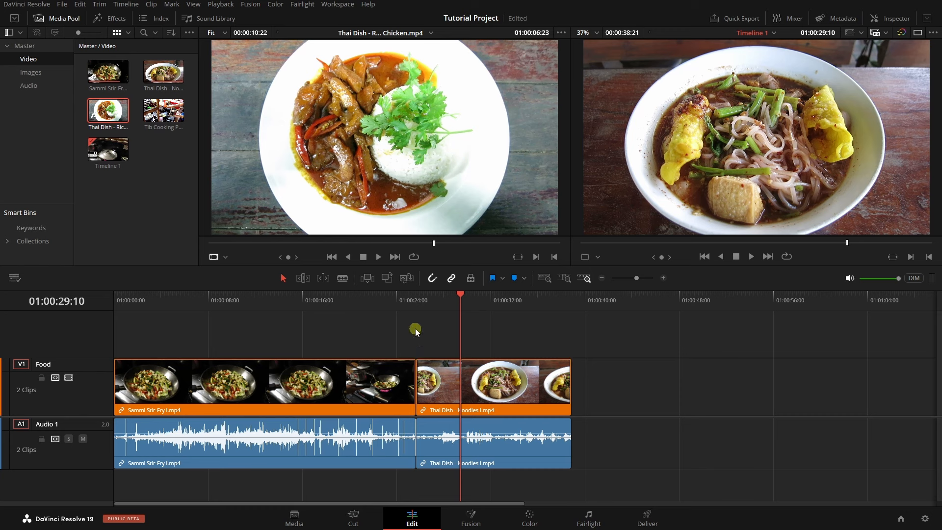
# Step: Add a 36 frame Cross Dissolve at the cut between the Sammi Stir-Fry and Thai Dish - Noodles clips
pyautogui.rightClick(416, 383)
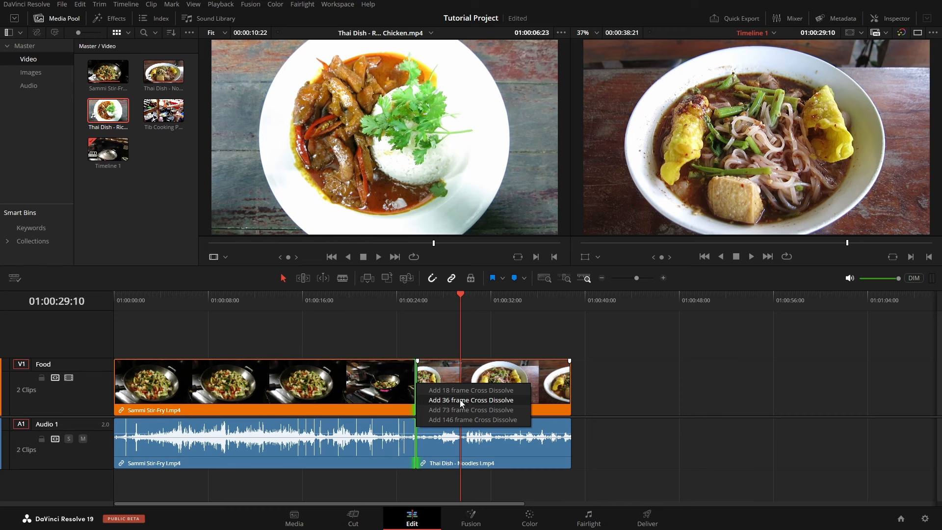
pyautogui.click(461, 400)
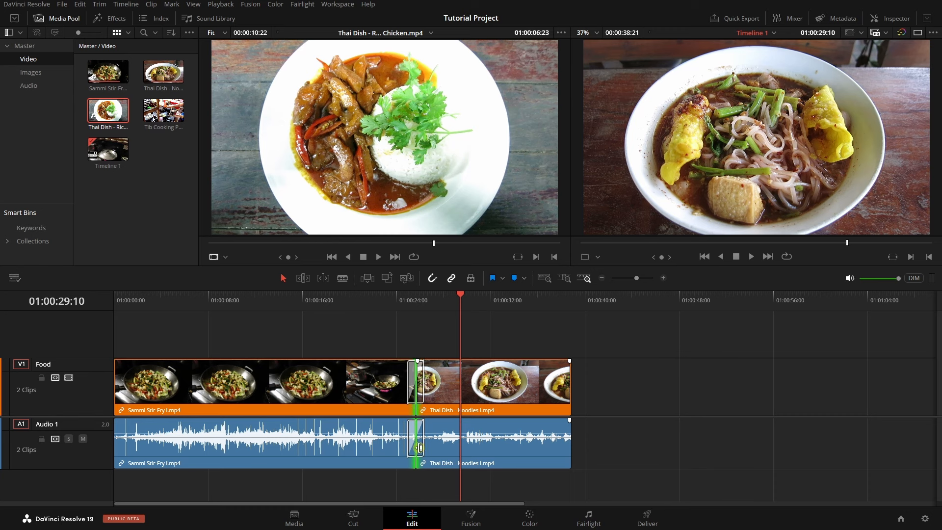
# Step: Play the timeline from just before the Cross Dissolve to preview the transition between the two clips
pyautogui.click(388, 300)
pyautogui.press('space')
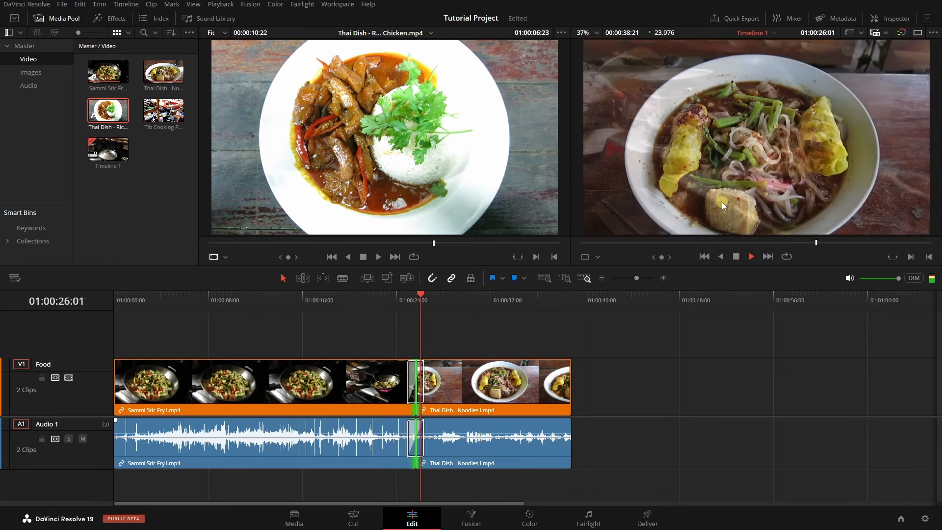
pyautogui.press('space')
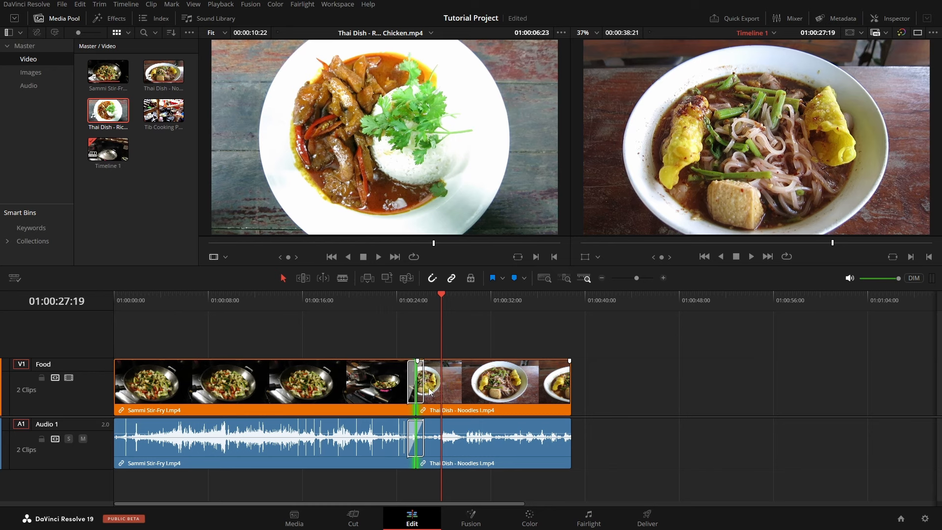
# Step: Zoom the timeline in and out around different spots near the Cross Dissolve to examine how the zoom centres
pyautogui.scroll(5, 430, 391)
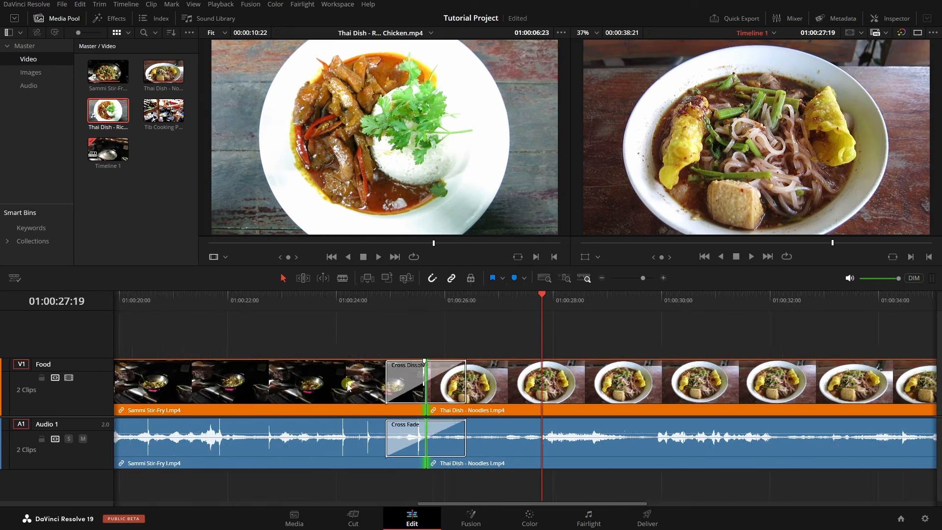
pyautogui.scroll(1, 347, 386)
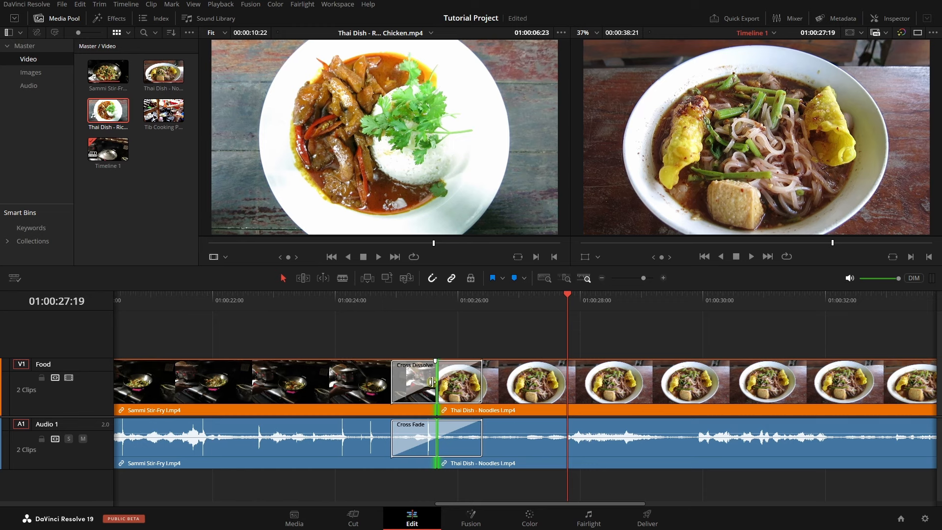
pyautogui.scroll(2, 431, 385)
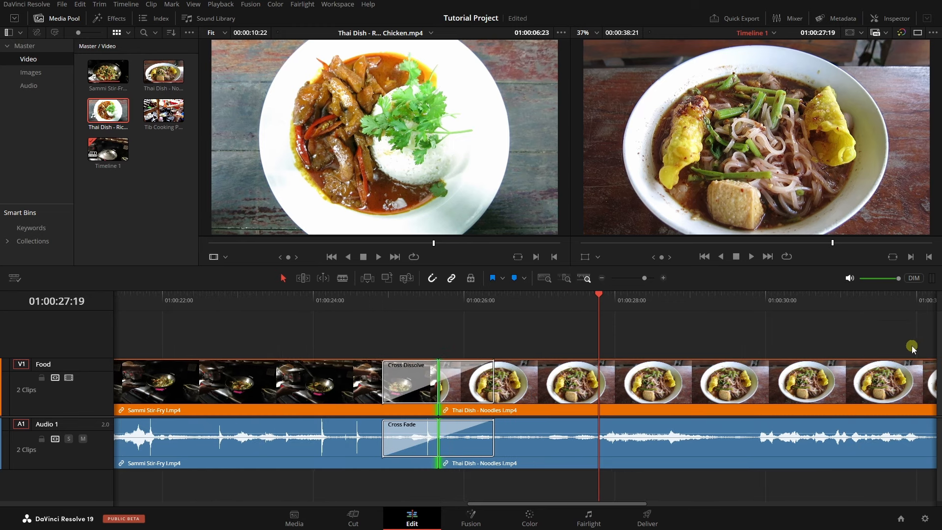
pyautogui.scroll(3, 914, 385)
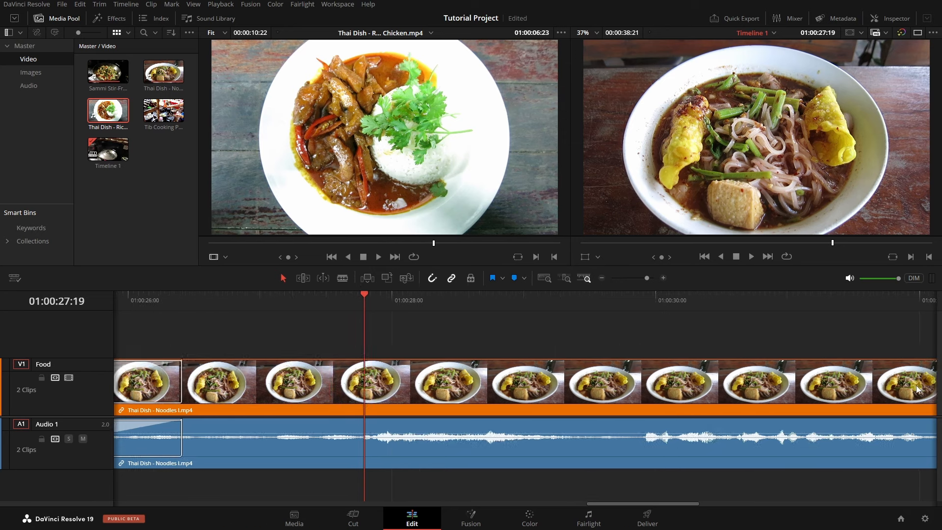
pyautogui.scroll(-5, 916, 386)
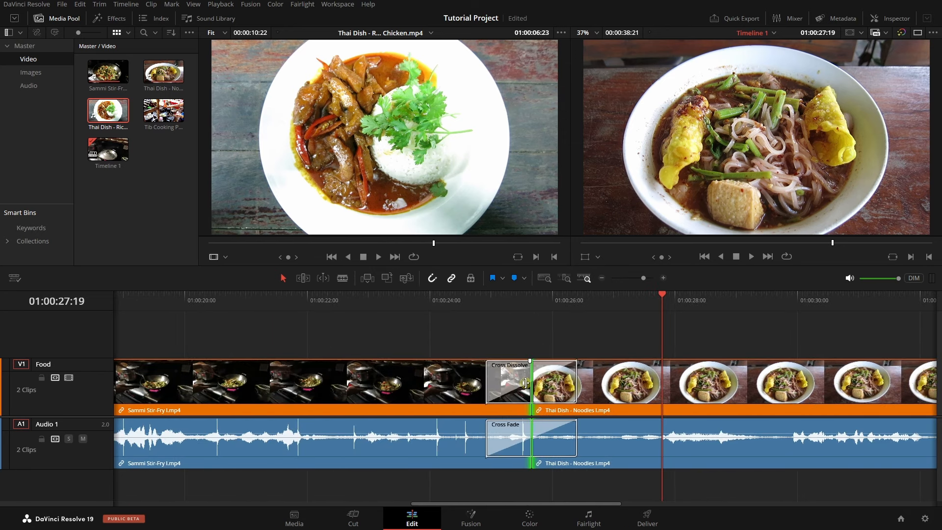
pyautogui.scroll(5, 531, 386)
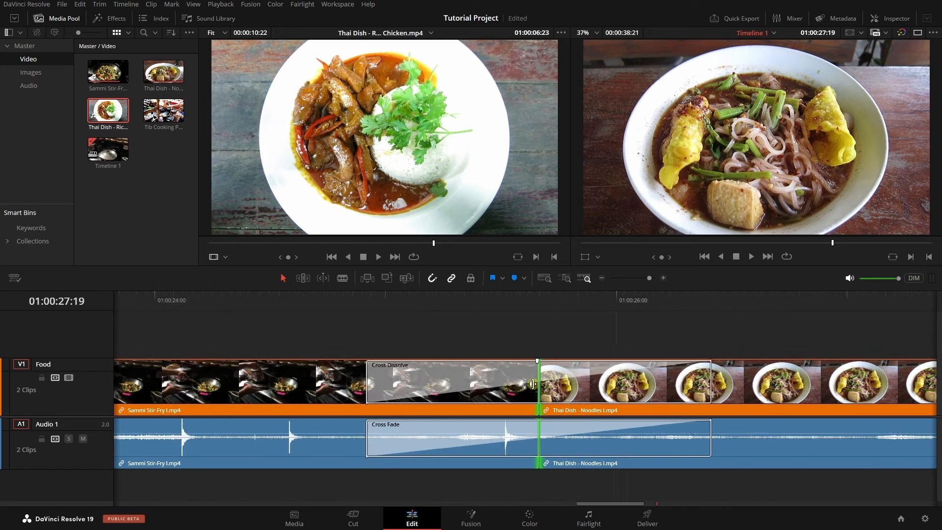
pyautogui.scroll(-3, 532, 384)
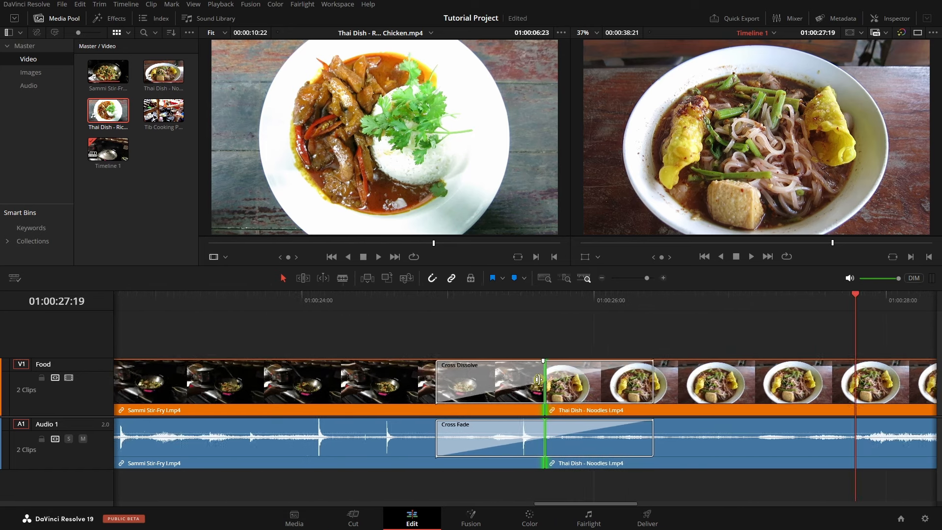
pyautogui.scroll(-4, 538, 379)
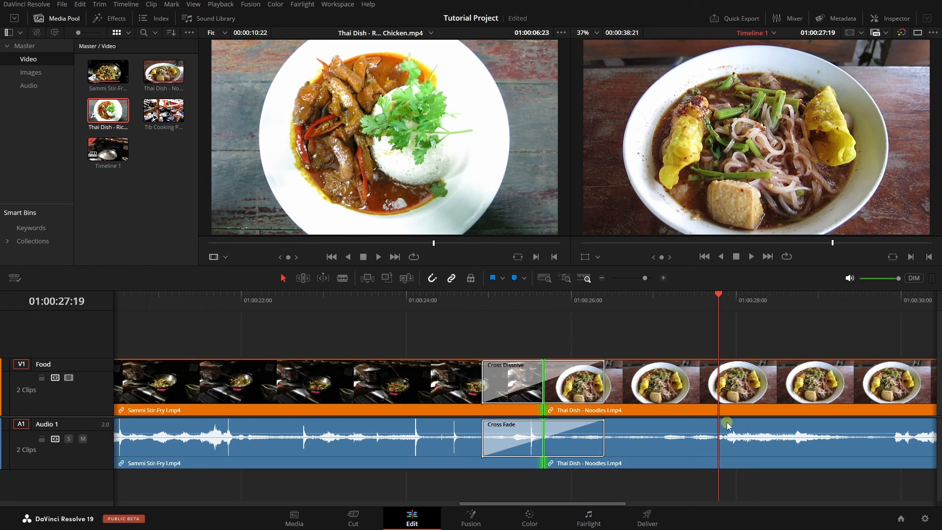
# Step: Turn off Zoom Around Mouse Pointer and test zooming the timeline in and out around the playhead
pyautogui.click(192, 4)
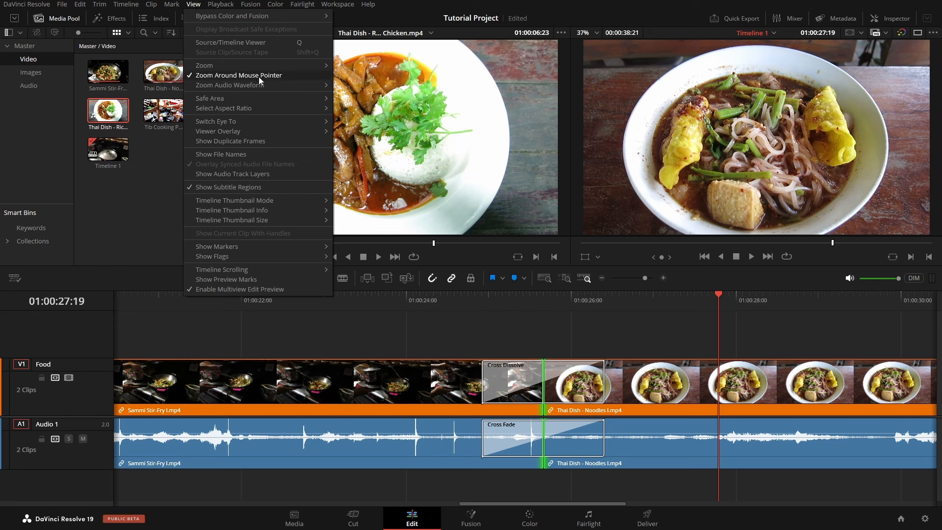
pyautogui.click(240, 76)
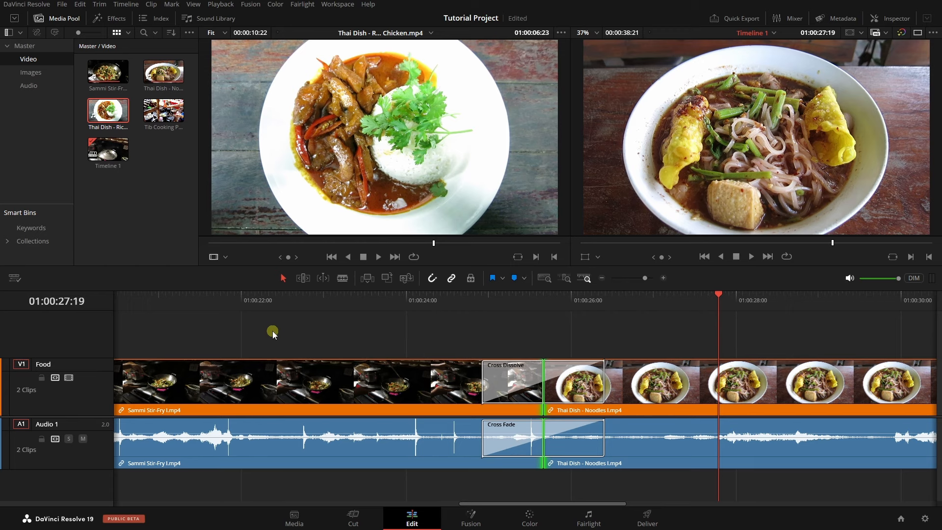
pyautogui.scroll(4, 273, 335)
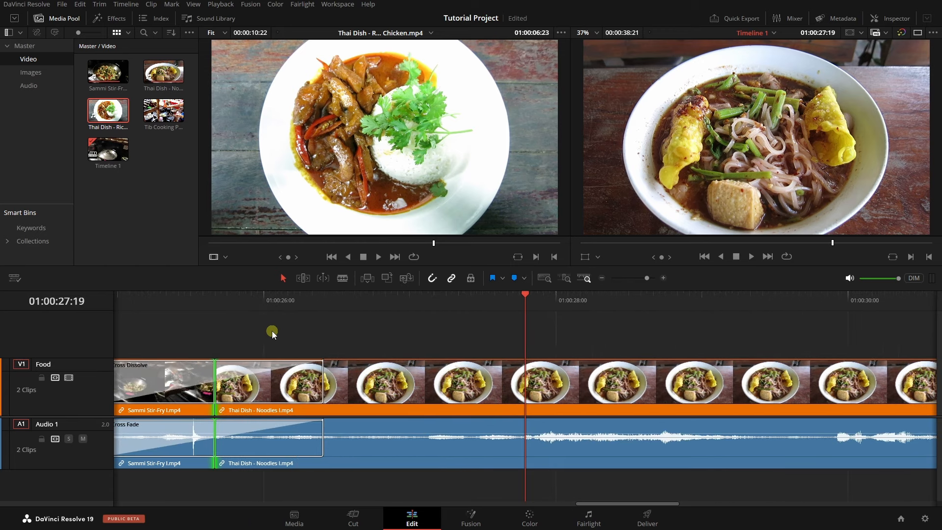
pyautogui.scroll(2, 273, 332)
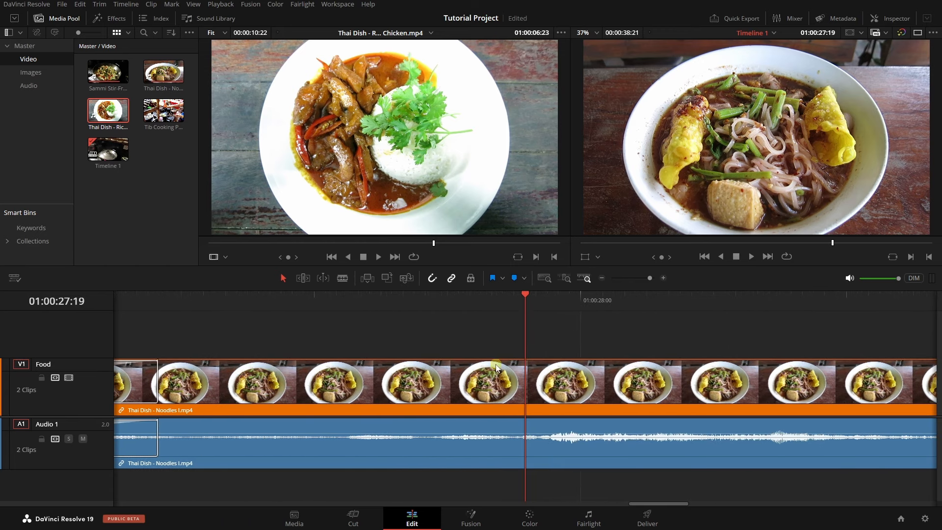
pyautogui.scroll(-2, 308, 334)
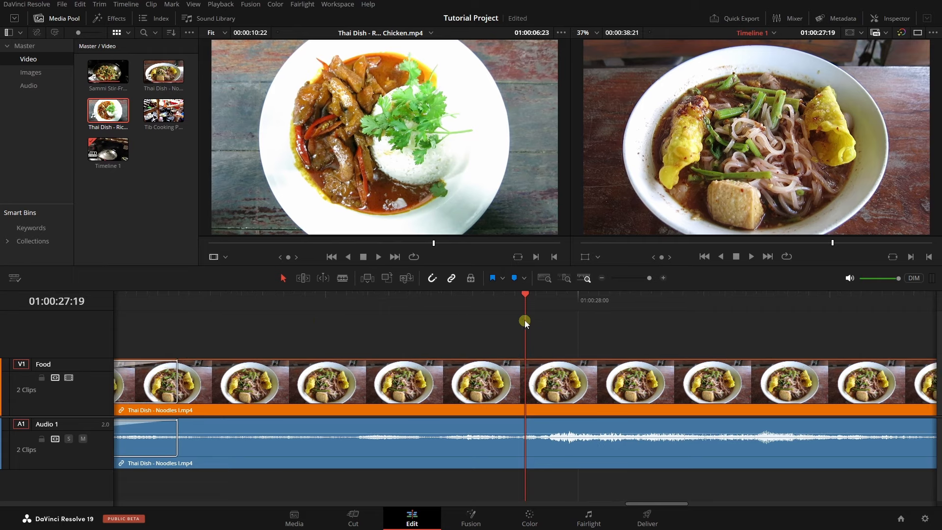
pyautogui.scroll(-1, 249, 332)
pyautogui.scroll(-5, 249, 328)
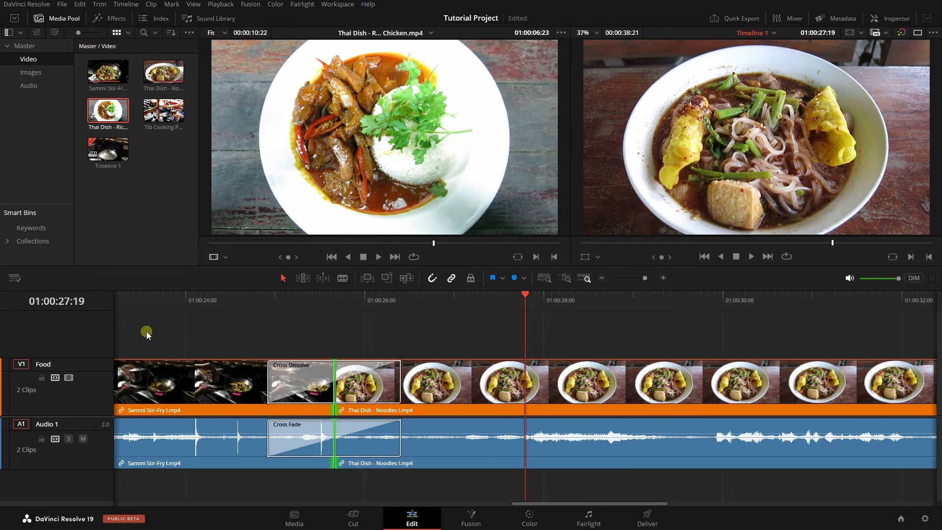
pyautogui.scroll(-5, 147, 333)
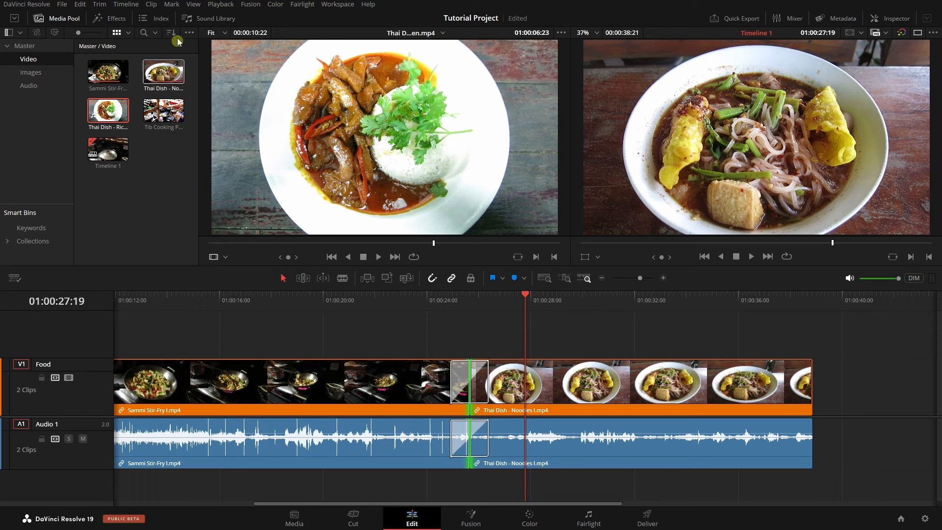
# Step: Turn Zoom Around Mouse Pointer back on and enlarge the timeline around the Cross Dissolve
pyautogui.click(193, 4)
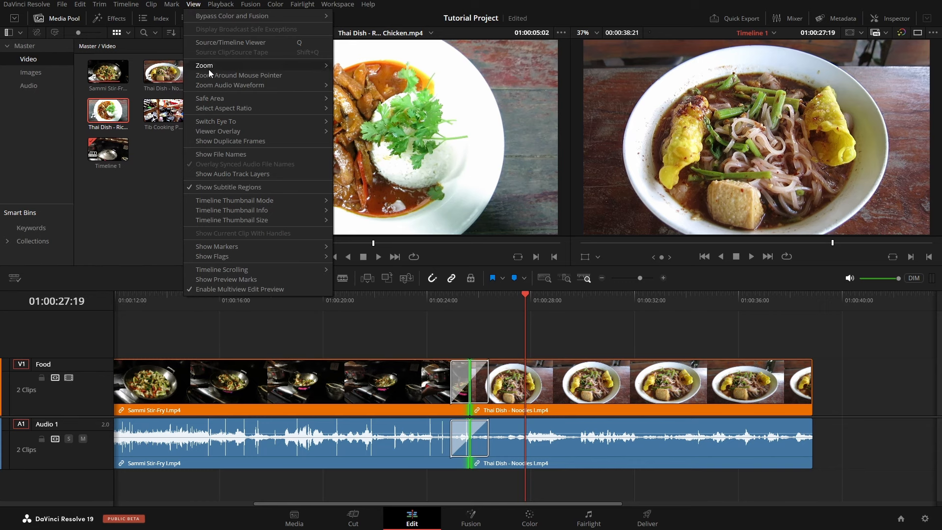
pyautogui.click(243, 75)
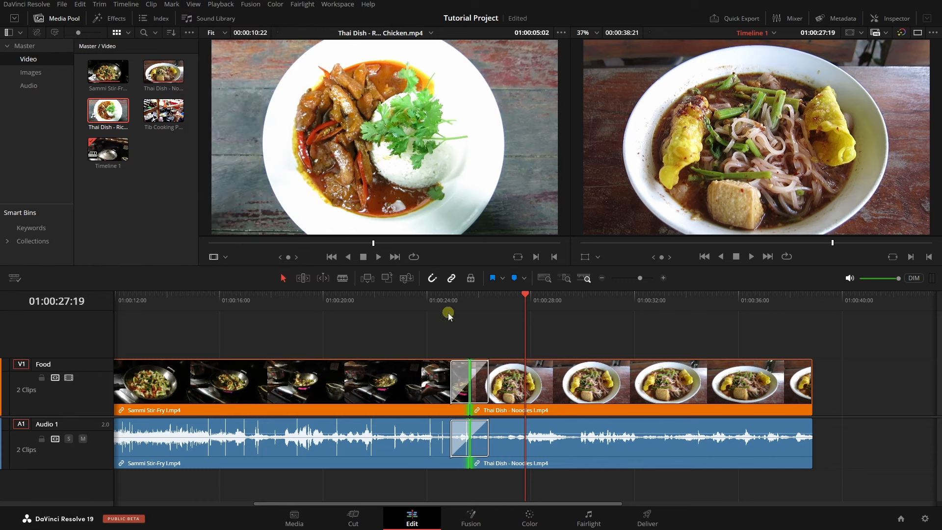
pyautogui.scroll(3, 467, 385)
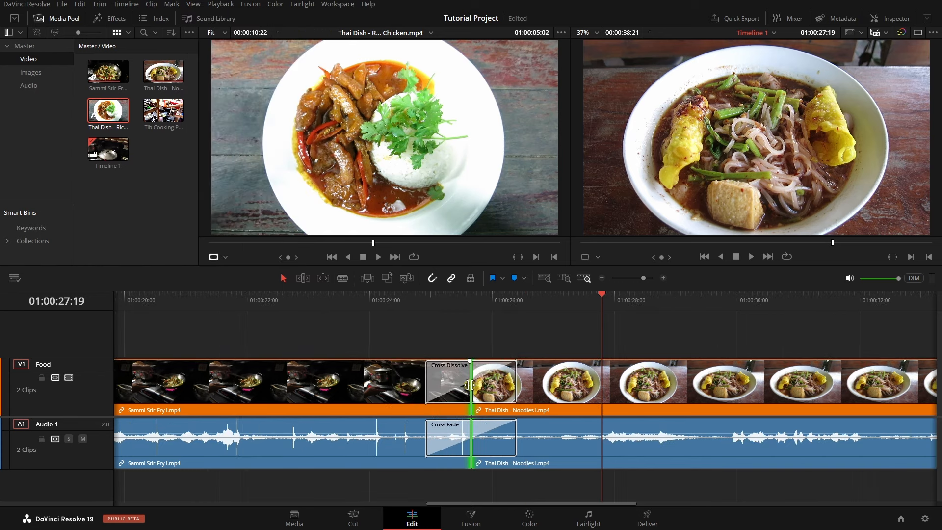
pyautogui.scroll(4, 468, 384)
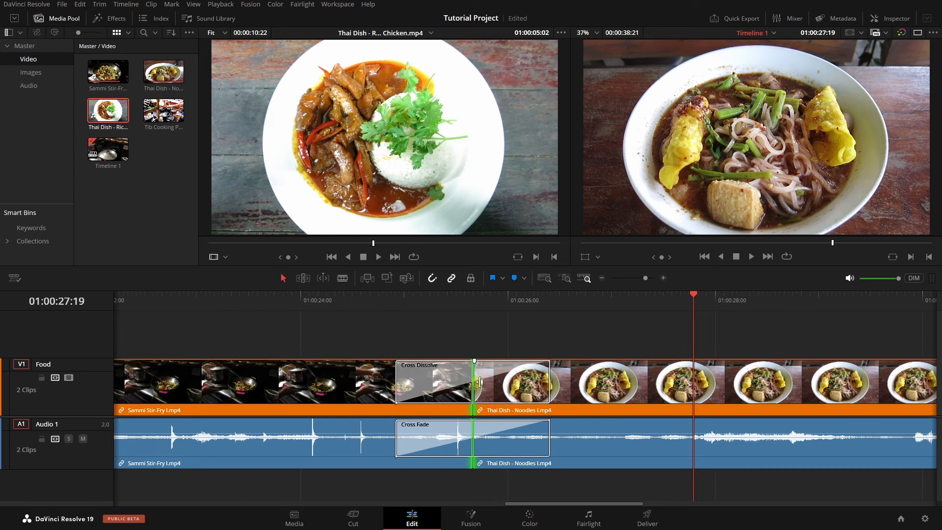
# Step: Lengthen the Cross Dissolve and its audio Cross Fade to about 70 frames and play back across the transition
pyautogui.click(511, 380)
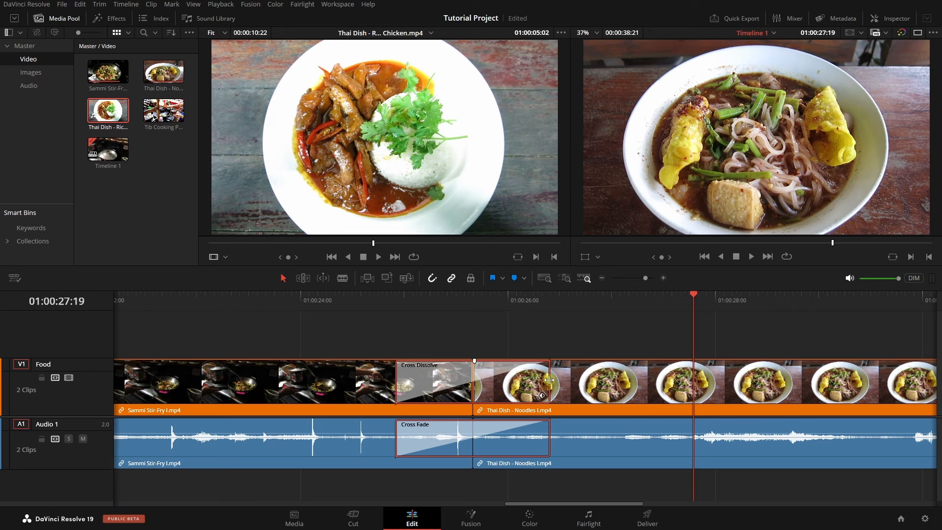
pyautogui.moveTo(549, 380); pyautogui.dragTo(626, 387)
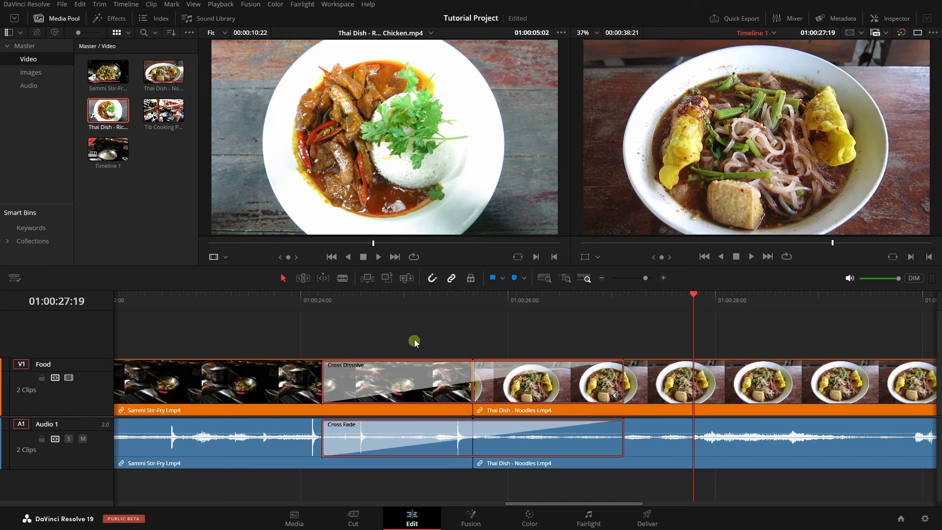
pyautogui.click(189, 298)
pyautogui.press('space')
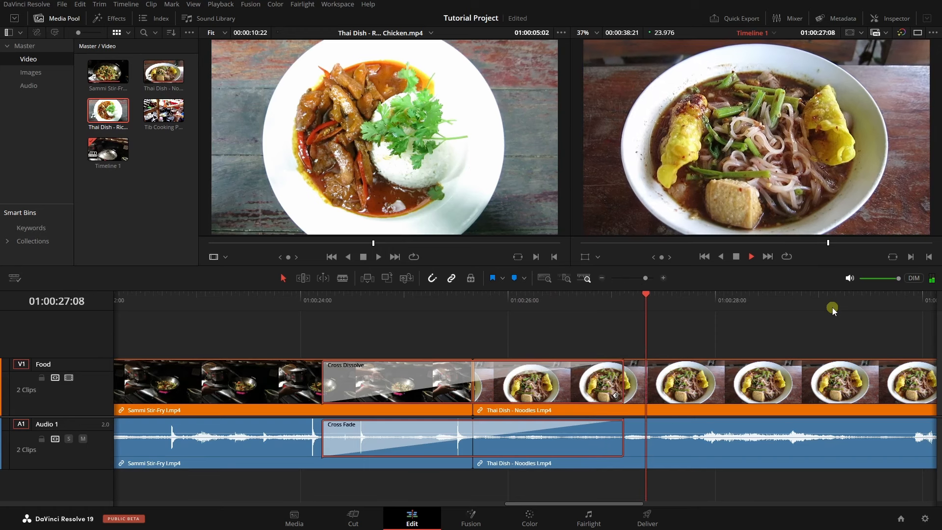
pyautogui.press('space')
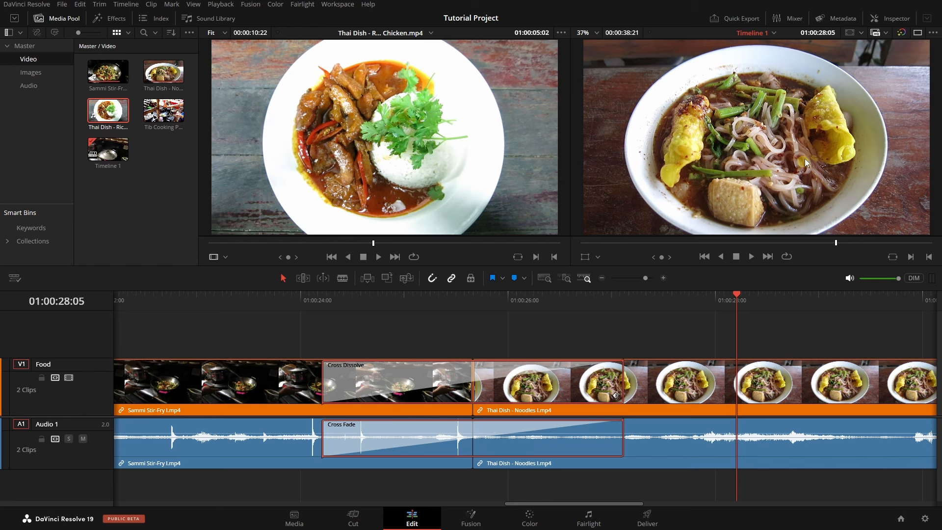
# Step: Open the Inspector settings for the selected transitions and check the options offered for the audio Cross Fade
pyautogui.click(890, 20)
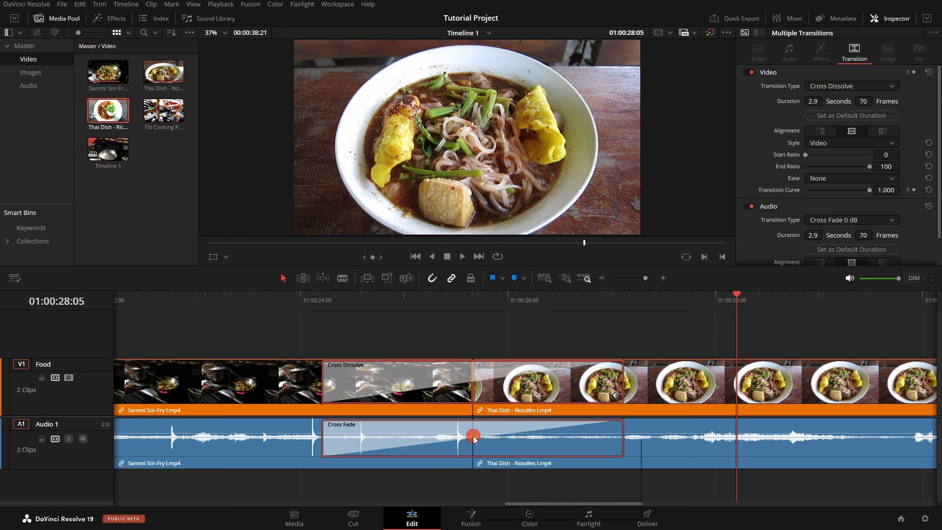
pyautogui.rightClick(473, 436)
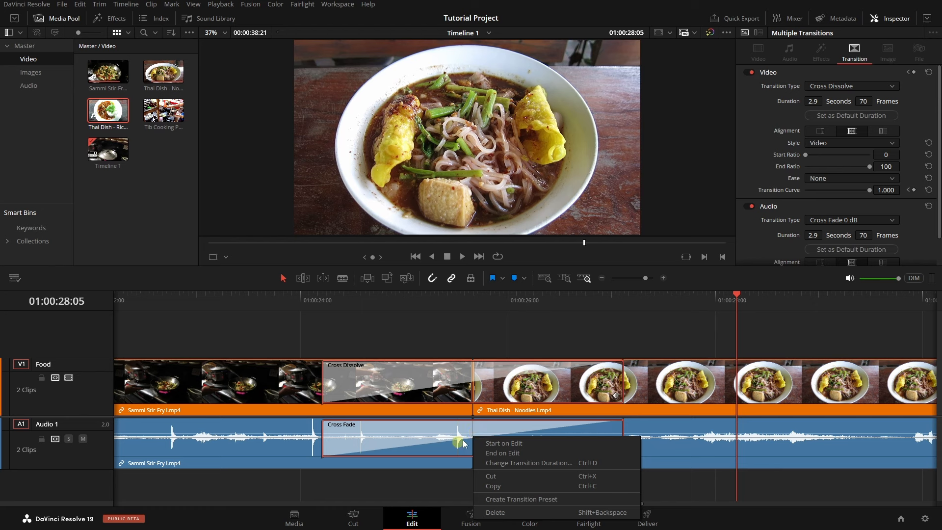
pyautogui.click(269, 444)
pyautogui.click(520, 449)
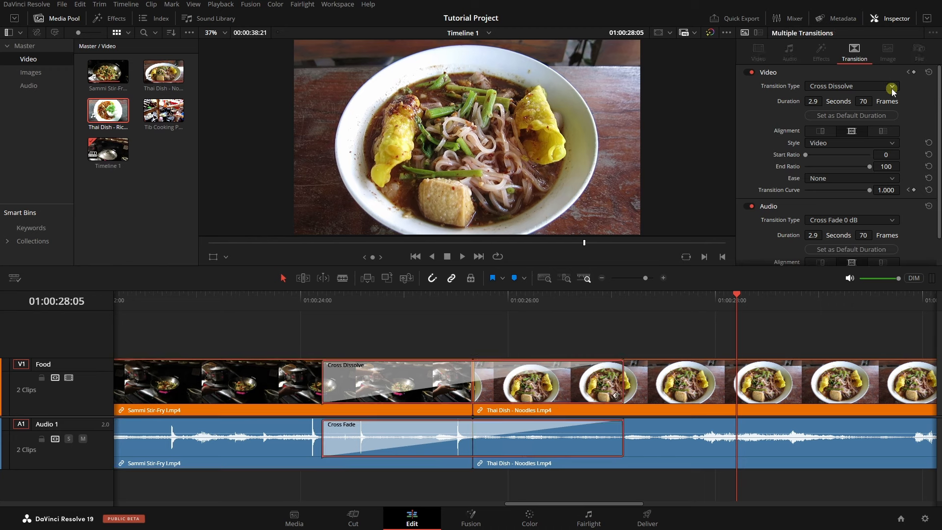
# Step: Set the video transition type to Band Wipe and preview it from 01:00:23:07
pyautogui.click(227, 299)
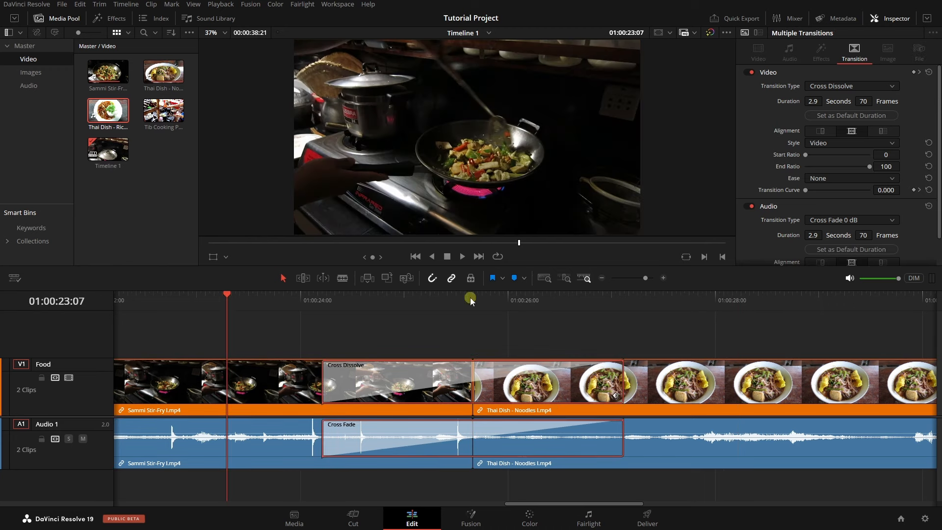
pyautogui.click(891, 87)
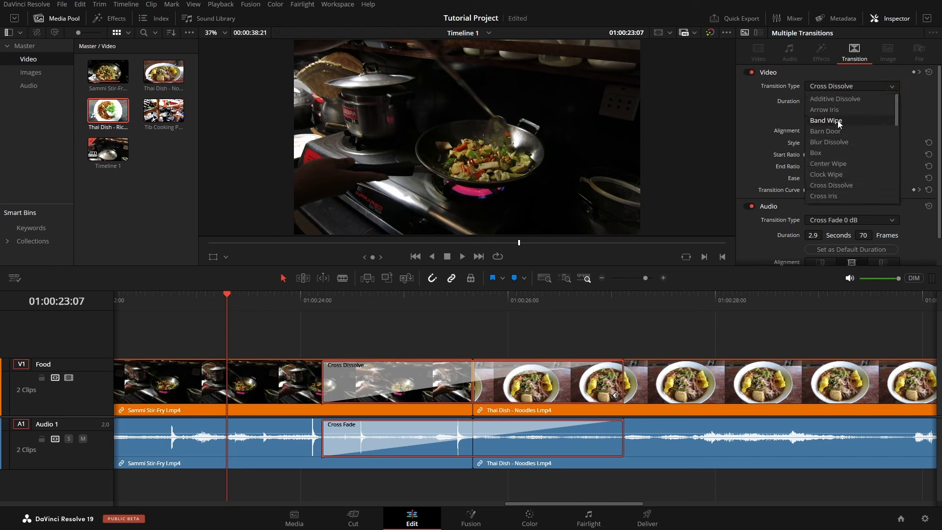
pyautogui.click(839, 123)
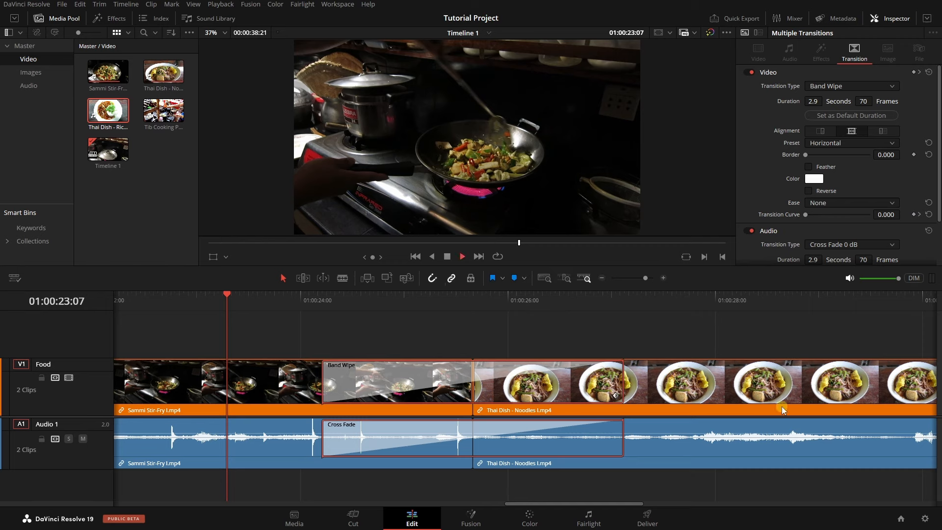
pyautogui.press('space')
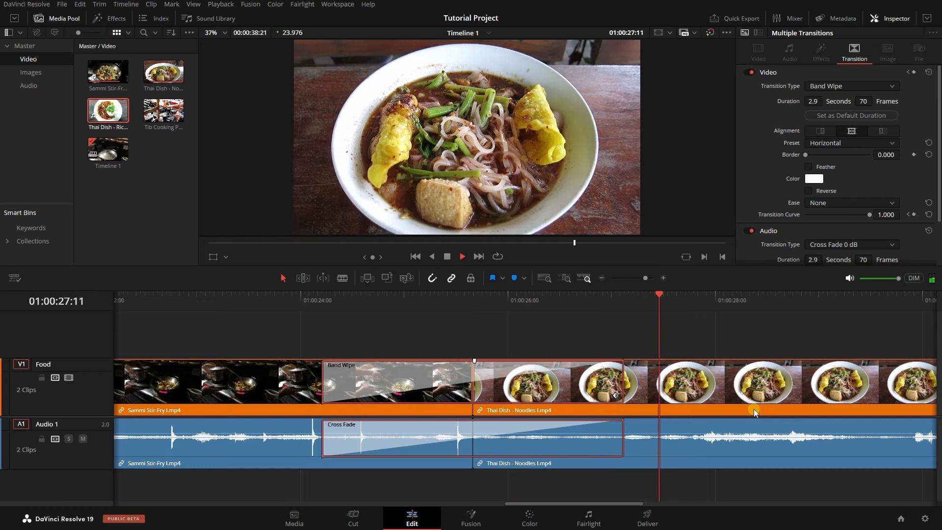
pyautogui.press('space')
# Step: Set the video transition type to Clock Wipe and preview it from 01:00:23:16
pyautogui.click(892, 86)
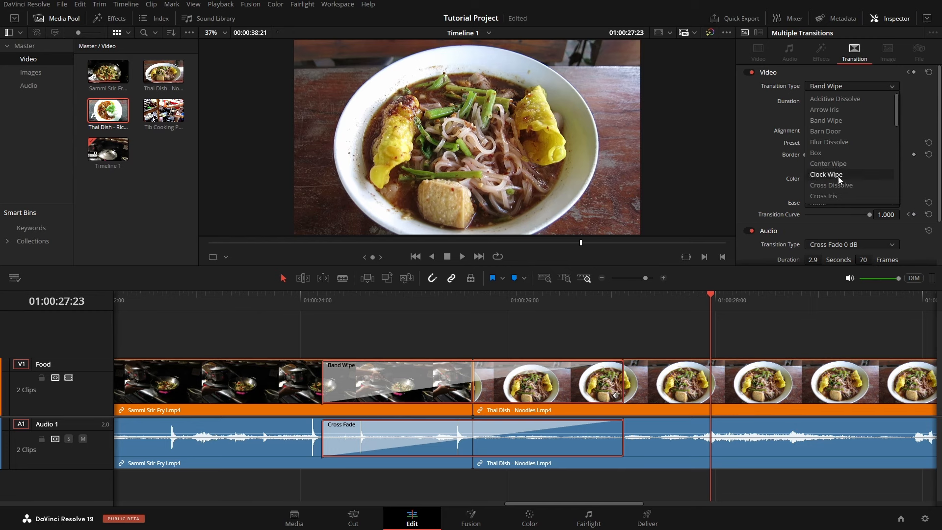
pyautogui.click(835, 174)
pyautogui.click(265, 302)
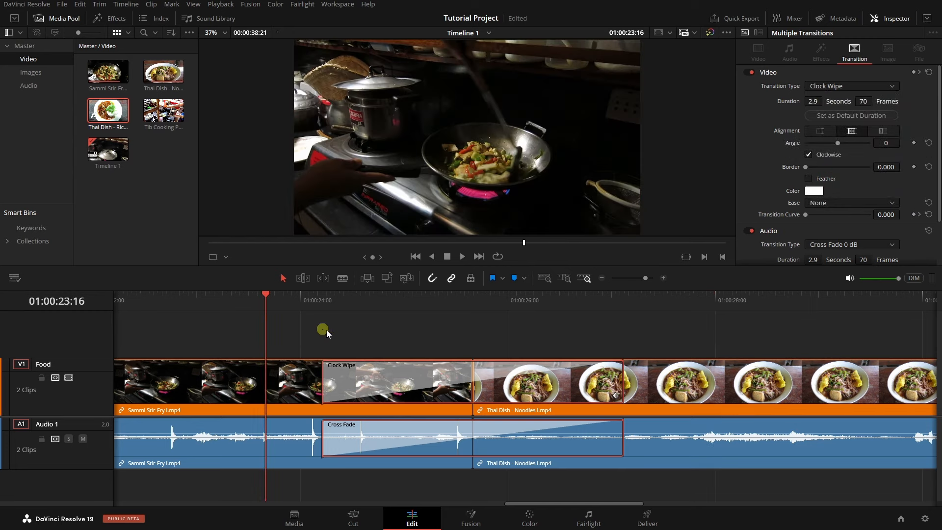
pyautogui.press('space')
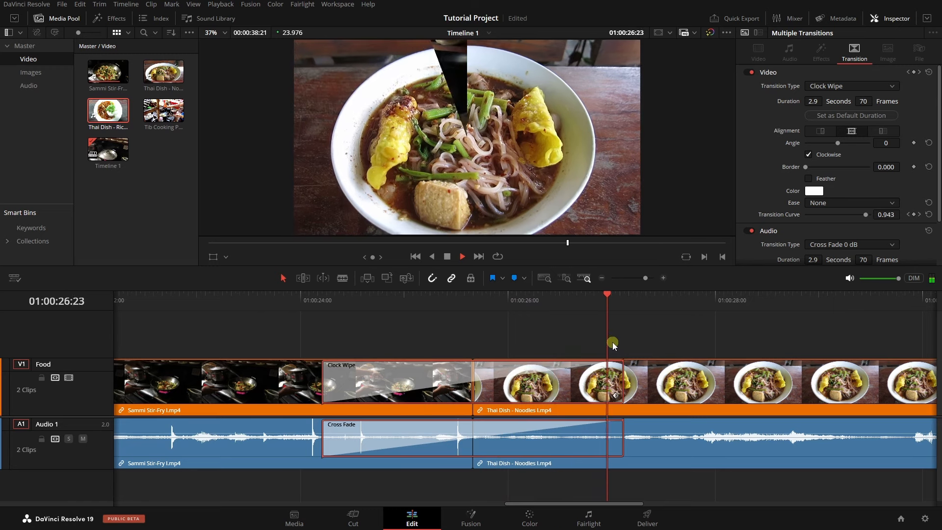
# Step: Set the video transition type to Additive Dissolve and shorten the selected transitions to 26 frames
pyautogui.press('space')
pyautogui.click(893, 86)
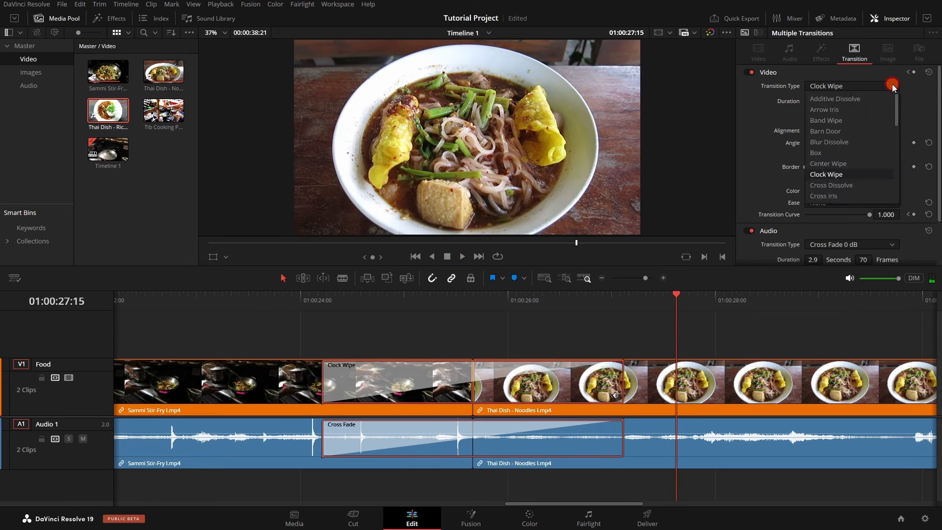
pyautogui.click(852, 99)
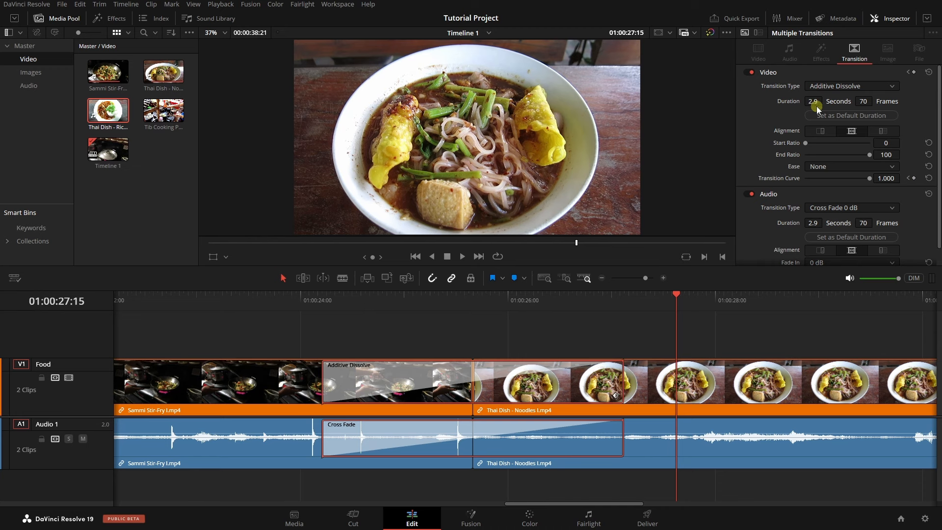
pyautogui.moveTo(817, 109); pyautogui.dragTo(810, 100)
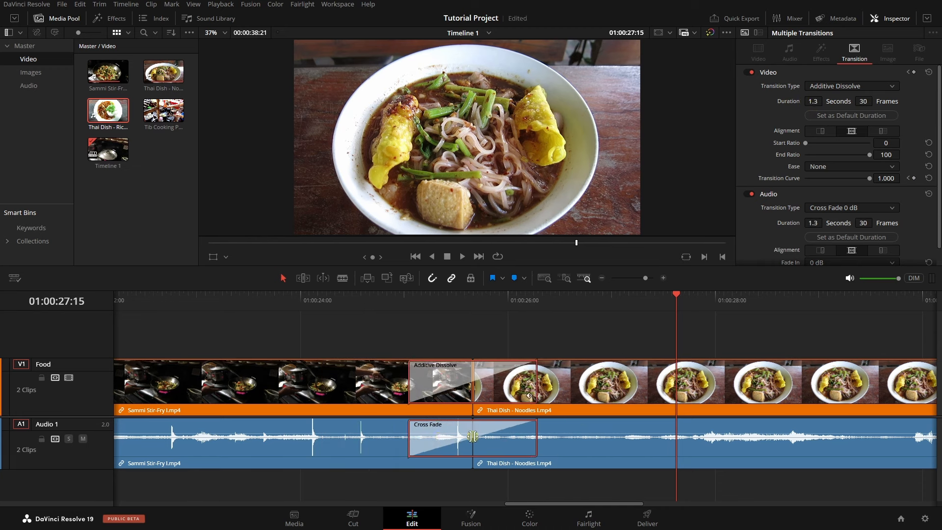
pyautogui.moveTo(815, 103); pyautogui.dragTo(745, 145)
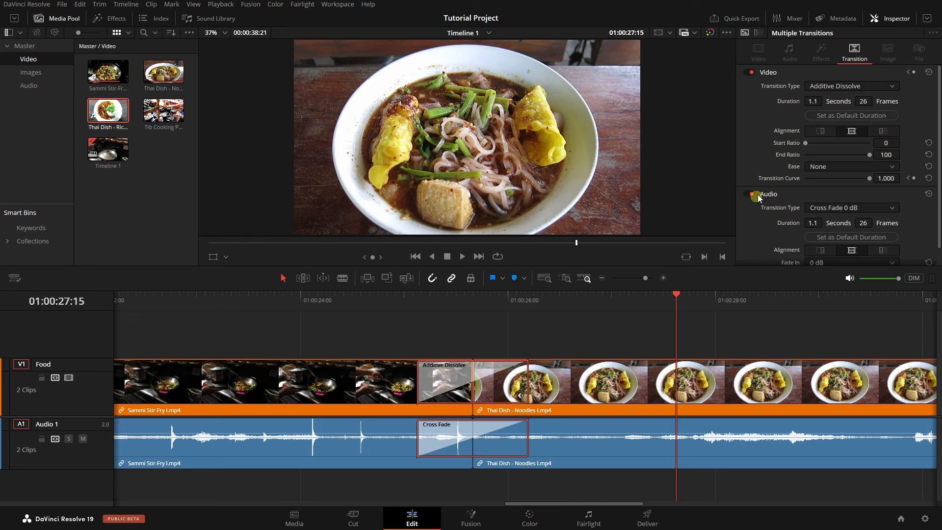
# Step: Try aligning the transitions before and then after the cut, and return them to centred on the cut
pyautogui.click(821, 132)
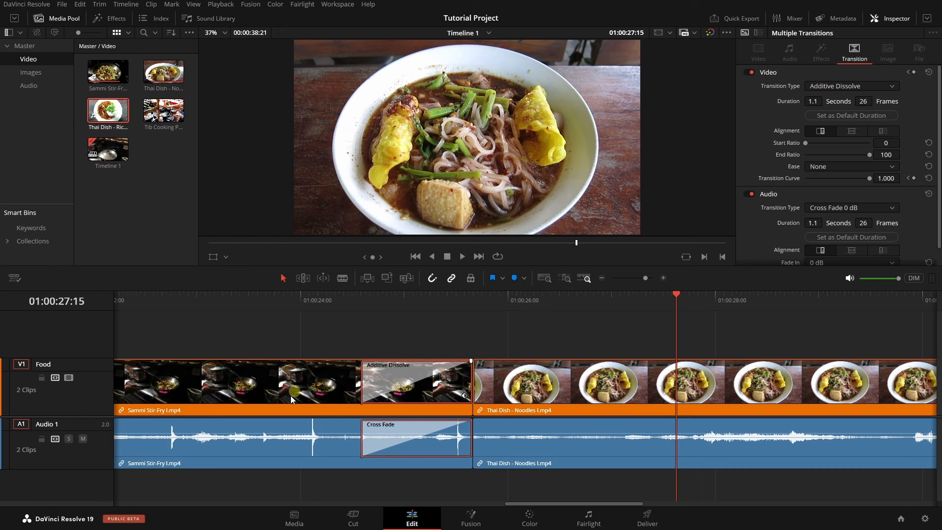
pyautogui.click(882, 131)
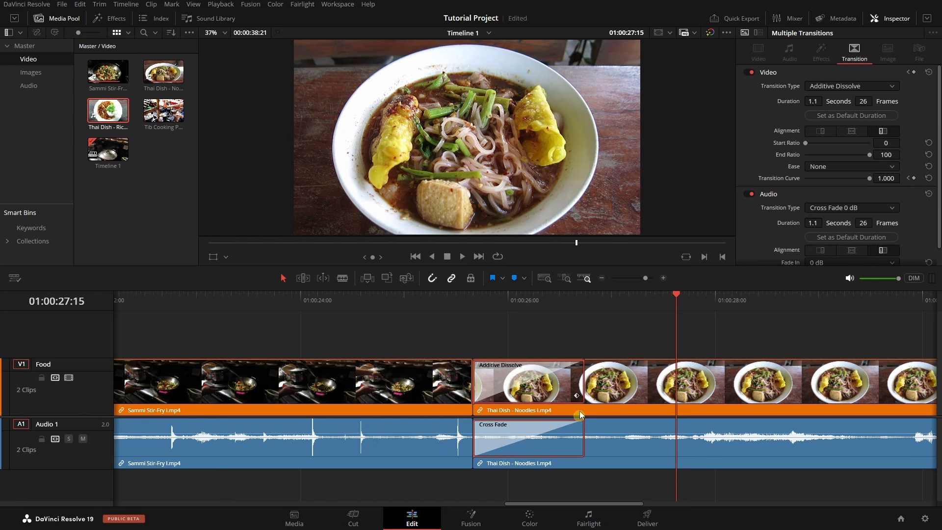
pyautogui.click(850, 132)
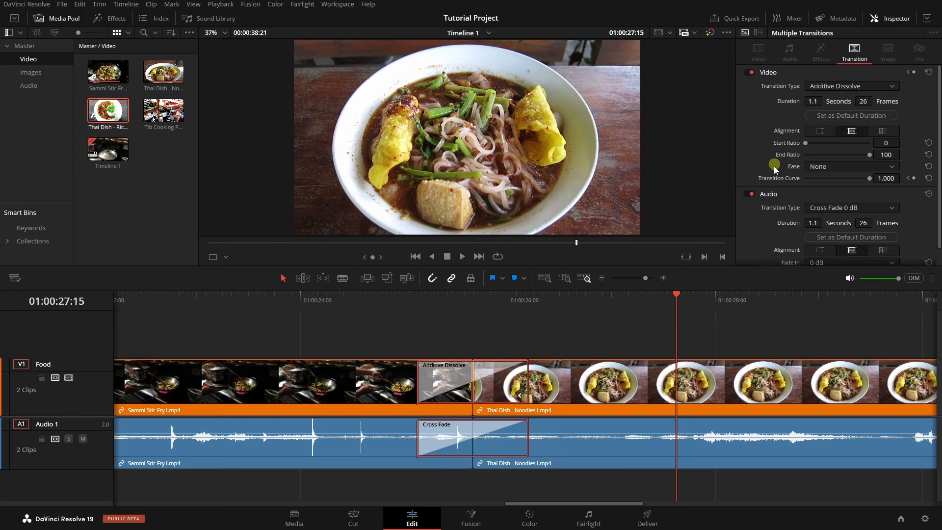
# Step: Set the video transition's Ease to In & Out, lengthen both transitions to 72 frames and preview them from 01:00:23:09
pyautogui.click(891, 167)
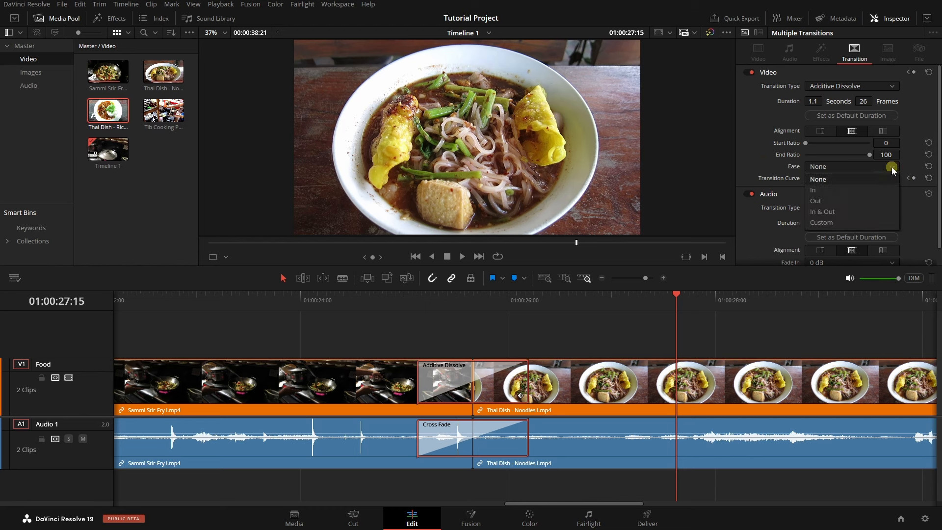
pyautogui.click(837, 211)
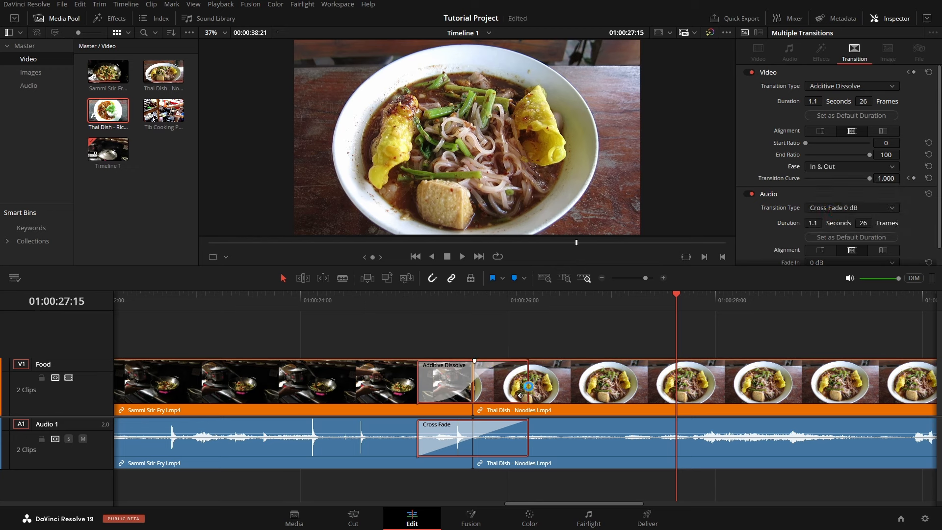
pyautogui.moveTo(528, 385); pyautogui.dragTo(629, 385)
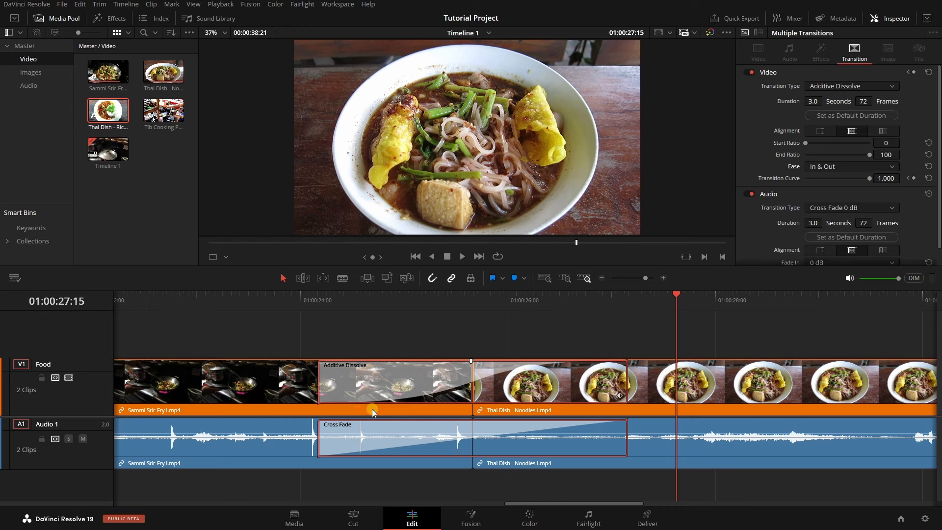
pyautogui.click(236, 300)
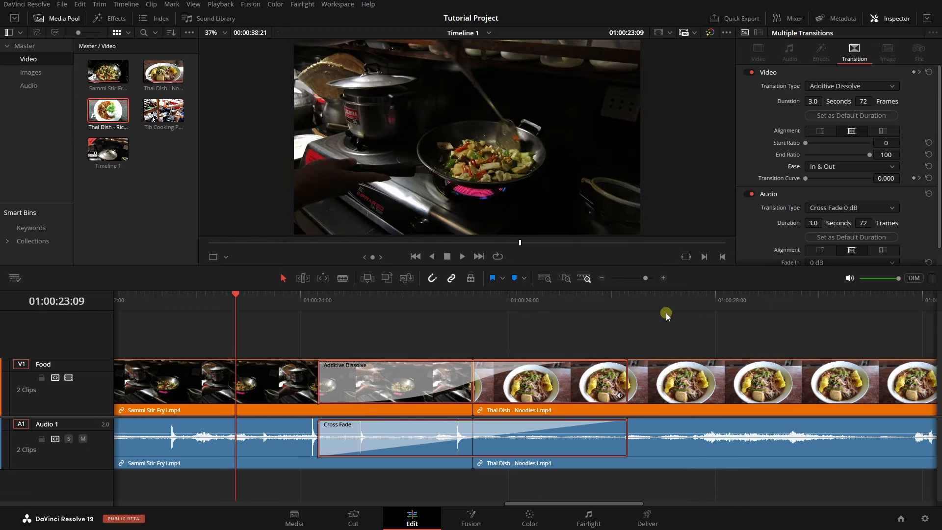
pyautogui.press('space')
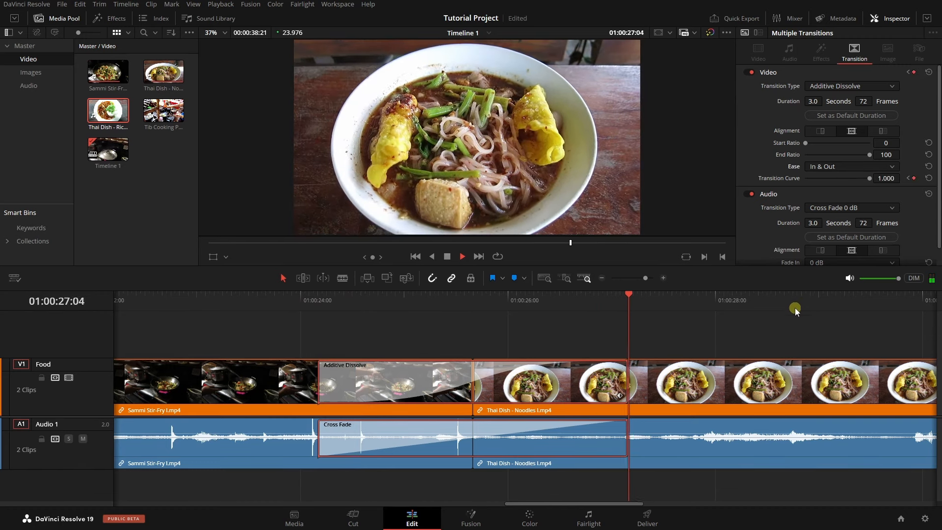
pyautogui.press('space')
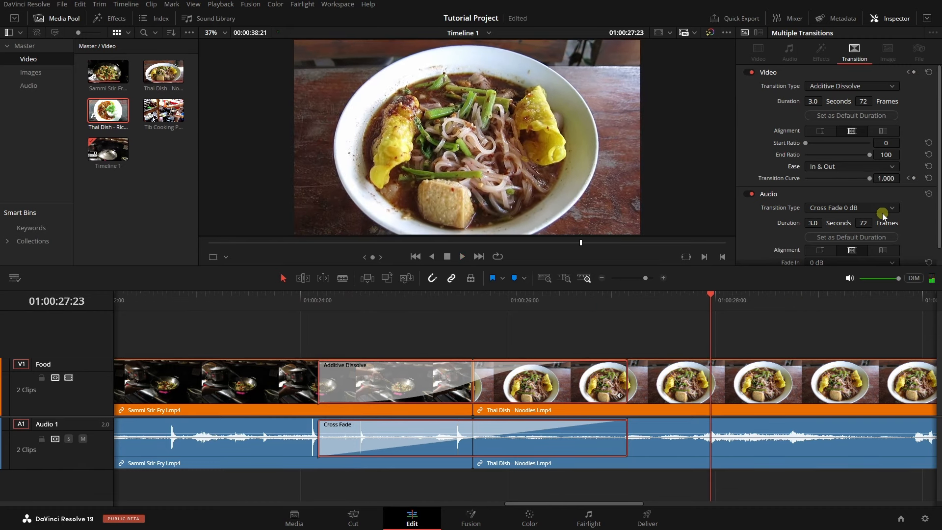
# Step: Try the Cross Fade -3 dB type on the audio transition and return it to Cross Fade 0 dB
pyautogui.moveTo(938, 202); pyautogui.dragTo(939, 218)
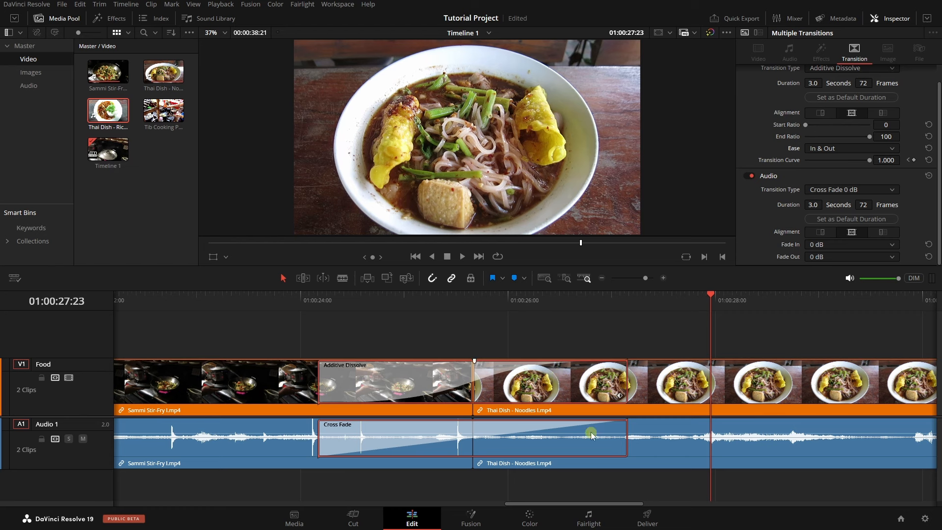
pyautogui.click(896, 191)
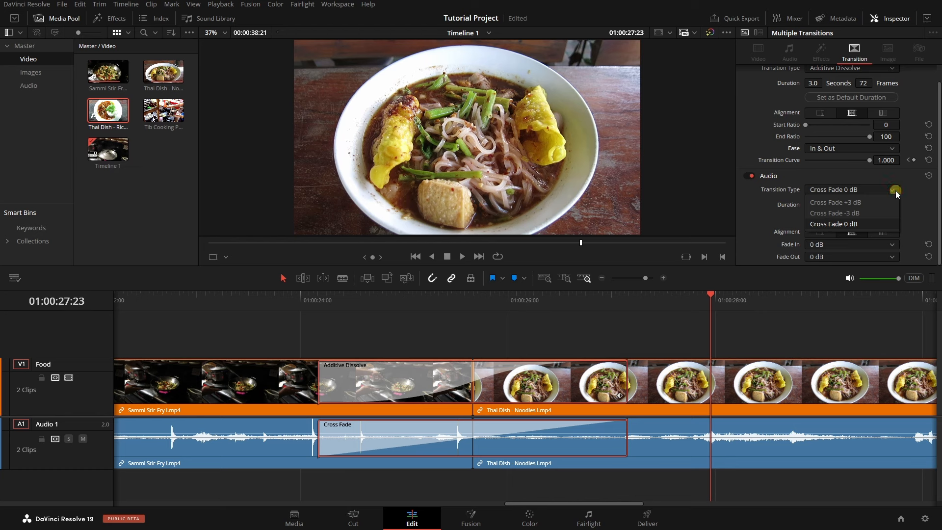
pyautogui.click(862, 213)
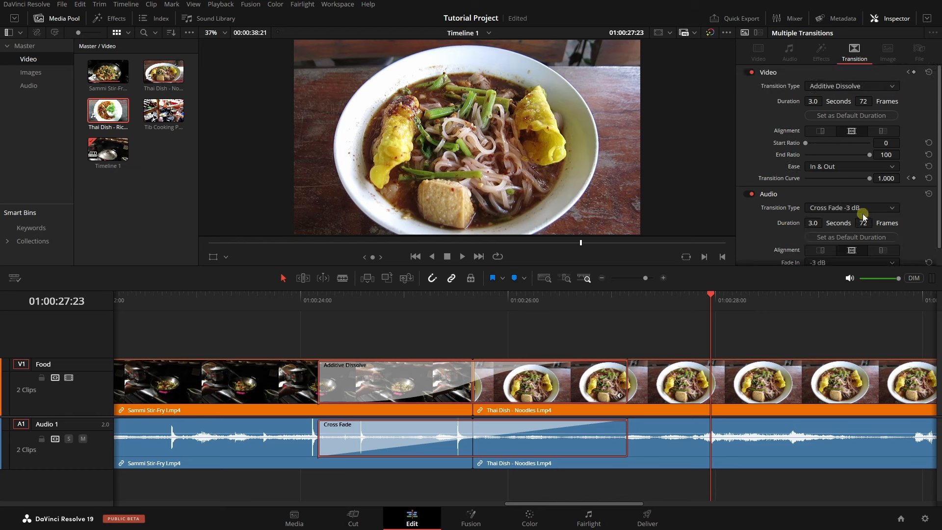
pyautogui.click(892, 209)
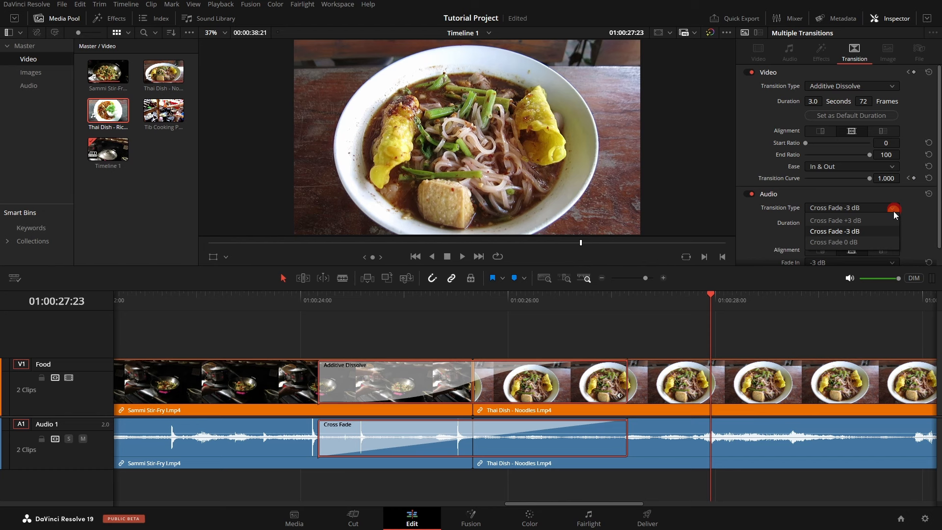
pyautogui.click(867, 243)
pyautogui.scroll(-1, 932, 226)
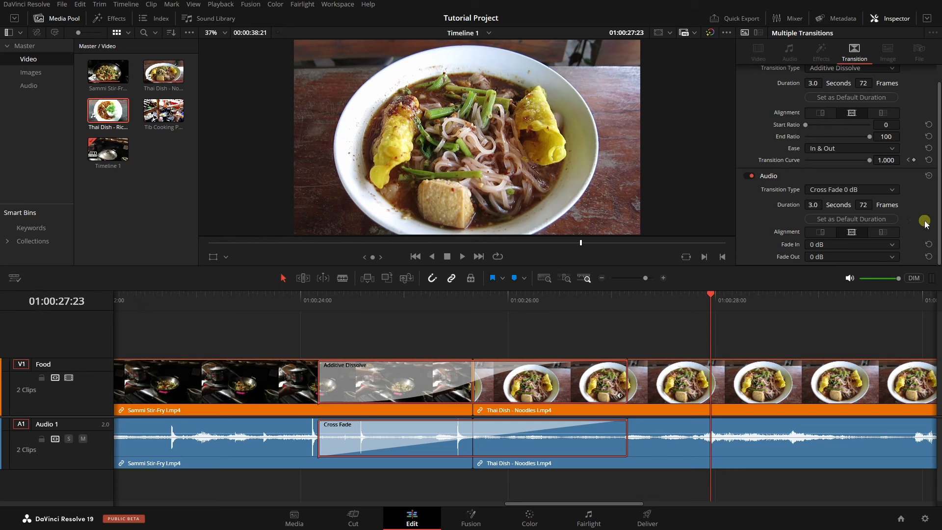
pyautogui.scroll(1, 921, 228)
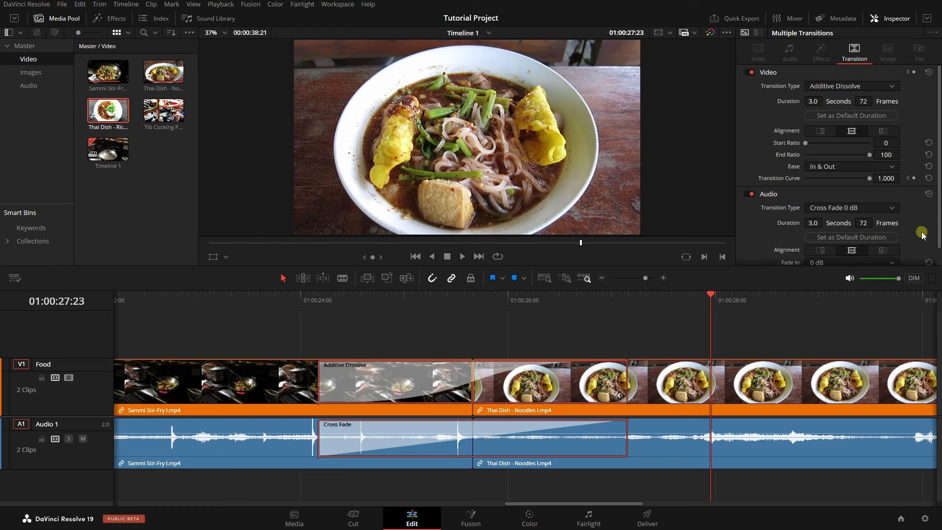
pyautogui.scroll(-1, 924, 236)
pyautogui.scroll(1, 924, 235)
# Step: Try raising and restoring the Additive Dissolve's Start Ratio, and reset all of its video transition settings to their defaults
pyautogui.moveTo(807, 147); pyautogui.dragTo(865, 149)
pyautogui.click(929, 144)
pyautogui.moveTo(805, 142); pyautogui.dragTo(865, 143)
pyautogui.doubleClick(786, 142)
pyautogui.click(929, 72)
pyautogui.click(929, 72)
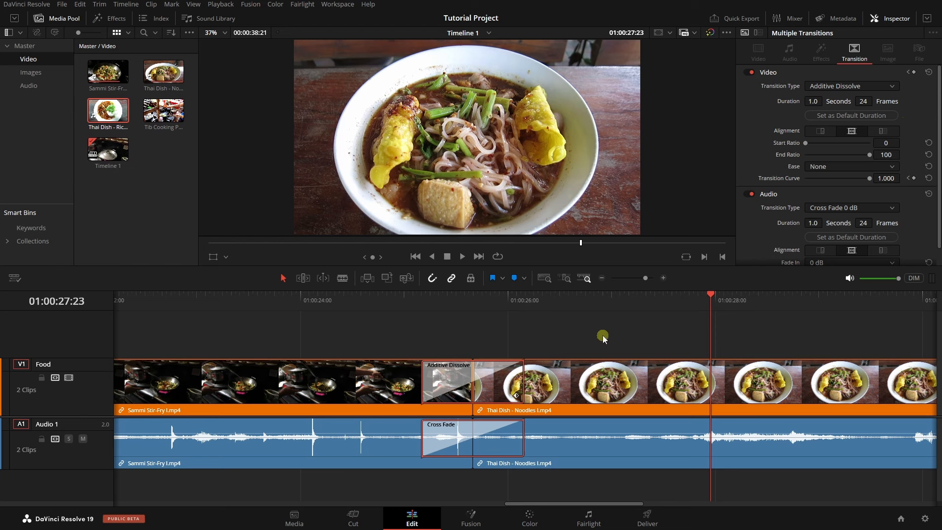
# Step: Zoom the timeline out, switch to the detailed zoom around the playhead, and fit the full timeline in view
pyautogui.scroll(-3, 603, 334)
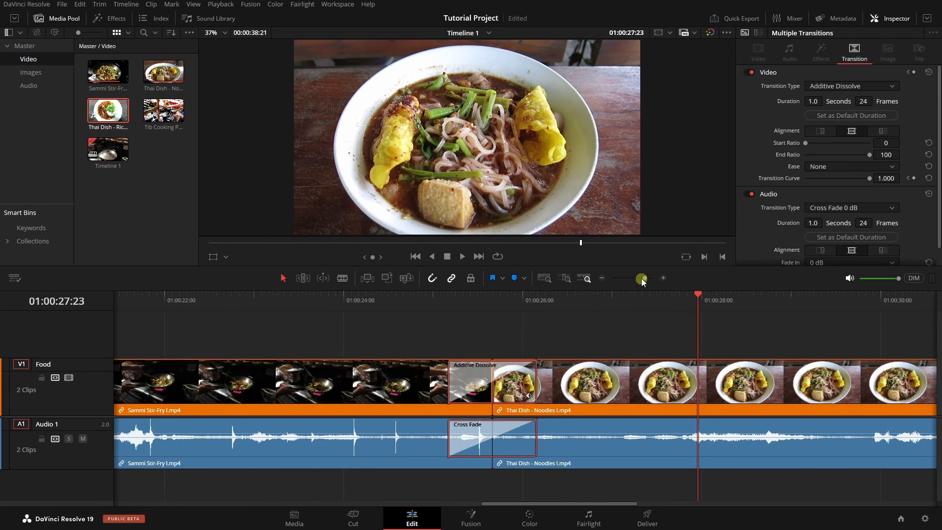
pyautogui.moveTo(646, 279); pyautogui.dragTo(641, 280)
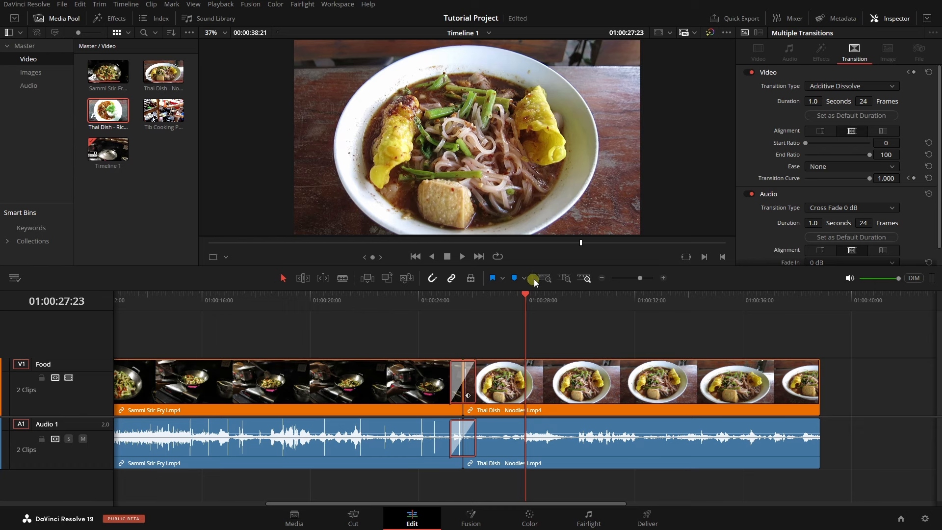
pyautogui.click(565, 279)
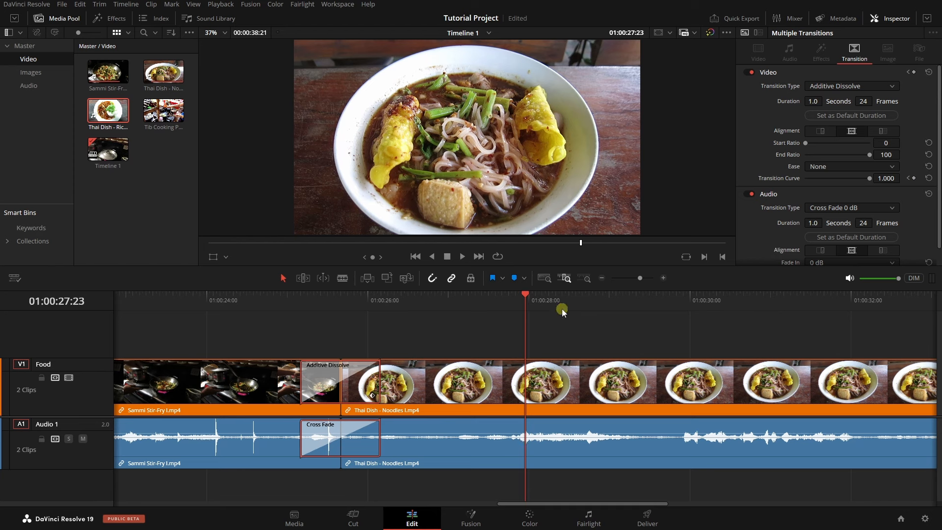
pyautogui.click(544, 278)
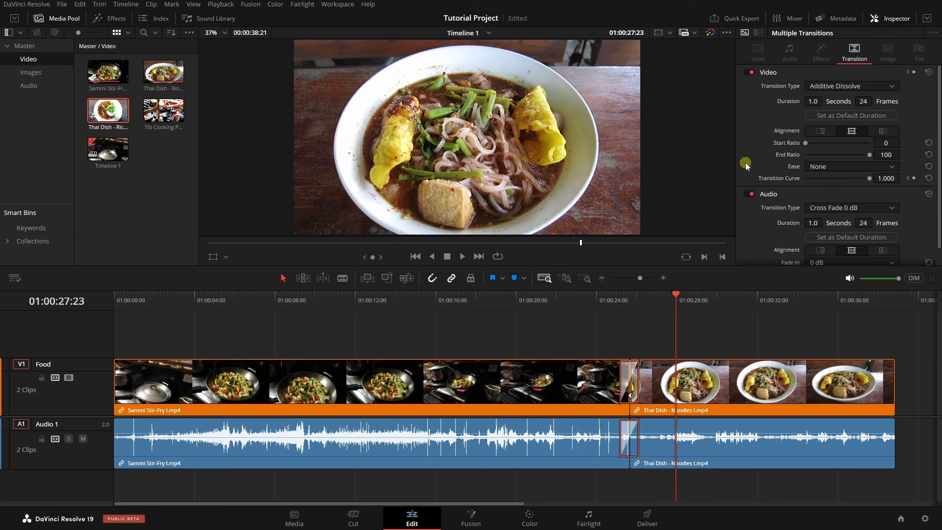
# Step: Show the video settings of the Thai Dish - Noodles I.mp4 timeline clip and place the playhead at 01:00:28:17
pyautogui.click(749, 382)
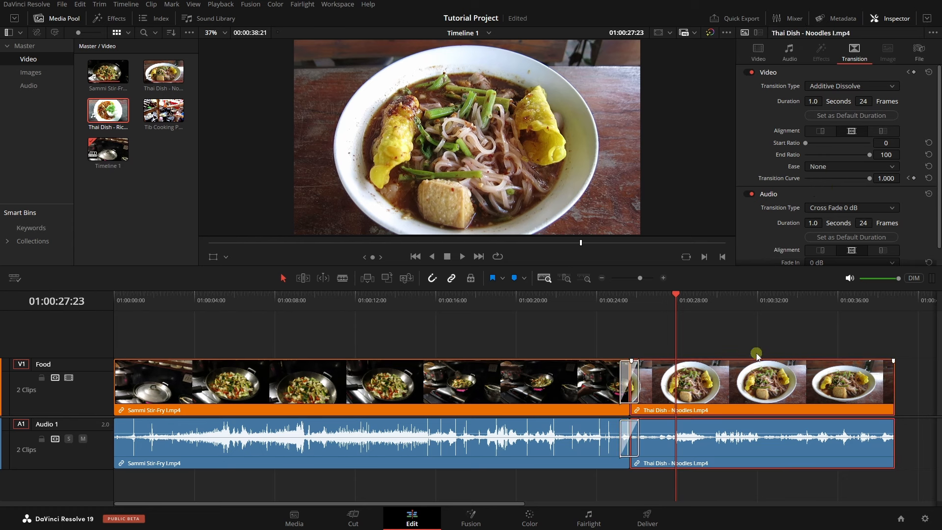
pyautogui.click(759, 52)
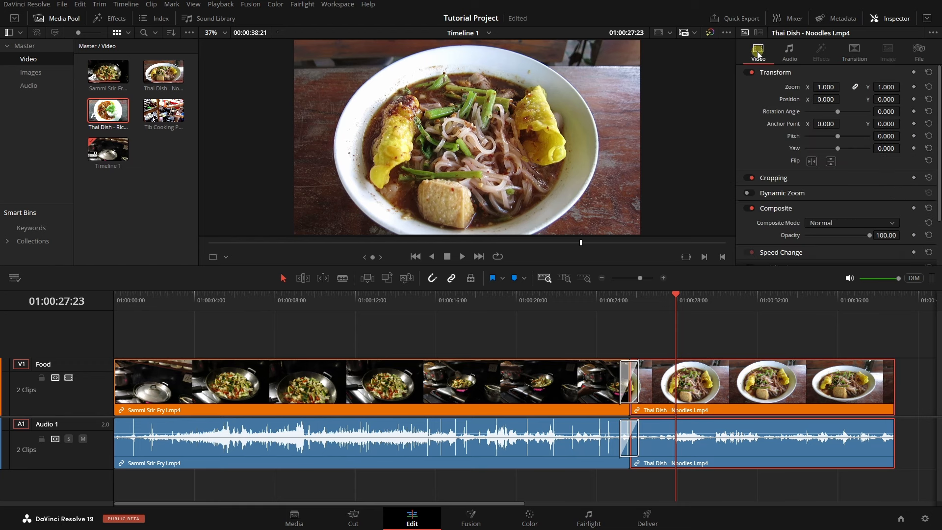
pyautogui.click(801, 75)
pyautogui.click(696, 300)
pyautogui.click(717, 300)
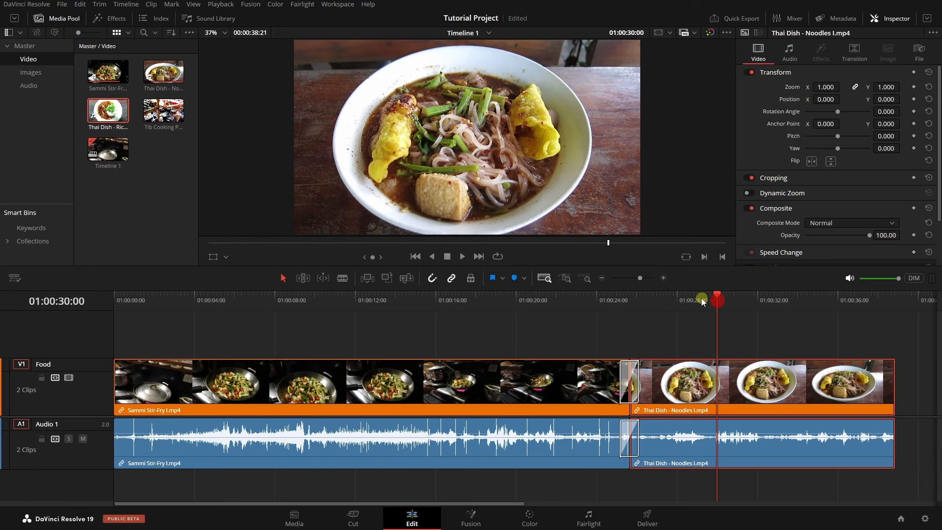
pyautogui.moveTo(702, 300); pyautogui.dragTo(691, 298)
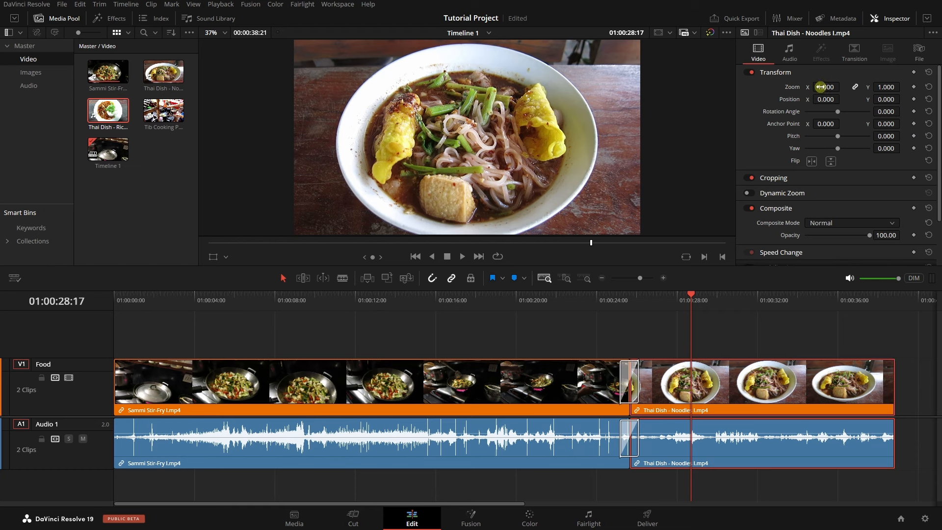
# Step: Set the noodles clip's Zoom to 1.310 on both axes and play it back
pyautogui.moveTo(821, 87); pyautogui.dragTo(836, 87)
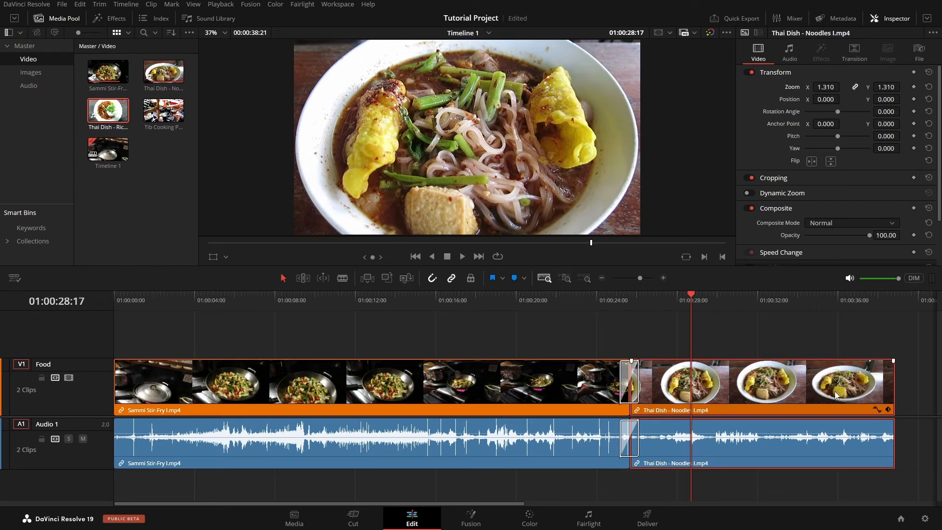
pyautogui.press('space')
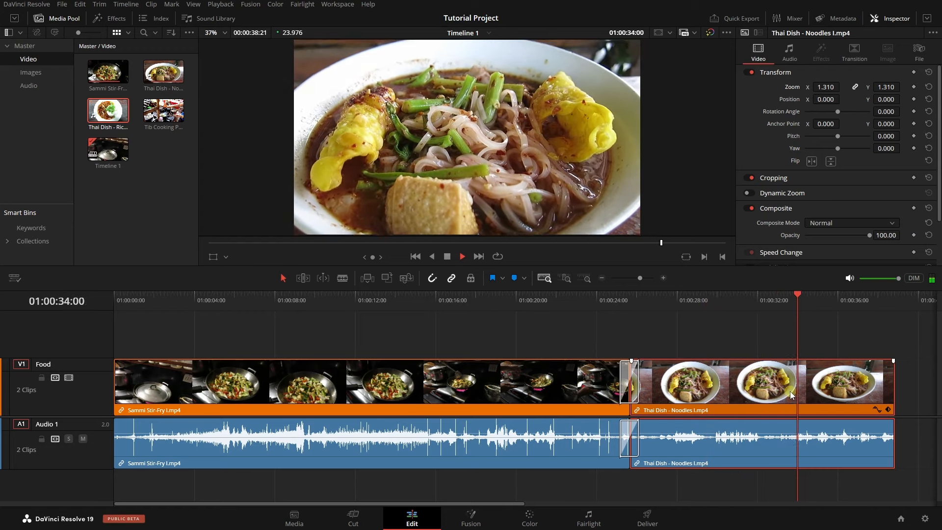
pyautogui.press('space')
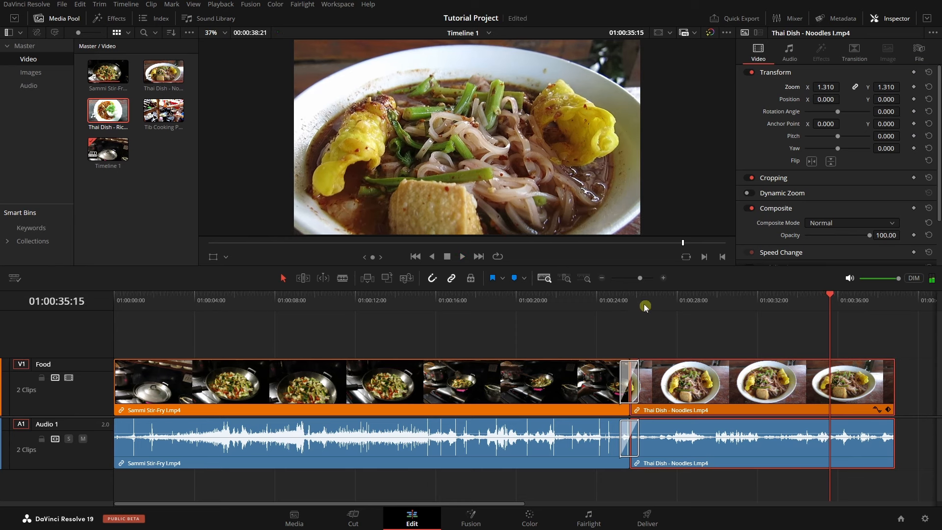
# Step: Reset the noodles clip's Zoom and keyframe it from 1.000 at 01:00:27:13 to 1.530 at 01:00:38:21
pyautogui.click(669, 299)
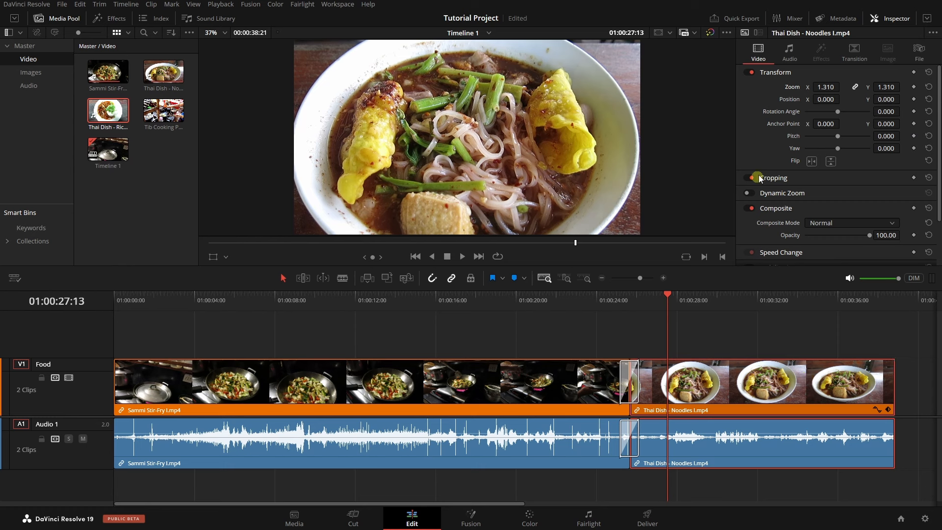
pyautogui.click(913, 87)
pyautogui.click(929, 87)
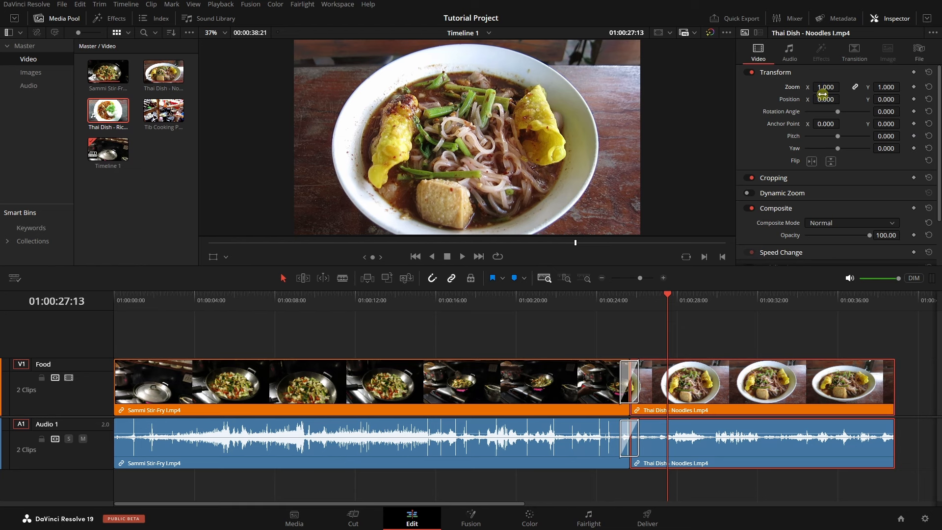
pyautogui.click(914, 87)
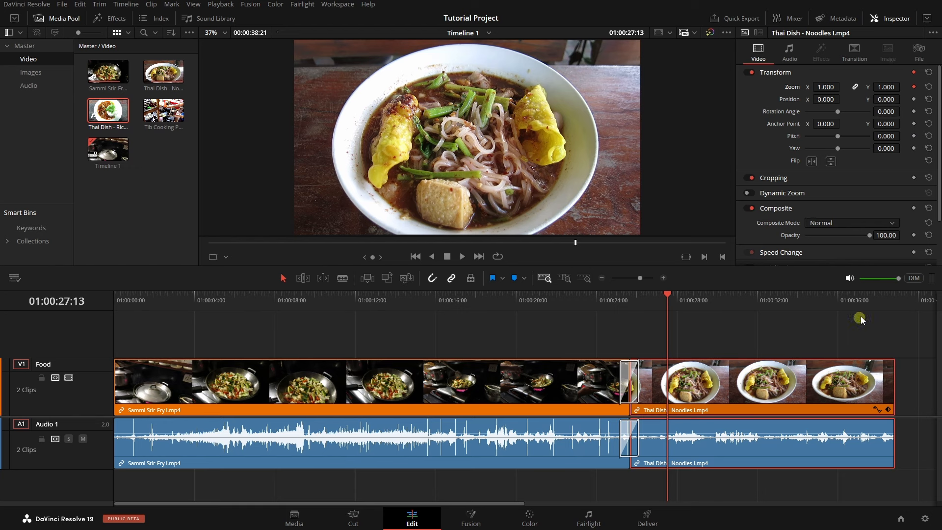
pyautogui.click(892, 298)
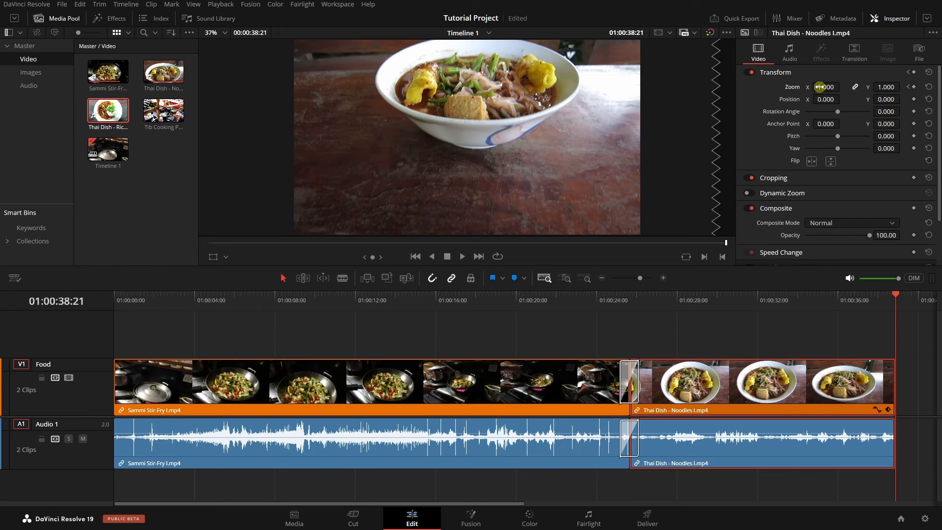
pyautogui.moveTo(820, 87); pyautogui.dragTo(843, 87)
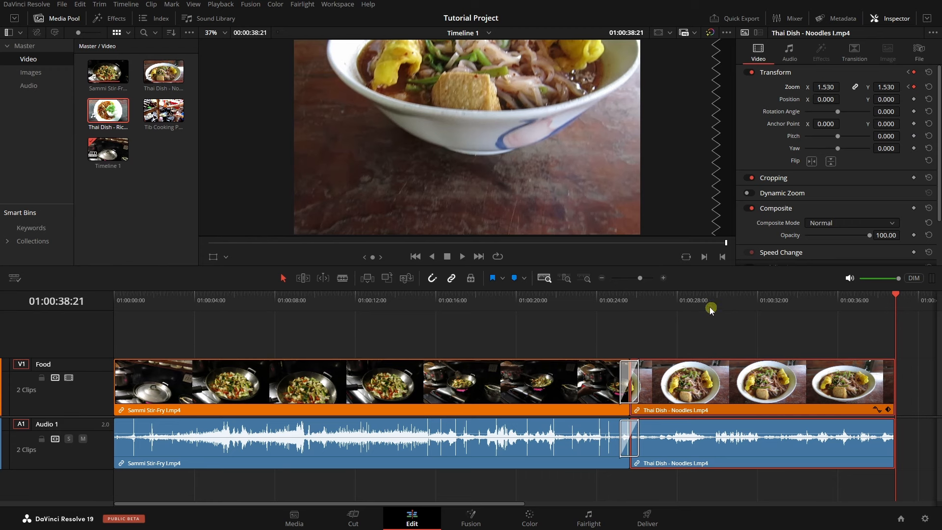
# Step: Play back the noodles clip's zoom animation from 01:00:27:03 to the end of the timeline
pyautogui.click(680, 301)
pyautogui.click(659, 301)
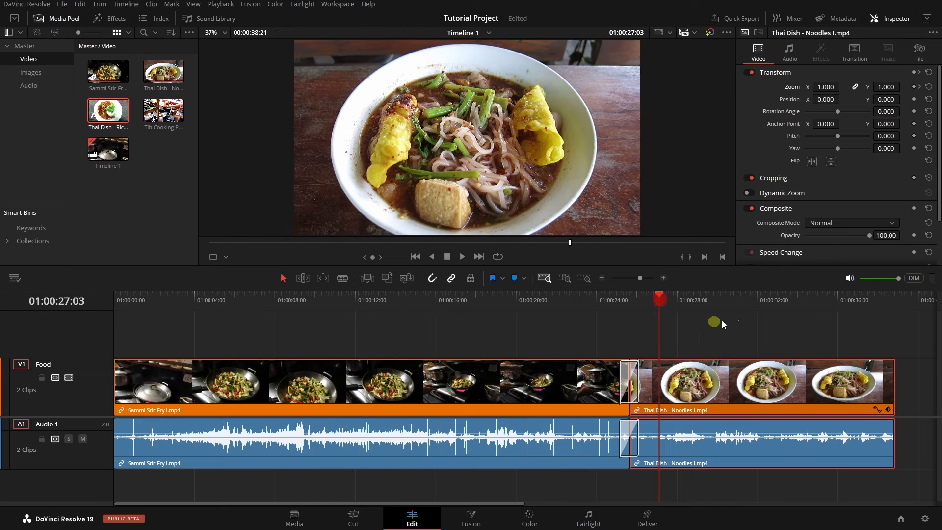
pyautogui.press('space')
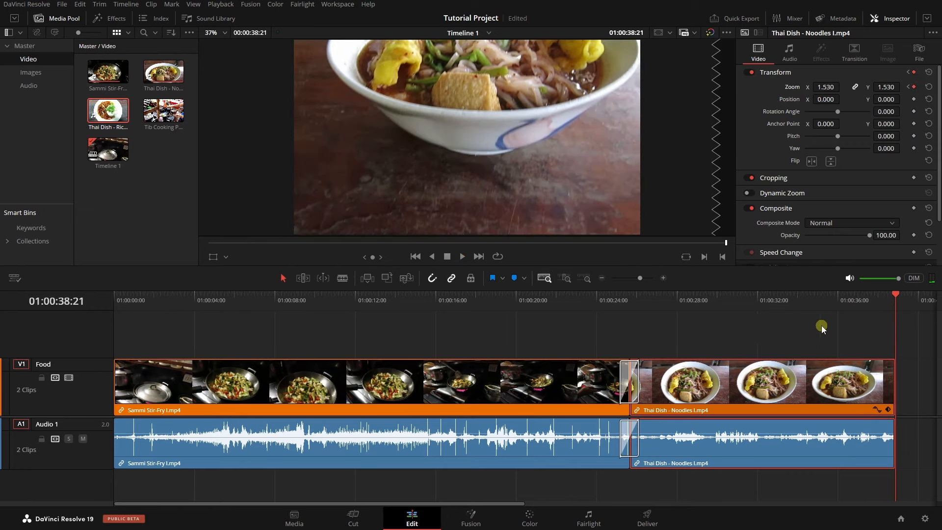
# Step: Show the noodles clip's keyframe track in the timeline and jump between its first and last Zoom keyframes
pyautogui.click(889, 411)
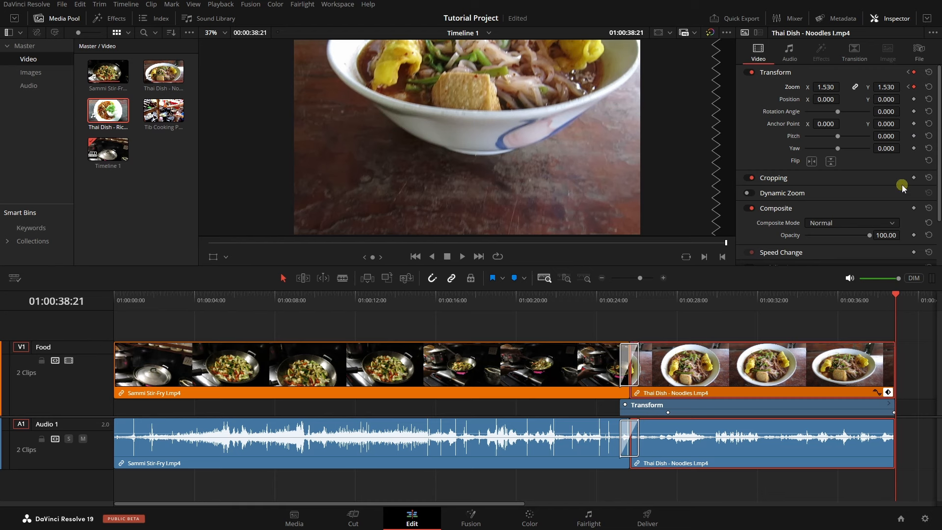
pyautogui.click(908, 87)
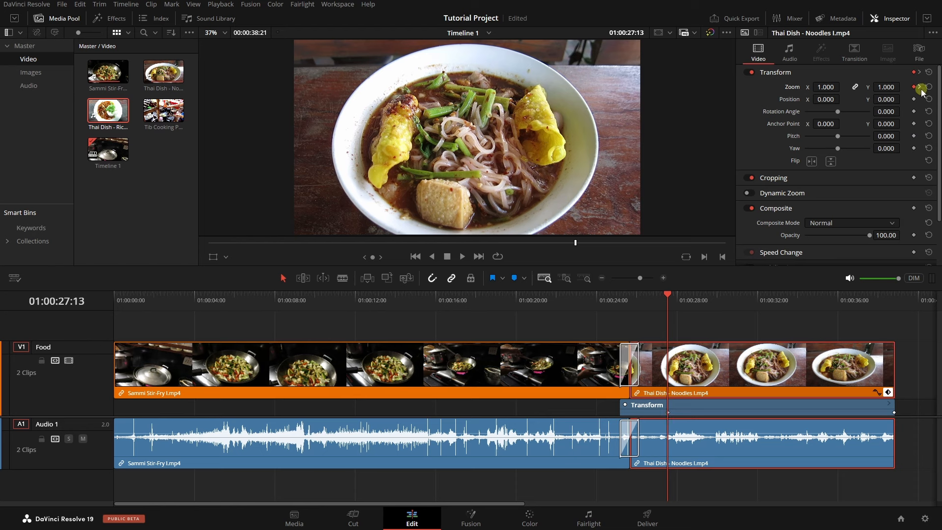
pyautogui.click(891, 414)
pyautogui.click(916, 88)
pyautogui.click(920, 88)
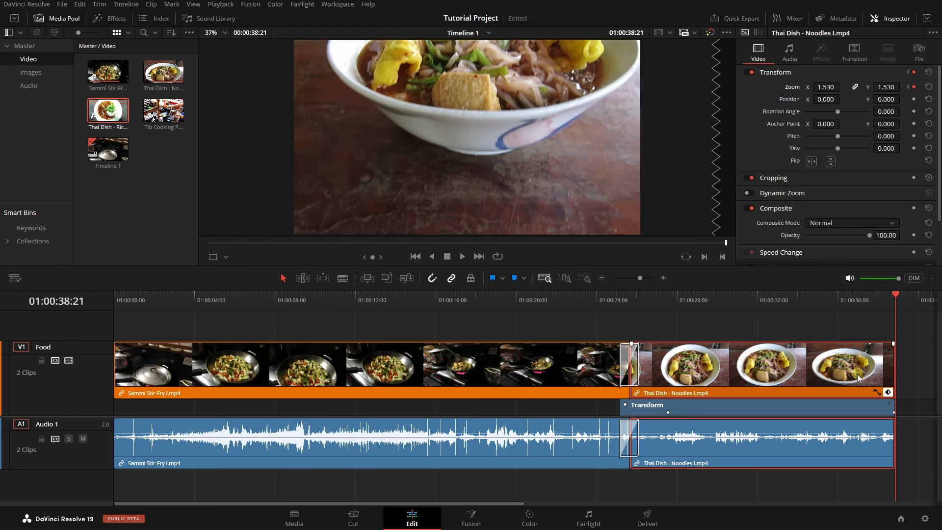
# Step: Show the noodles clip's Zoom X keyframe curve in the timeline, examine it, and hide it again
pyautogui.click(875, 391)
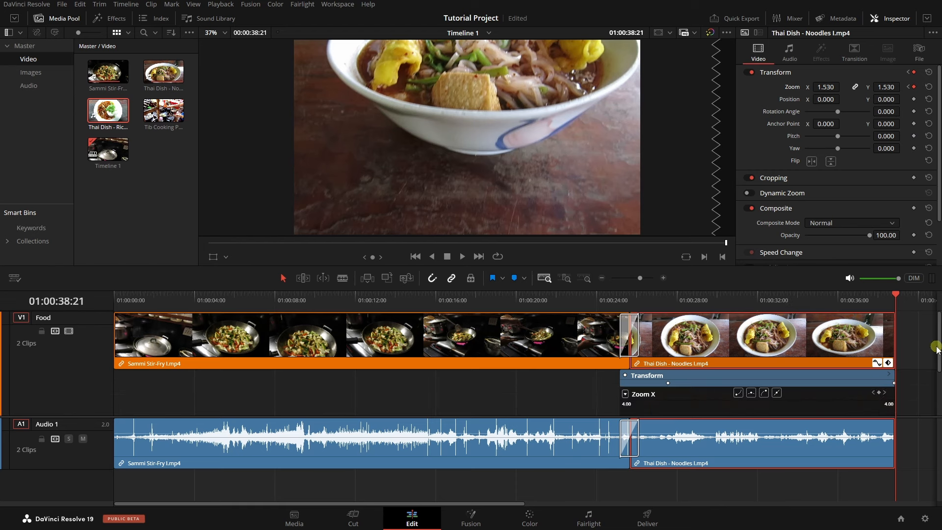
pyautogui.moveTo(939, 338); pyautogui.dragTo(939, 376)
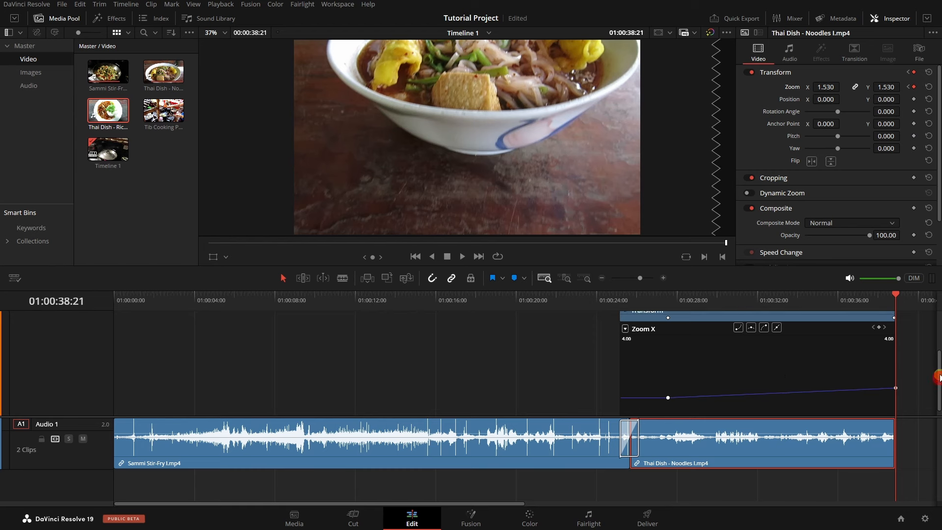
pyautogui.scroll(3, 938, 379)
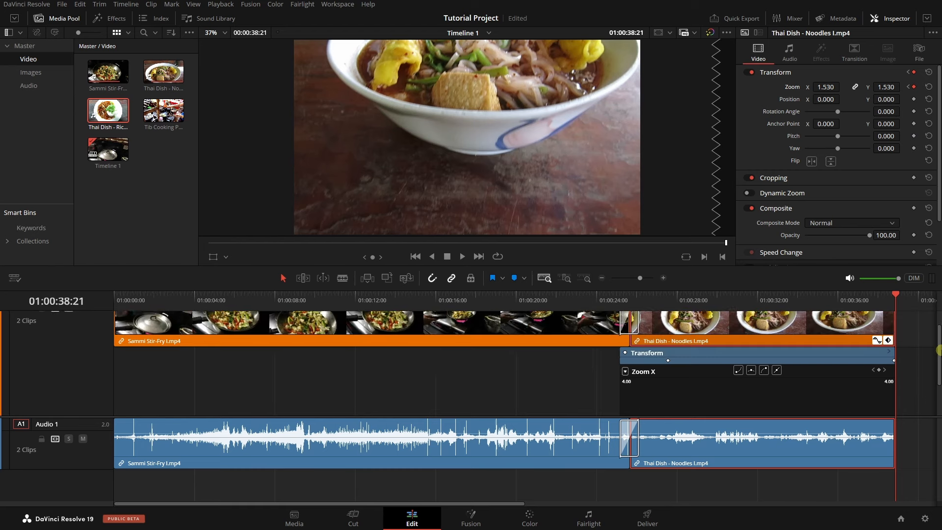
pyautogui.click(876, 350)
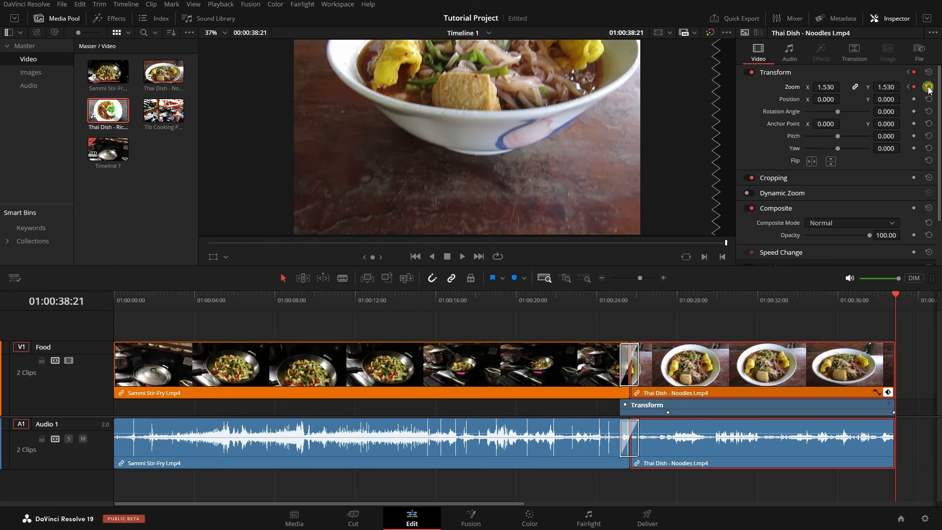
# Step: Remove the noodles clip's Zoom keyframes, restoring Zoom to 1.000, and place the playhead at 01:00:30:16
pyautogui.click(668, 413)
pyautogui.hotkey('ctrl', 'z')
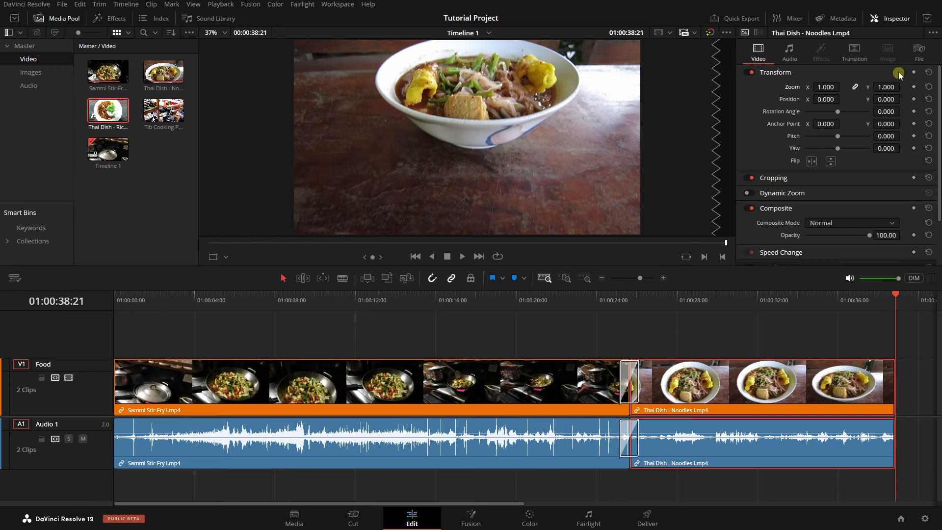
pyautogui.click(731, 299)
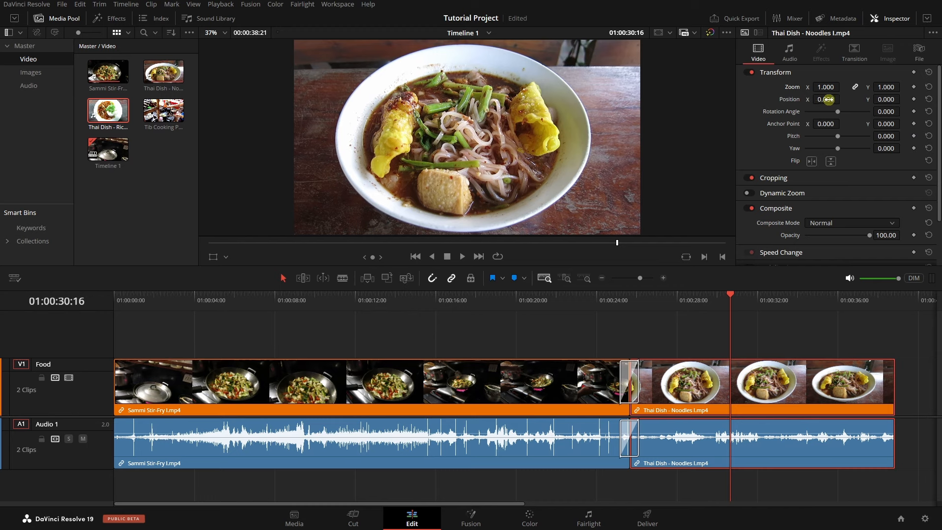
# Step: Try shifting the noodles clip's Position on X, and to 107.000 on Y, resetting Position after each change
pyautogui.moveTo(823, 99); pyautogui.dragTo(911, 99)
pyautogui.click(929, 100)
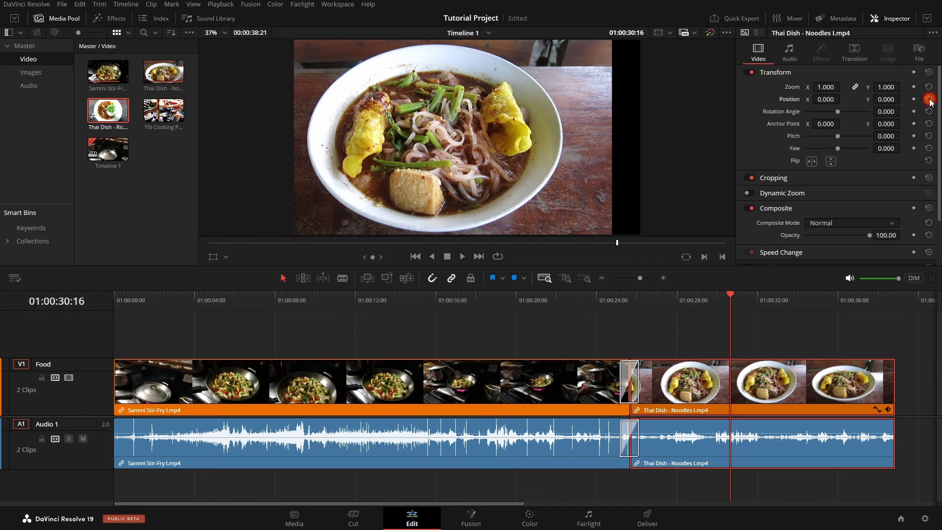
pyautogui.moveTo(885, 99)
pyautogui.mouseDown()
pyautogui.moveTo(913, 96)
pyautogui.moveTo(730, 96)
pyautogui.moveTo(933, 96)
pyautogui.moveTo(877, 107)
pyautogui.mouseUp()
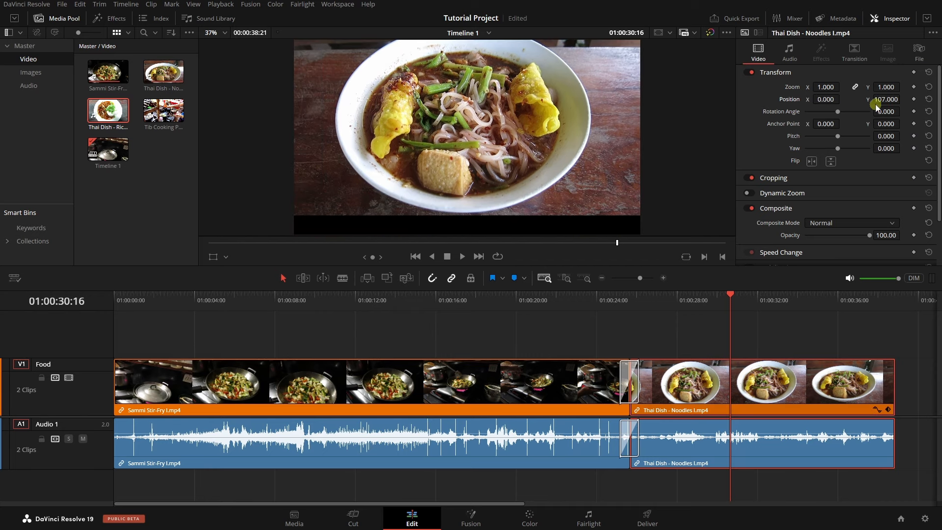
pyautogui.click(929, 98)
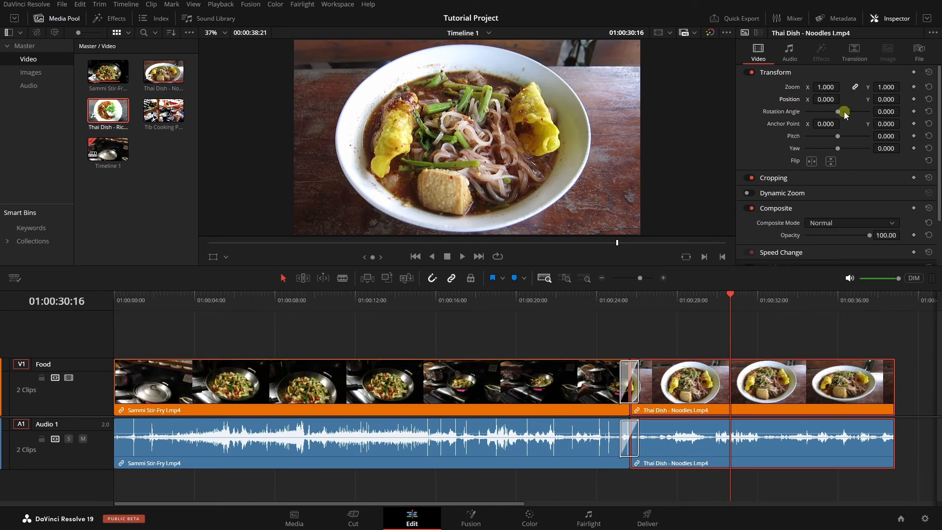
# Step: Try a Rotation Angle of 6.140, a Pitch of -0.250 and a Yaw of 0.087 on the noodles clip, resetting all three
pyautogui.moveTo(841, 111)
pyautogui.mouseDown()
pyautogui.moveTo(903, 112)
pyautogui.moveTo(781, 113)
pyautogui.moveTo(893, 112)
pyautogui.moveTo(847, 113)
pyautogui.mouseUp()
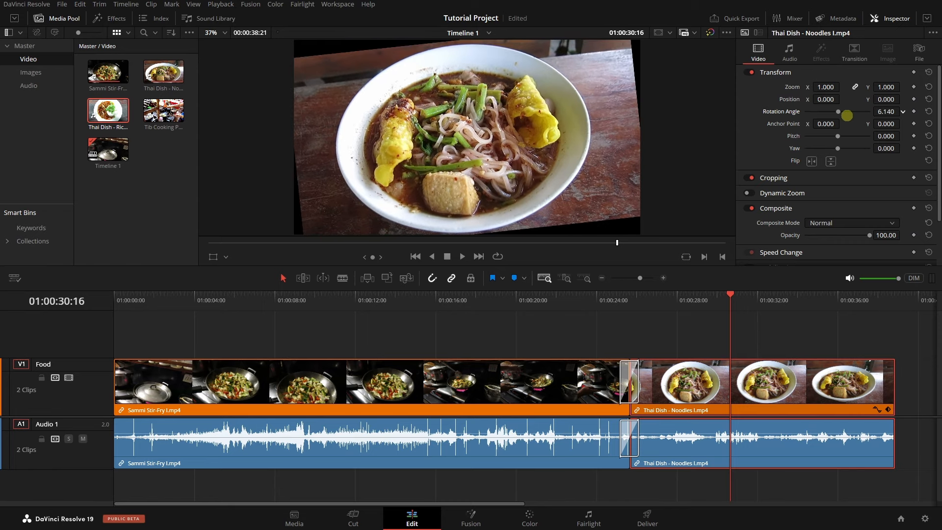
pyautogui.click(929, 111)
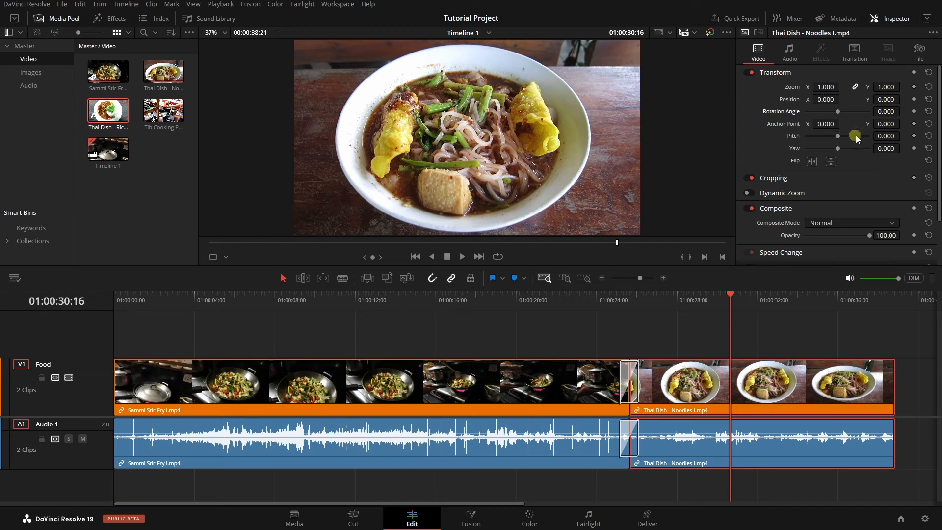
pyautogui.moveTo(882, 136); pyautogui.dragTo(287, 263)
pyautogui.moveTo(838, 148); pyautogui.dragTo(864, 149)
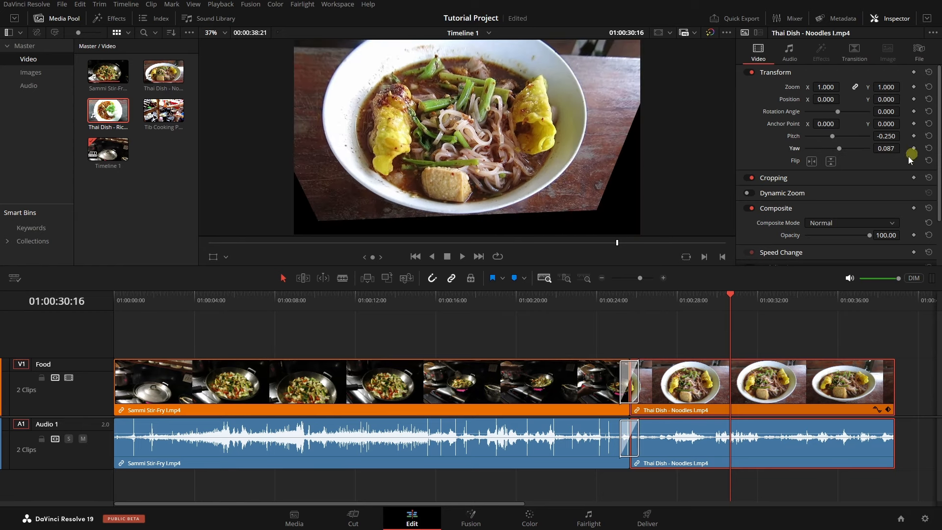
pyautogui.click(929, 136)
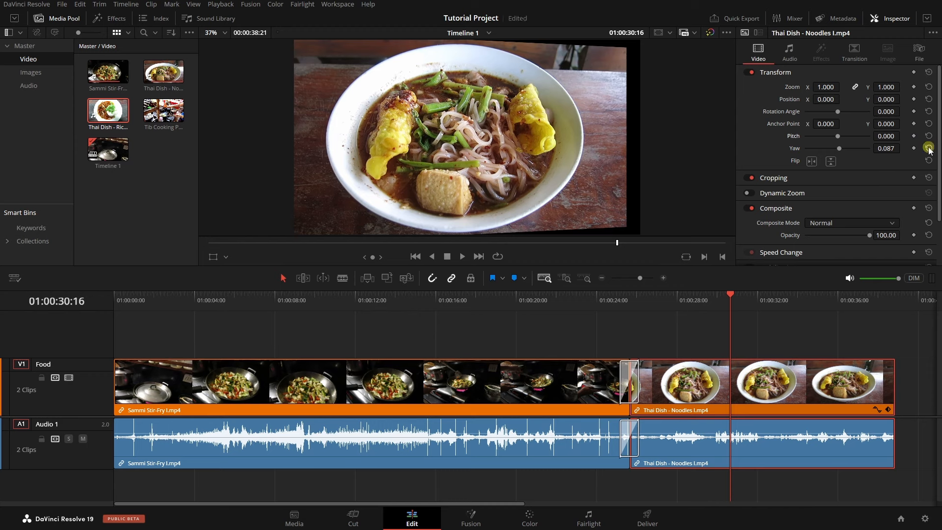
pyautogui.click(929, 148)
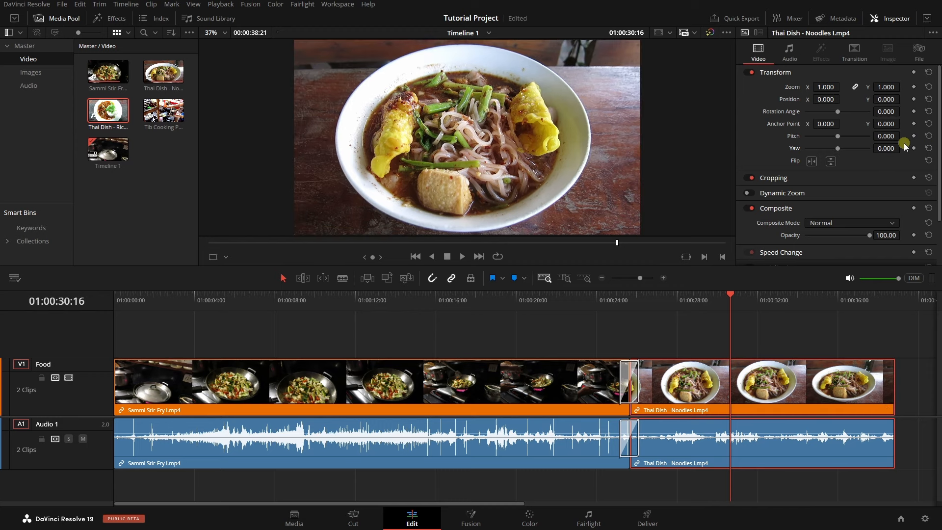
# Step: Try flipping the noodles clip horizontally and vertically, restoring its original orientation each time
pyautogui.click(812, 161)
pyautogui.click(812, 161)
pyautogui.click(831, 162)
pyautogui.click(832, 162)
# Step: Expand the Cropping settings and try a Crop Left of 819.840 and a Crop Right adjustment, resetting both
pyautogui.click(771, 179)
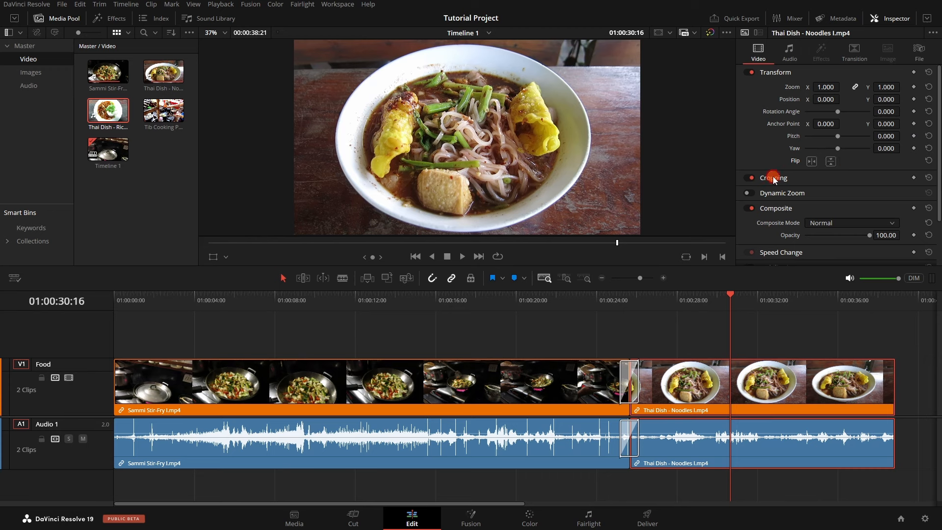
pyautogui.scroll(-3, 835, 187)
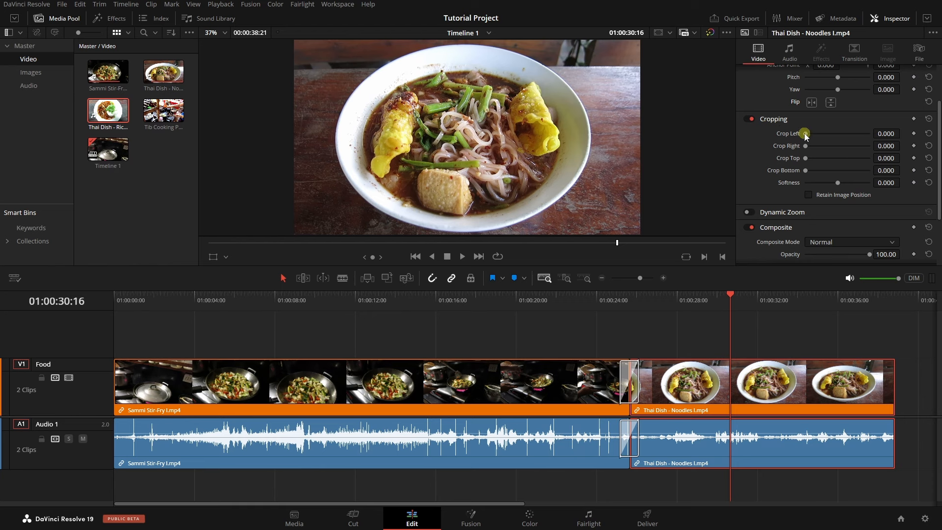
pyautogui.moveTo(807, 136); pyautogui.dragTo(833, 135)
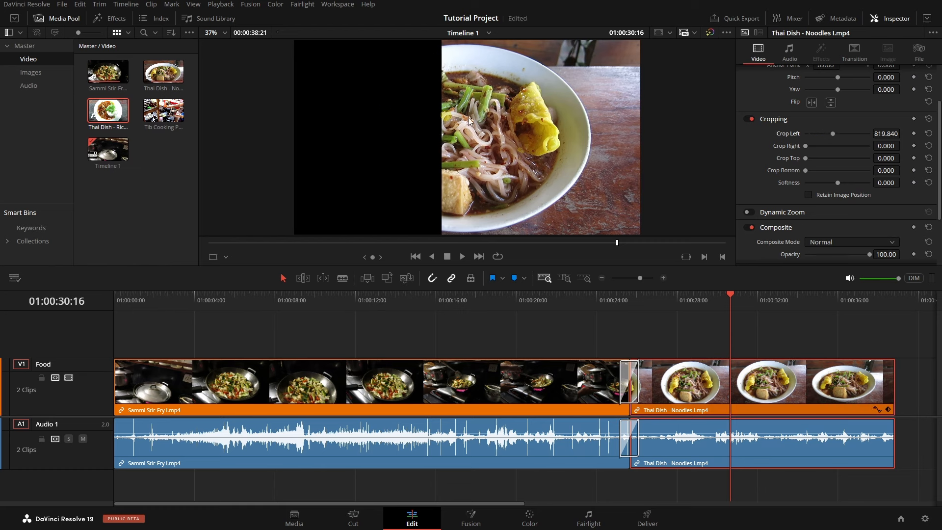
pyautogui.click(929, 133)
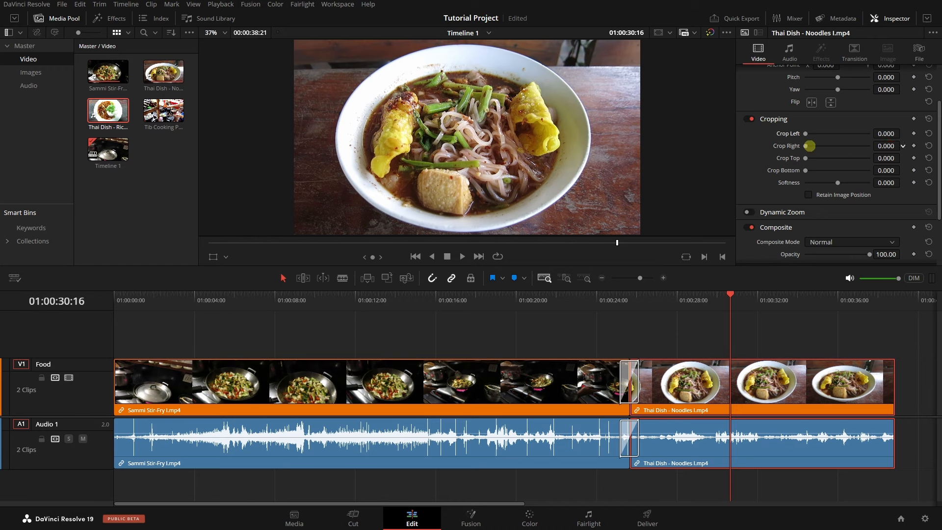
pyautogui.moveTo(889, 145)
pyautogui.mouseDown()
pyautogui.moveTo(903, 145)
pyautogui.moveTo(541, 264)
pyautogui.moveTo(903, 148)
pyautogui.mouseUp()
pyautogui.click(929, 146)
# Step: Try a Crop Bottom of 298.000 with a Softness of -18.000, reset all Cropping settings, and collapse and re-expand the section
pyautogui.moveTo(880, 171); pyautogui.dragTo(939, 183)
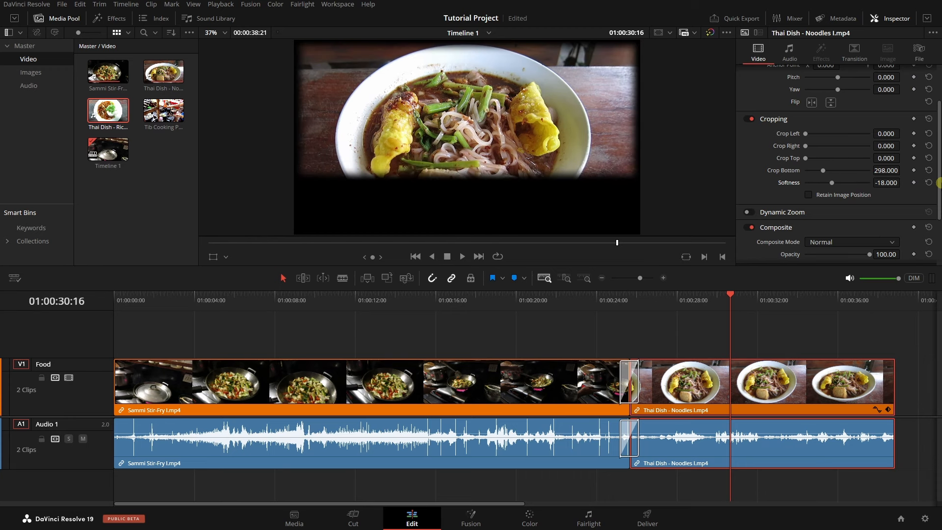
pyautogui.click(929, 119)
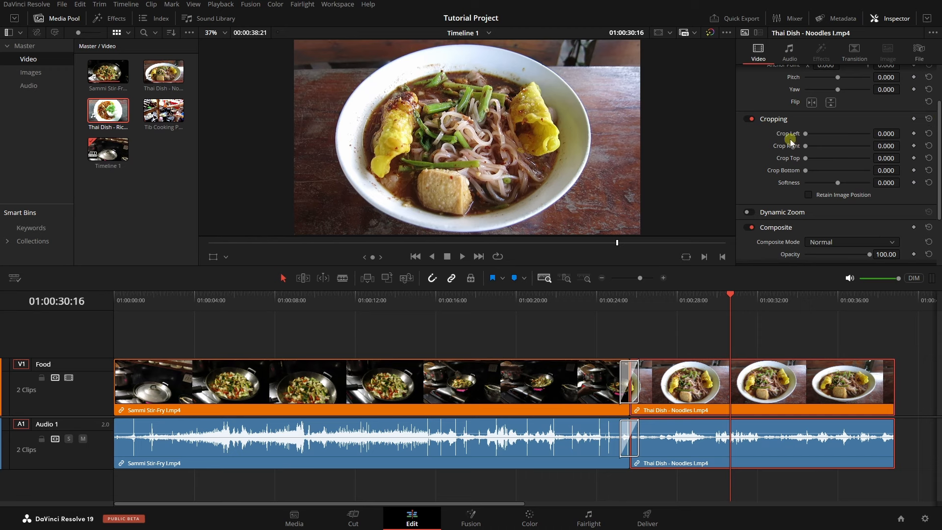
pyautogui.click(772, 120)
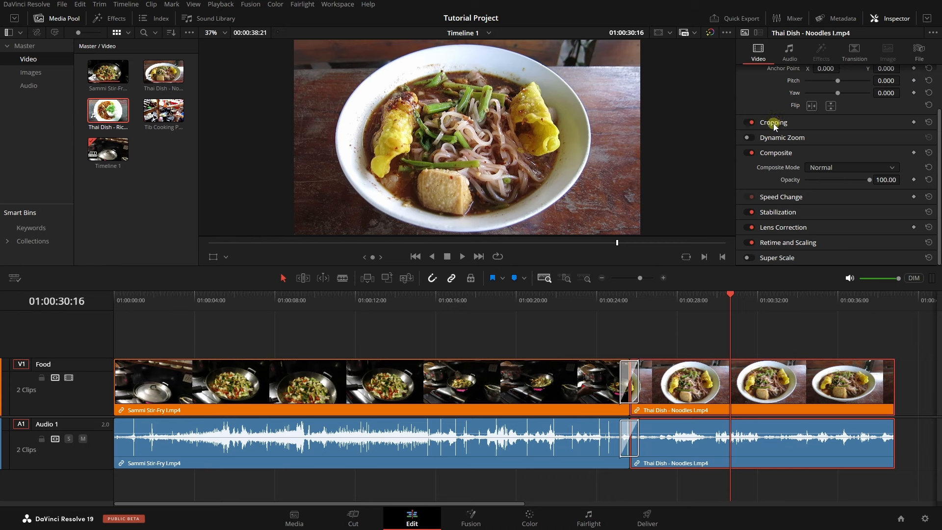
pyautogui.click(774, 123)
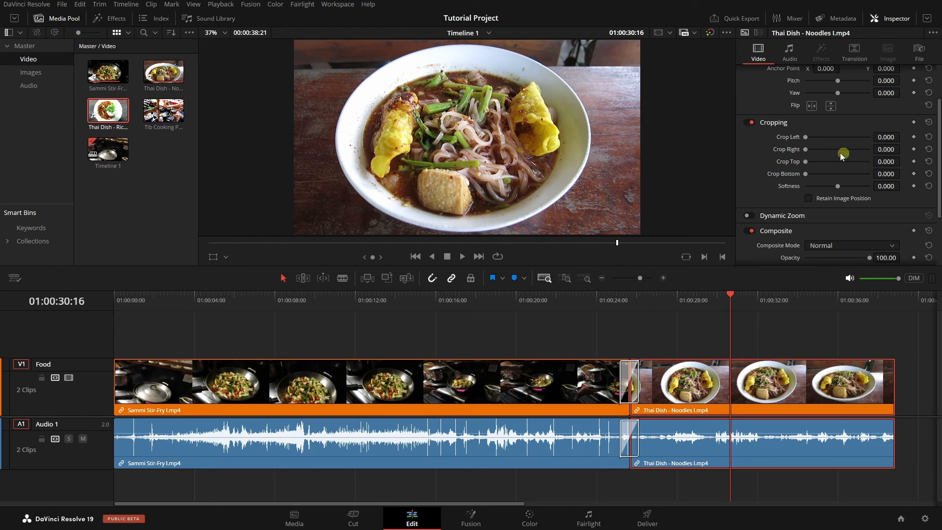
pyautogui.scroll(3, 774, 127)
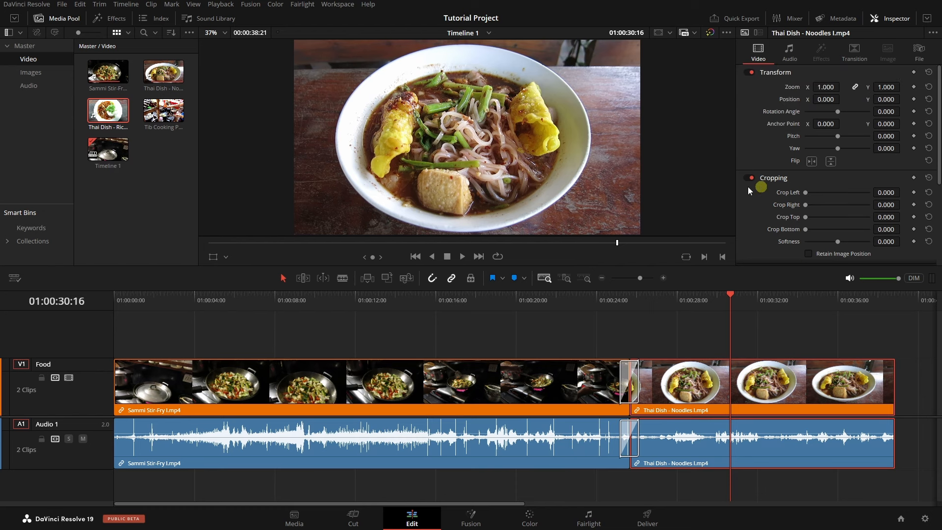
# Step: Turn on the viewer's Transform overlay and squeeze the noodles clip horizontally to a Zoom X of about 0.409
pyautogui.click(213, 258)
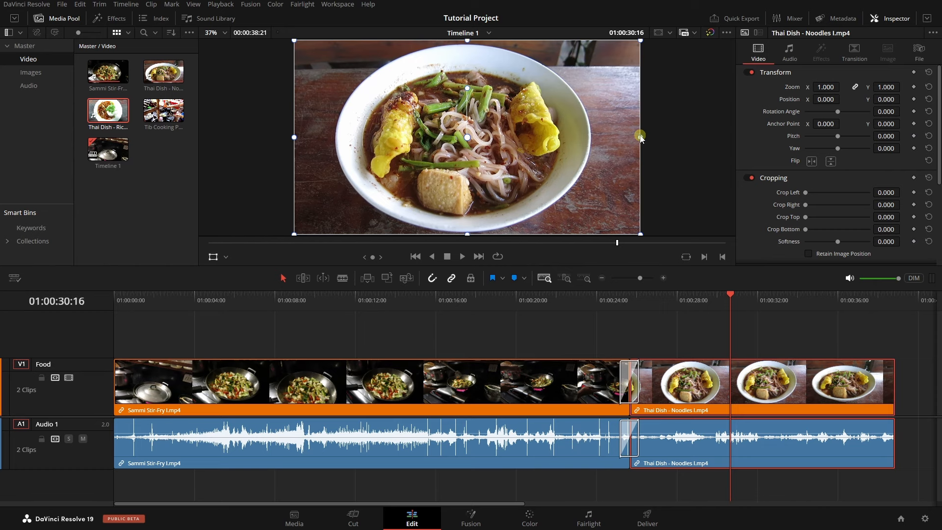
pyautogui.moveTo(640, 137); pyautogui.dragTo(540, 137)
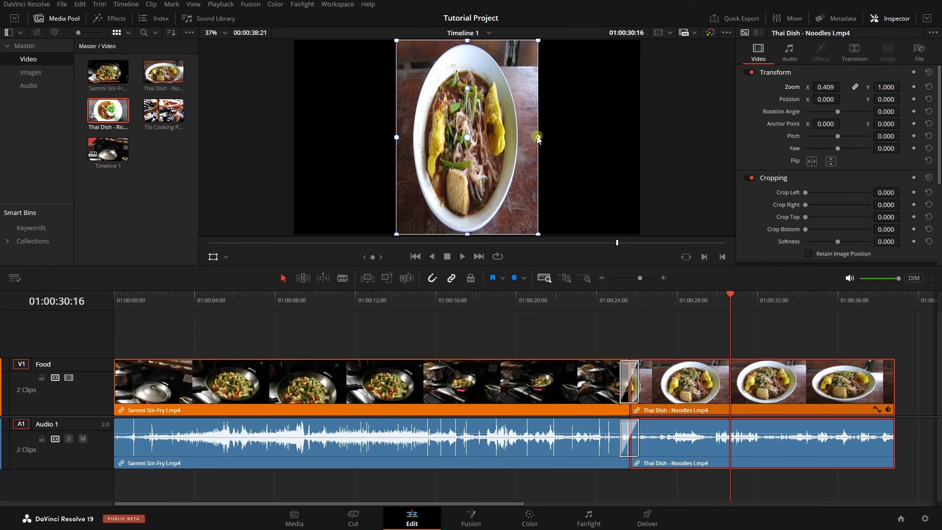
# Step: Try a Zoom X of about 0.552 and a uniform Zoom of about 0.578 with the viewer's Transform handles, resetting after each
pyautogui.moveTo(538, 138); pyautogui.dragTo(563, 142)
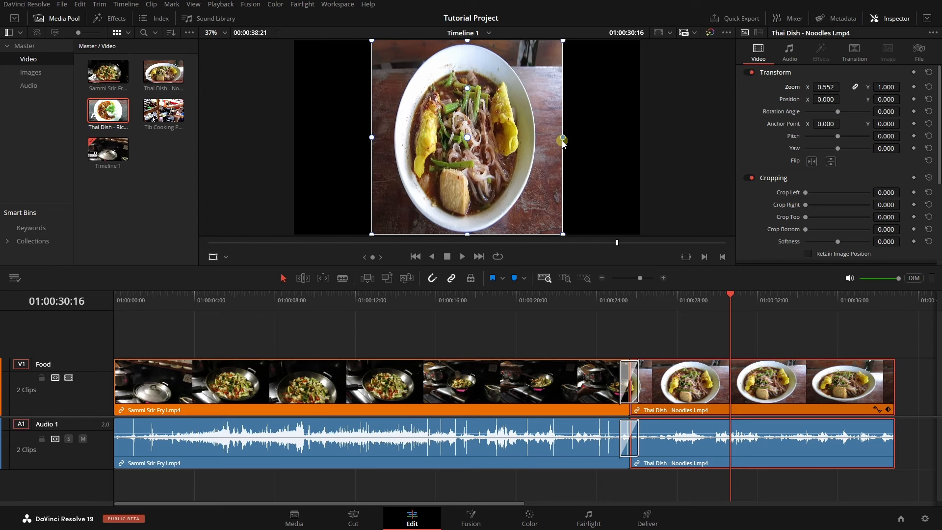
pyautogui.click(928, 87)
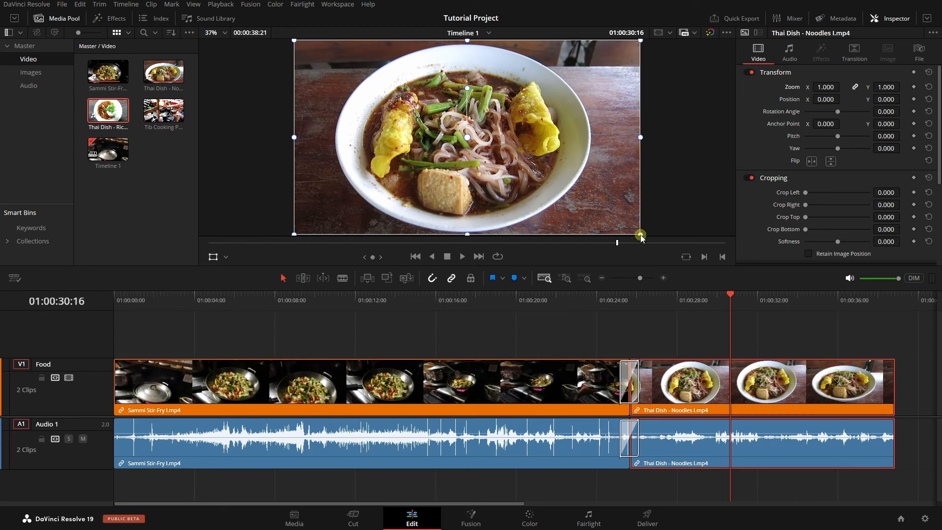
pyautogui.moveTo(641, 238); pyautogui.dragTo(568, 196)
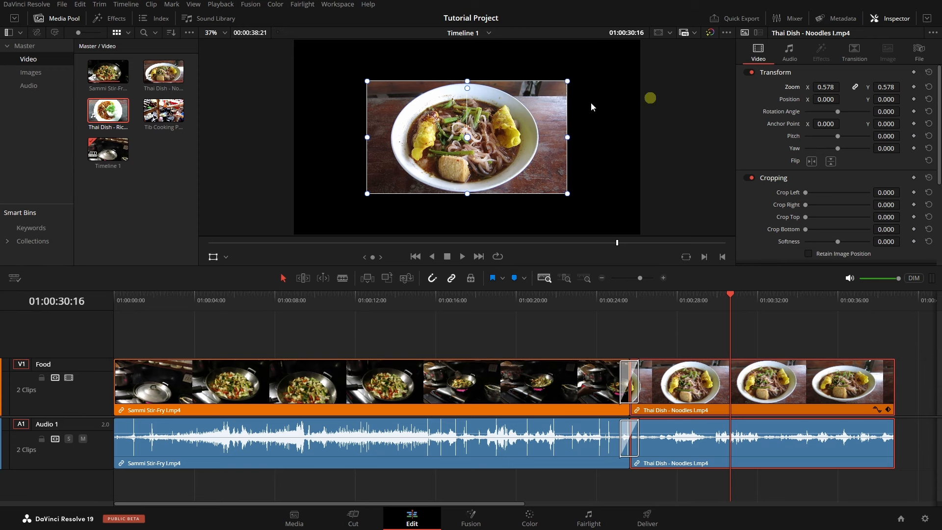
pyautogui.click(928, 72)
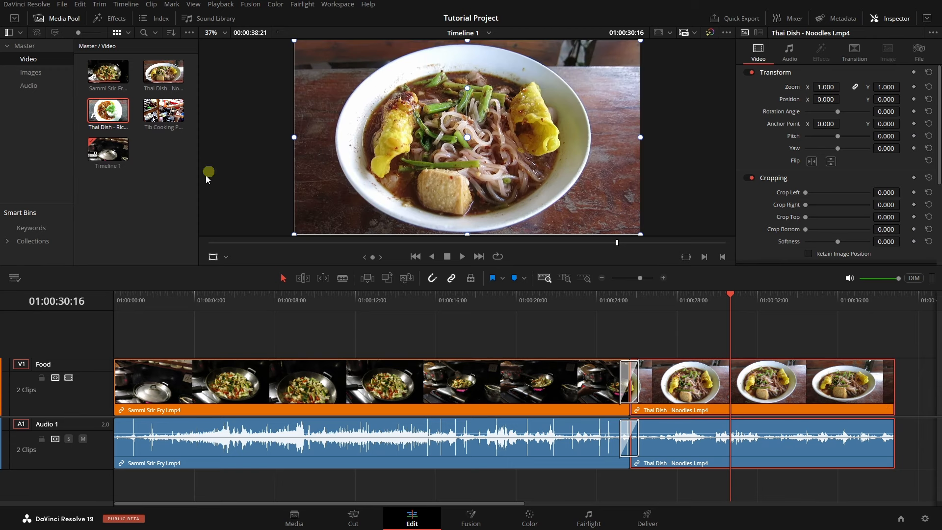
# Step: Switch the viewer overlay to Crop, try several Crop Right amounts between about 361 and 1114 on the noodles clip, and reset Cropping
pyautogui.click(227, 257)
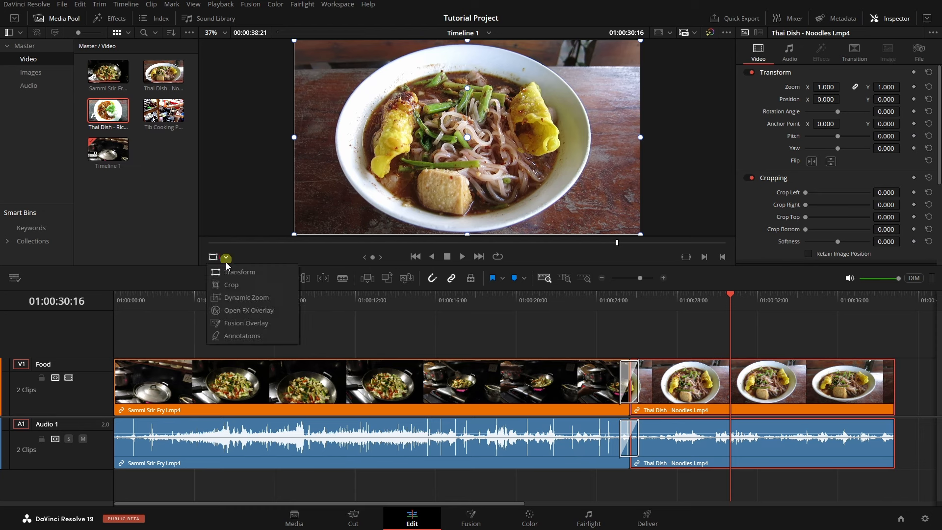
pyautogui.click(234, 285)
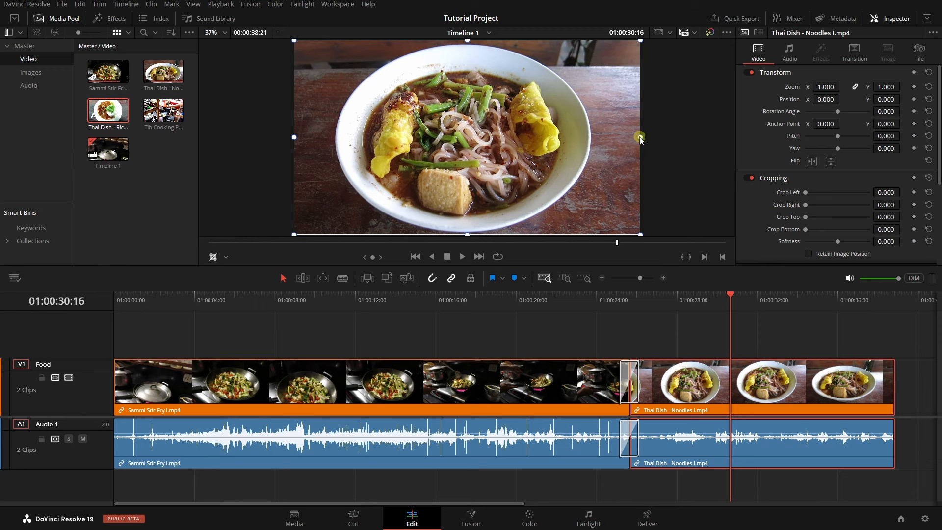
pyautogui.moveTo(640, 139); pyautogui.dragTo(501, 139)
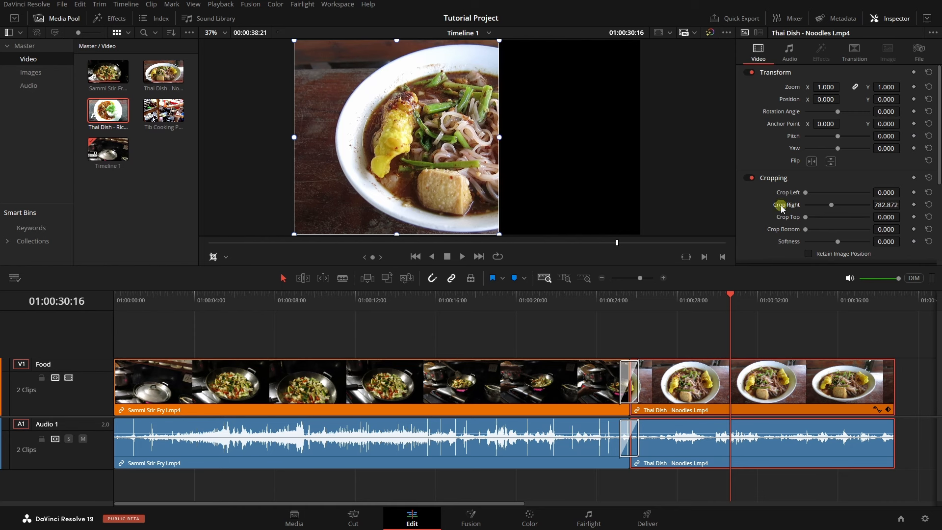
pyautogui.hotkey('ctrl', 's')
pyautogui.moveTo(831, 207); pyautogui.dragTo(726, 183)
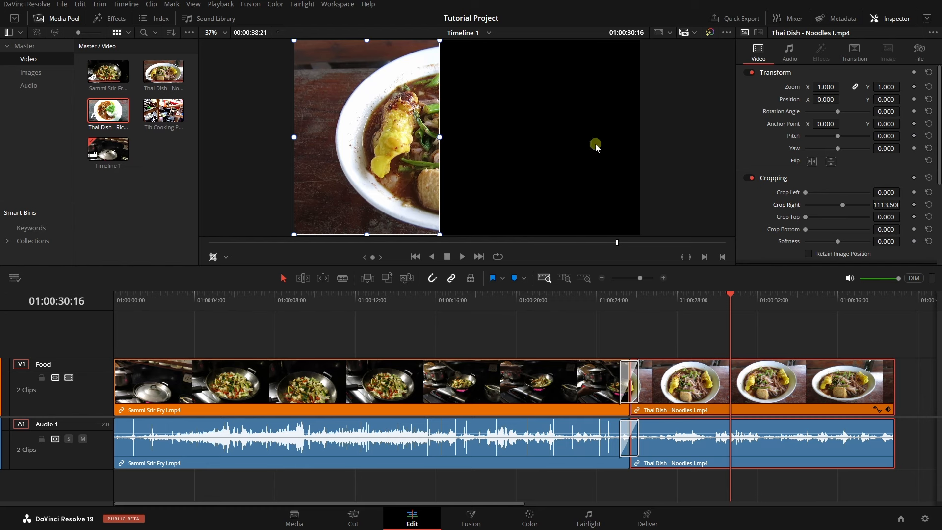
pyautogui.moveTo(843, 206); pyautogui.dragTo(830, 205)
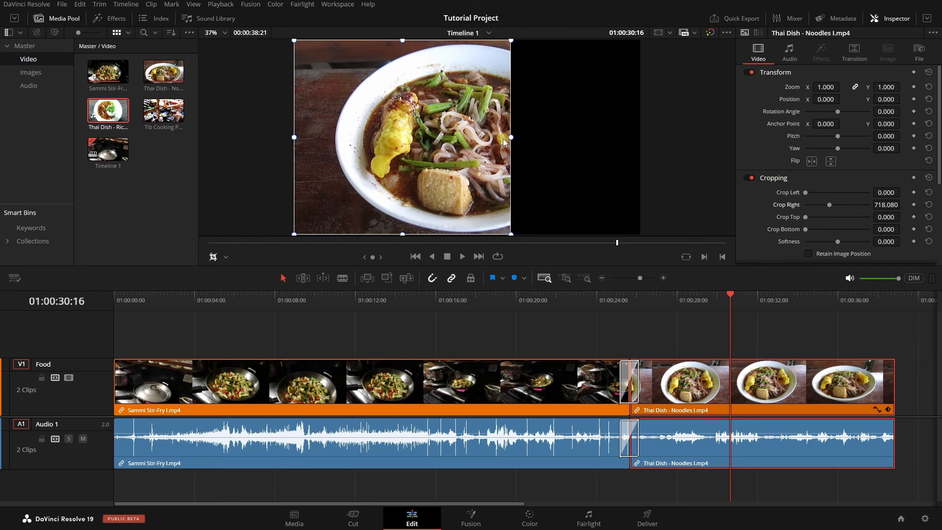
pyautogui.moveTo(511, 138); pyautogui.dragTo(576, 147)
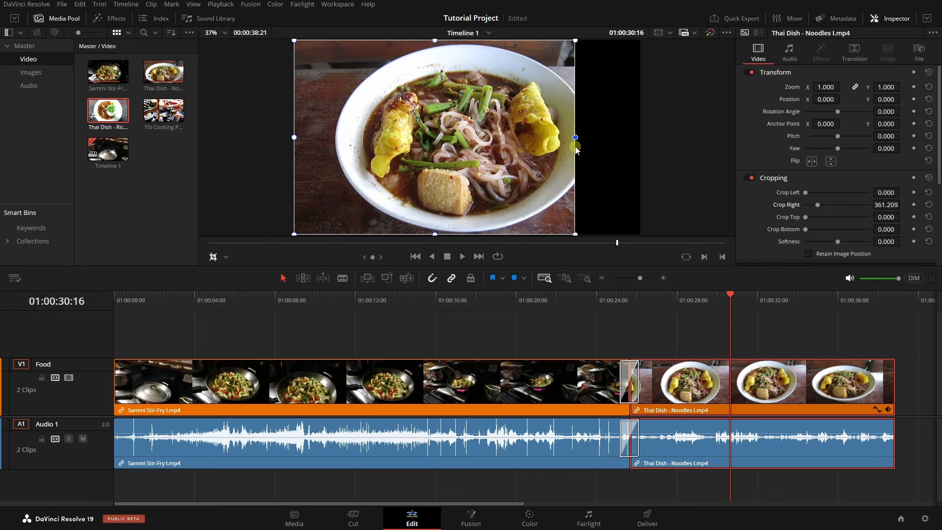
pyautogui.click(929, 178)
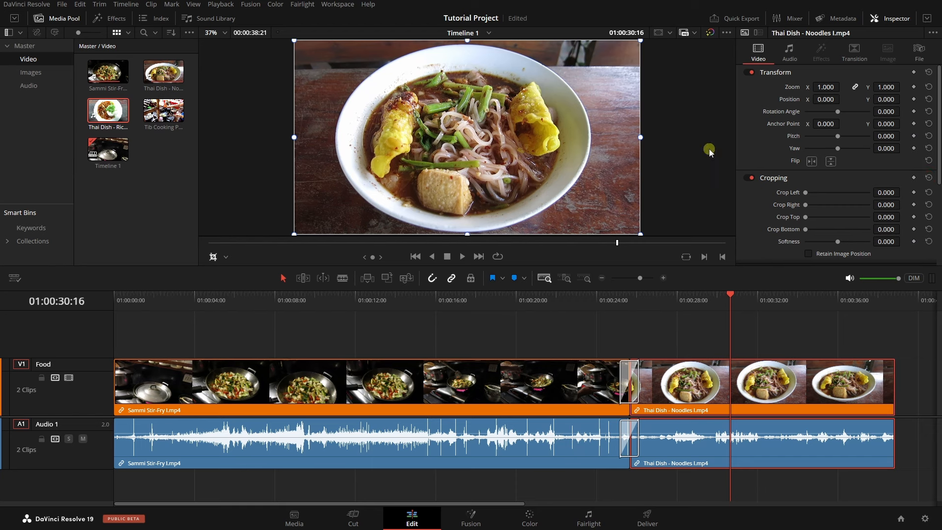
# Step: Switch the viewer overlay to Dynamic Zoom and play the noodles clip from its start at 01:00:25:16
pyautogui.click(225, 256)
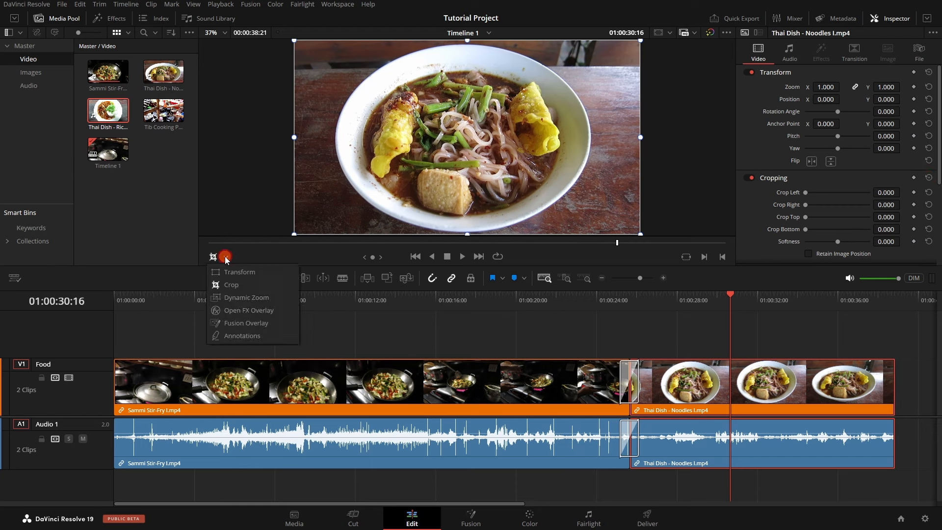
pyautogui.click(241, 298)
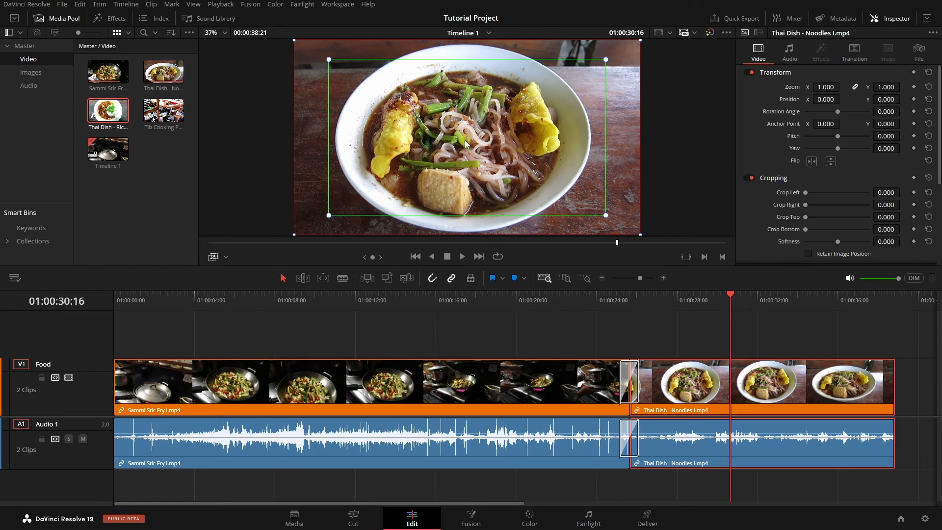
pyautogui.click(631, 300)
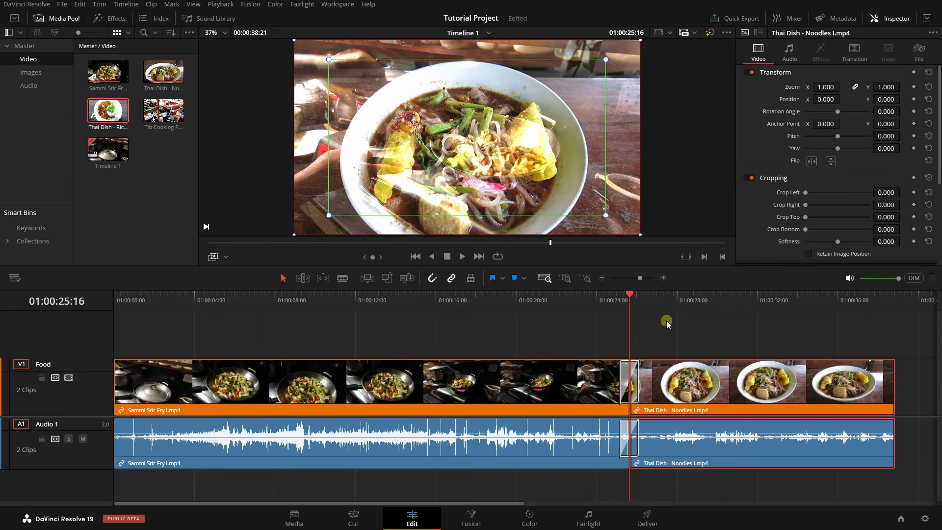
pyautogui.press('space')
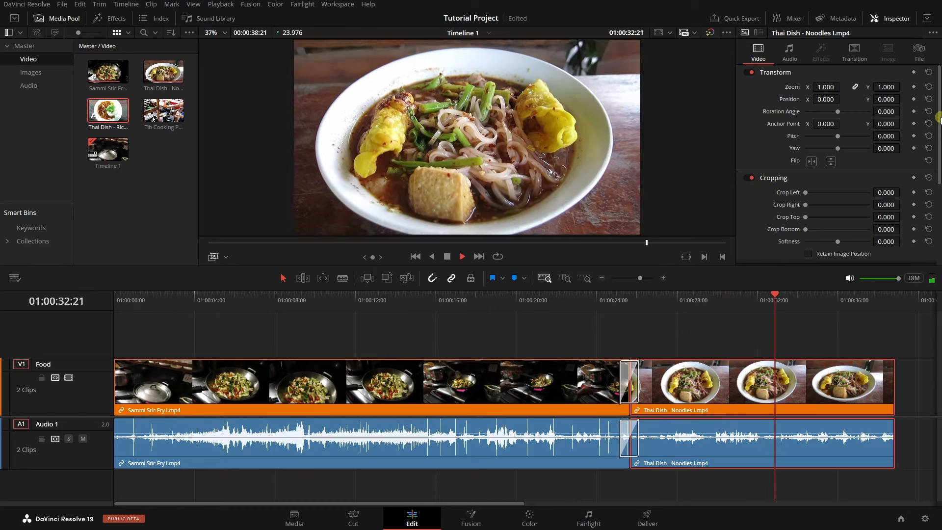
# Step: Enable Dynamic Zoom for the noodles clip and preview the default zoom effect from the clip's start
pyautogui.scroll(-3, 939, 185)
pyautogui.scroll(-2, 939, 186)
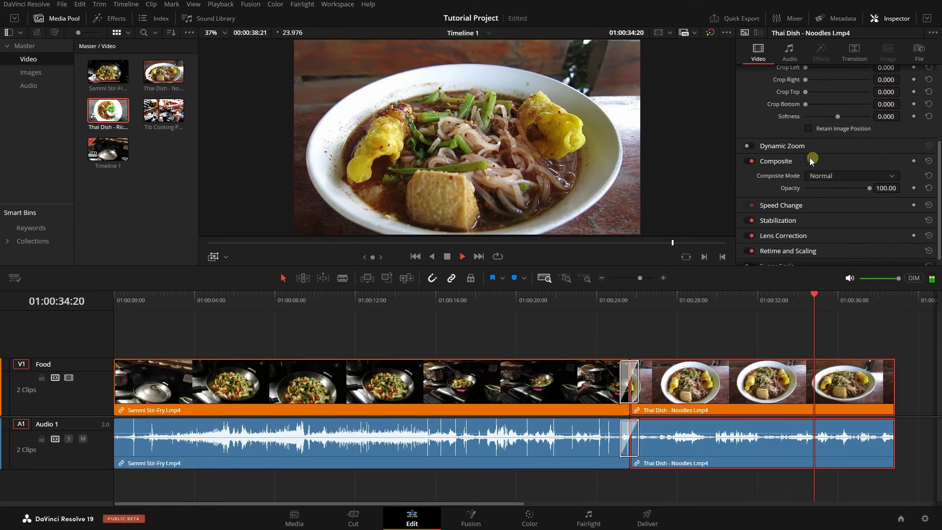
pyautogui.click(744, 146)
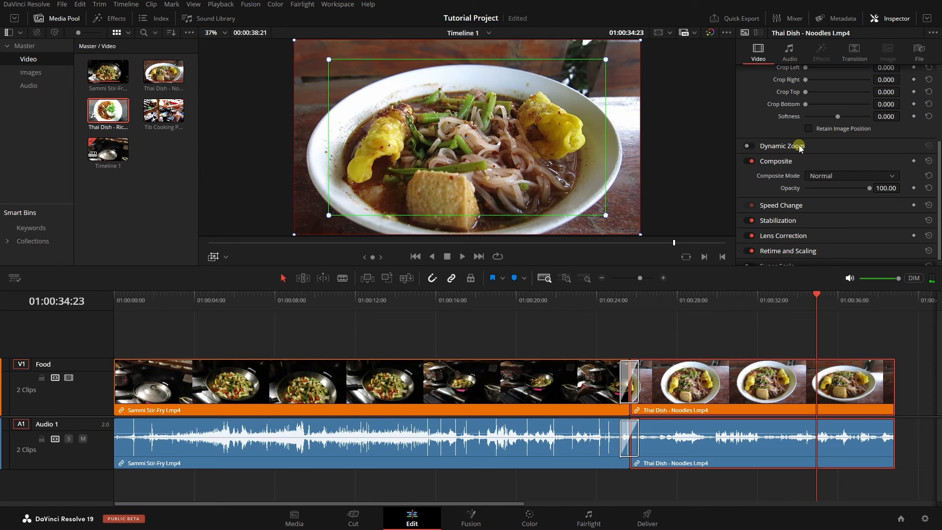
pyautogui.click(746, 147)
pyautogui.click(636, 300)
pyautogui.click(646, 303)
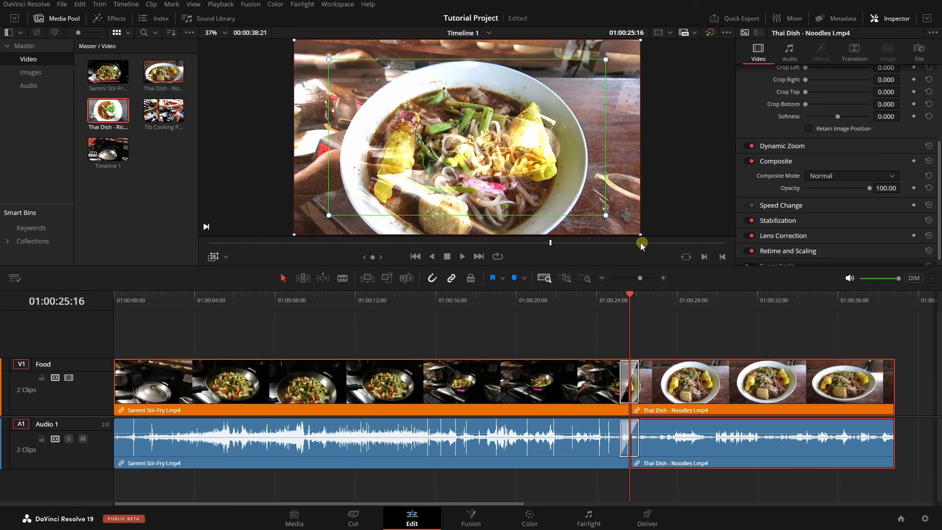
pyautogui.press('space')
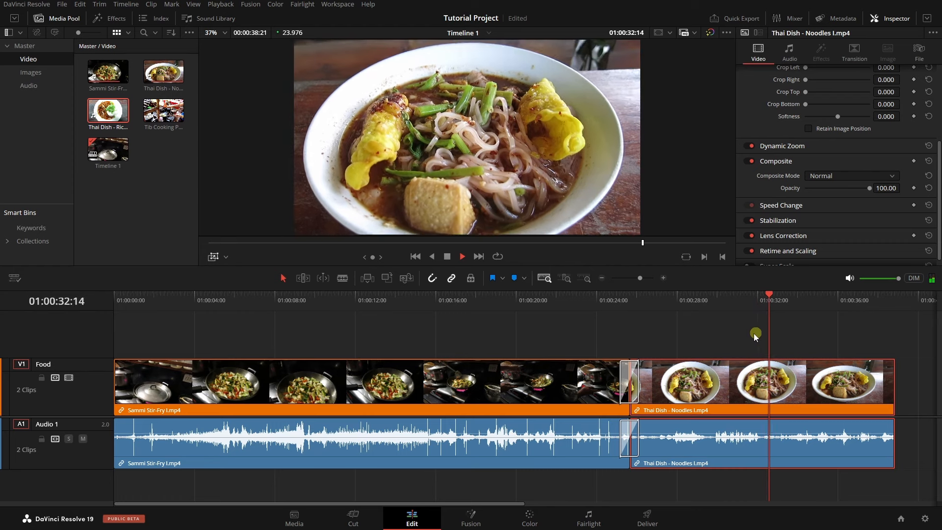
pyautogui.press('space')
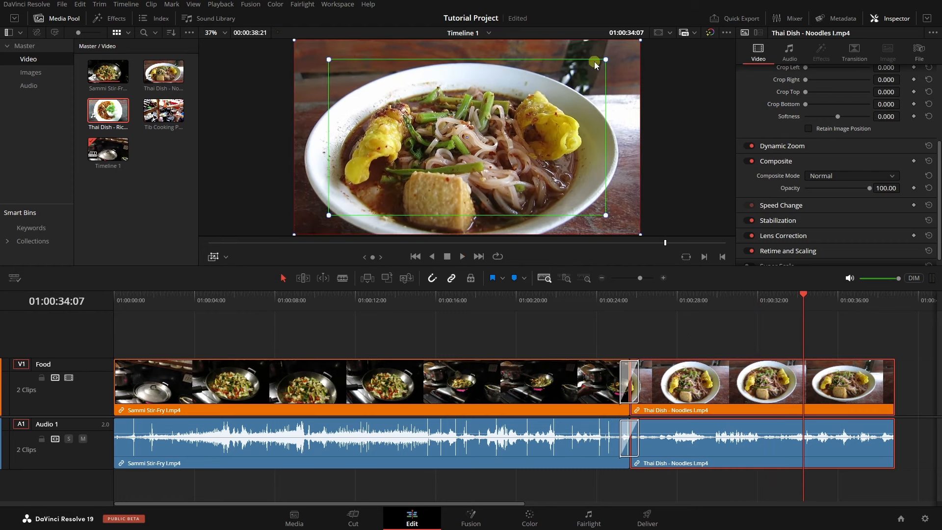
# Step: Fit the green Dynamic Zoom rectangle to the full frame and shrink the red one around the centre of the noodle bowl
pyautogui.moveTo(606, 60); pyautogui.dragTo(648, 45)
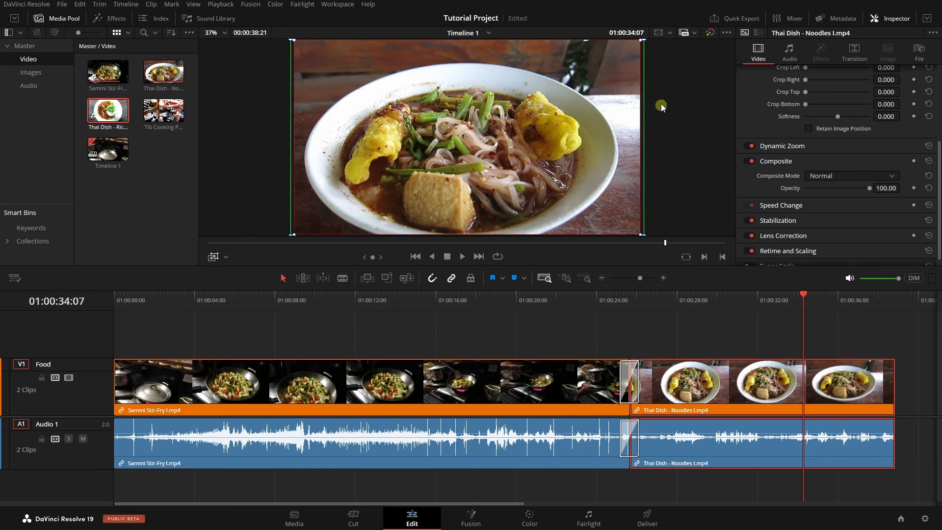
pyautogui.scroll(-2, 676, 116)
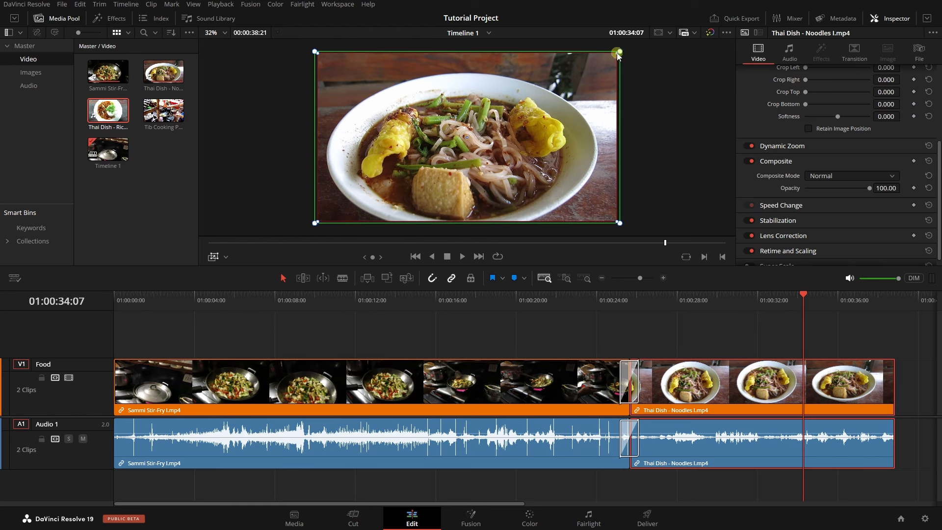
pyautogui.moveTo(619, 56); pyautogui.dragTo(558, 95)
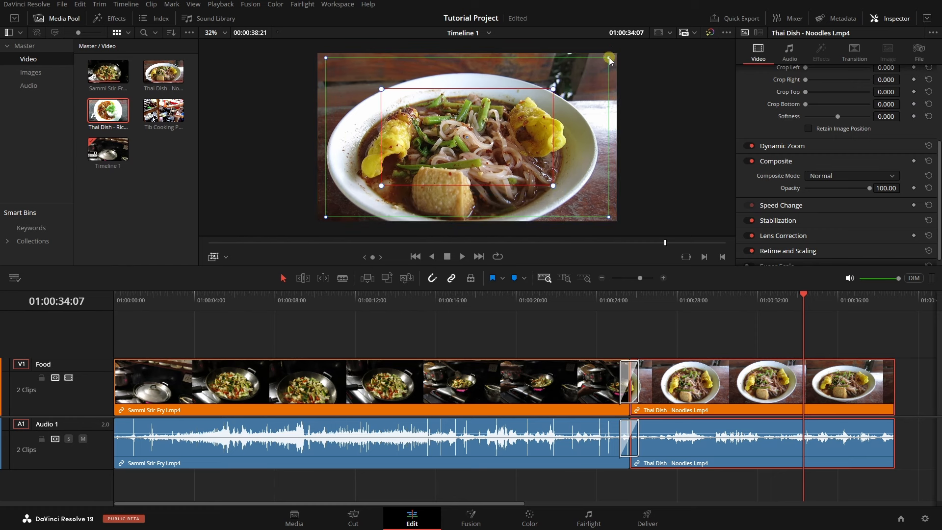
pyautogui.moveTo(610, 59)
pyautogui.mouseDown()
pyautogui.moveTo(633, 52)
pyautogui.moveTo(618, 58)
pyautogui.mouseUp()
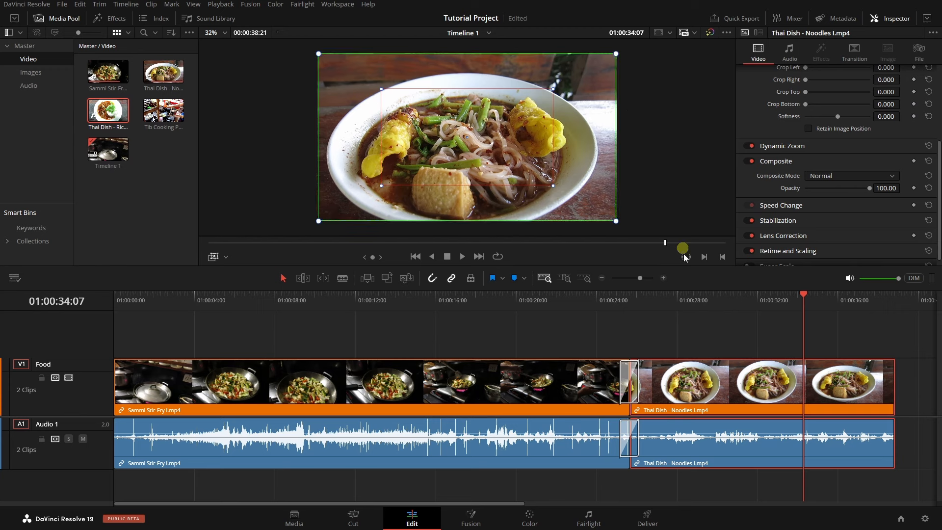
# Step: Replay the noodles clip from 01:00:25:16 through its end to check the adjusted dynamic zoom
pyautogui.click(638, 301)
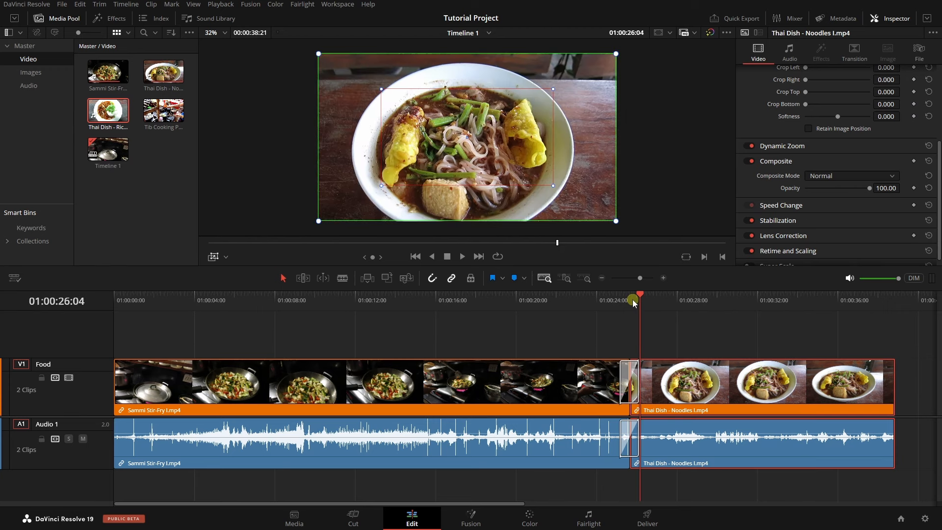
pyautogui.click(633, 303)
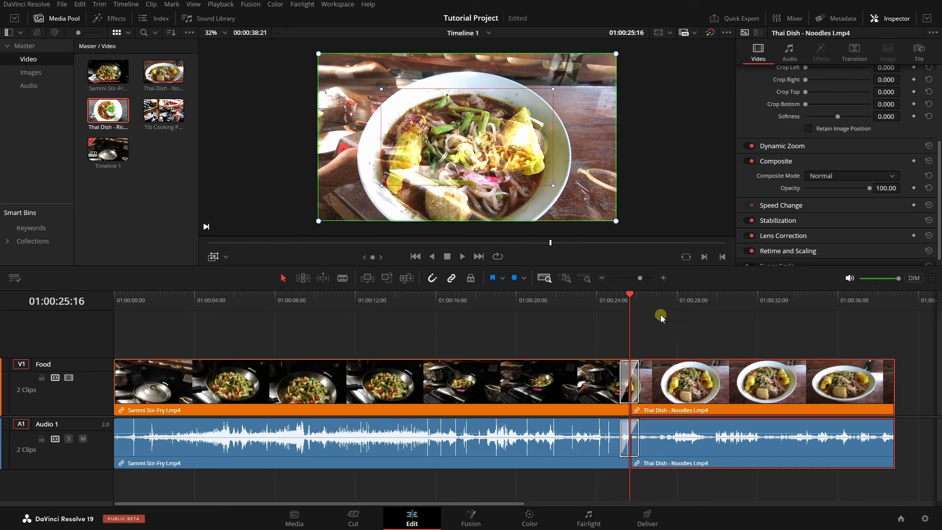
pyautogui.press('space')
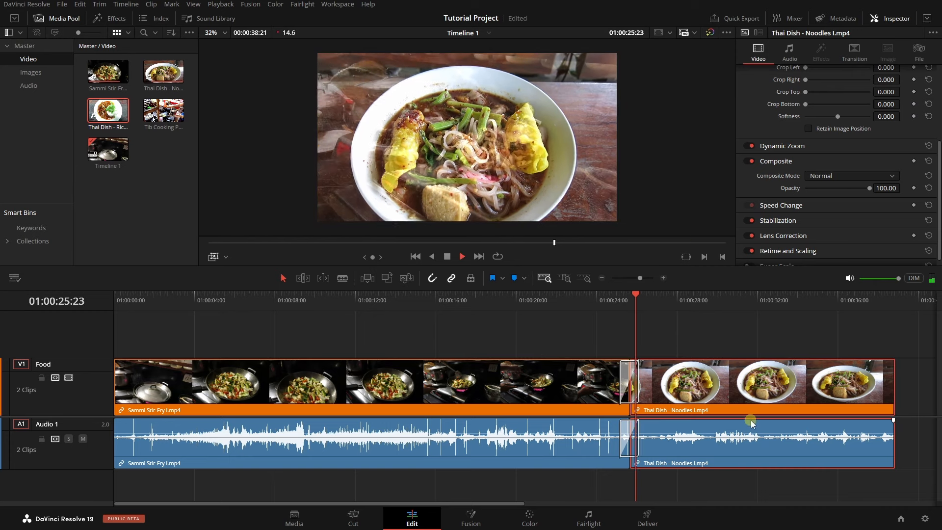
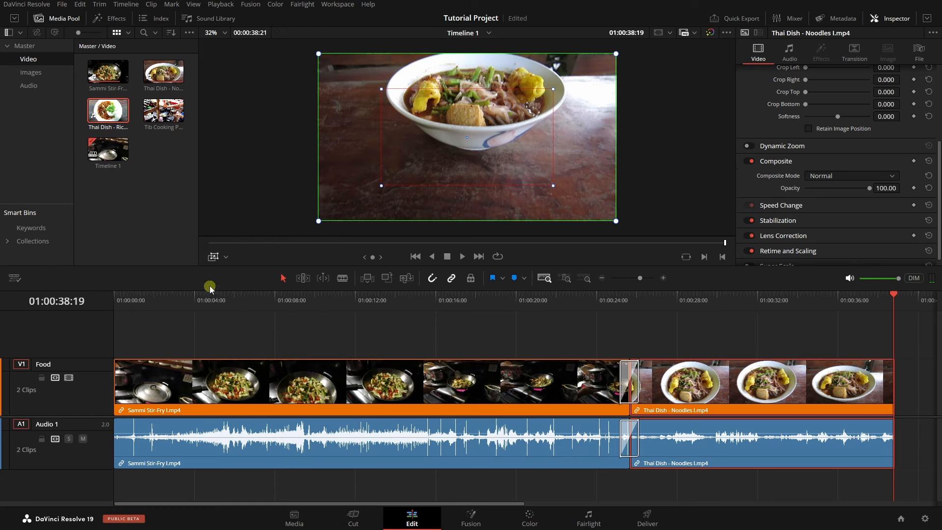
# Step: Open the choice of viewer overlay modes
pyautogui.click(227, 256)
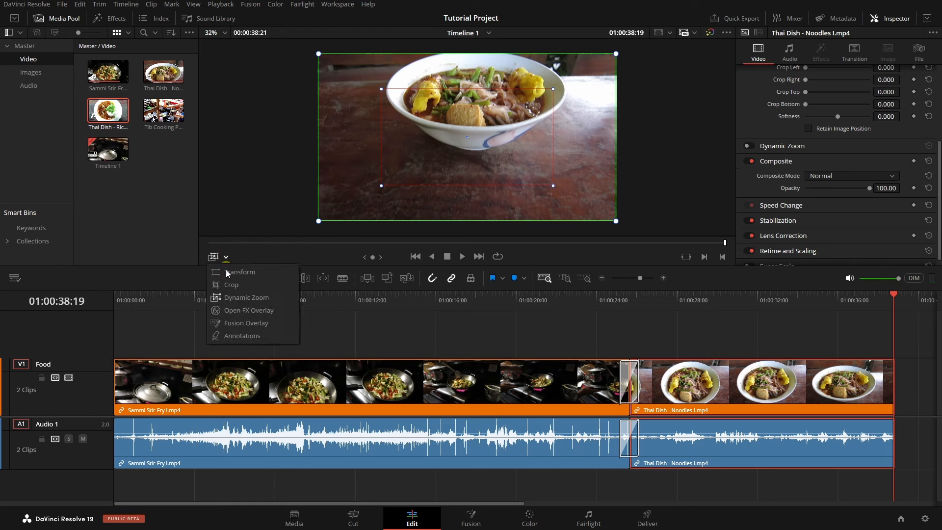
# Step: Switch the viewer to the Annotations overlay, draw a straight red line across the noodle bowl, and undo it
pyautogui.click(273, 314)
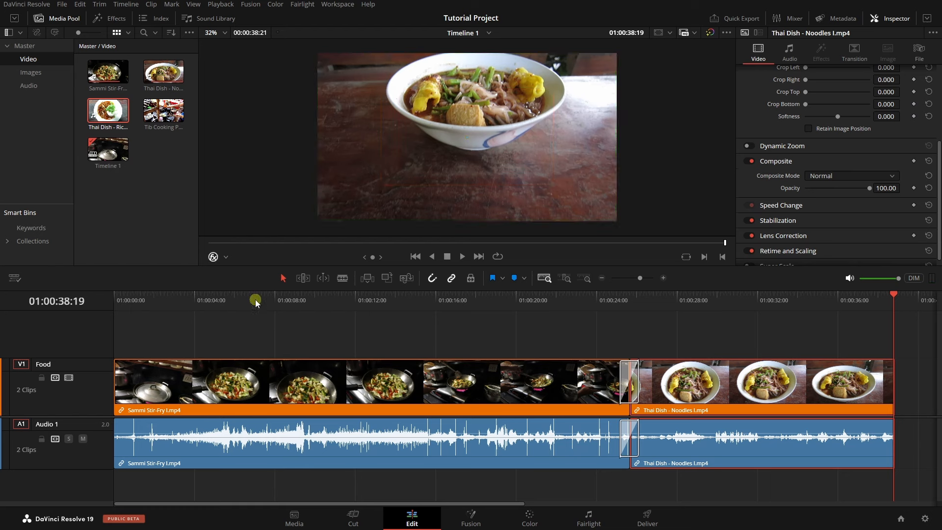
pyautogui.click(226, 257)
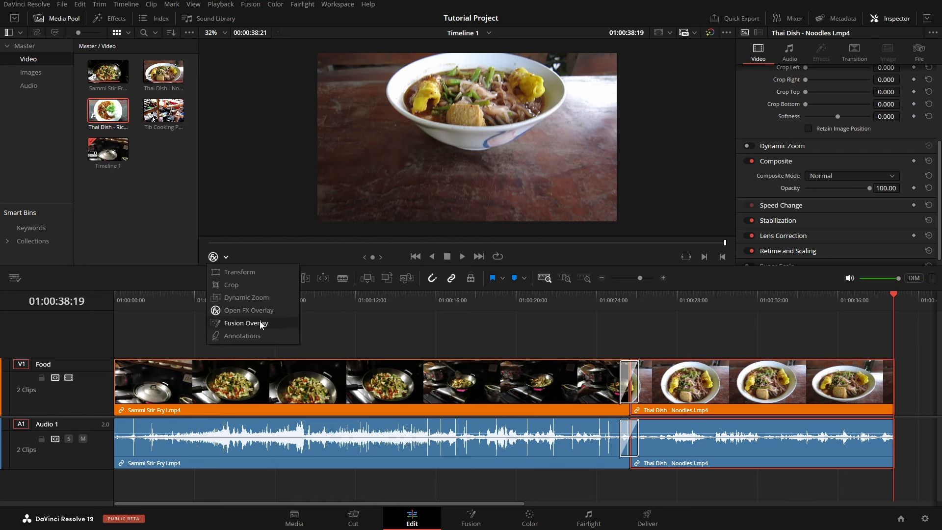
pyautogui.click(251, 335)
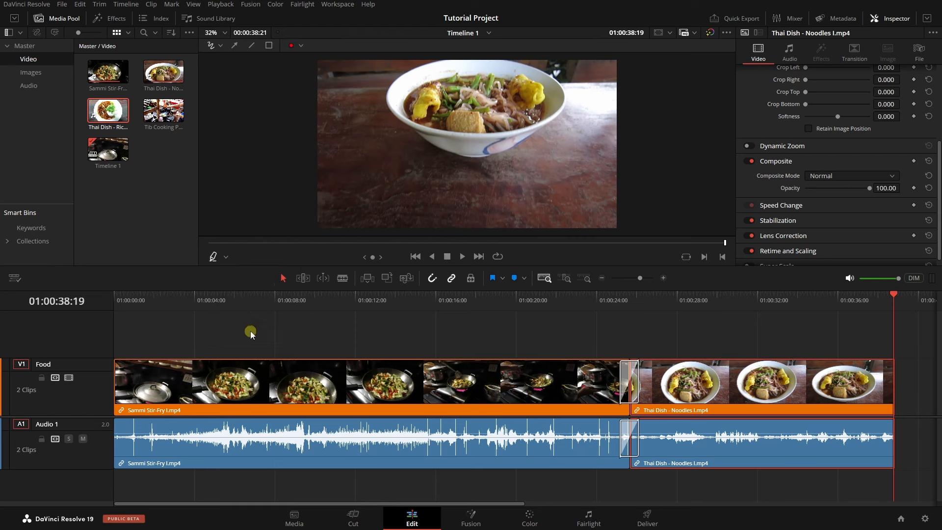
pyautogui.click(251, 45)
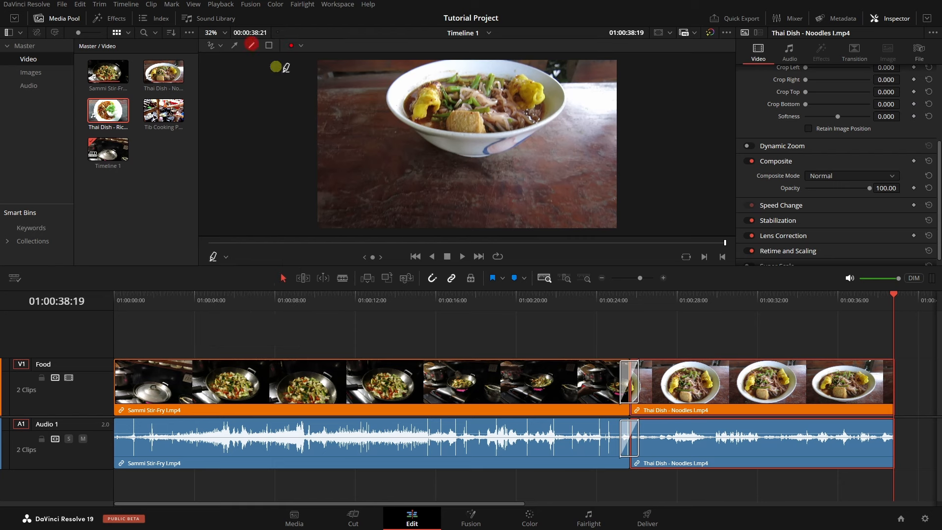
pyautogui.moveTo(414, 118)
pyautogui.mouseDown()
pyautogui.moveTo(483, 122)
pyautogui.moveTo(534, 102)
pyautogui.moveTo(539, 78)
pyautogui.mouseUp()
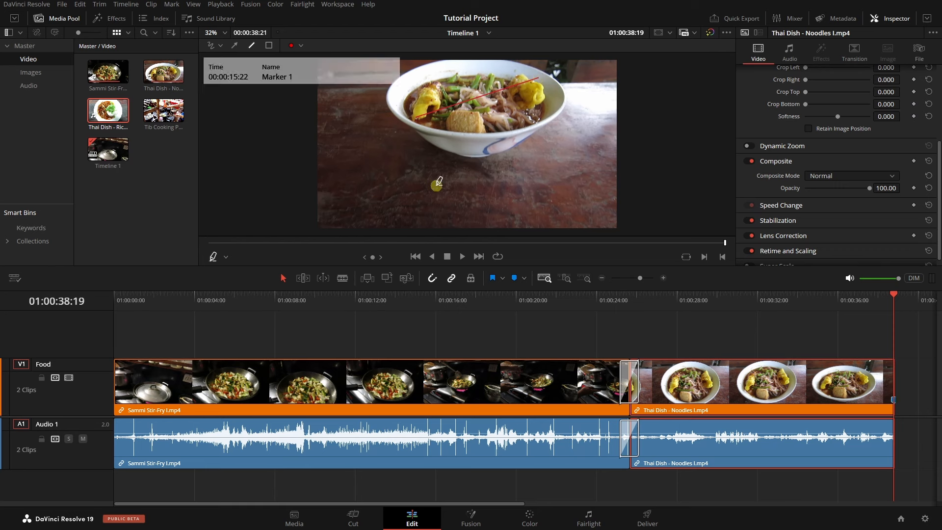
pyautogui.hotkey('ctrl', 'z')
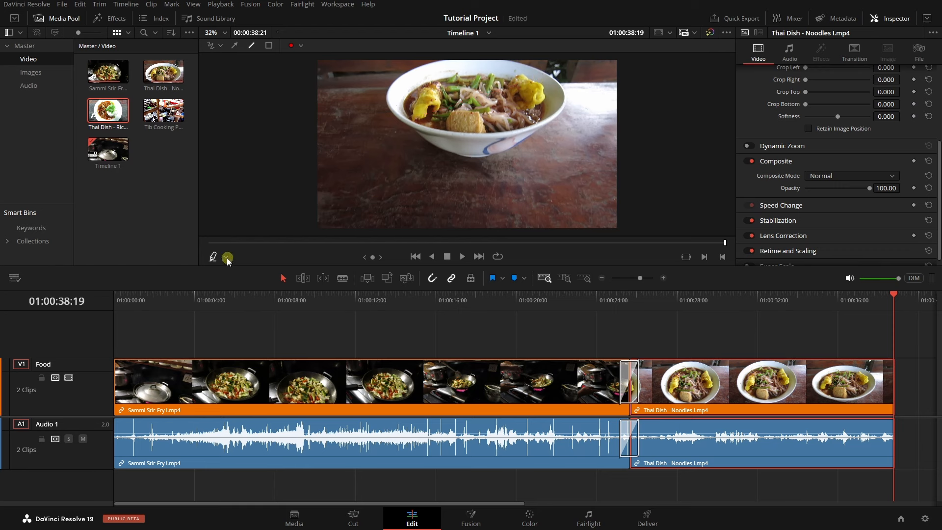
# Step: Set the viewer overlay mode to Transform and turn off its on-screen controls
pyautogui.click(226, 257)
pyautogui.click(237, 273)
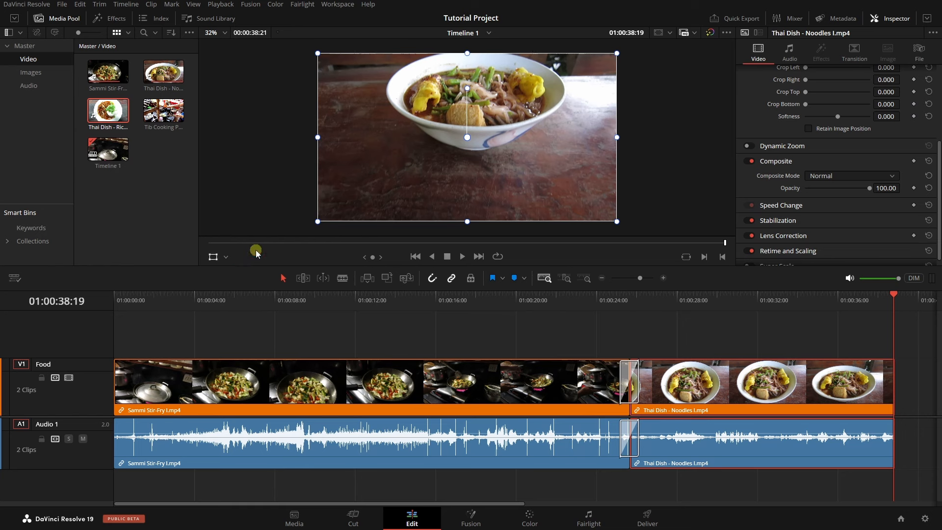
pyautogui.click(214, 257)
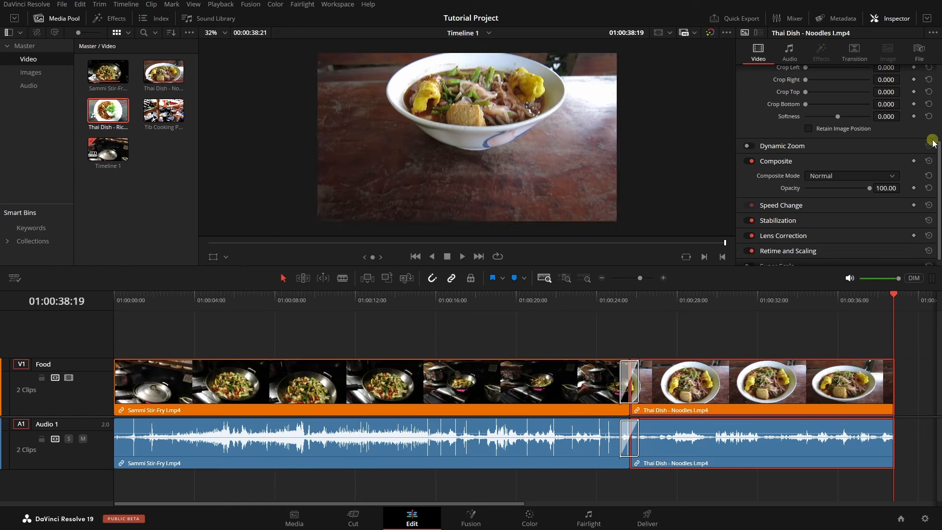
# Step: Lower the audio volume of the Thai Dish - Noodles I.mp4 clip to -22.60 dB, and readjust it to -13.66 dB
pyautogui.moveTo(938, 167); pyautogui.dragTo(938, 195)
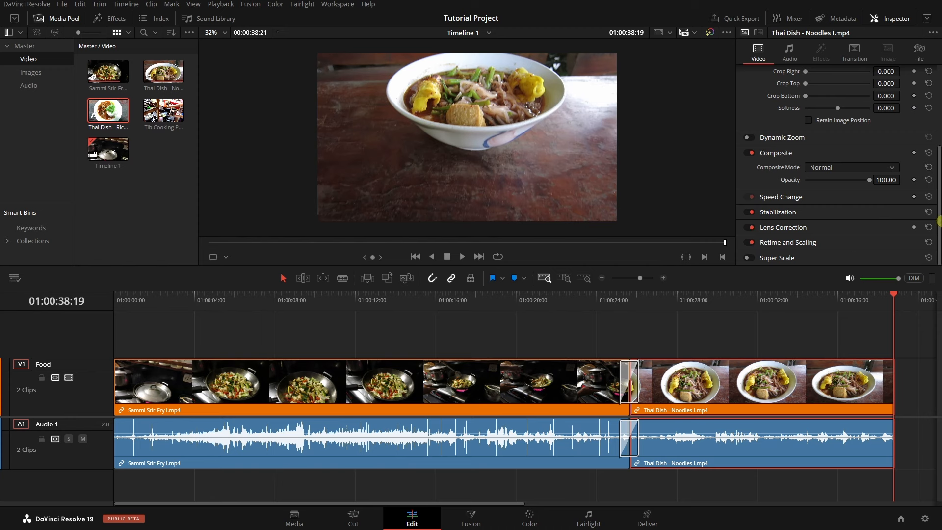
pyautogui.moveTo(938, 221); pyautogui.dragTo(938, 90)
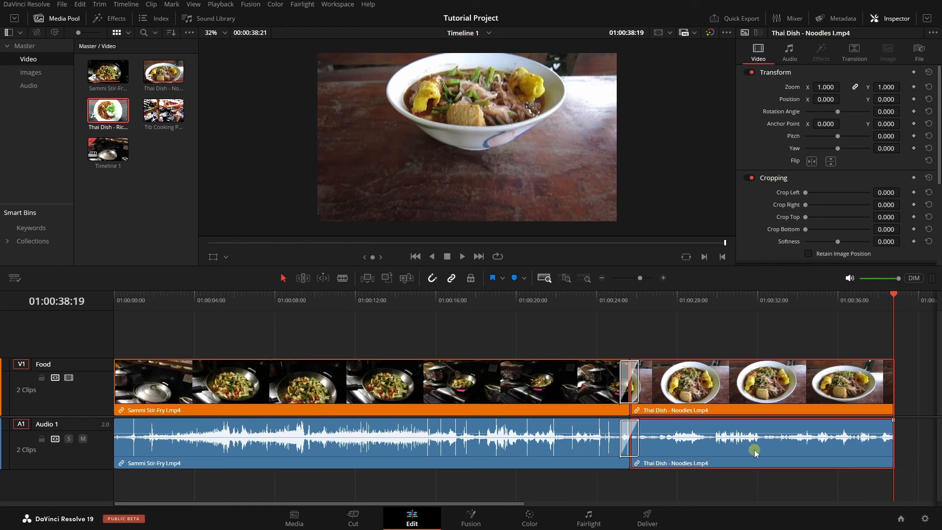
pyautogui.click(790, 54)
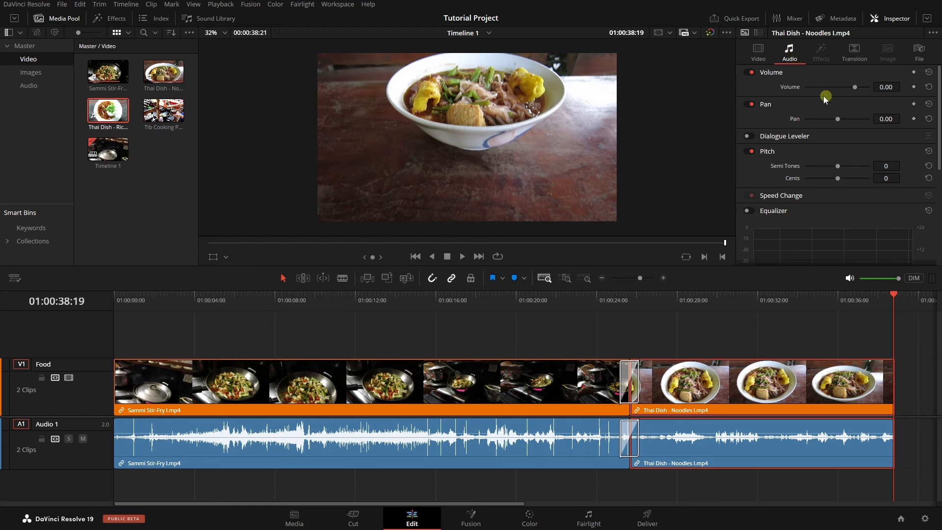
pyautogui.click(703, 441)
pyautogui.moveTo(886, 86); pyautogui.dragTo(832, 87)
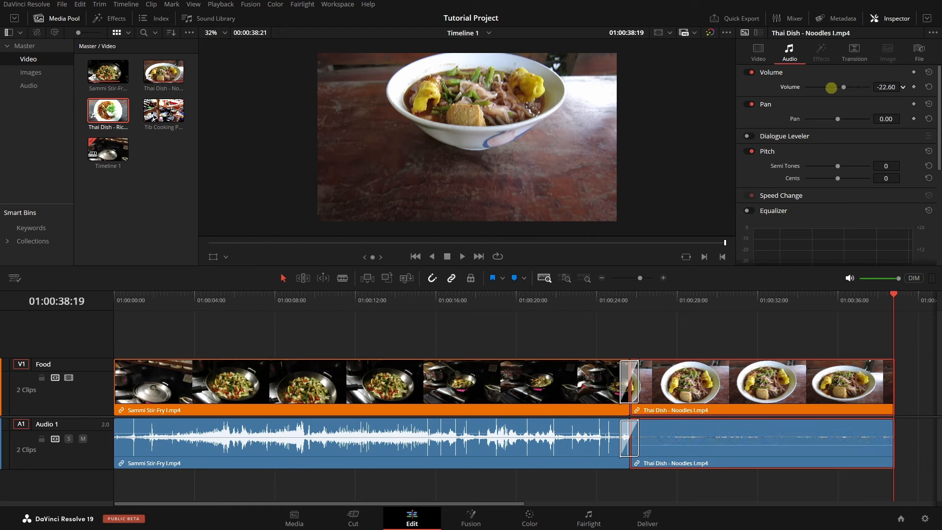
pyautogui.click(890, 88)
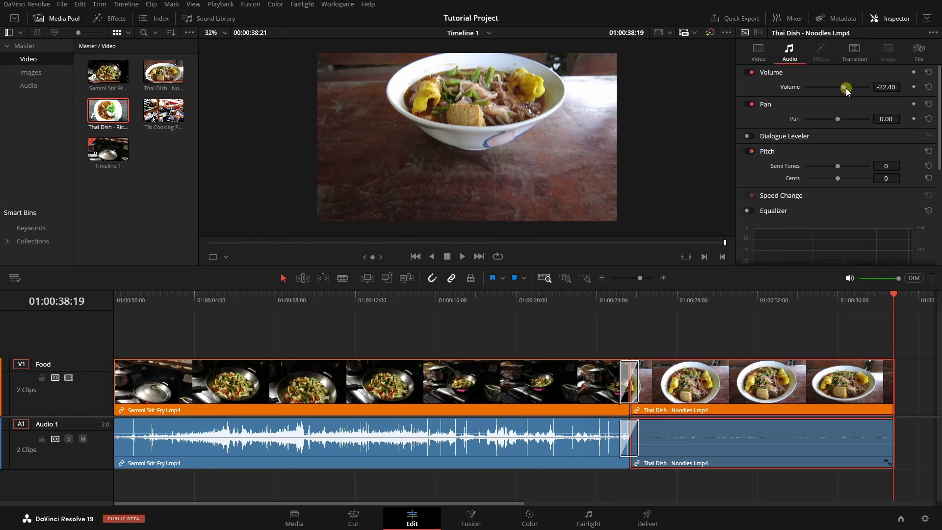
pyautogui.moveTo(844, 87)
pyautogui.mouseDown()
pyautogui.moveTo(834, 86)
pyautogui.moveTo(848, 88)
pyautogui.mouseUp()
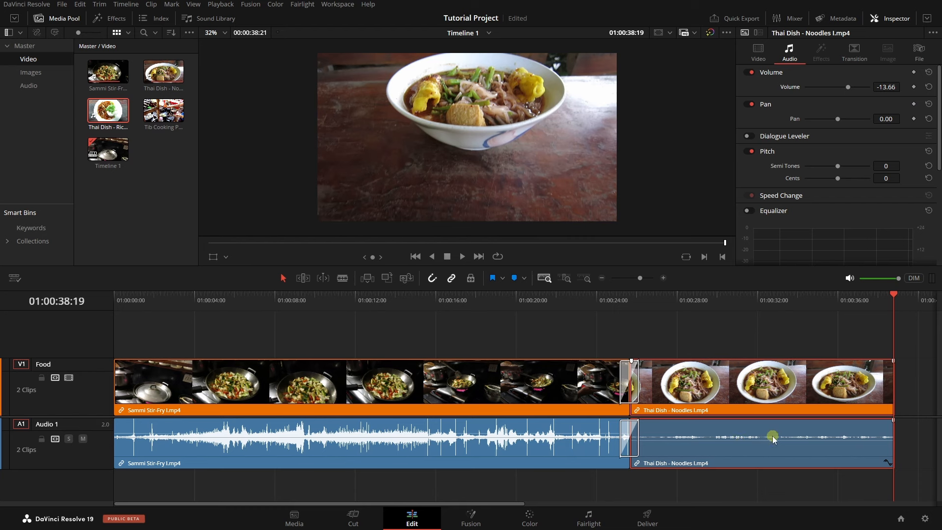
# Step: Try volumes of -36.49 dB and 1.02 dB on the noodles clip, and reset its volume to the default
pyautogui.moveTo(849, 88)
pyautogui.mouseDown()
pyautogui.moveTo(804, 91)
pyautogui.moveTo(857, 92)
pyautogui.moveTo(837, 89)
pyautogui.mouseUp()
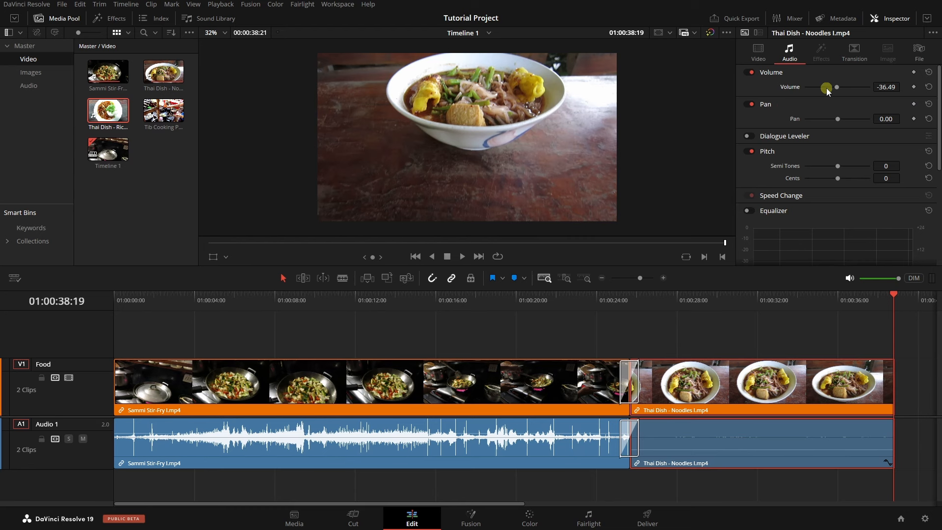
pyautogui.moveTo(838, 89)
pyautogui.mouseDown()
pyautogui.moveTo(856, 89)
pyautogui.moveTo(836, 93)
pyautogui.mouseUp()
pyautogui.moveTo(758, 451); pyautogui.dragTo(770, 431)
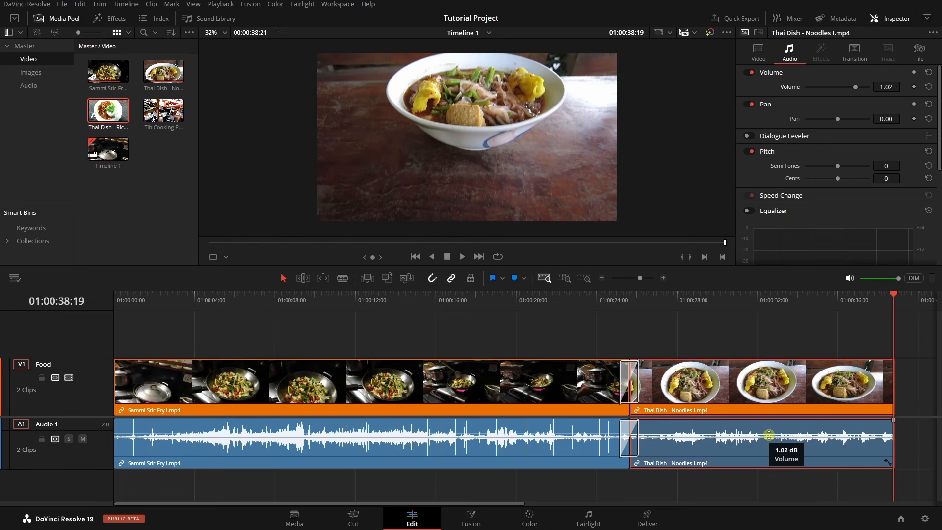
pyautogui.click(929, 86)
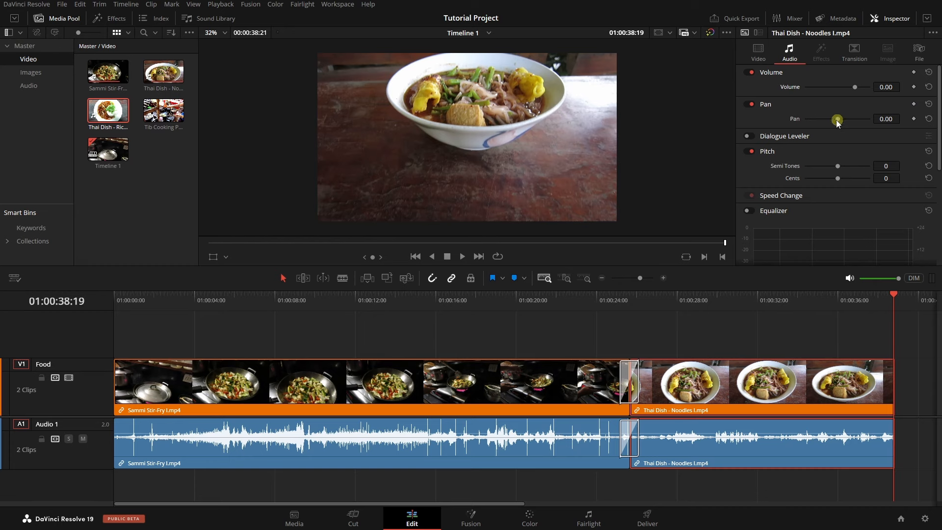
# Step: Play the noodles clip from near its start with the audio pan at -100, and reset the pan to centre
pyautogui.click(645, 298)
pyautogui.press('space')
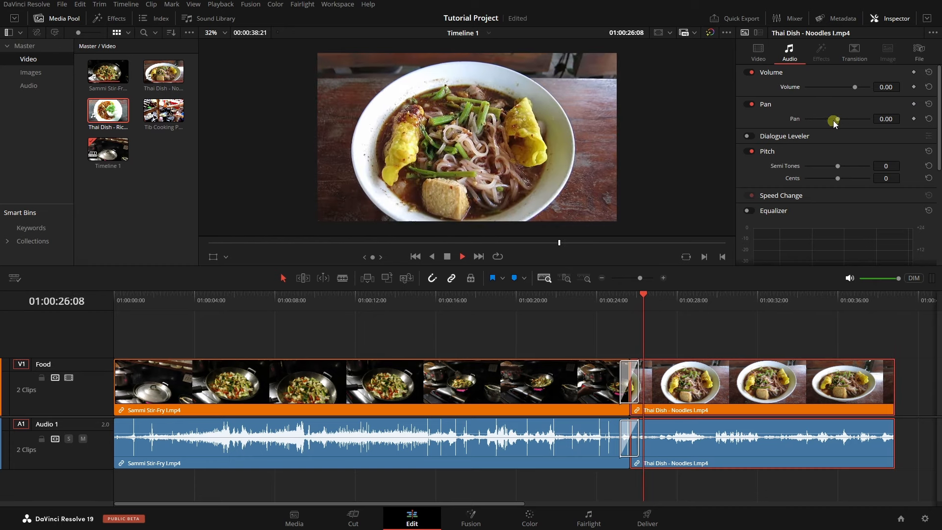
pyautogui.moveTo(838, 119); pyautogui.dragTo(708, 119)
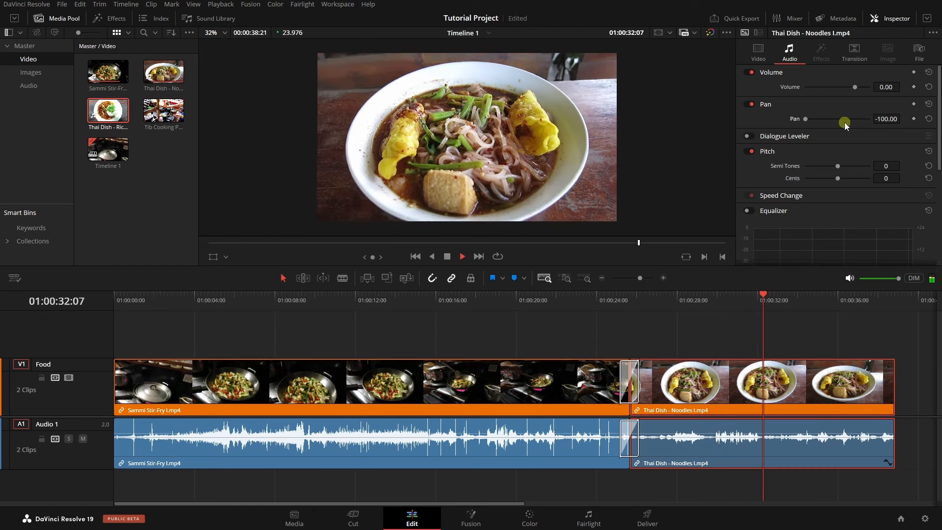
pyautogui.click(930, 119)
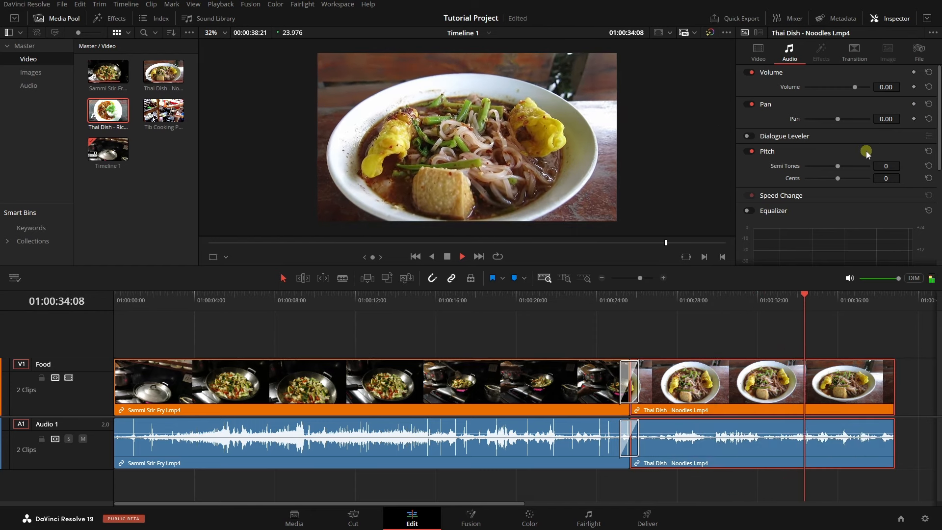
pyautogui.press('space')
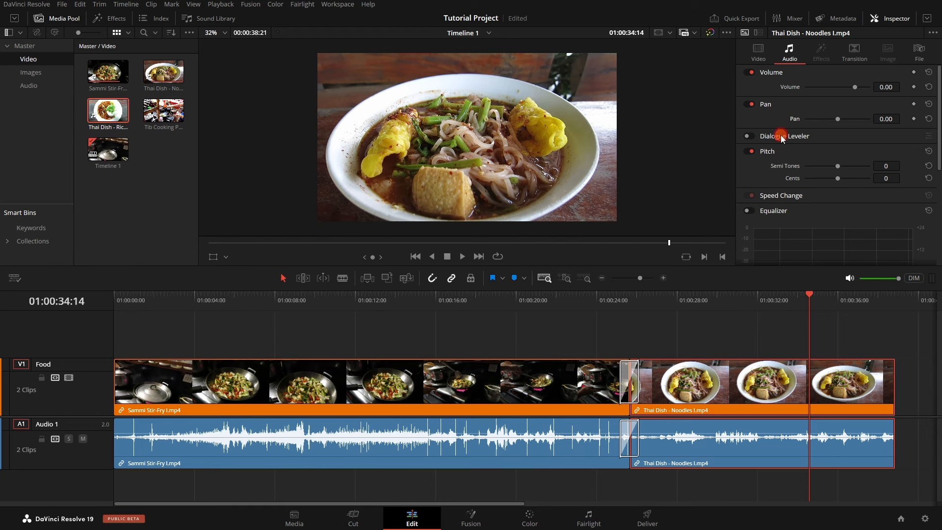
# Step: Enable the Dialogue Leveler on the noodles clip to show its options, and disable it again
pyautogui.click(751, 136)
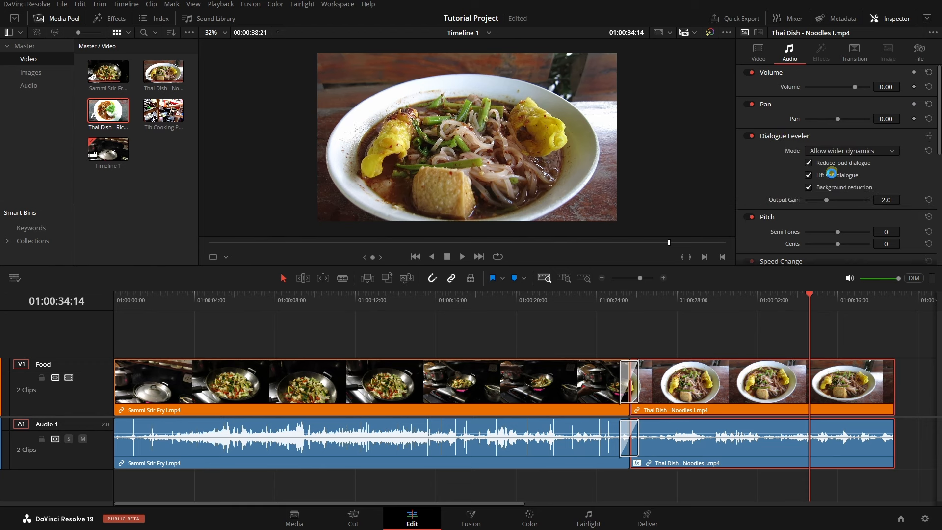
pyautogui.click(751, 139)
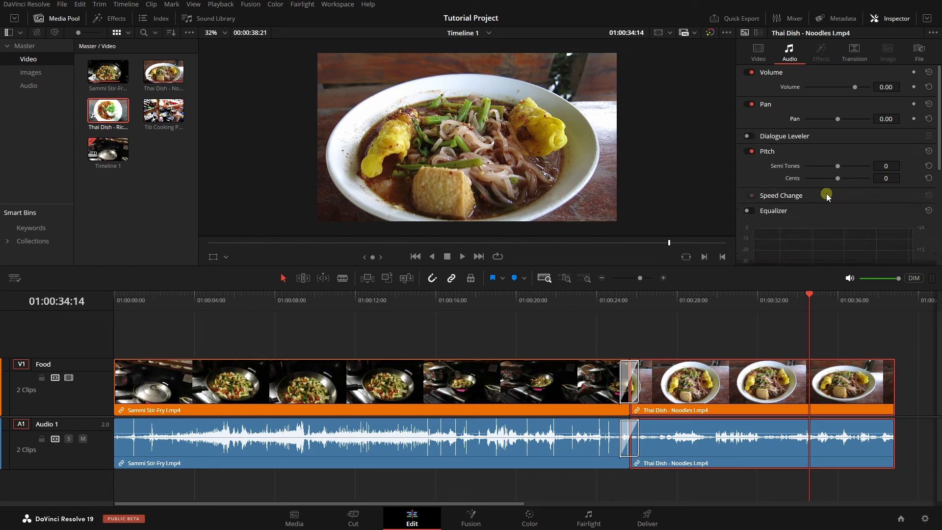
# Step: Enable the noodles clip's Equalizer and boost Band 3 to +24 dB on the graph during playback
pyautogui.moveTo(938, 156); pyautogui.dragTo(938, 219)
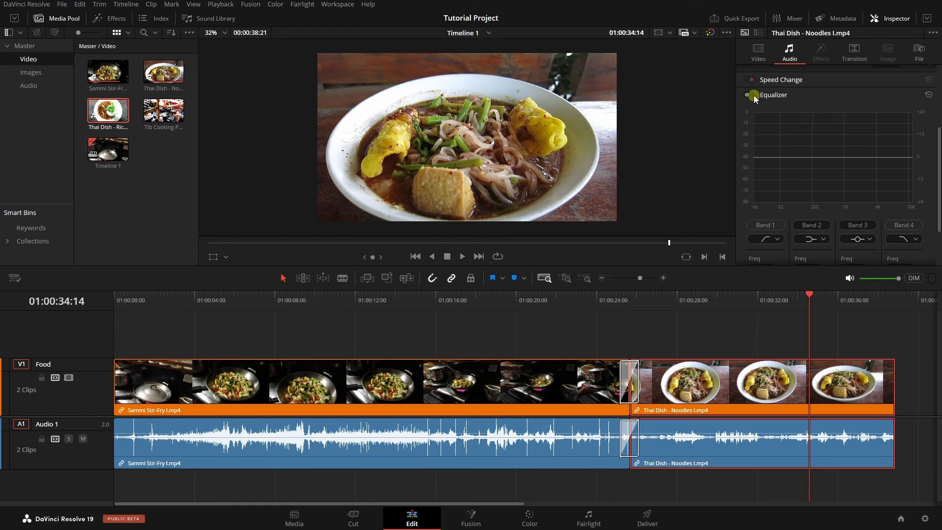
pyautogui.click(751, 95)
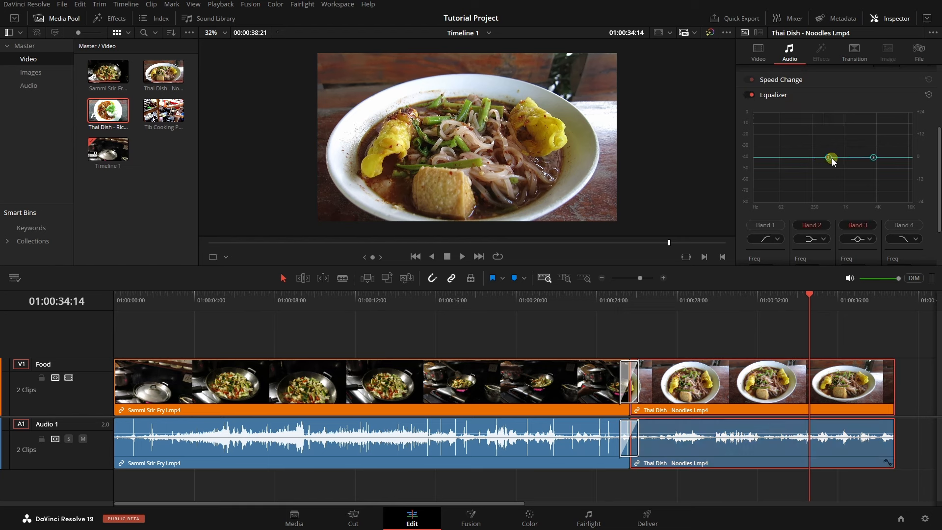
pyautogui.click(712, 299)
pyautogui.press('space')
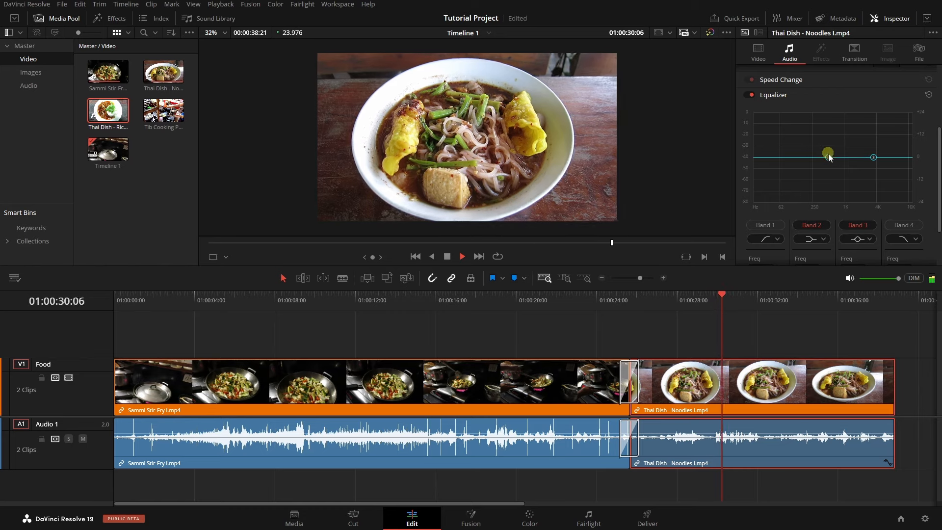
pyautogui.moveTo(874, 157); pyautogui.dragTo(887, 112)
pyautogui.click(830, 156)
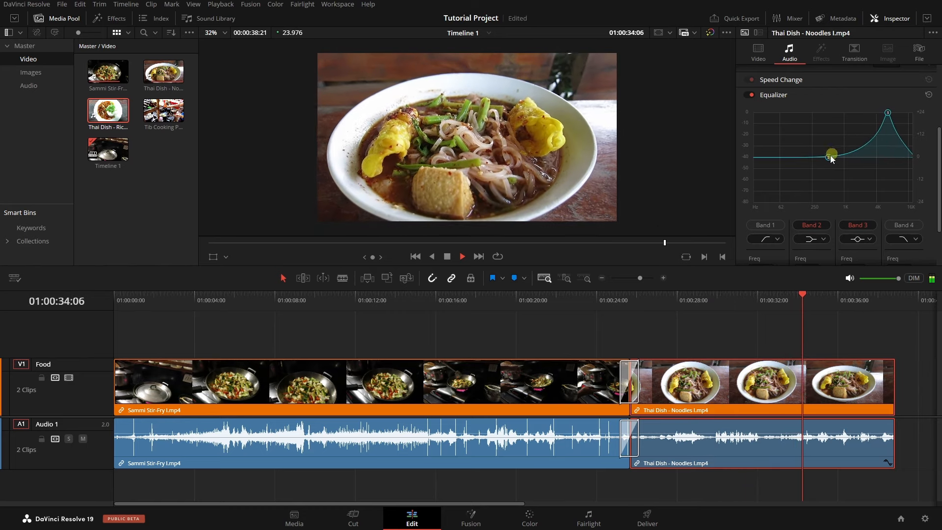
# Step: Turn on equalizer Band 1 and try its low-cut point at a higher and a lower frequency while playing the clip
pyautogui.click(769, 226)
pyautogui.press('space')
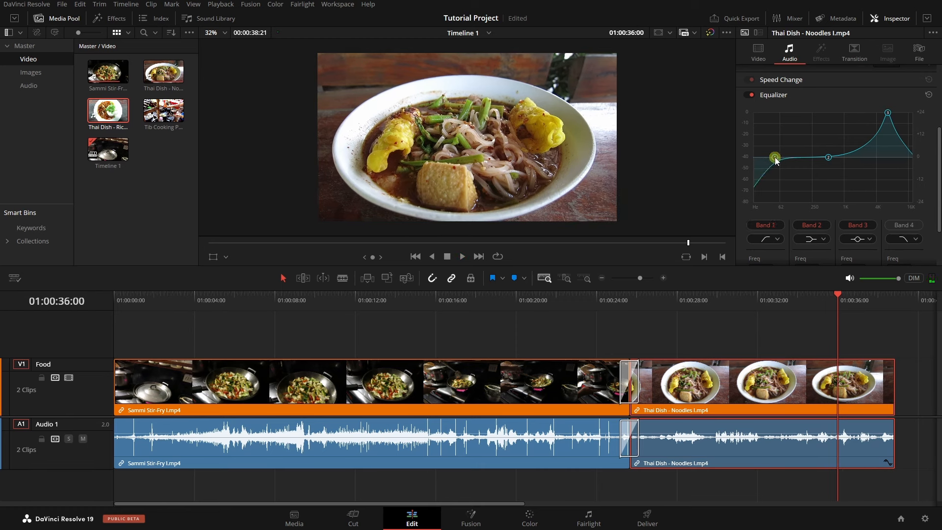
pyautogui.moveTo(775, 157); pyautogui.dragTo(822, 159)
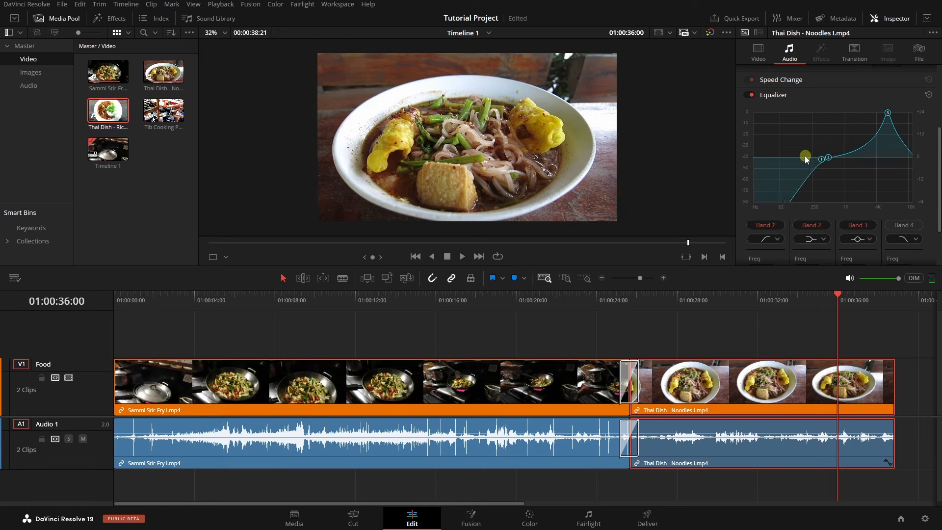
pyautogui.click(693, 300)
pyautogui.press('space')
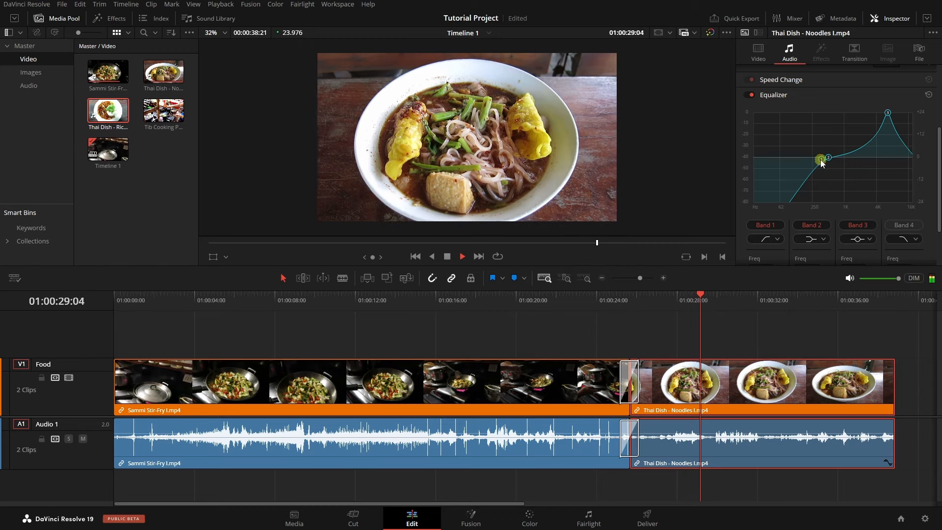
pyautogui.moveTo(820, 160); pyautogui.dragTo(793, 170)
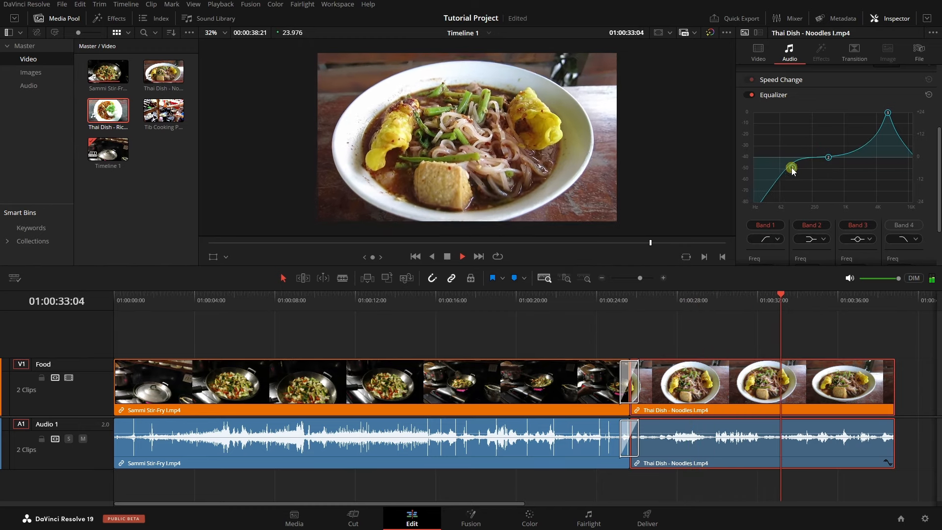
pyautogui.press('space')
# Step: Turn off Band 1, and disable and reset the noodles clip's Equalizer
pyautogui.click(764, 224)
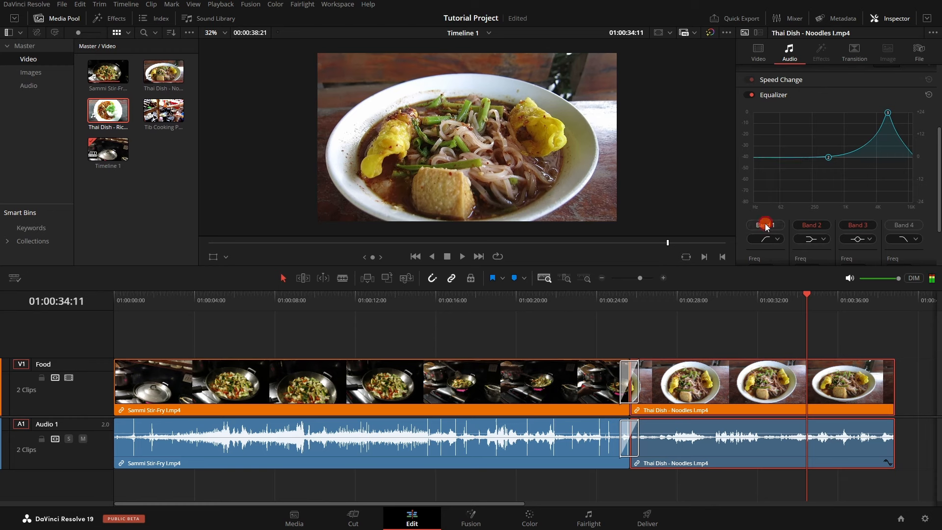
pyautogui.click(753, 96)
pyautogui.click(747, 94)
pyautogui.click(928, 94)
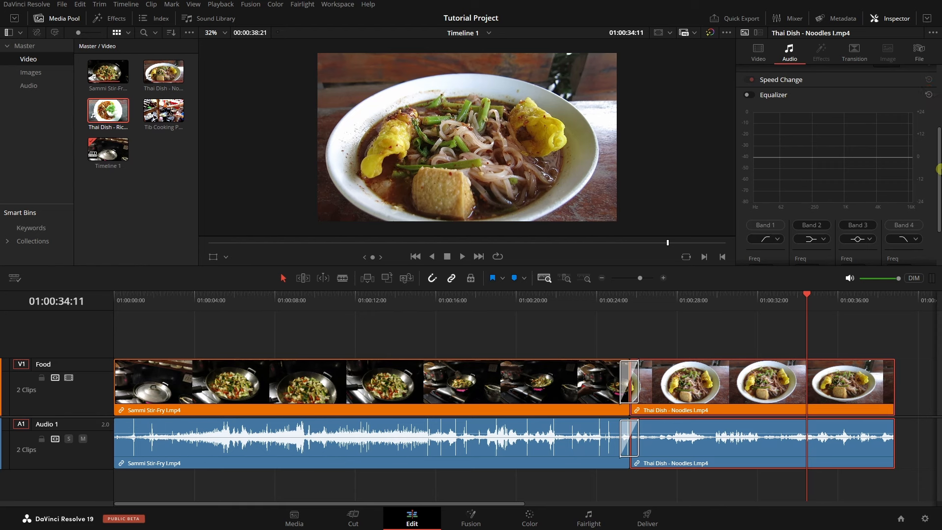
# Step: Select the Audio 1 track to show its track-level audio settings in the Inspector
pyautogui.moveTo(938, 170); pyautogui.dragTo(938, 73)
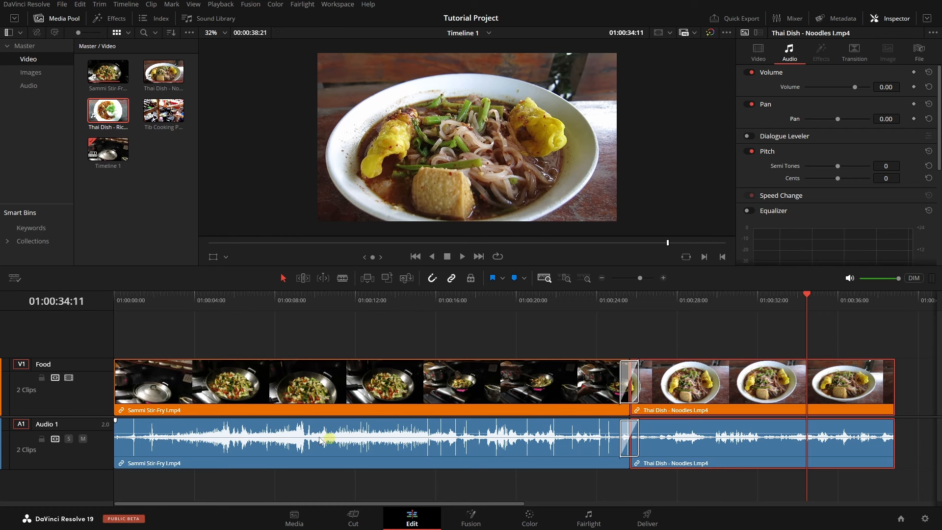
pyautogui.click(73, 458)
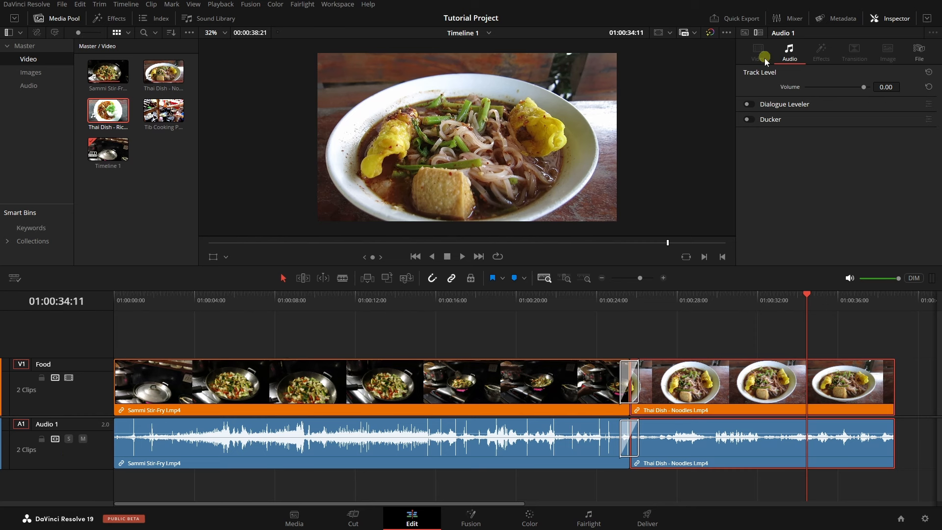
# Step: Switch from the noodles clip's audio settings back to the Audio 1 track and toggle its Dialogue Leveler on and off
pyautogui.click(776, 455)
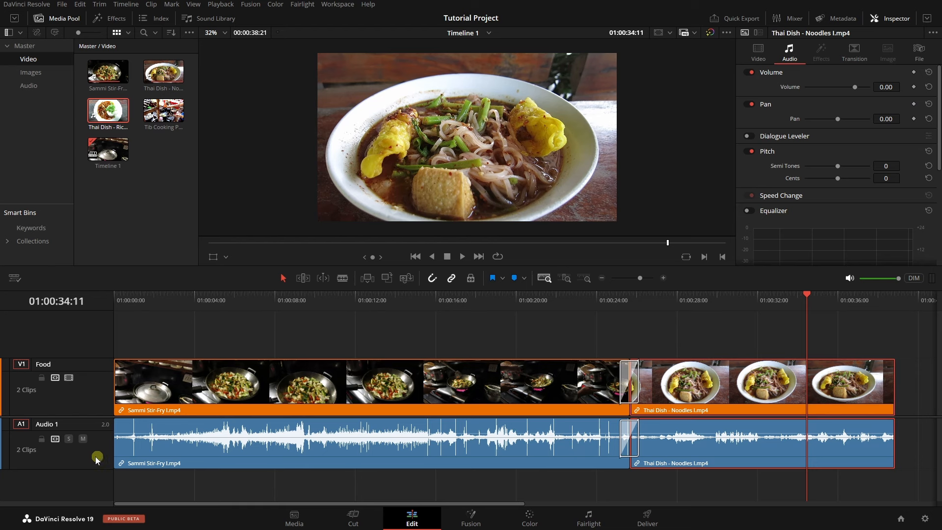
pyautogui.click(79, 461)
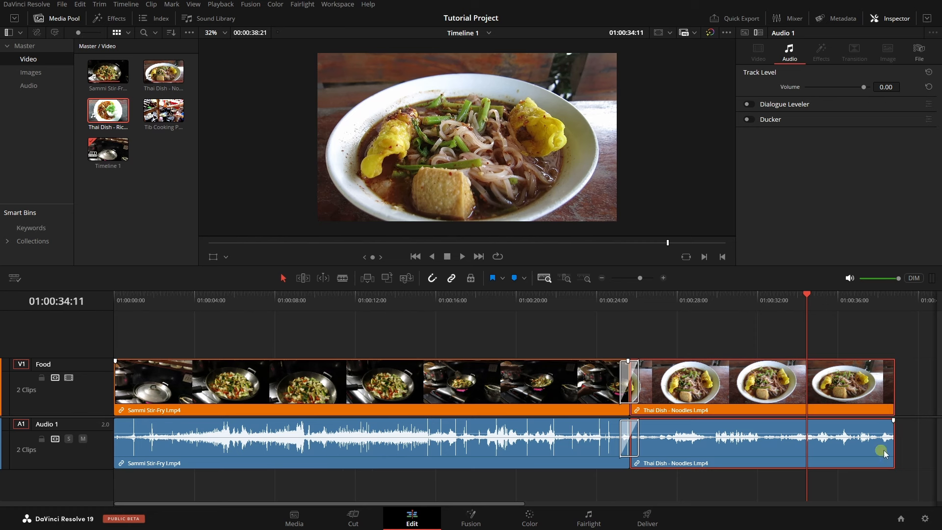
pyautogui.click(795, 105)
pyautogui.click(752, 104)
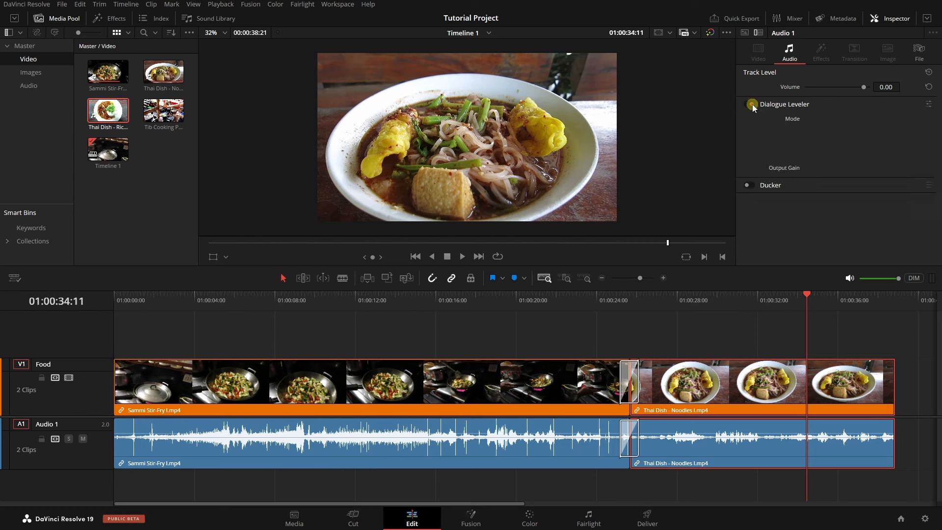
pyautogui.click(746, 103)
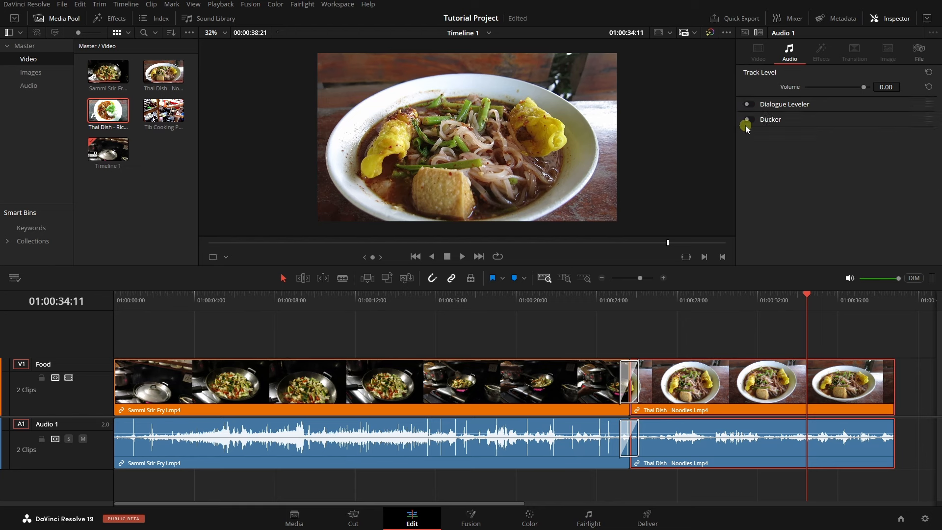
# Step: Turn the Audio 1 track's Ducker on to show its controls, turn it off again, and clear the track selection
pyautogui.click(751, 120)
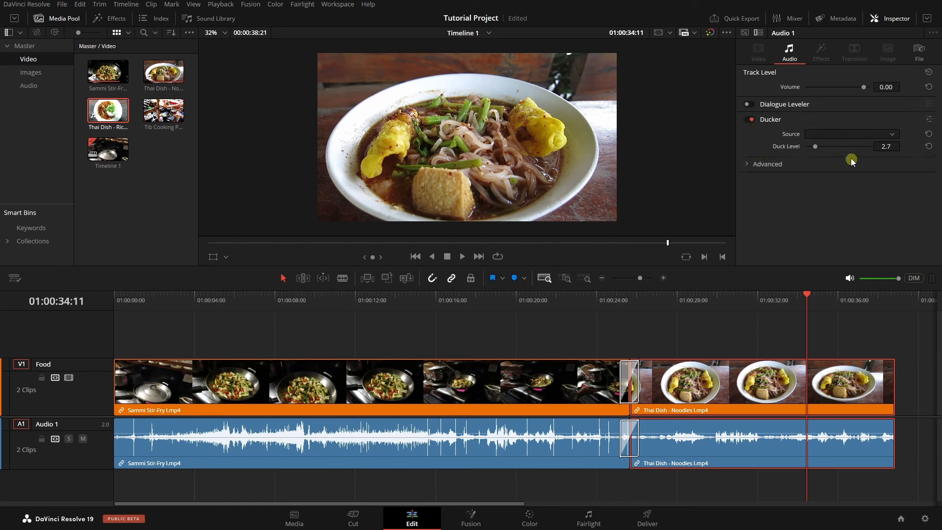
pyautogui.click(746, 120)
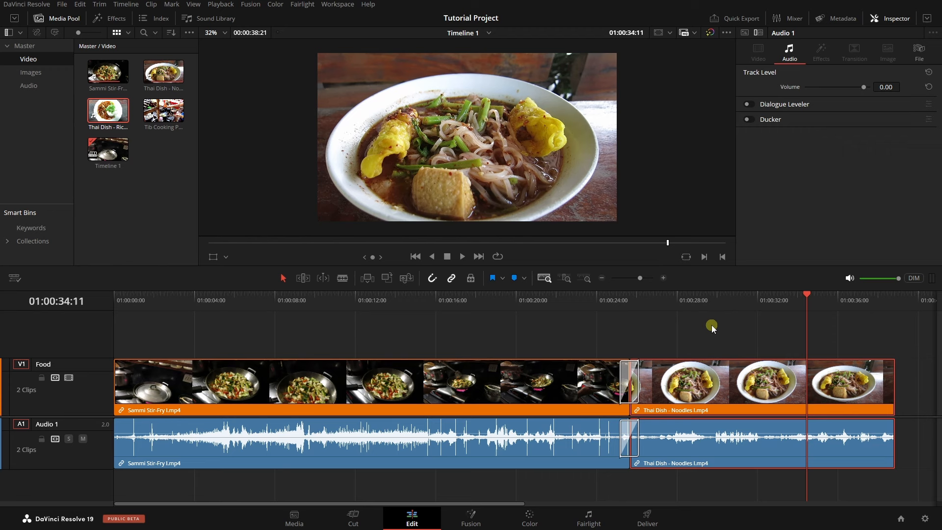
pyautogui.click(677, 334)
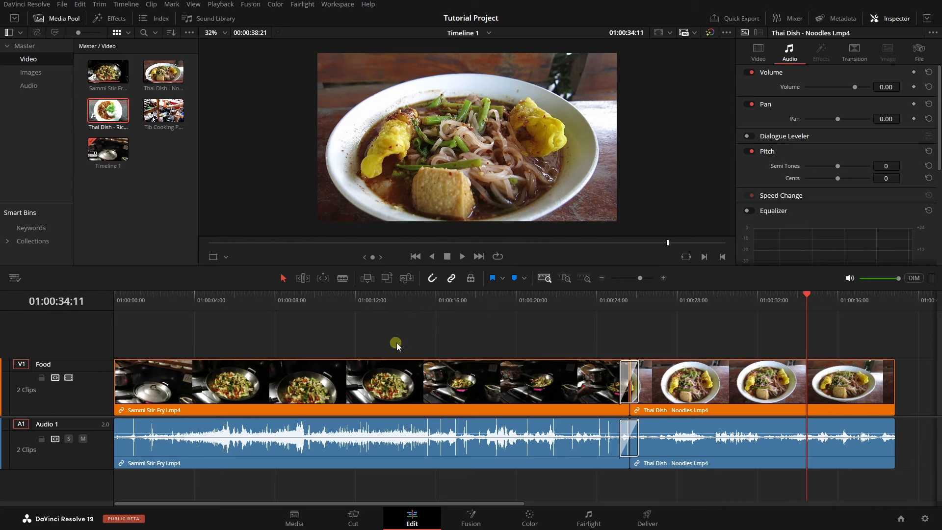
# Step: Scrub through the stir-fry clip and split it at 01:00:09:19
pyautogui.click(393, 304)
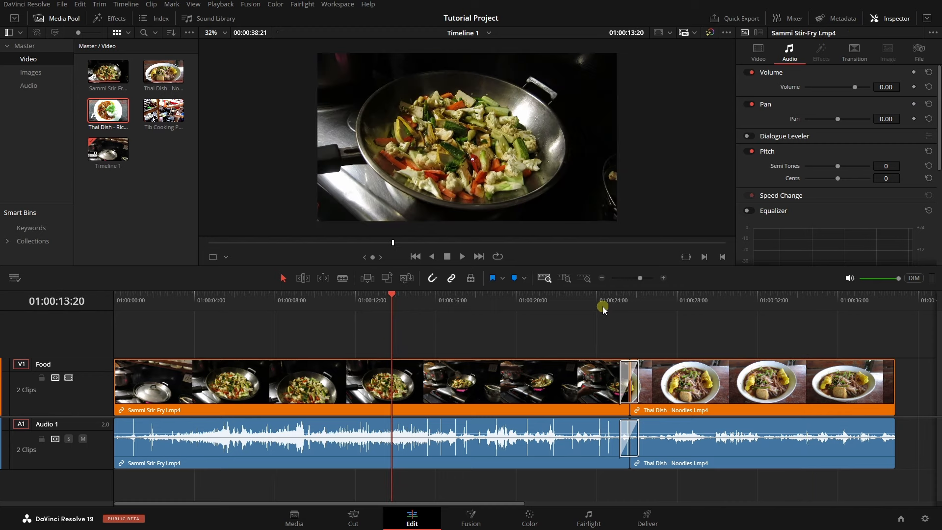
pyautogui.click(491, 302)
pyautogui.click(552, 301)
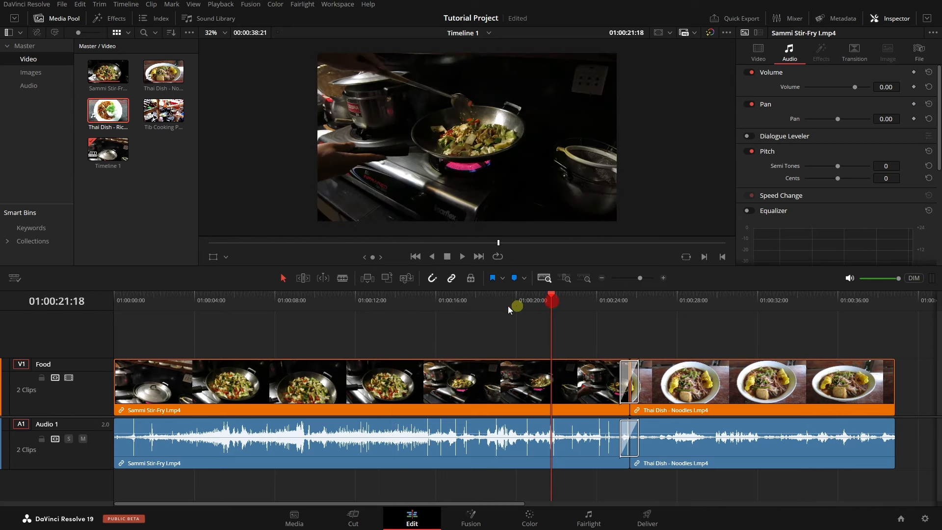
pyautogui.click(378, 302)
pyautogui.click(311, 300)
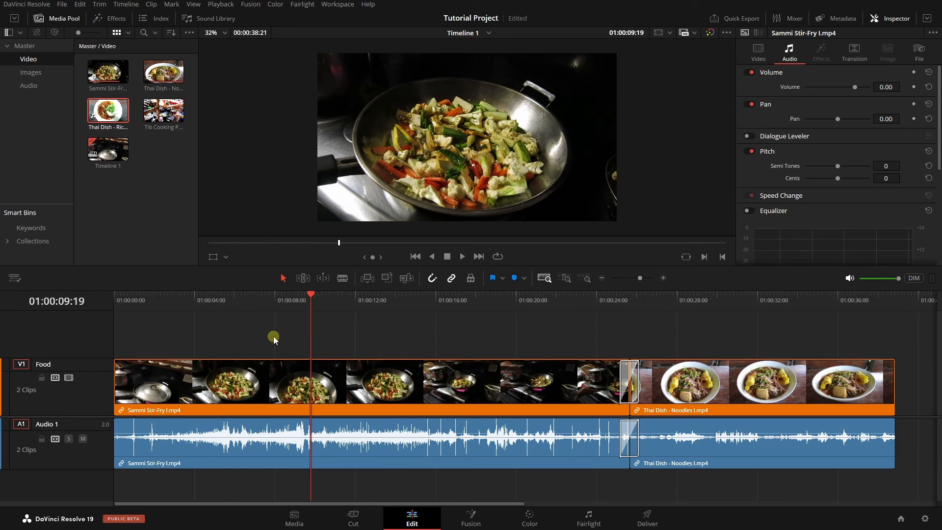
pyautogui.hotkey('ctrl', 'b')
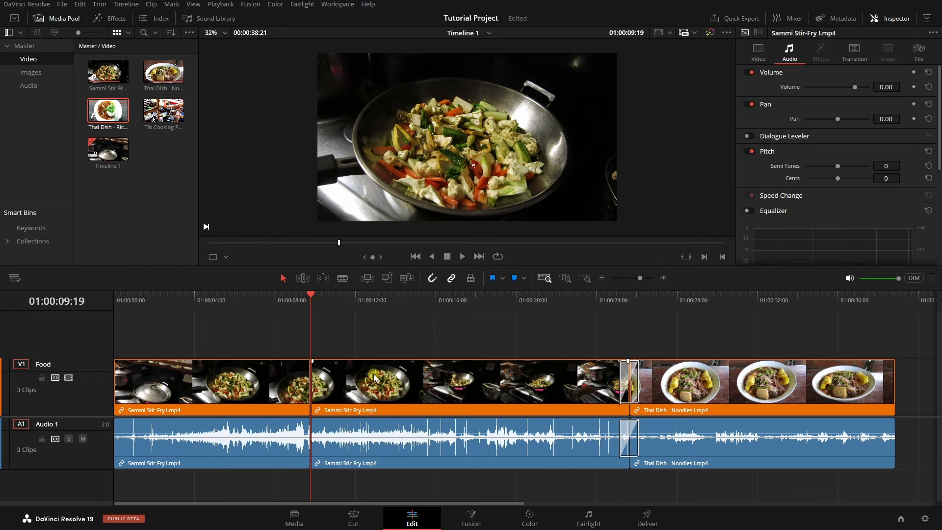
# Step: Select each stir-fry piece in turn, and rejoin them by removing the through edit between them
pyautogui.click(374, 375)
pyautogui.click(219, 386)
pyautogui.click(395, 400)
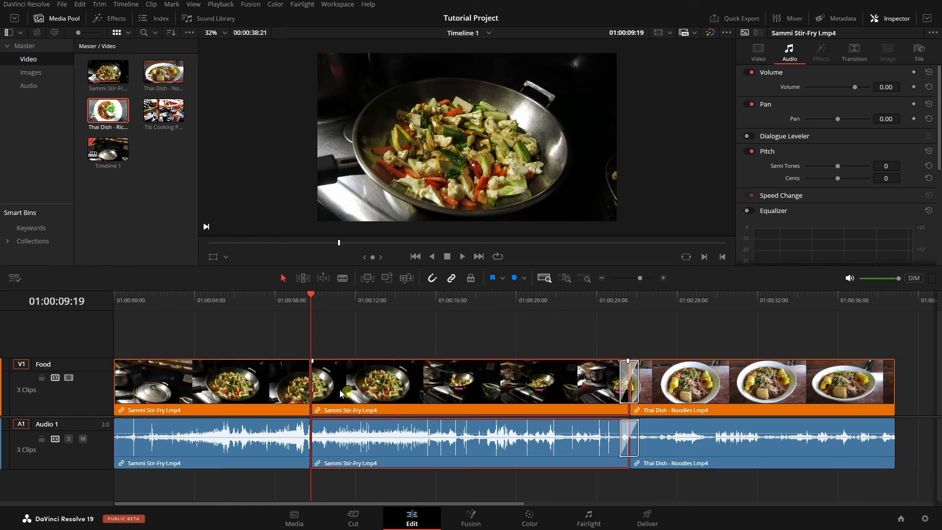
pyautogui.click(318, 453)
pyautogui.hotkey('alt', '\\')
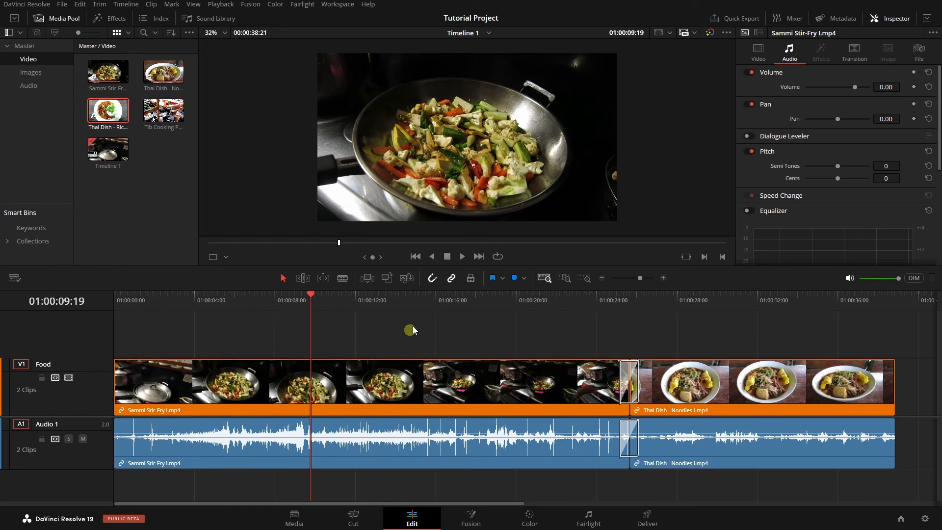
# Step: Split the stir-fry clip at 01:00:11:15 and at 01:00:18:00
pyautogui.click(429, 301)
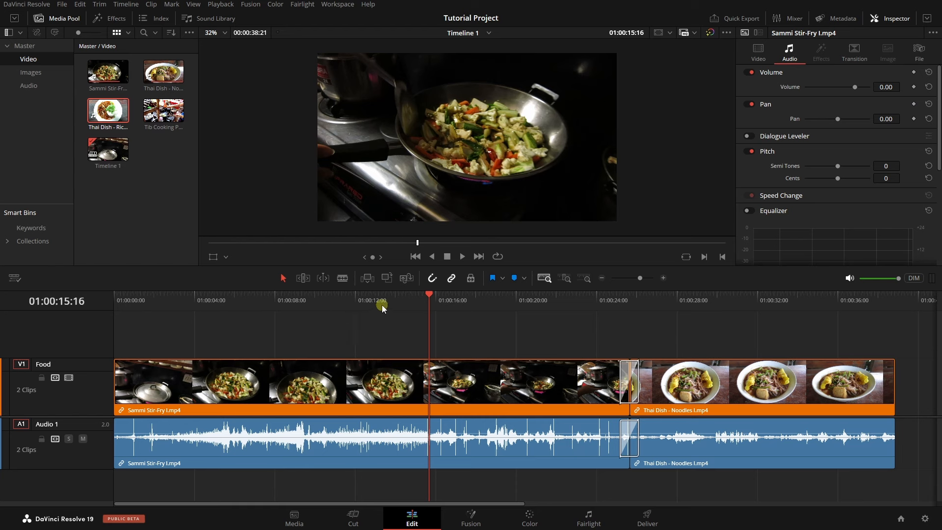
pyautogui.click(349, 302)
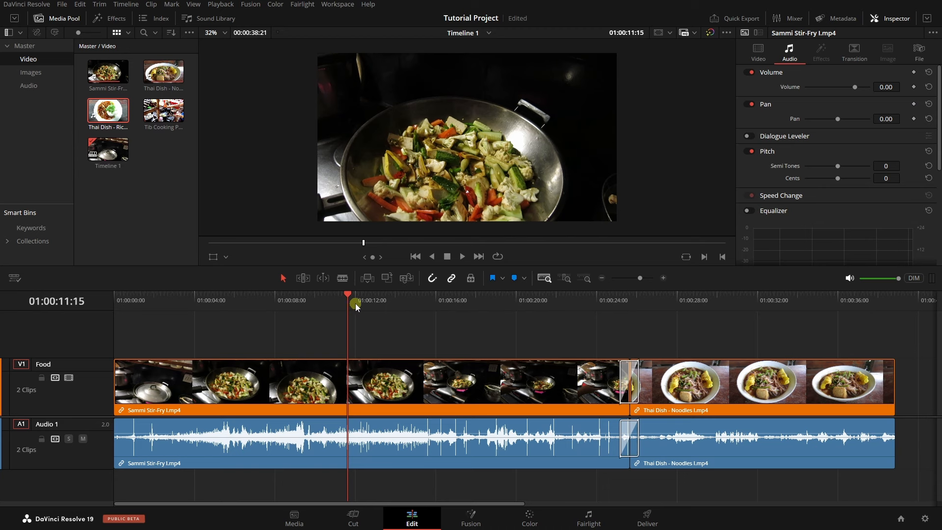
pyautogui.hotkey('ctrl', 'b')
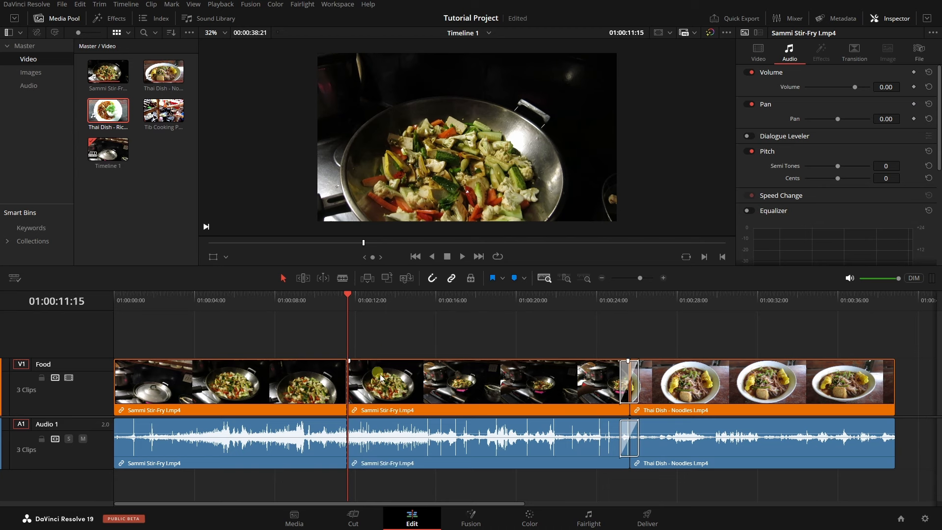
pyautogui.click(476, 300)
pyautogui.hotkey('ctrl', 'b')
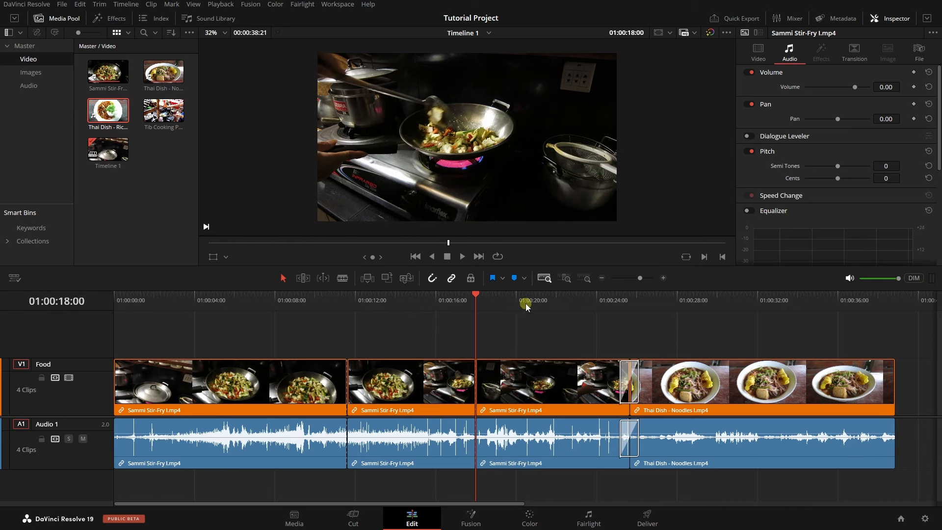
# Step: Split the last stir-fry section a little before 01:00:22:00 and the noodles clip at 01:00:30:09
pyautogui.click(550, 300)
pyautogui.hotkey('ctrl', 'b')
pyautogui.click(725, 300)
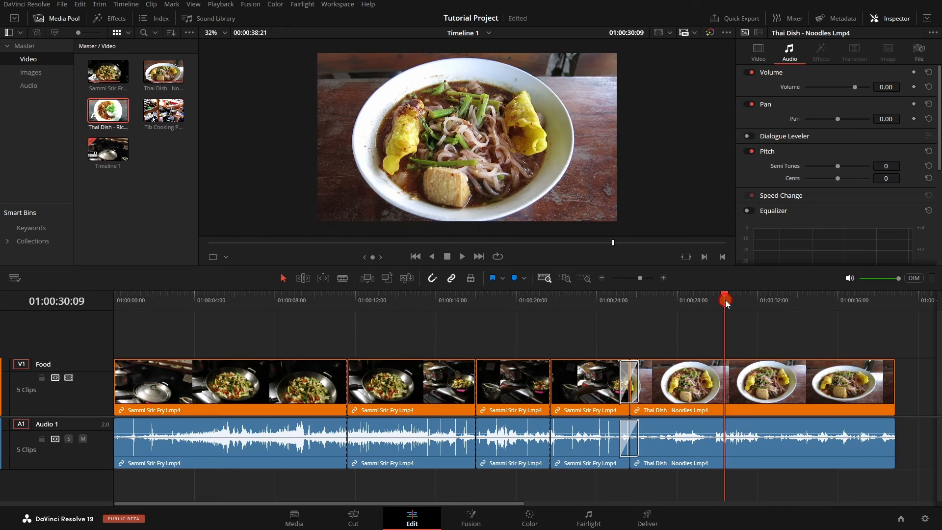
pyautogui.hotkey('ctrl', 'b')
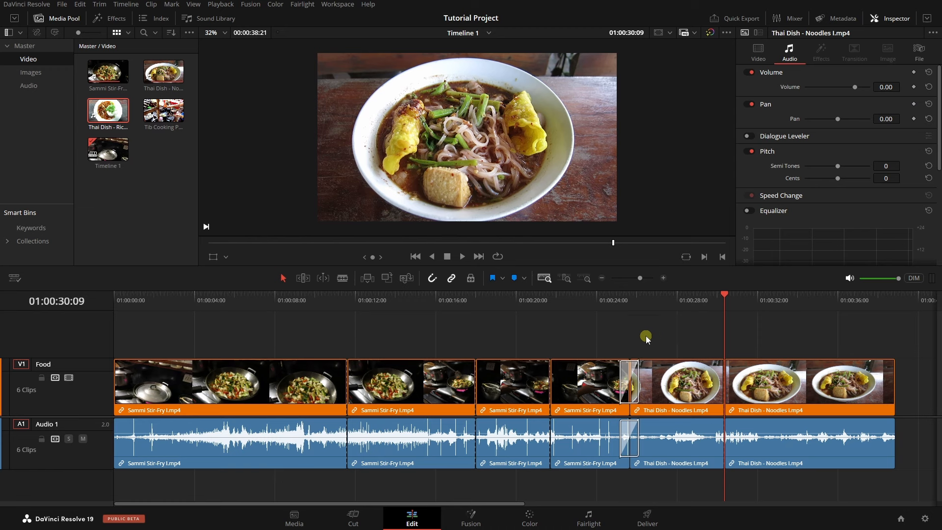
# Step: Search the keyboard customization commands for "split" and find the shortcuts assigned to Split Clip
pyautogui.click(21, 5)
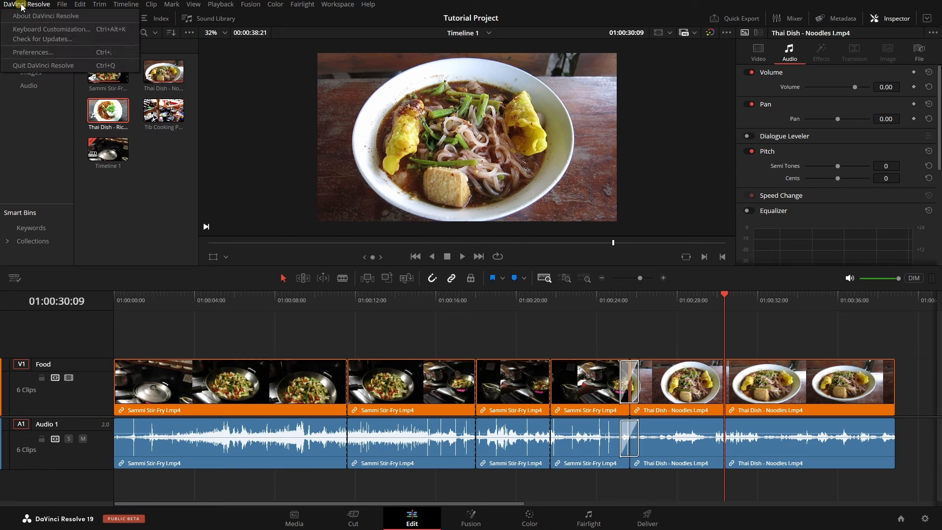
pyautogui.click(58, 30)
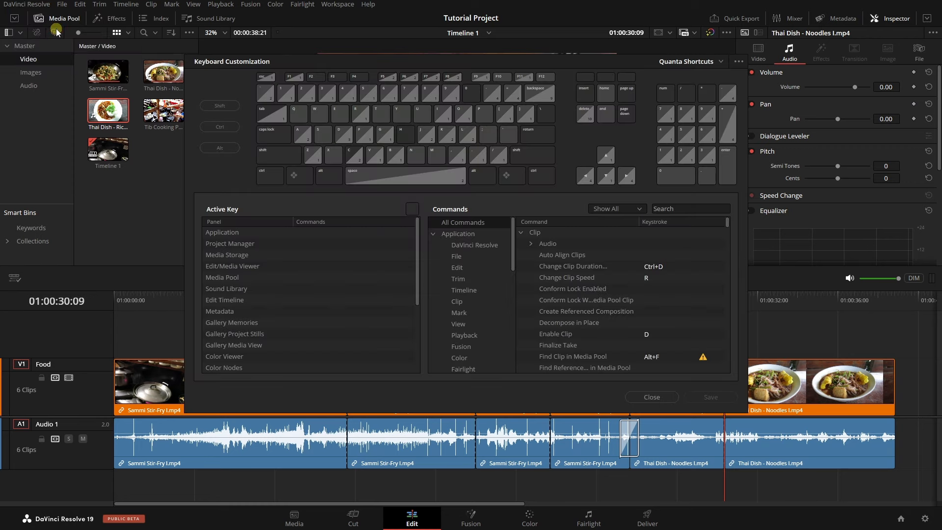
pyautogui.click(673, 208)
pyautogui.write('split')
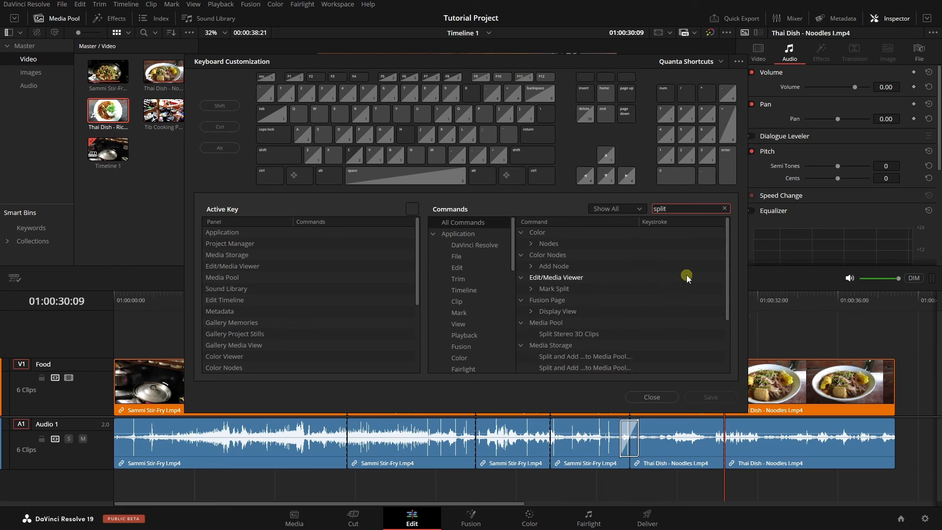
pyautogui.scroll(-2, 686, 278)
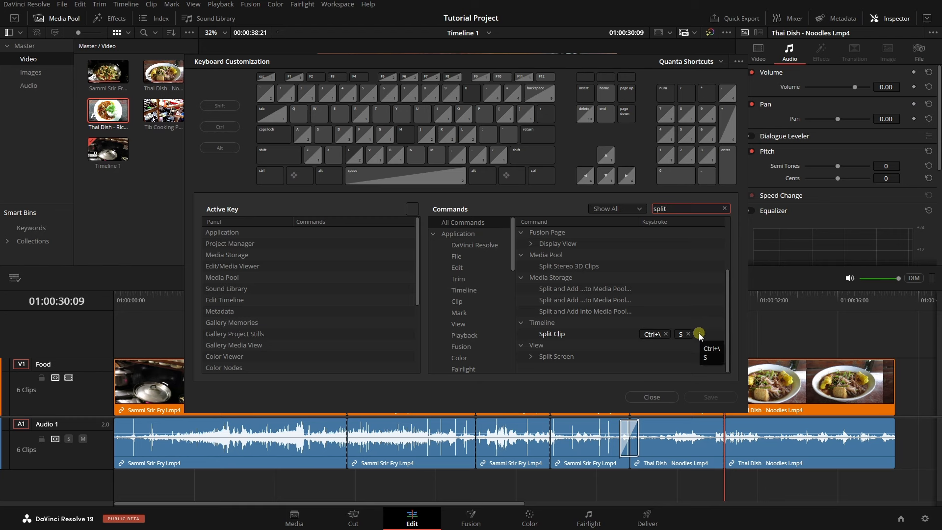
# Step: Start adding another shortcut for Split Clip without entering one, and close the keyboard customization with the search cleared
pyautogui.click(700, 334)
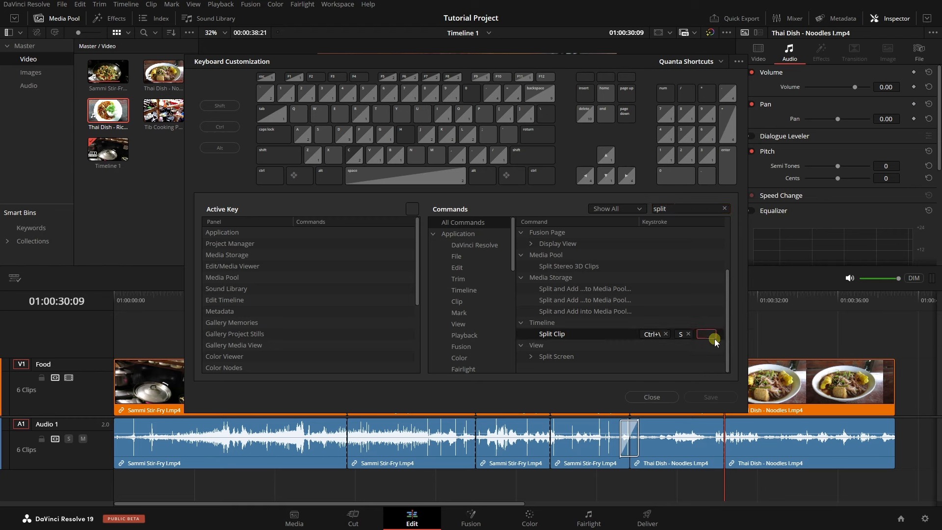
pyautogui.click(711, 313)
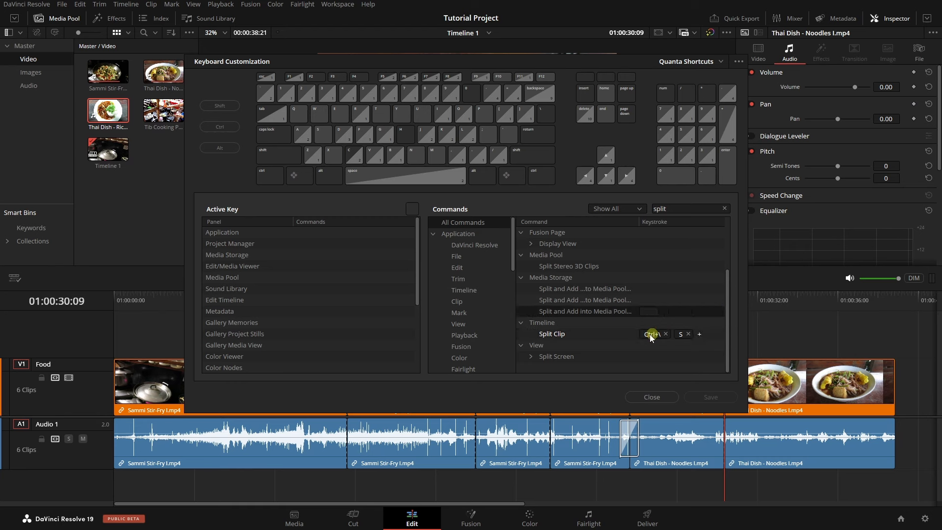
pyautogui.click(724, 209)
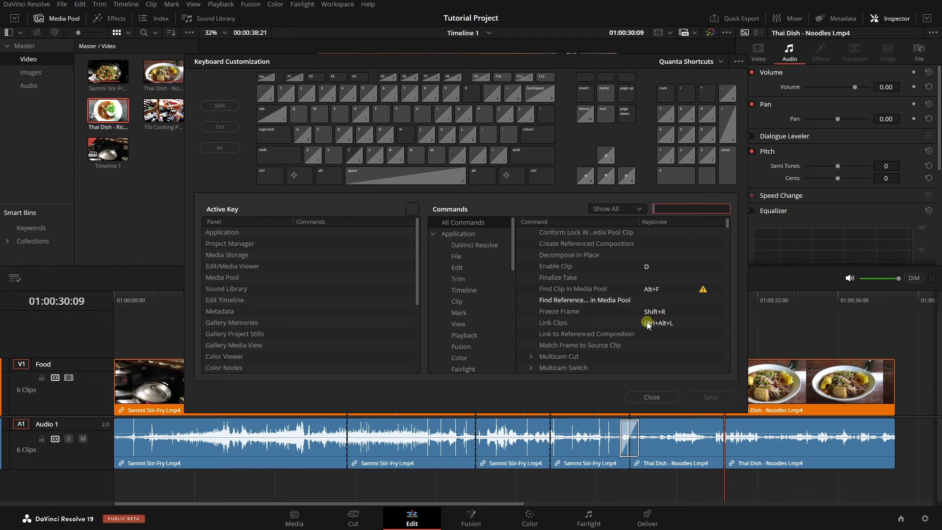
pyautogui.click(653, 397)
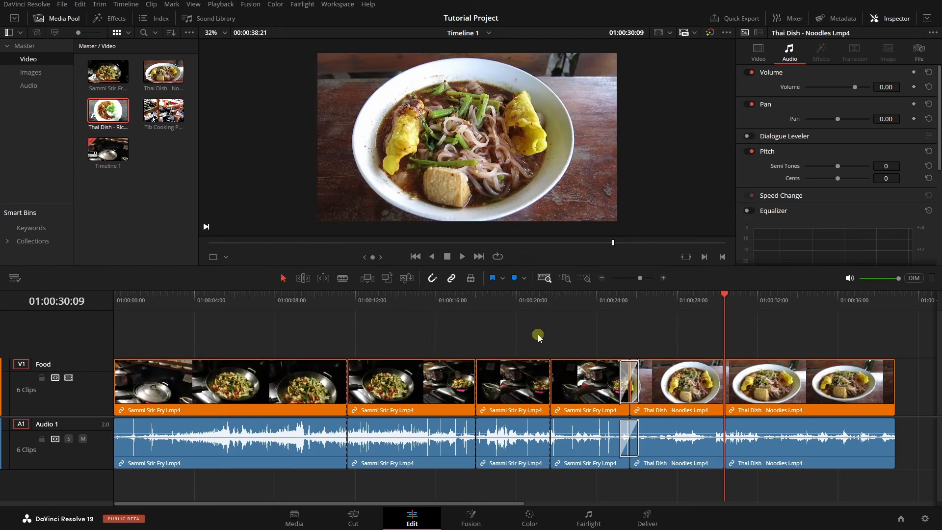
# Step: Lock the Food video track, try to drag out the first stir-fry clip's audio start, and unlock the track
pyautogui.click(248, 378)
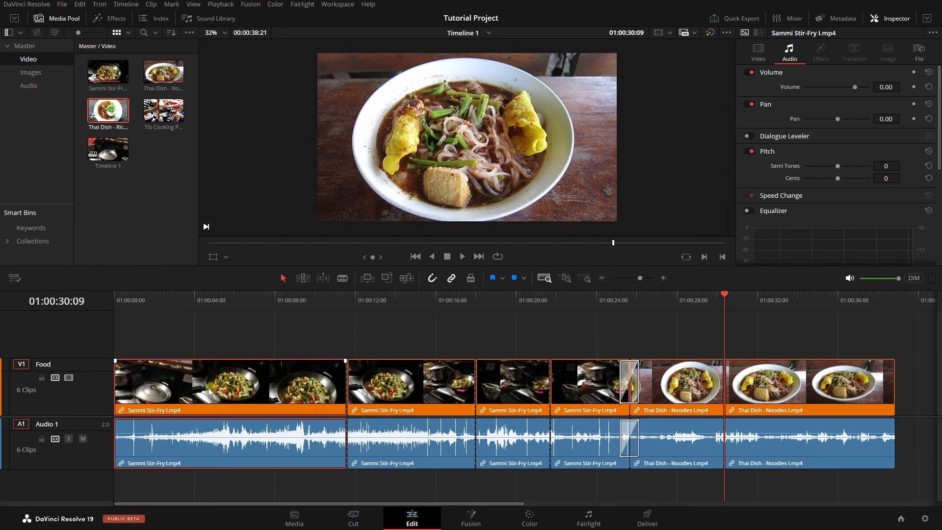
pyautogui.click(42, 377)
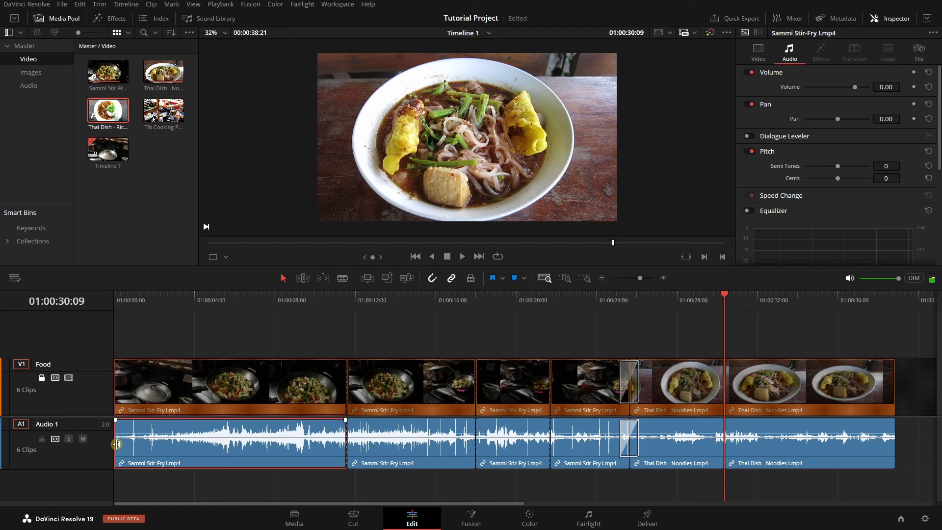
pyautogui.moveTo(117, 444)
pyautogui.mouseDown()
pyautogui.moveTo(249, 447)
pyautogui.moveTo(115, 445)
pyautogui.mouseUp()
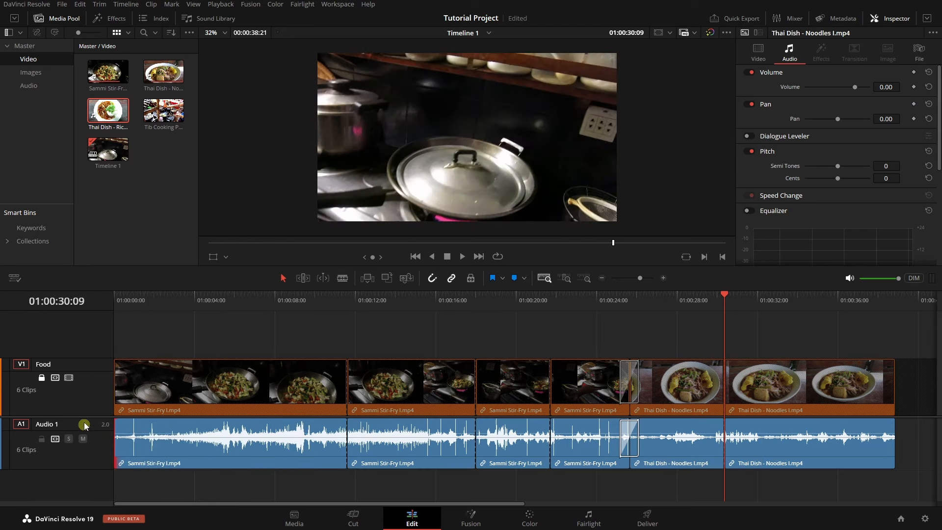
pyautogui.click(41, 378)
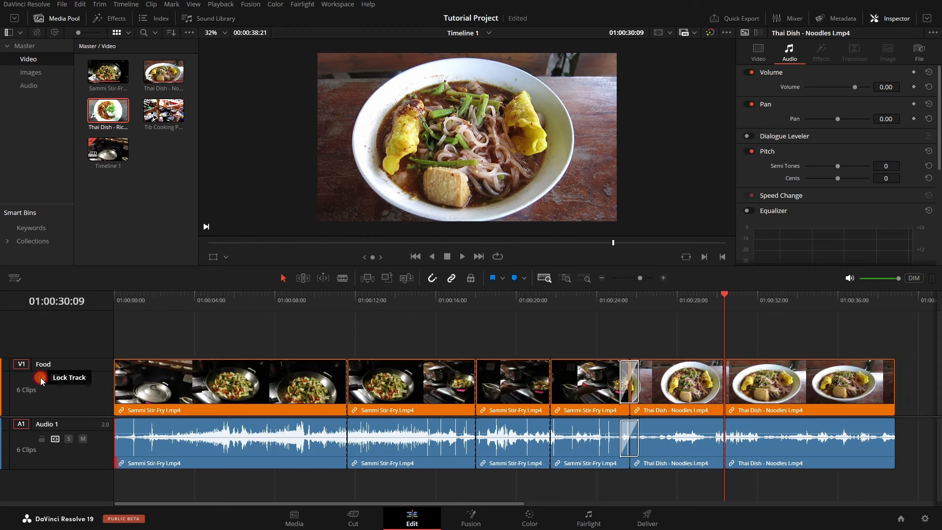
# Step: Unlink the video and audio of the first stir-fry clip on the timeline and clear the selection
pyautogui.click(233, 391)
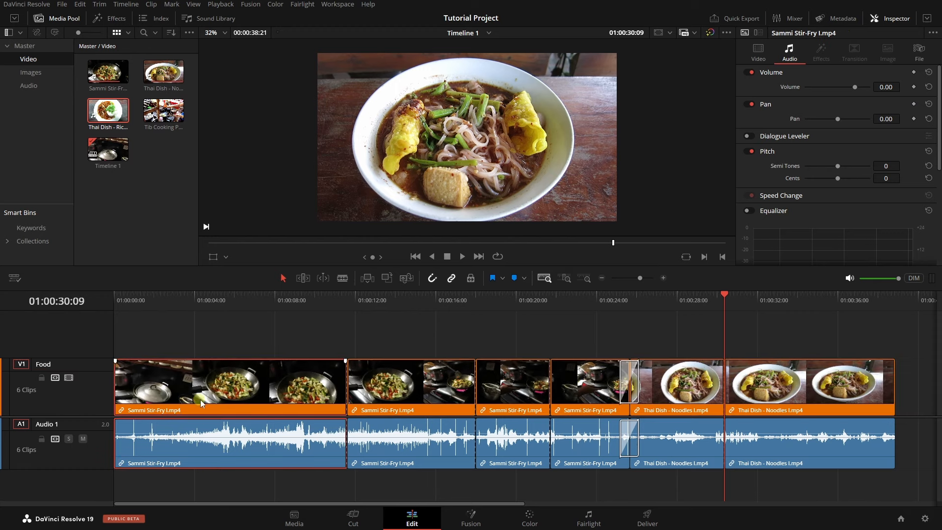
pyautogui.rightClick(248, 388)
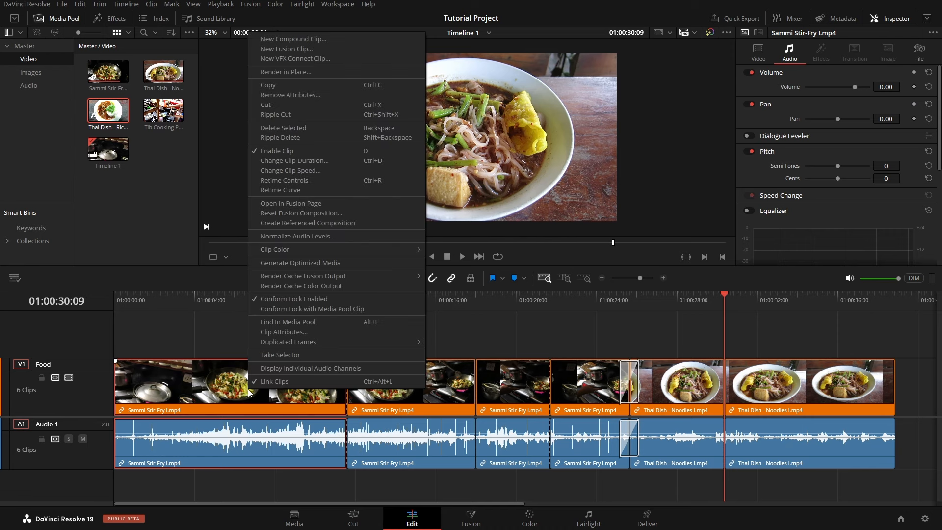
pyautogui.click(290, 380)
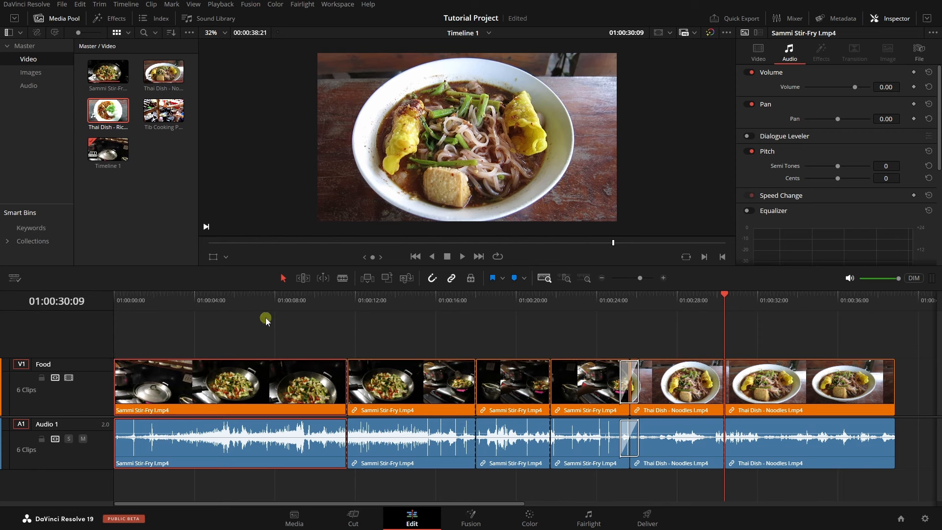
pyautogui.click(235, 328)
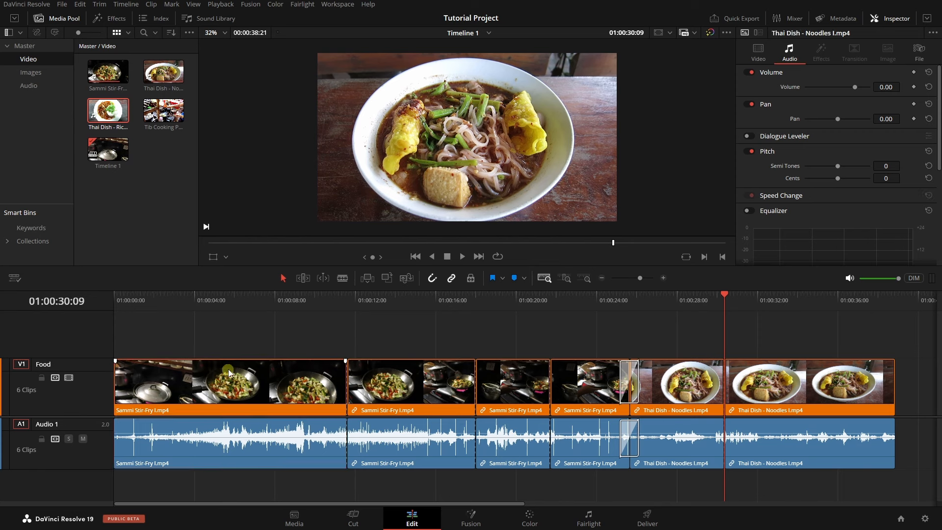
# Step: Try trimming the starts of the unlinked first stir-fry clip's audio and video independently of each other
pyautogui.click(196, 447)
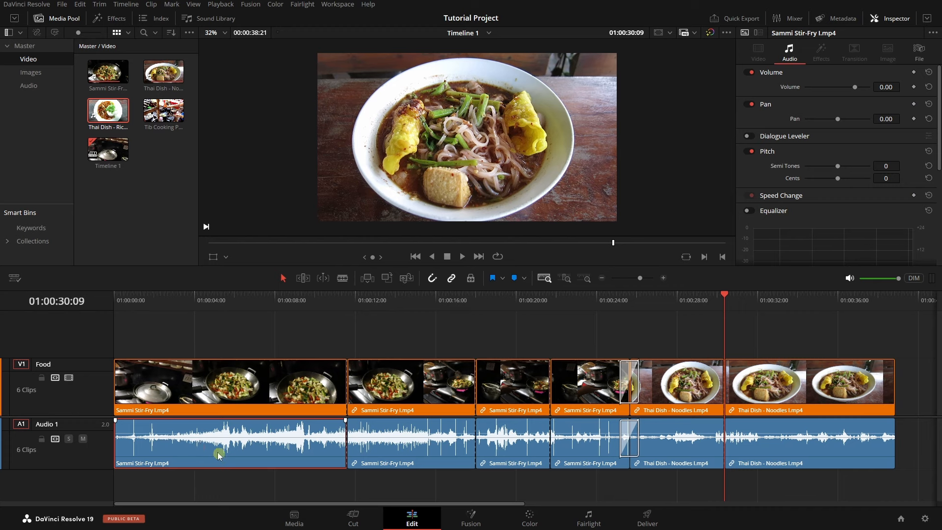
pyautogui.moveTo(119, 441)
pyautogui.mouseDown()
pyautogui.moveTo(198, 441)
pyautogui.moveTo(117, 441)
pyautogui.mouseUp()
pyautogui.click(211, 384)
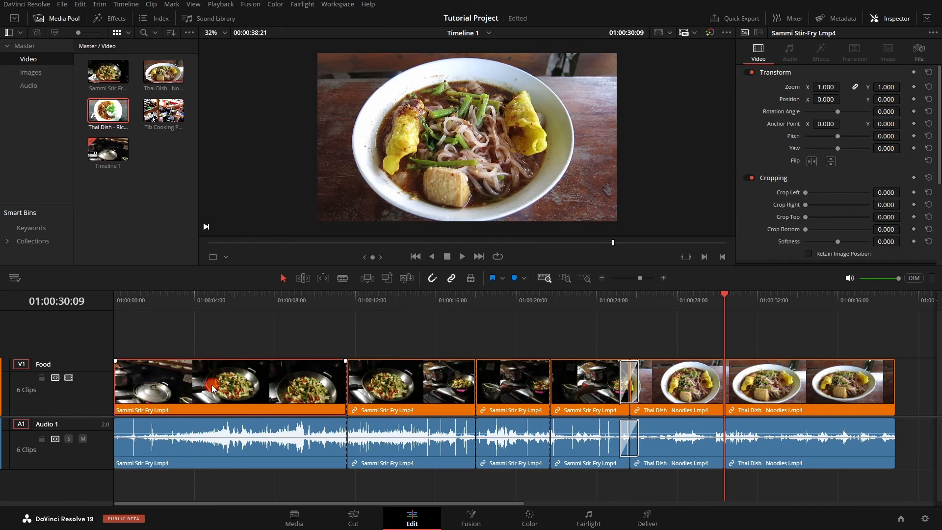
pyautogui.moveTo(123, 385)
pyautogui.mouseDown()
pyautogui.moveTo(222, 387)
pyautogui.moveTo(115, 387)
pyautogui.mouseUp()
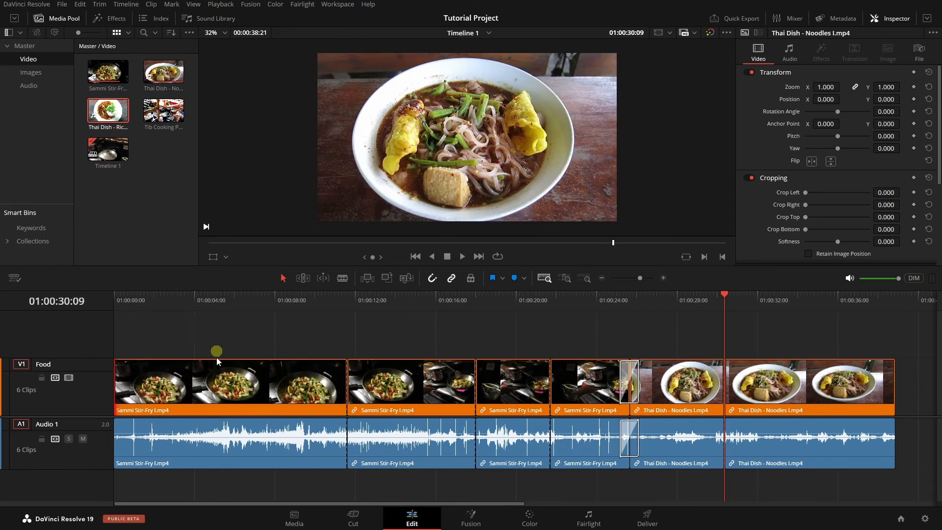
# Step: Relink the first stir-fry clip's video and audio on the timeline and clear the selection
pyautogui.click(219, 389)
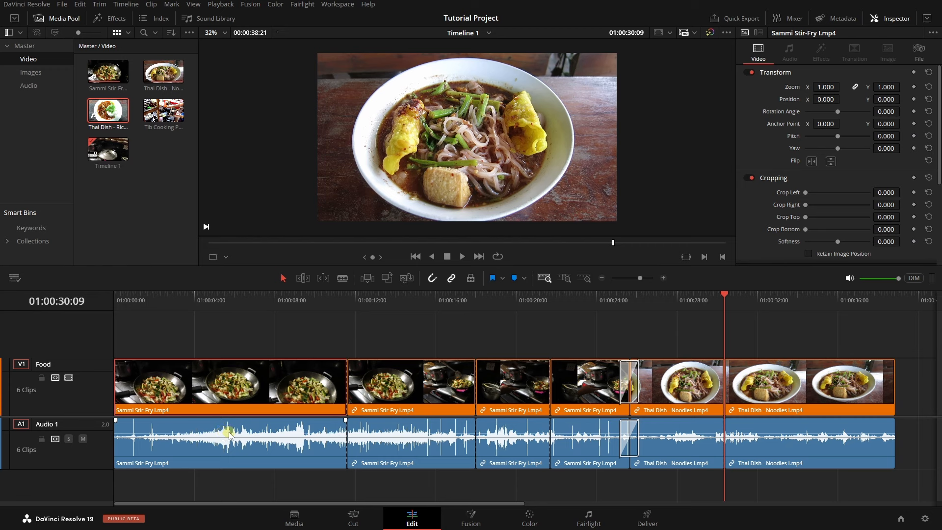
pyautogui.click(234, 448)
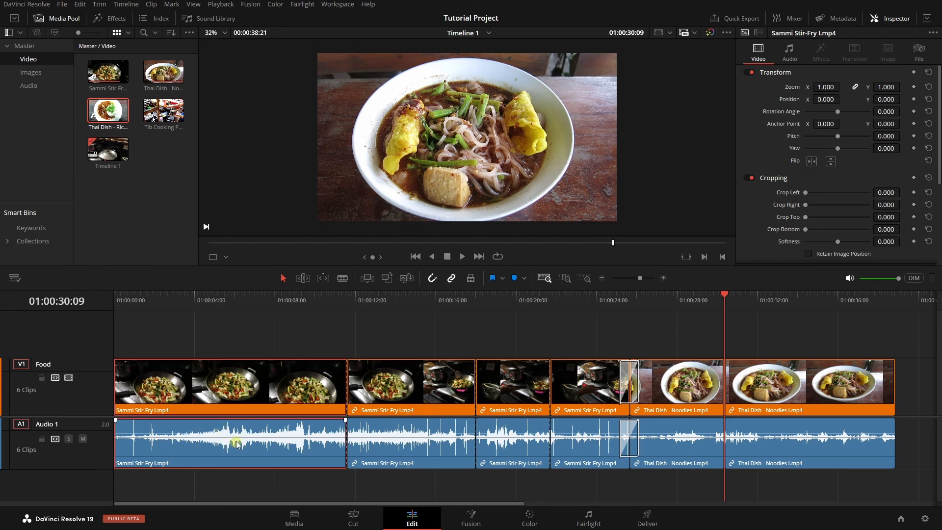
pyautogui.rightClick(254, 448)
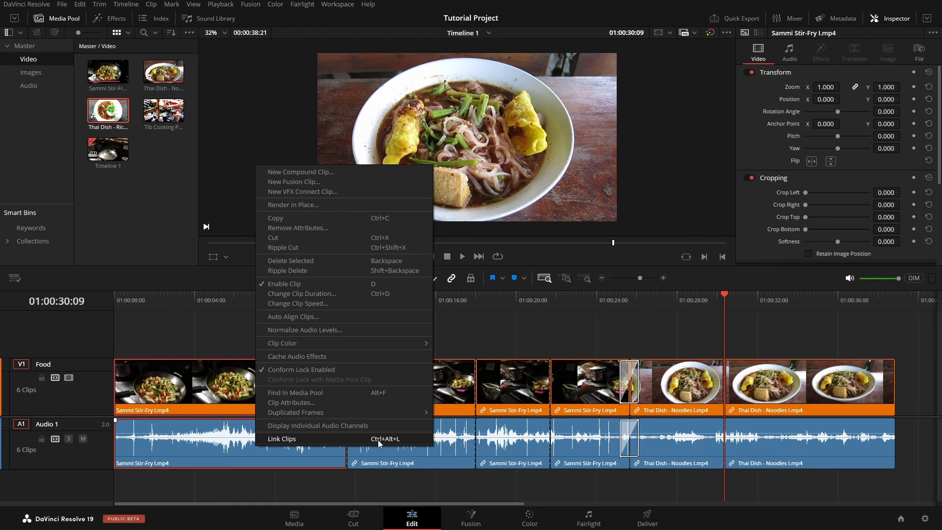
pyautogui.click(329, 443)
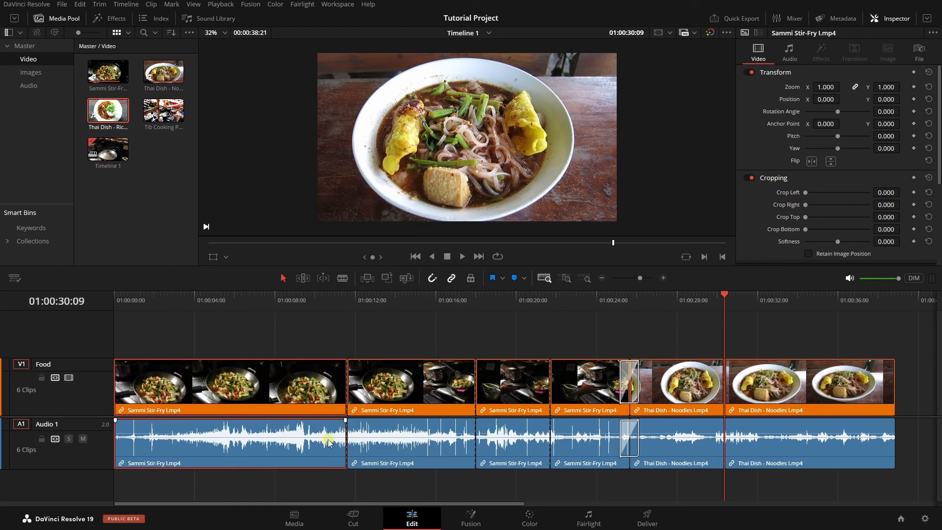
pyautogui.click(290, 326)
# Step: Try trimming the relinked first stir-fry clip at its start and its end, with video and audio together
pyautogui.click(238, 391)
pyautogui.moveTo(120, 383); pyautogui.dragTo(211, 385)
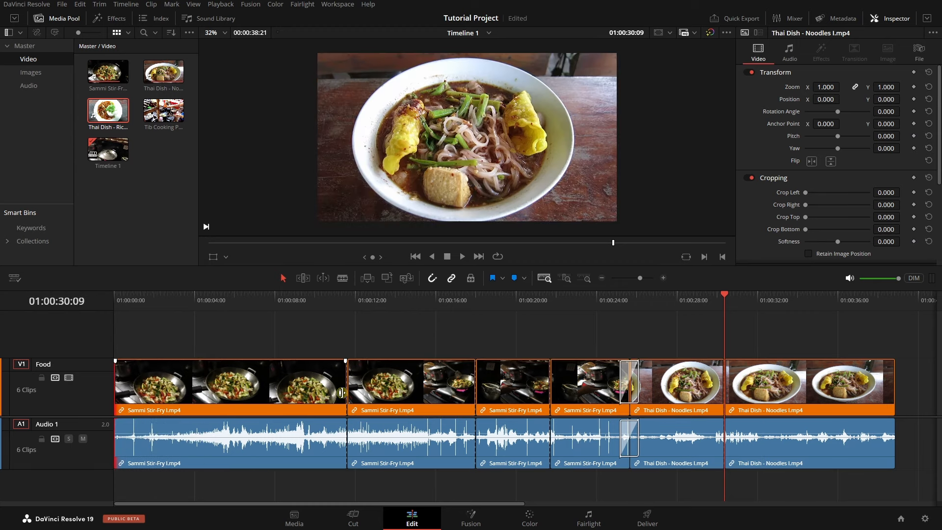
pyautogui.moveTo(342, 438)
pyautogui.mouseDown()
pyautogui.moveTo(284, 438)
pyautogui.moveTo(338, 442)
pyautogui.mouseUp()
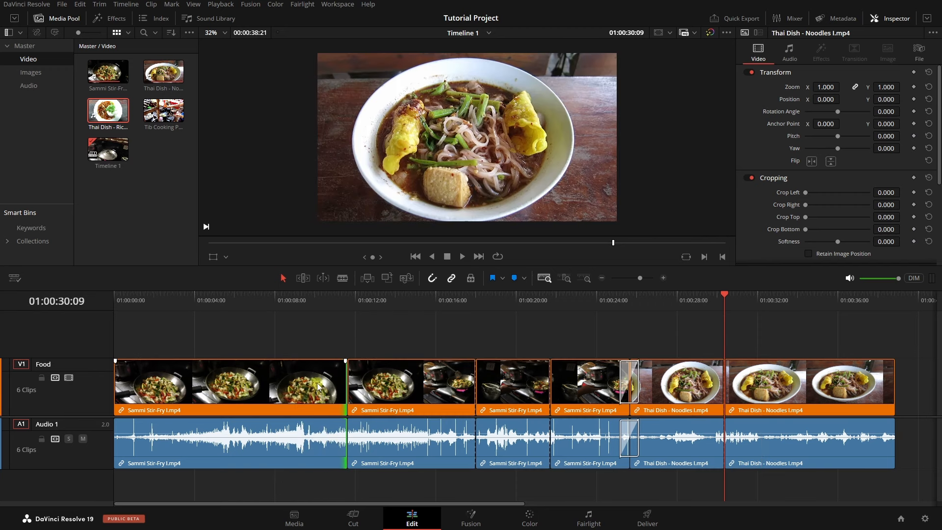
# Step: Turn off linked selection for the timeline and select the video and audio halves of the second and third stir-fry clips individually
pyautogui.click(451, 279)
pyautogui.click(419, 386)
pyautogui.click(403, 455)
pyautogui.click(503, 391)
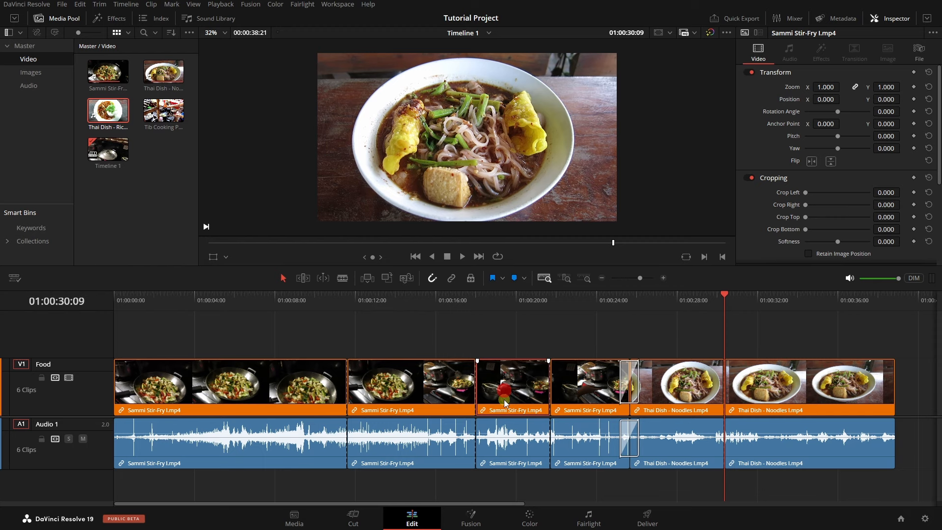
pyautogui.click(510, 459)
# Step: Independently trim the fourth clip's video start, the second clip's audio end and the first clip's video start by about 1 to 2.5 seconds
pyautogui.click(578, 390)
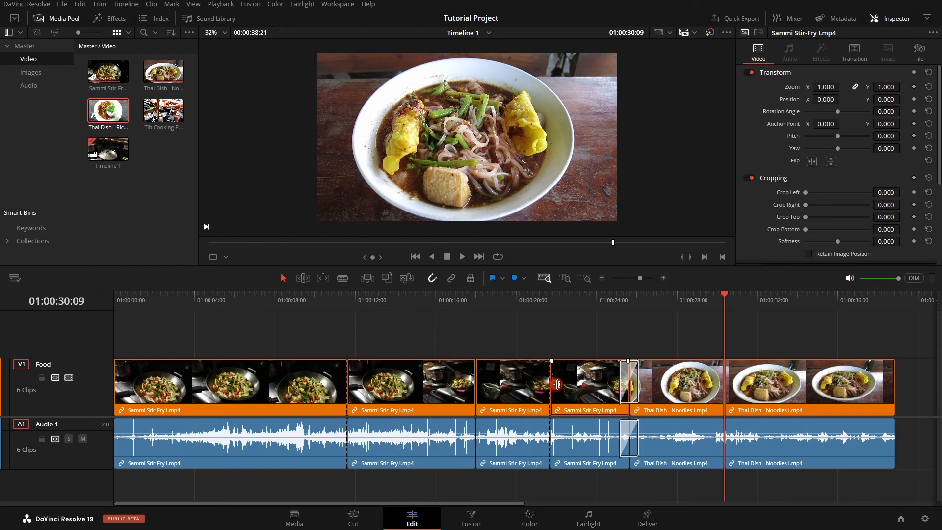
pyautogui.moveTo(557, 384); pyautogui.dragTo(572, 384)
pyautogui.click(465, 446)
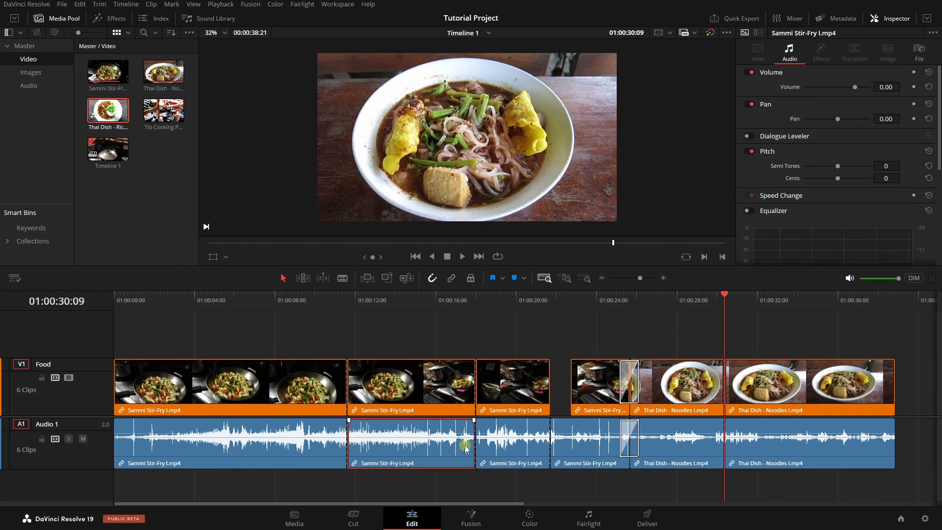
pyautogui.moveTo(473, 444); pyautogui.dragTo(443, 445)
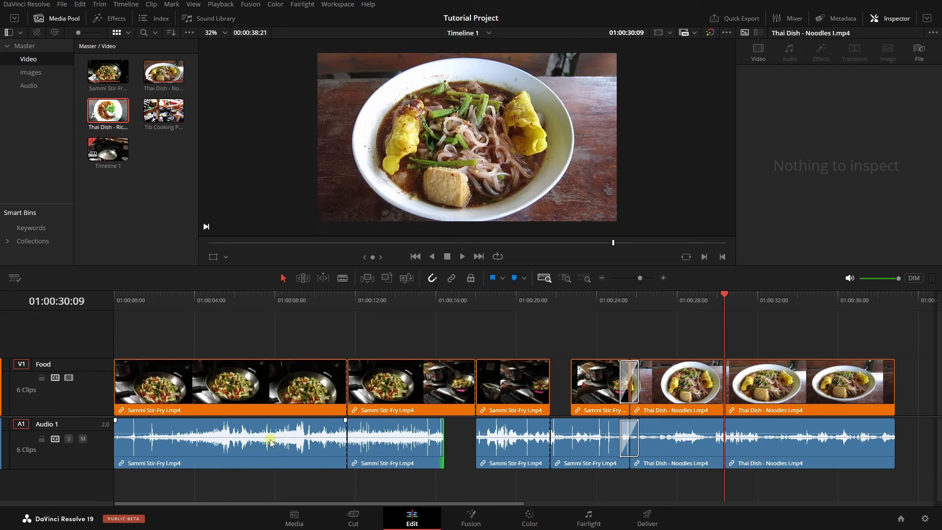
pyautogui.click(221, 387)
pyautogui.moveTo(117, 389); pyautogui.dragTo(176, 389)
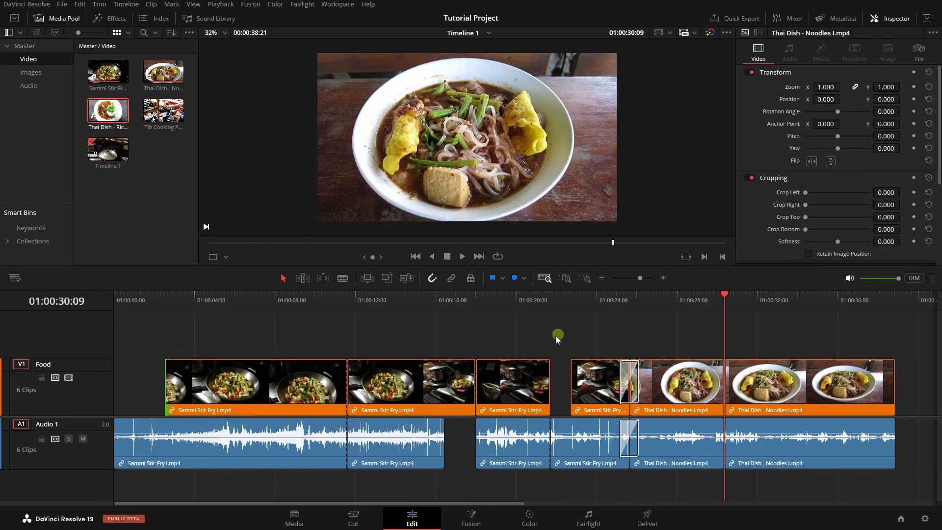
# Step: Undo the separate video and audio trims and turn linked selection back on
pyautogui.hotkey('ctrl', 'z')
pyautogui.hotkey('ctrl', 'z')
pyautogui.hotkey('ctrl', 'z')
pyautogui.hotkey('ctrl', 'z')
pyautogui.hotkey('ctrl', 'z')
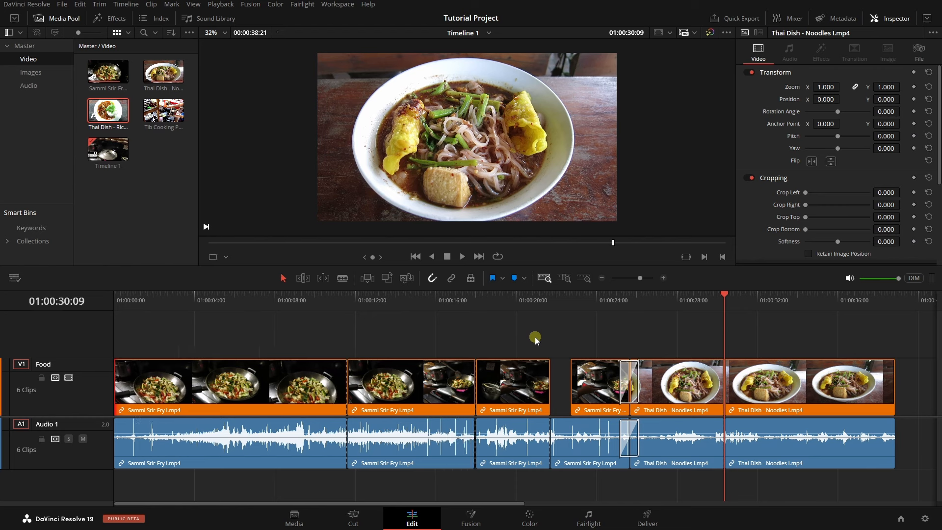
pyautogui.click(451, 277)
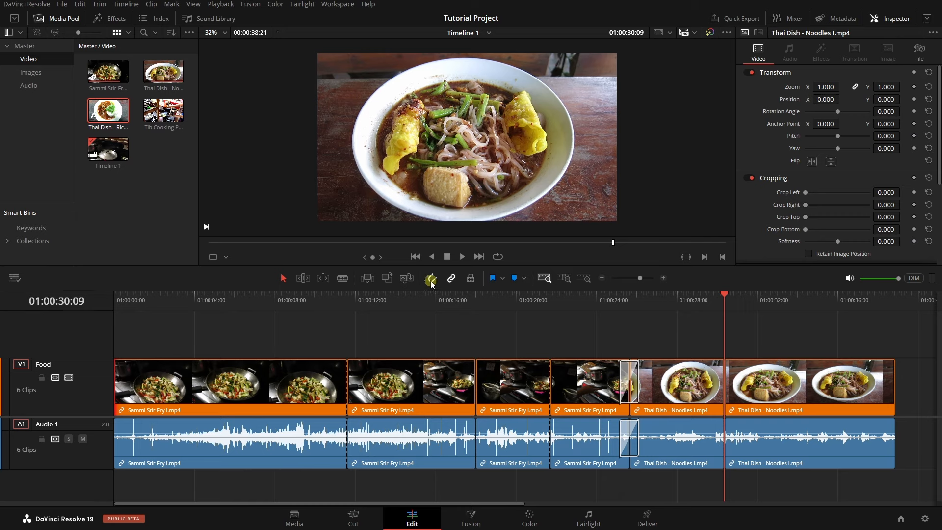
# Step: Try trimming the second stir-fry clip's end, and move the playhead by way of 01:00:15:09 to the start of the timeline
pyautogui.moveTo(470, 389)
pyautogui.mouseDown()
pyautogui.moveTo(400, 390)
pyautogui.moveTo(460, 391)
pyautogui.moveTo(452, 391)
pyautogui.mouseUp()
pyautogui.moveTo(458, 392); pyautogui.dragTo(463, 358)
pyautogui.click(423, 301)
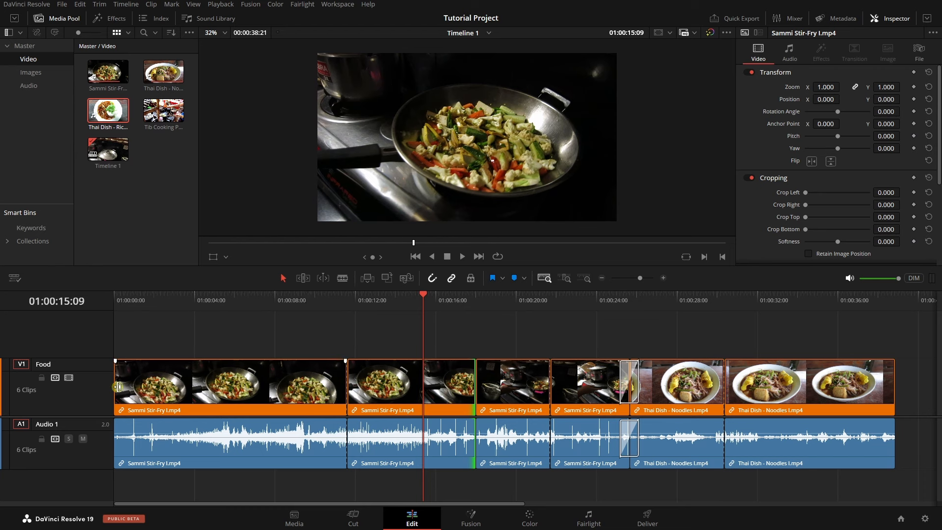
pyautogui.click(415, 256)
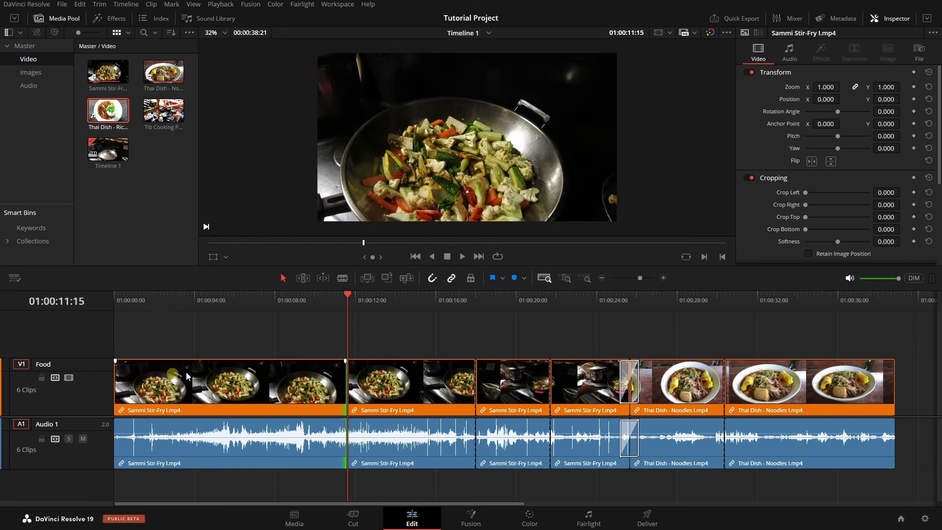
pyautogui.click(415, 256)
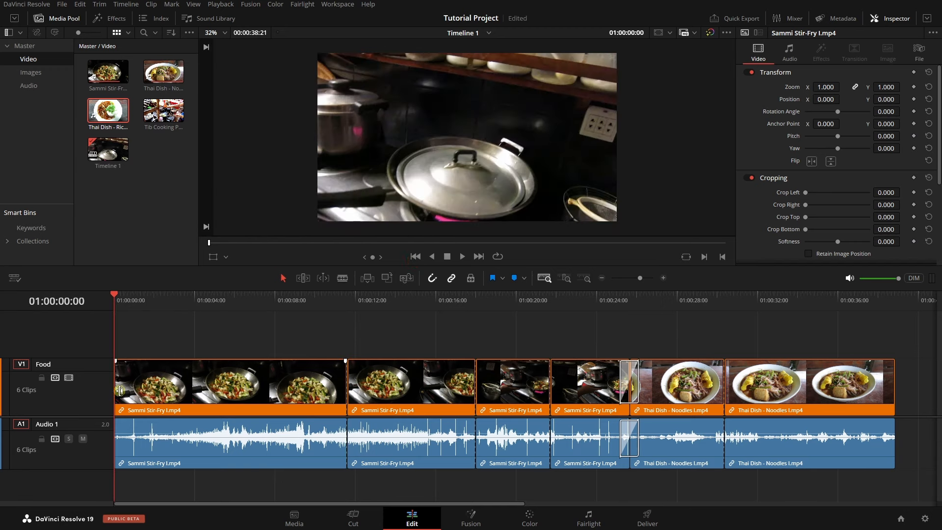
# Step: Trim about 2 seconds off the first stir-fry clip's start and shift all clips together to the timeline start to close the gap
pyautogui.moveTo(118, 388); pyautogui.dragTo(158, 390)
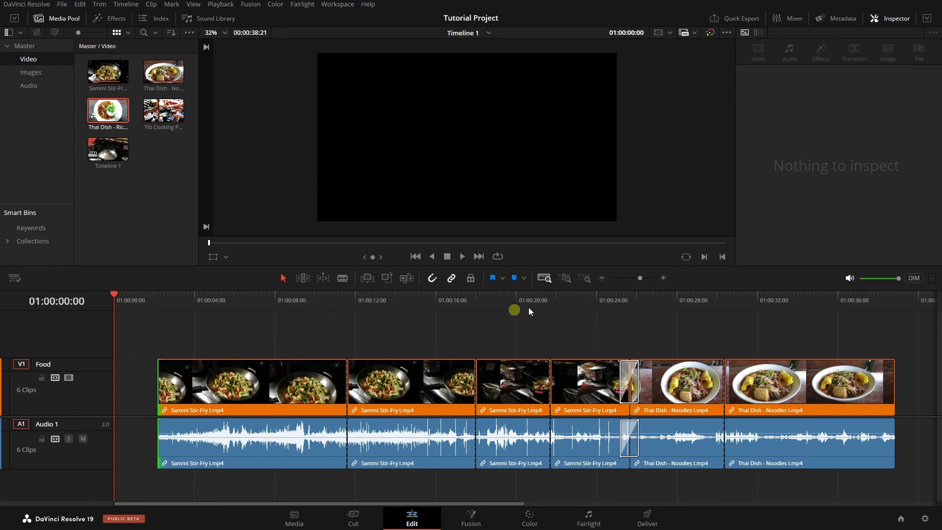
pyautogui.moveTo(920, 380); pyautogui.dragTo(240, 339)
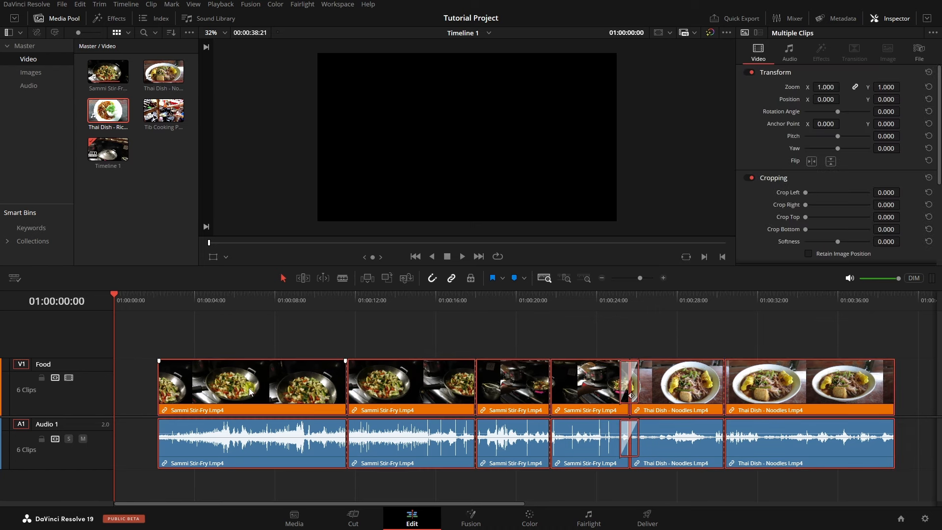
pyautogui.moveTo(254, 388); pyautogui.dragTo(183, 388)
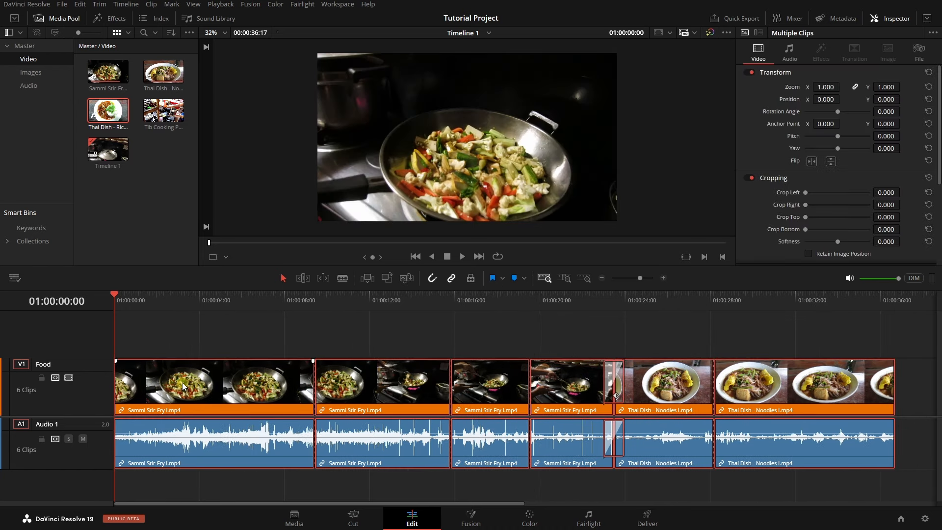
# Step: Undo the shift of all clips and extend the first stir-fry clip's start back to the beginning of the timeline
pyautogui.hotkey('ctrl', 'z')
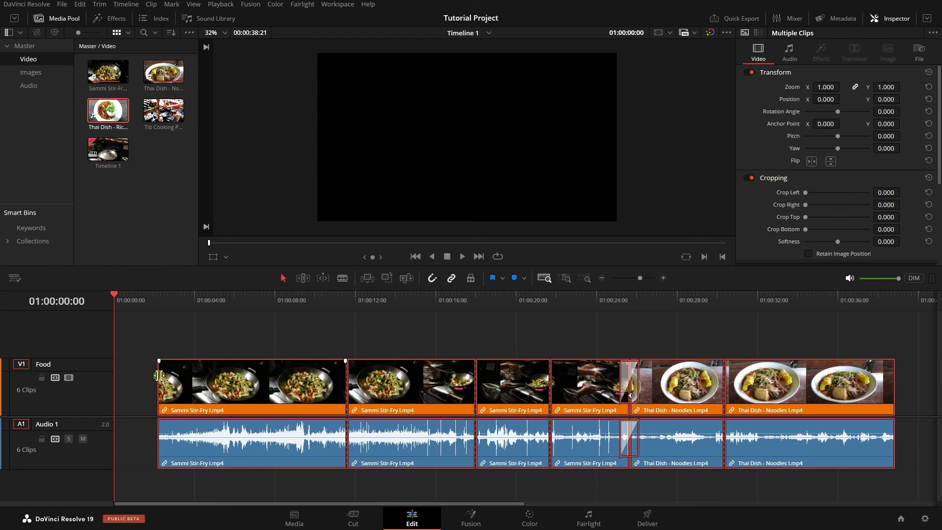
pyautogui.moveTo(159, 375); pyautogui.dragTo(115, 375)
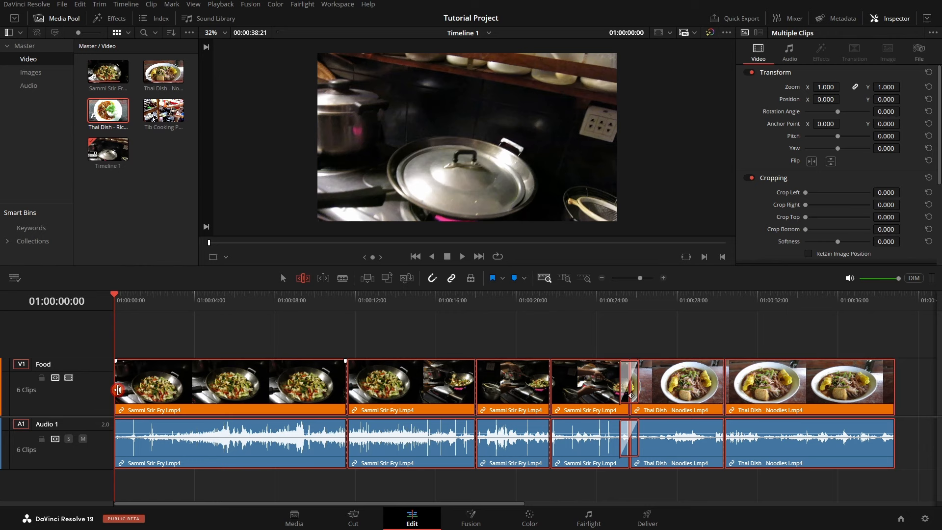
# Step: Ripple-trim the first clip's start by about 01:19 and lengthen the second clip's end by about 02:02, and return to Selection Mode
pyautogui.moveTo(118, 389); pyautogui.dragTo(156, 391)
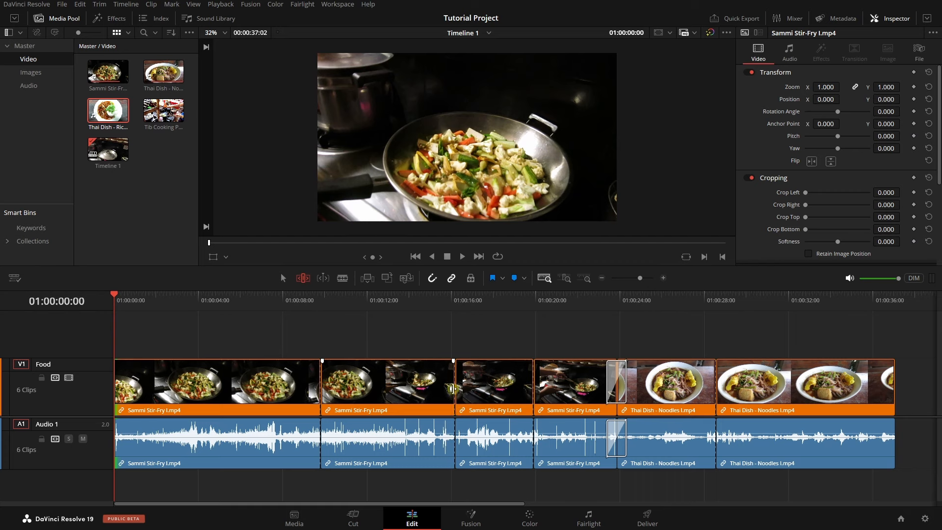
pyautogui.moveTo(449, 391); pyautogui.dragTo(499, 392)
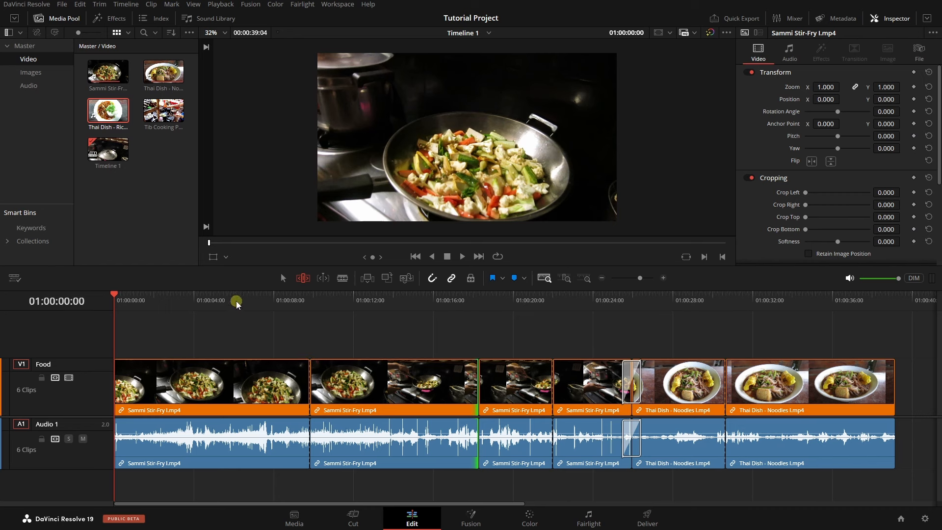
pyautogui.click(280, 279)
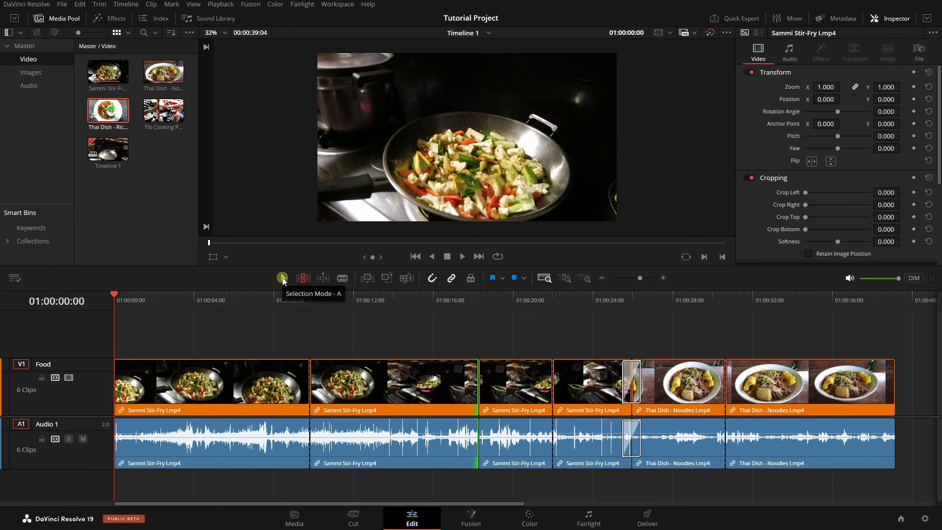
pyautogui.click(283, 278)
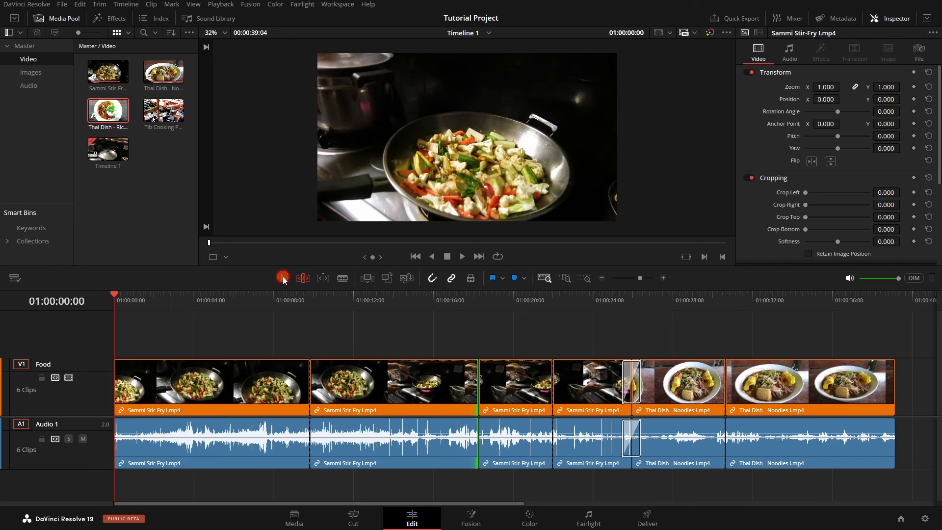
# Step: Roll the edit point between the second and third stir-fry clips about 0.8 seconds earlier
pyautogui.click(384, 381)
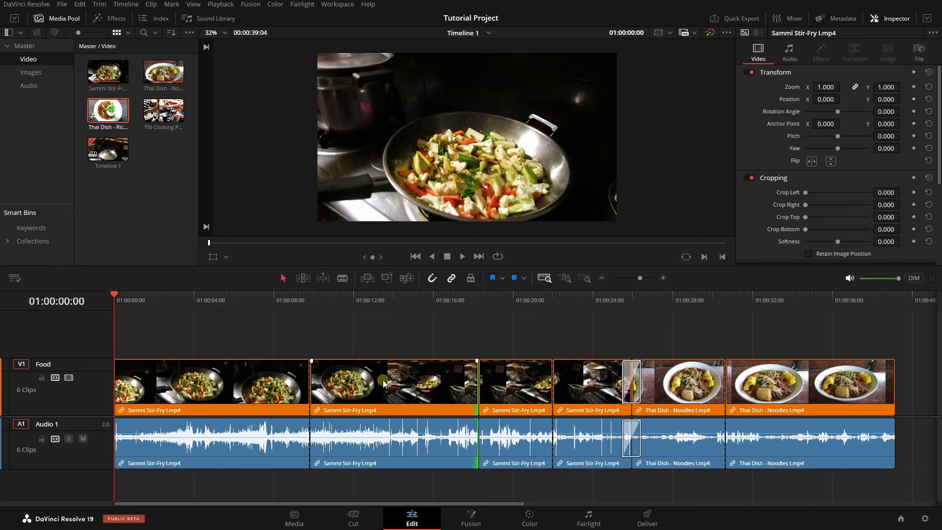
pyautogui.click(474, 386)
pyautogui.moveTo(477, 388)
pyautogui.mouseDown()
pyautogui.moveTo(425, 389)
pyautogui.moveTo(496, 389)
pyautogui.moveTo(405, 388)
pyautogui.moveTo(482, 388)
pyautogui.moveTo(436, 387)
pyautogui.moveTo(464, 389)
pyautogui.mouseUp()
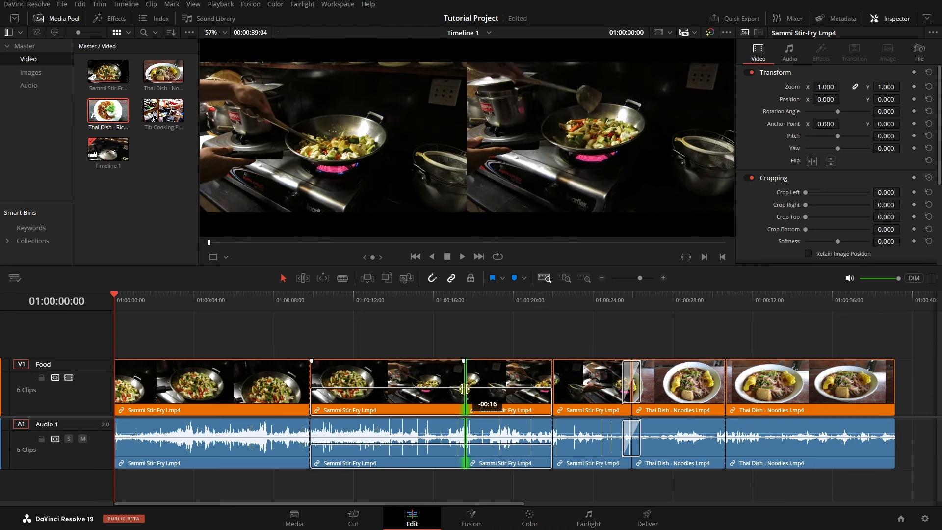
pyautogui.moveTo(469, 389); pyautogui.dragTo(463, 389)
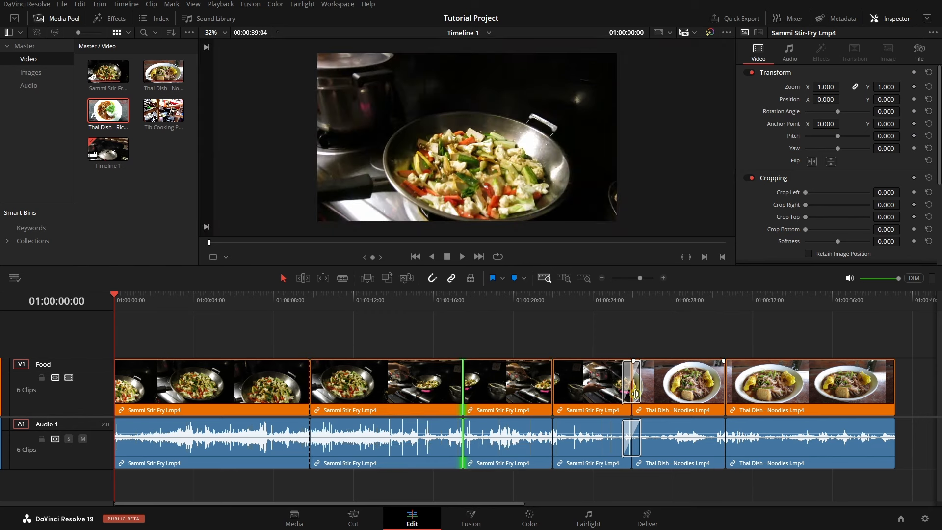
# Step: Delete the video and audio transitions between the last stir-fry clip and the first Thai noodles clip
pyautogui.click(637, 391)
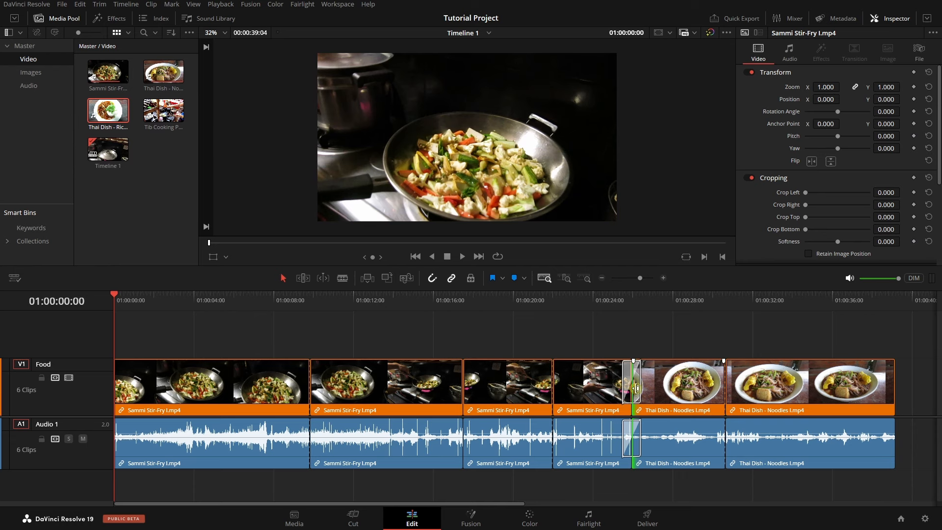
pyautogui.scroll(4, 639, 398)
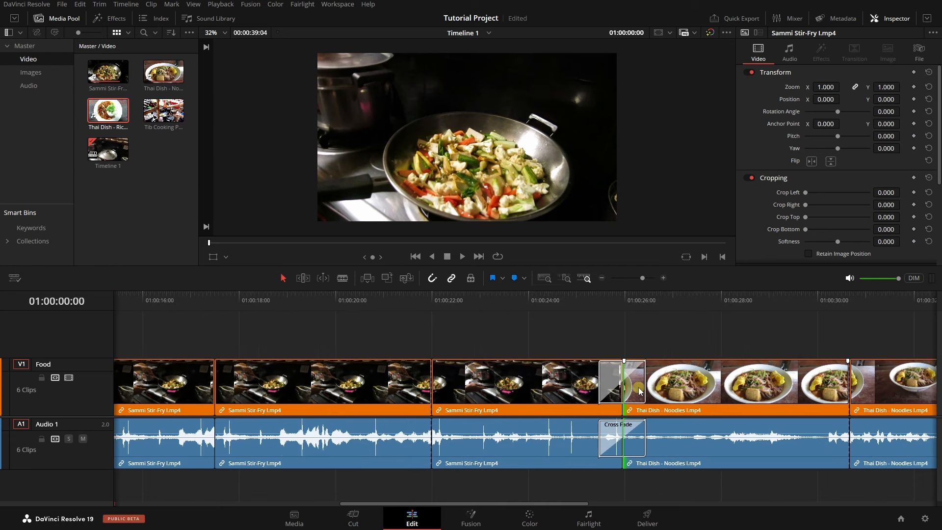
pyautogui.click(640, 387)
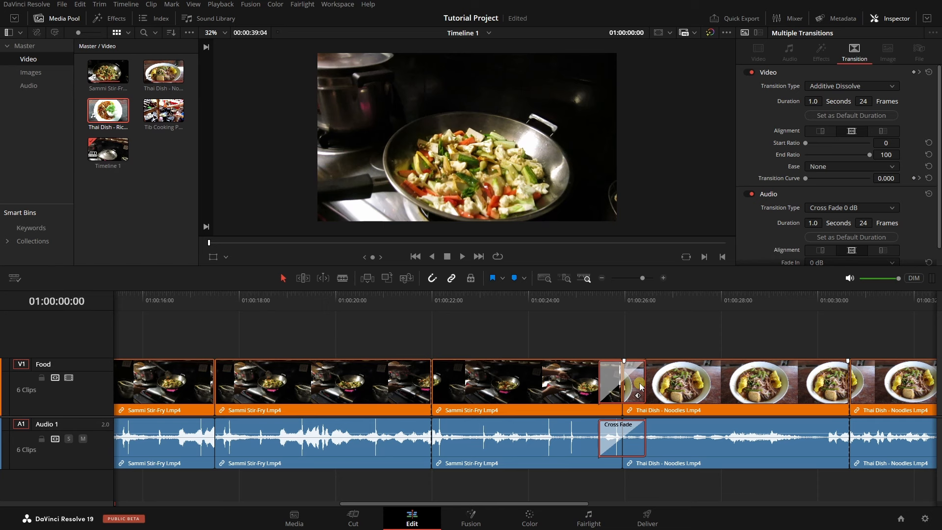
pyautogui.press('Delete')
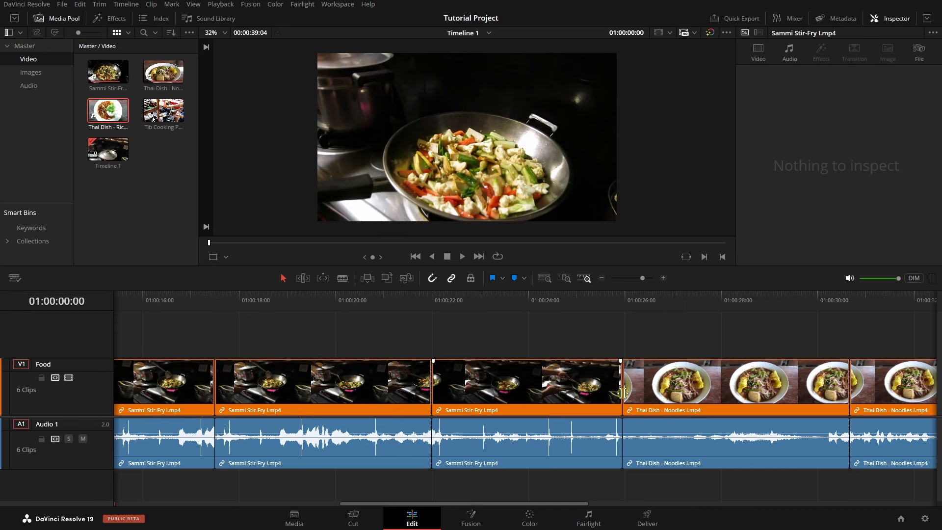
# Step: Roll the edit between the last stir-fry clip and the first Thai noodles clip earlier to 01:00:25:03 and park the playhead there
pyautogui.moveTo(622, 393); pyautogui.dragTo(571, 388)
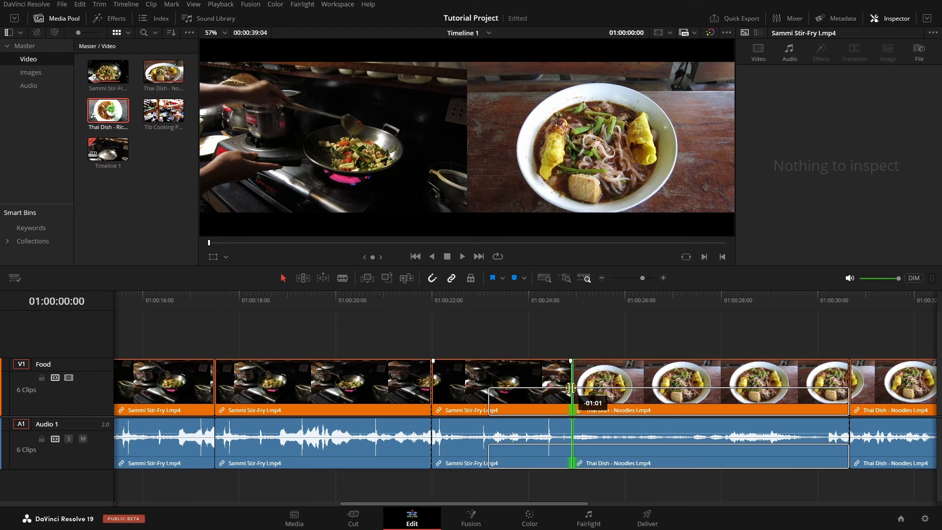
pyautogui.moveTo(571, 387); pyautogui.dragTo(588, 388)
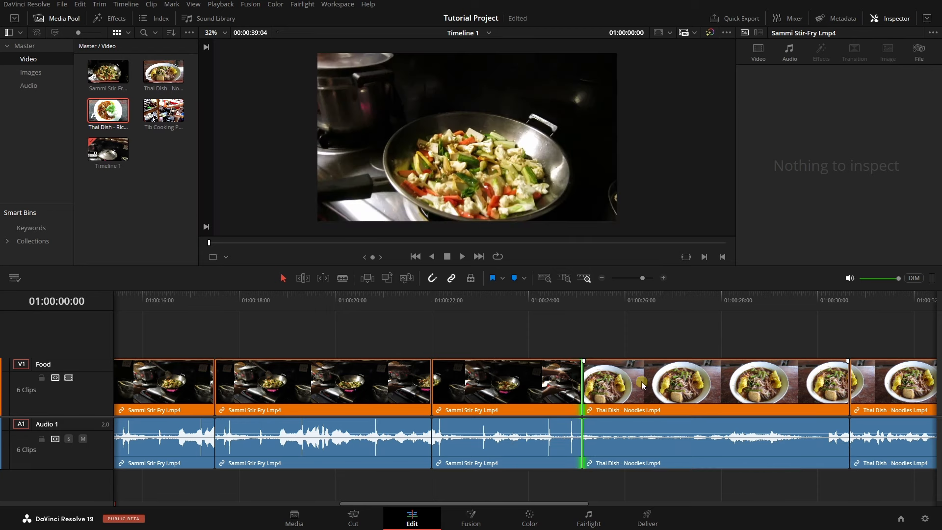
pyautogui.click(582, 300)
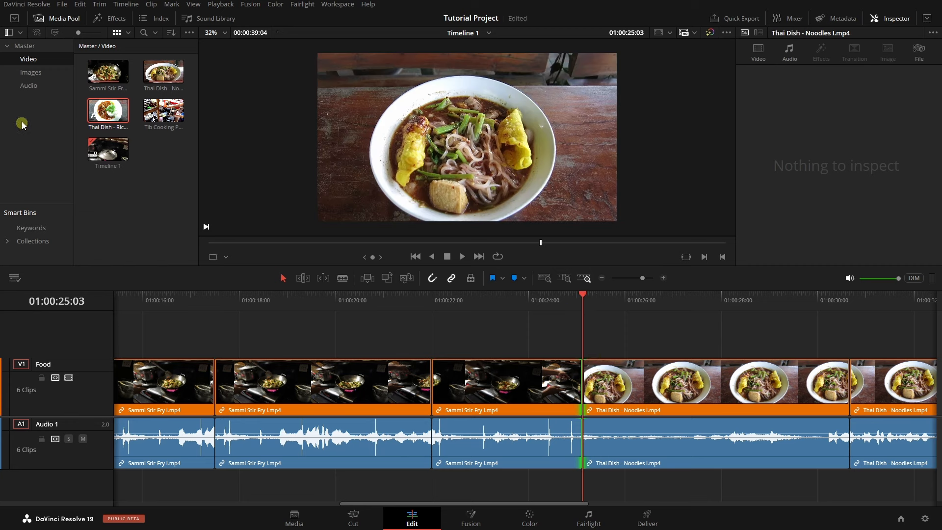
# Step: Insert the image Veggie Stir-Fry Plate I.jpg from the Images bin at 01:00:25:03, showing source and timeline viewers side by side
pyautogui.click(28, 73)
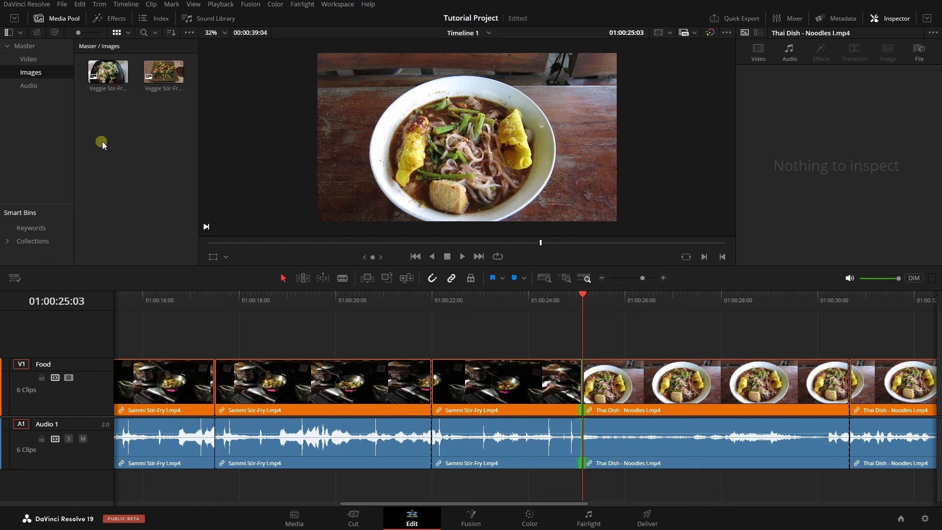
pyautogui.doubleClick(117, 74)
pyautogui.click(113, 76)
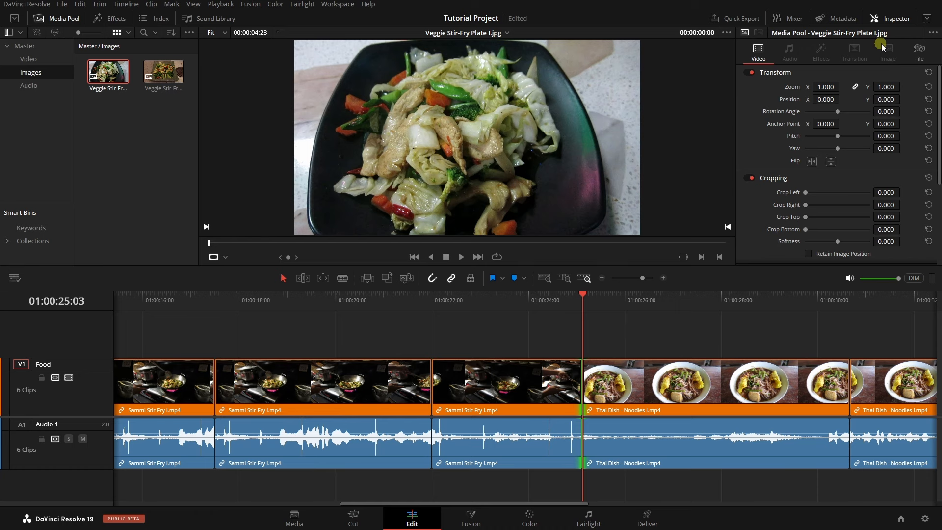
pyautogui.click(899, 19)
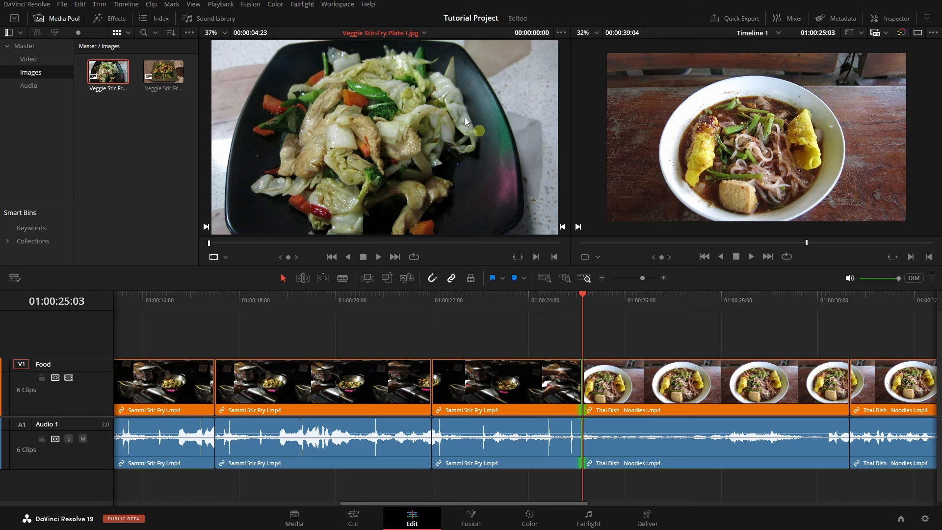
pyautogui.moveTo(342, 127); pyautogui.dragTo(881, 83)
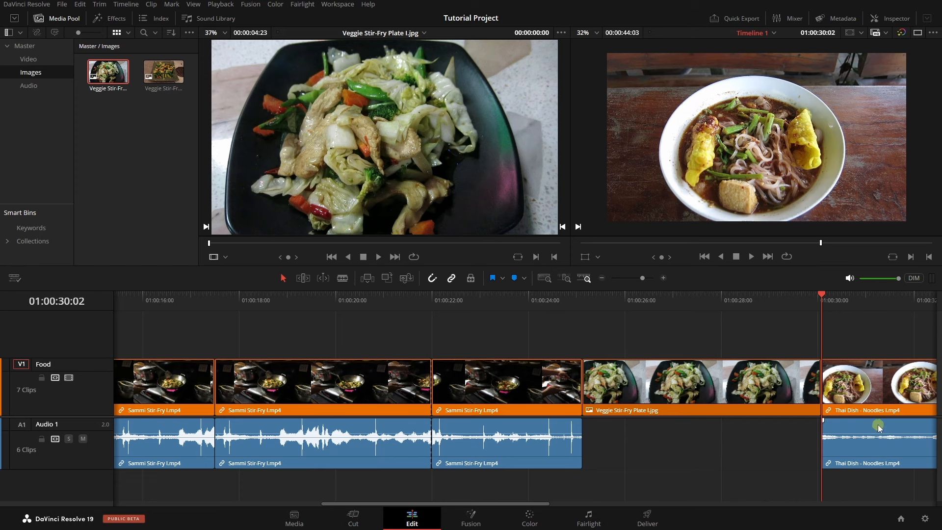
# Step: Insert the image Veggie Stir-Fry Plate II.jpg between the first and second stir-fry clips at 01:00:09:20
pyautogui.click(544, 278)
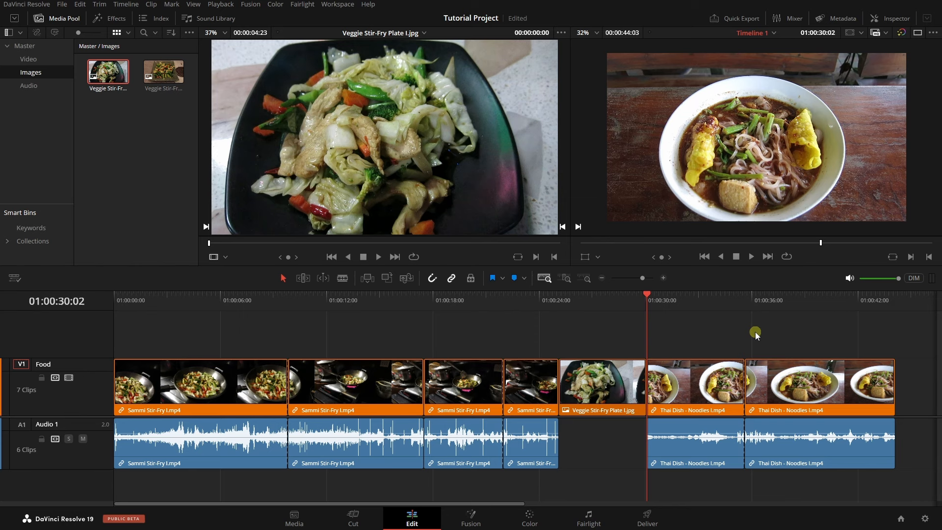
pyautogui.click(289, 300)
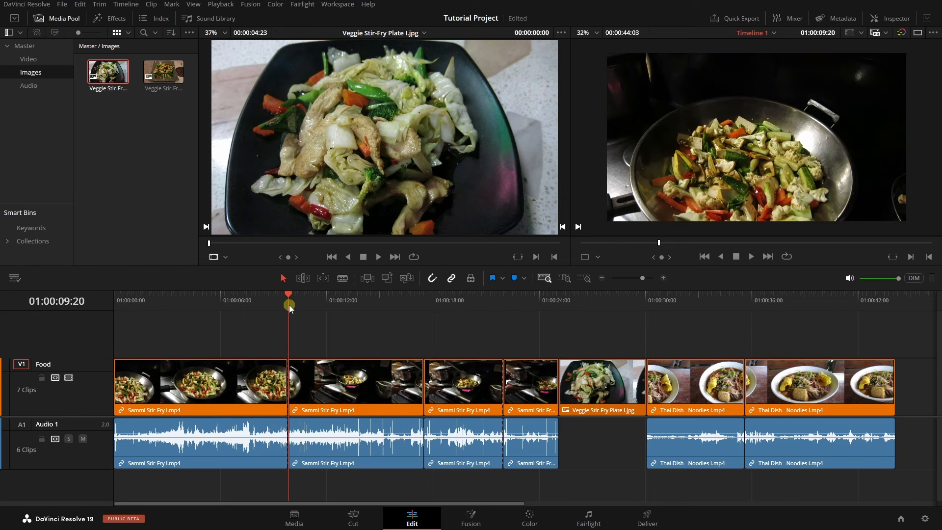
pyautogui.click(167, 88)
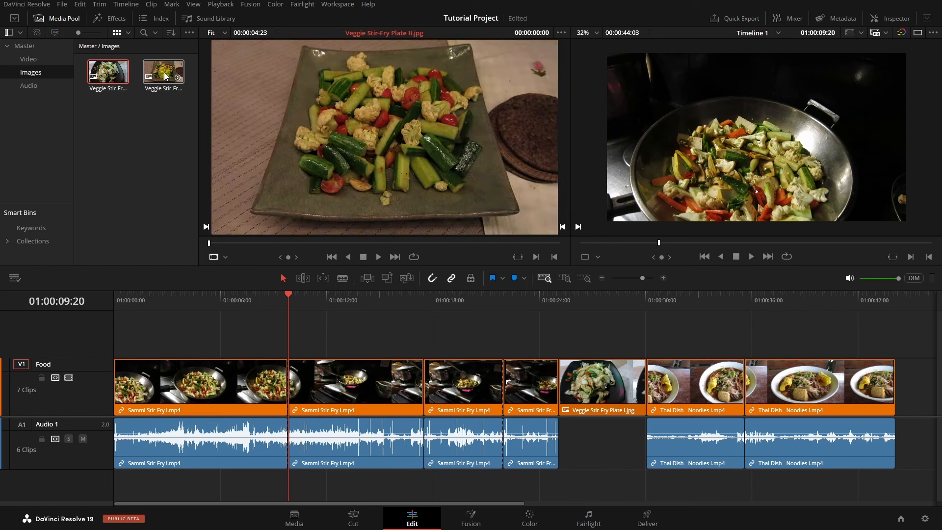
pyautogui.click(162, 74)
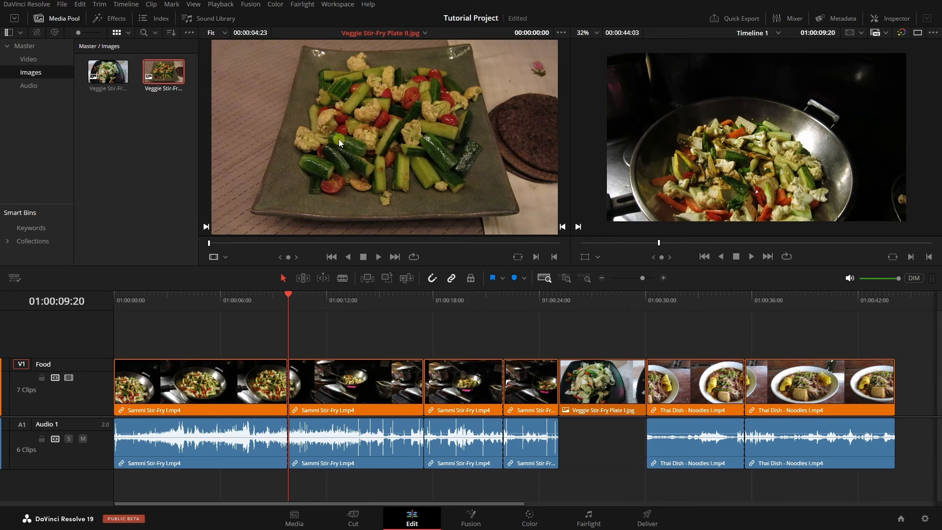
pyautogui.moveTo(343, 132); pyautogui.dragTo(886, 79)
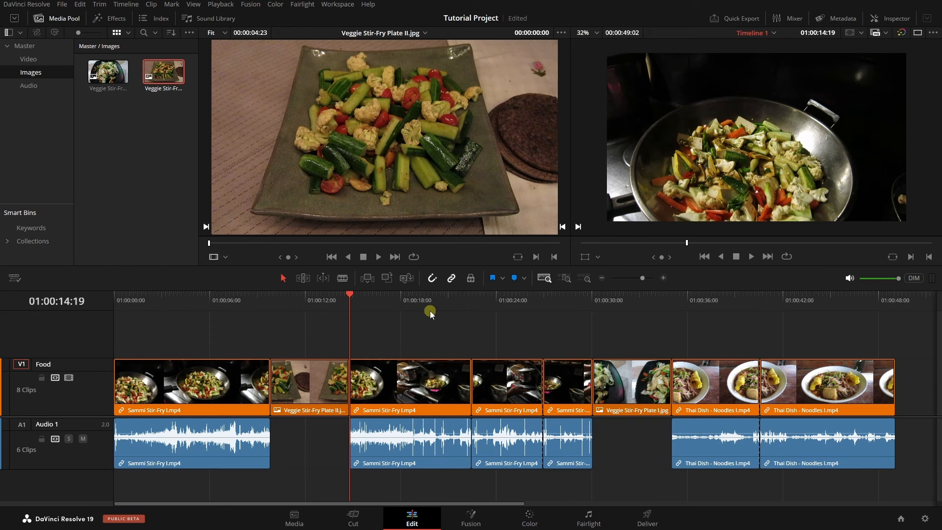
# Step: Place Tib Cooking Pad Thai.mp4 from the Video bin on top with its audio at 01:00:14:19, and undo the placement
pyautogui.click(28, 62)
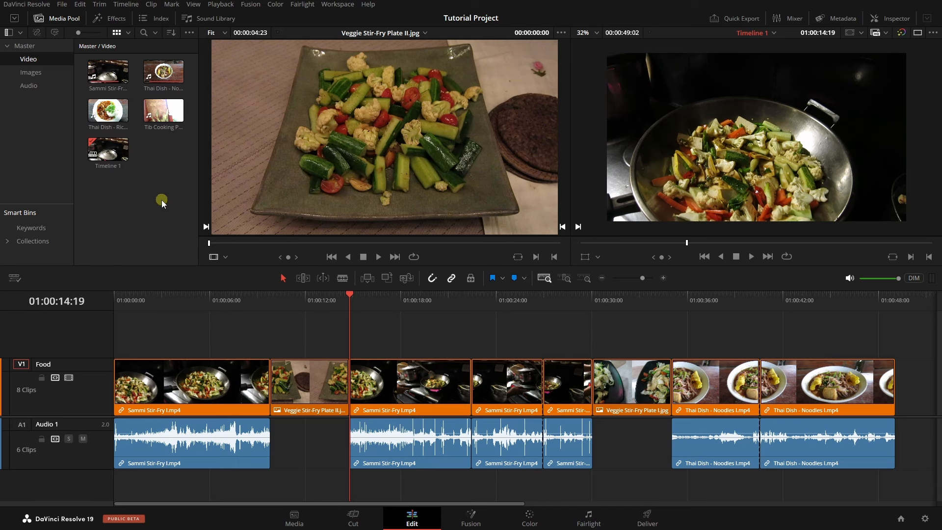
pyautogui.click(166, 113)
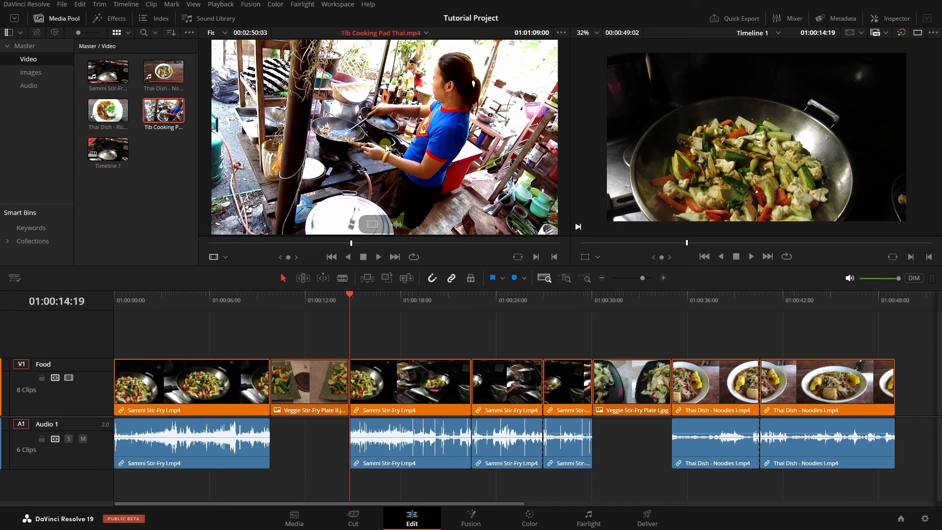
pyautogui.moveTo(362, 153); pyautogui.dragTo(878, 160)
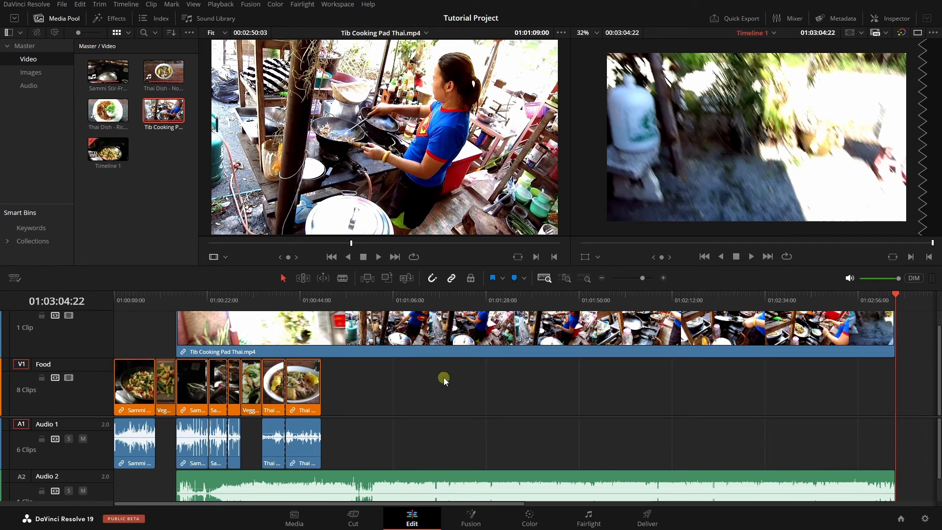
pyautogui.keyDown('shift'); pyautogui.scroll(-2, 462, 377); pyautogui.keyUp('shift')
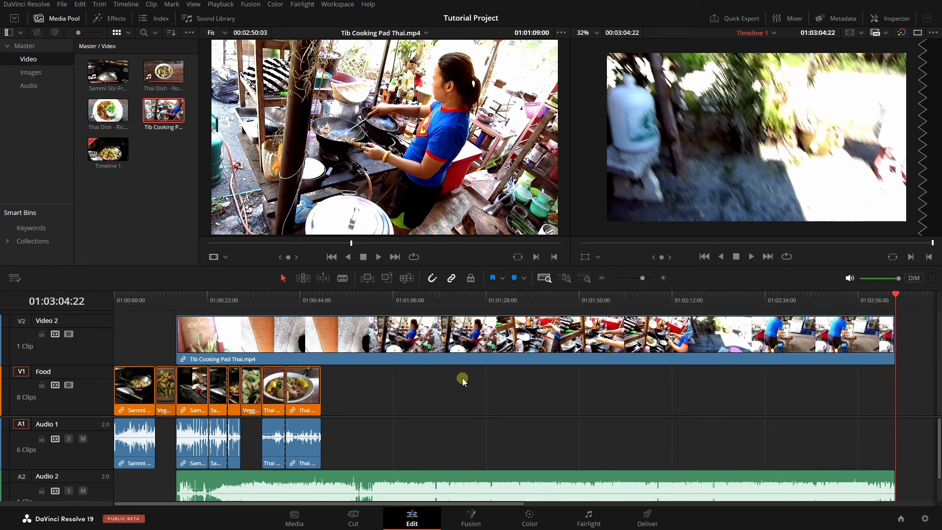
pyautogui.keyDown('shift'); pyautogui.scroll(-2, 499, 476); pyautogui.keyUp('shift')
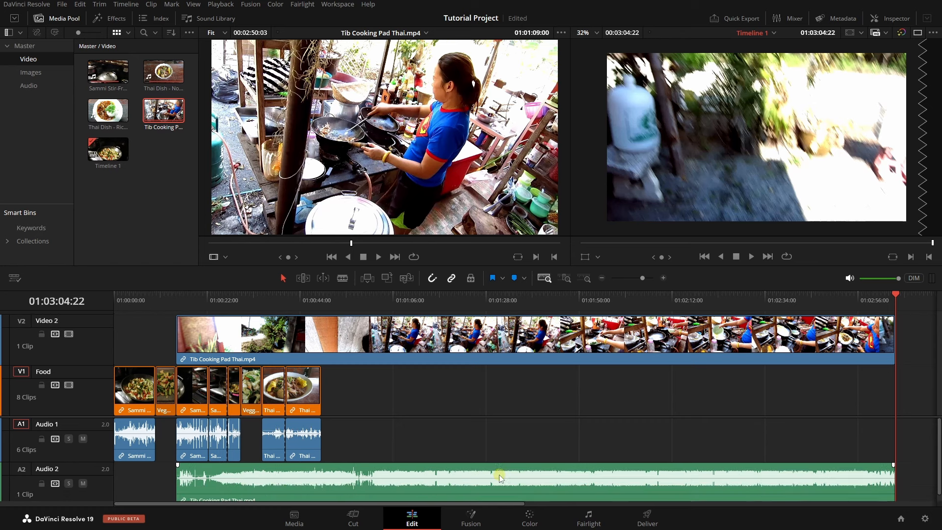
pyautogui.keyDown('shift'); pyautogui.scroll(-2, 499, 473); pyautogui.keyUp('shift')
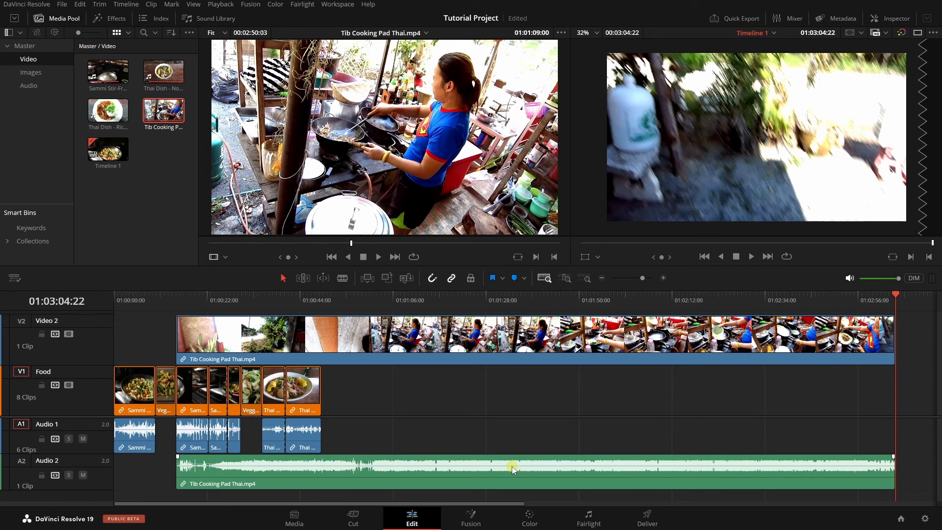
pyautogui.hotkey('ctrl', 'z')
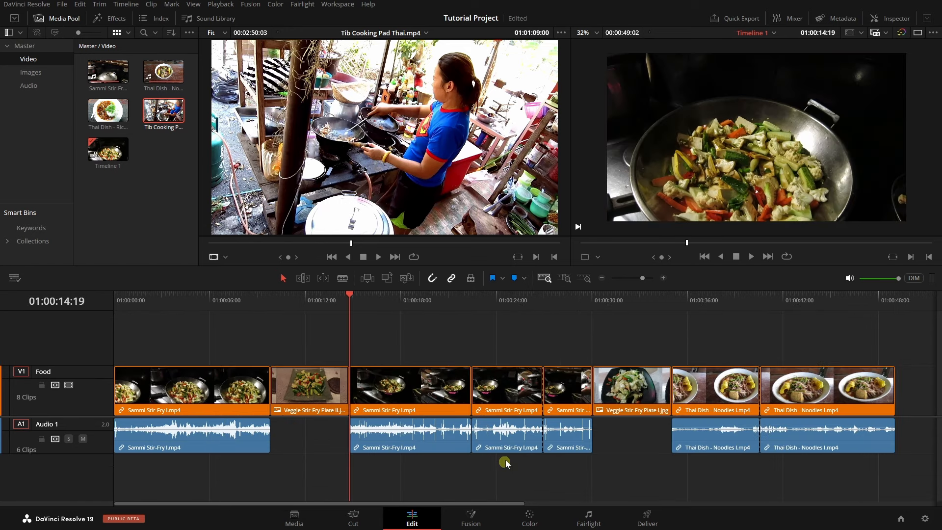
# Step: Place only the video of Tib Cooking Pad Thai.mp4 on top at 01:00:14:19, shorten its end, and undo both edits
pyautogui.moveTo(386, 133)
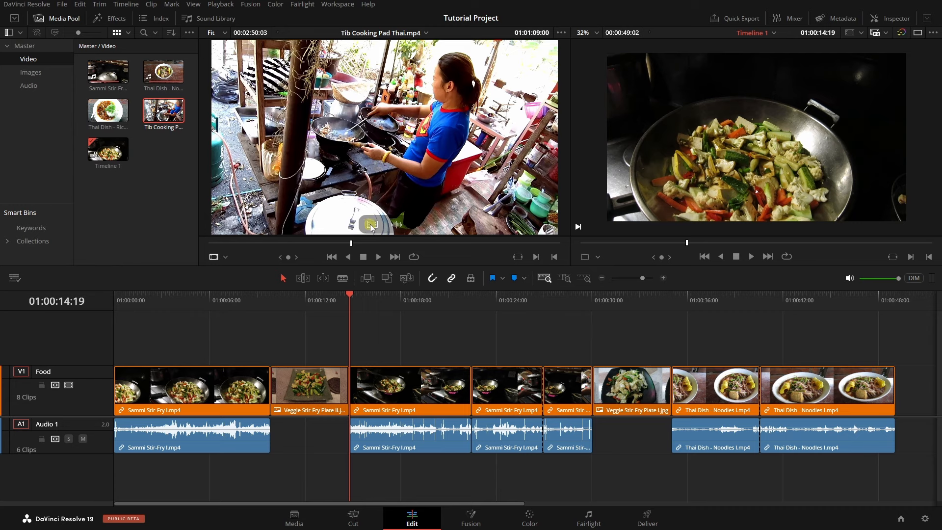
pyautogui.moveTo(371, 228); pyautogui.dragTo(878, 158)
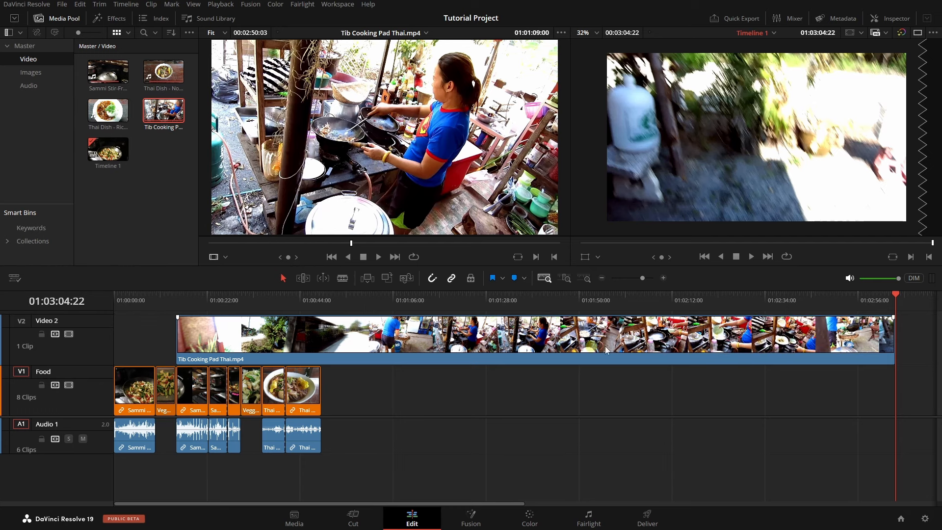
pyautogui.moveTo(891, 342); pyautogui.dragTo(301, 346)
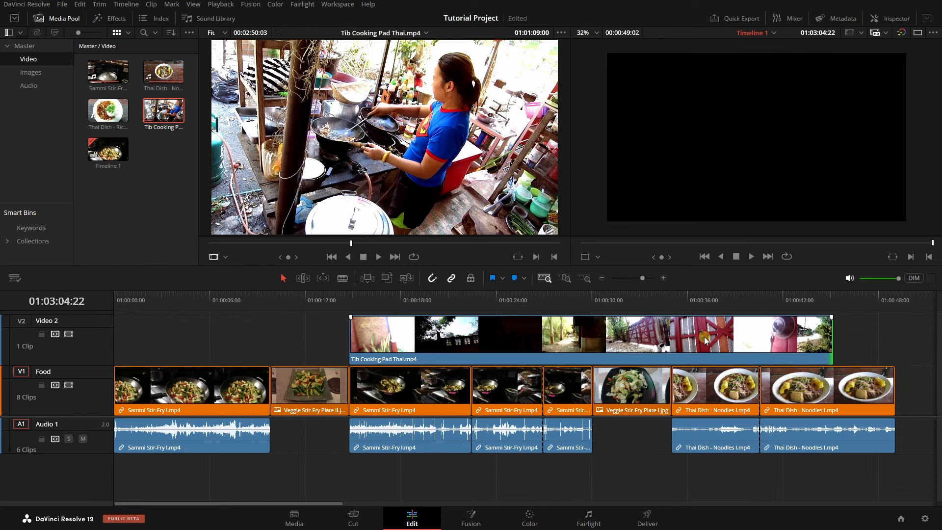
pyautogui.hotkey('ctrl', 'z')
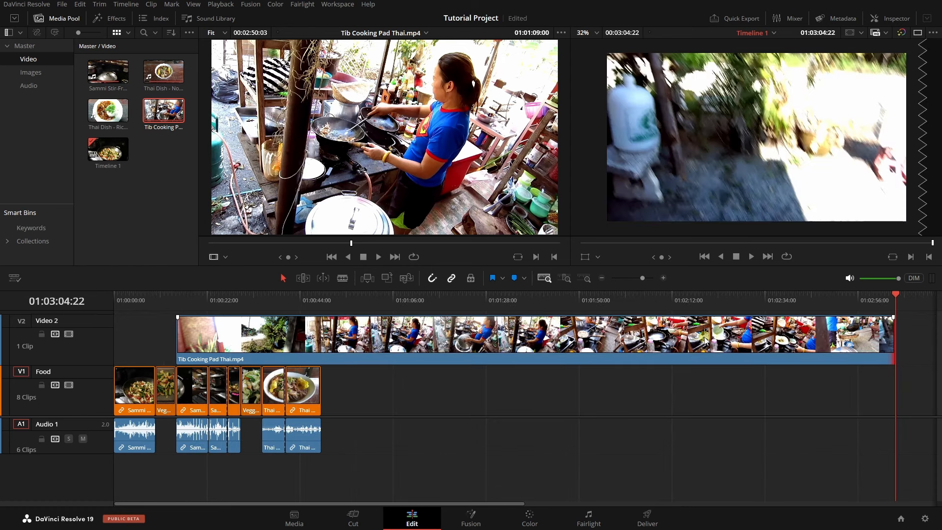
pyautogui.hotkey('ctrl', 'z')
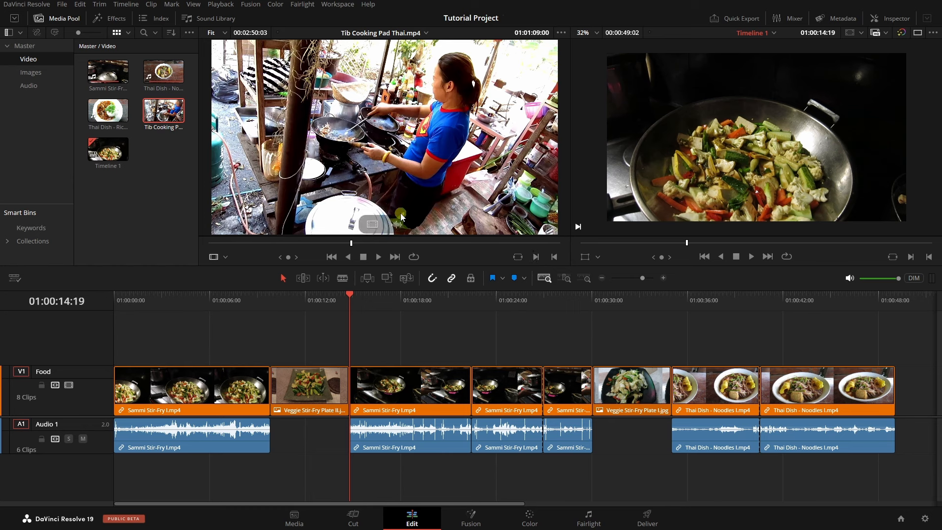
# Step: Insert only the audio of Tib Cooking Pad Thai.mp4 into Audio 1 at 01:00:14:19, and undo the insertion
pyautogui.moveTo(397, 227); pyautogui.dragTo(724, 152)
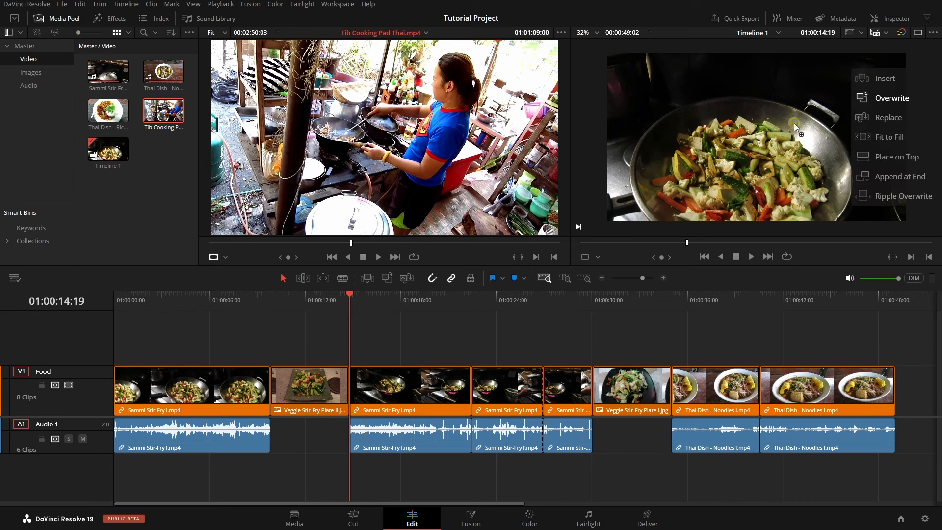
pyautogui.moveTo(794, 123); pyautogui.dragTo(880, 80)
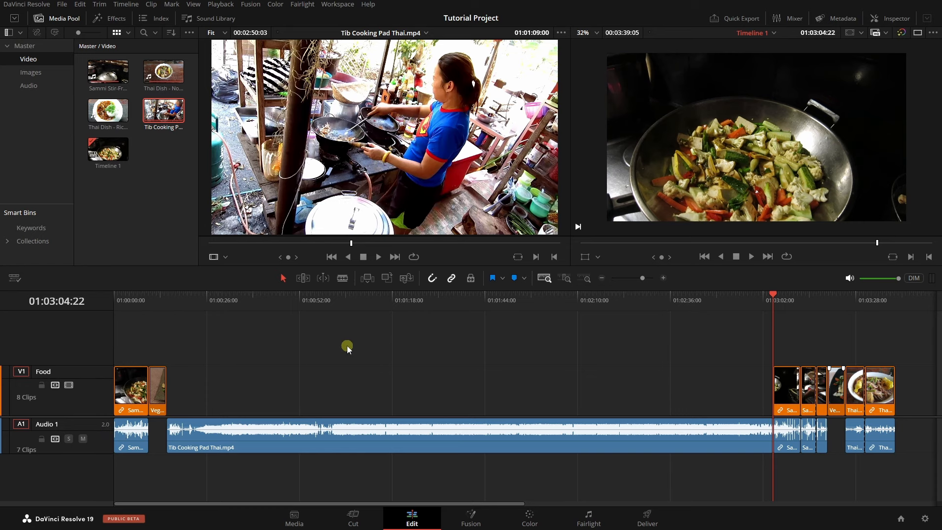
pyautogui.hotkey('ctrl', 'z')
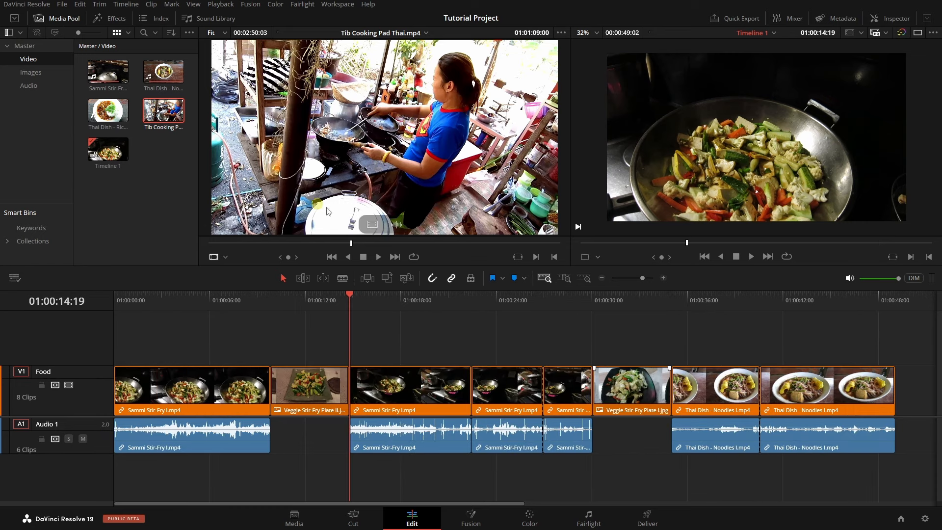
# Step: Place only the audio of Tib Cooking Pad Thai.mp4 on a new Audio 2 track, and delete that track
pyautogui.moveTo(396, 225); pyautogui.dragTo(886, 157)
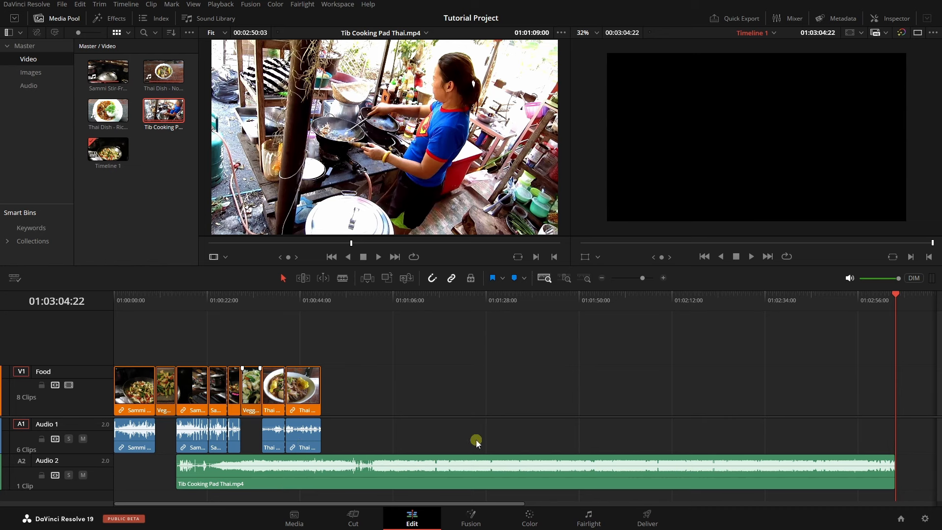
pyautogui.rightClick(96, 478)
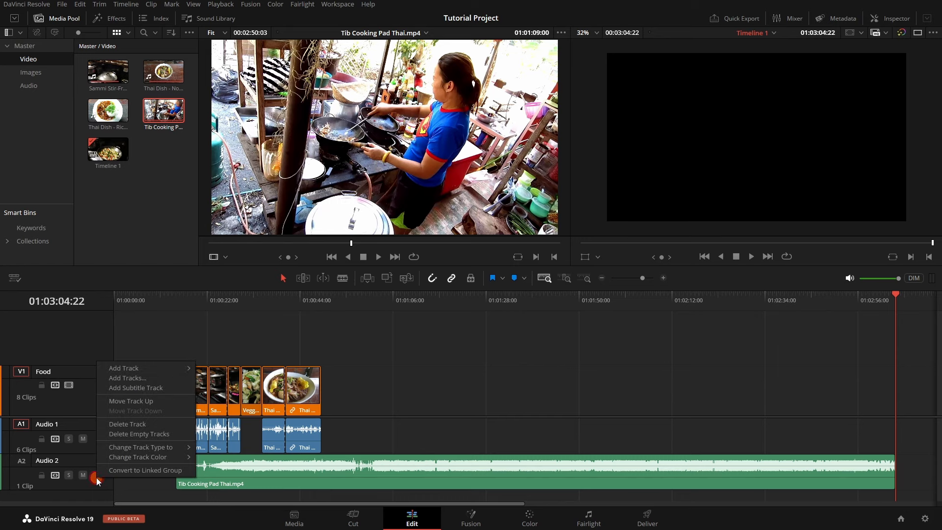
pyautogui.click(124, 424)
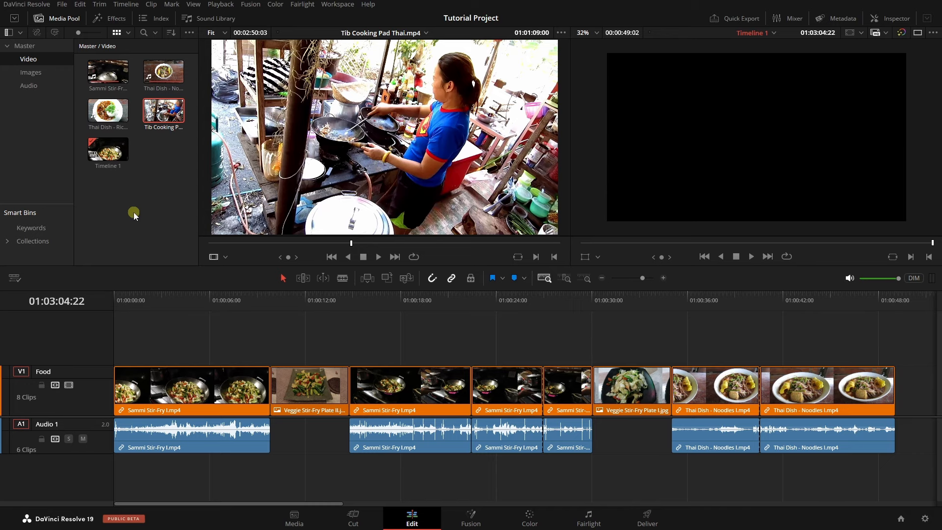
# Step: Load the Vespers music file from the Audio bin into the source viewer and play back a short section
pyautogui.click(28, 86)
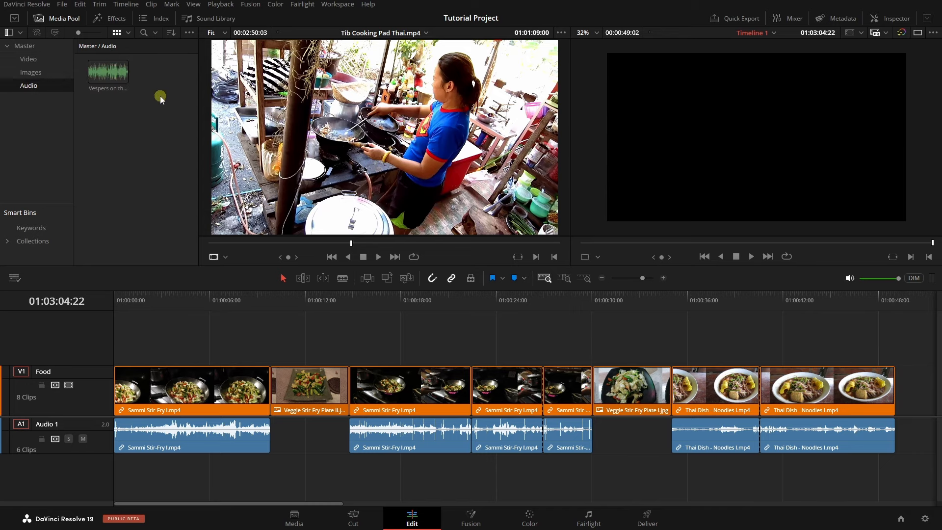
pyautogui.click(110, 73)
pyautogui.click(98, 80)
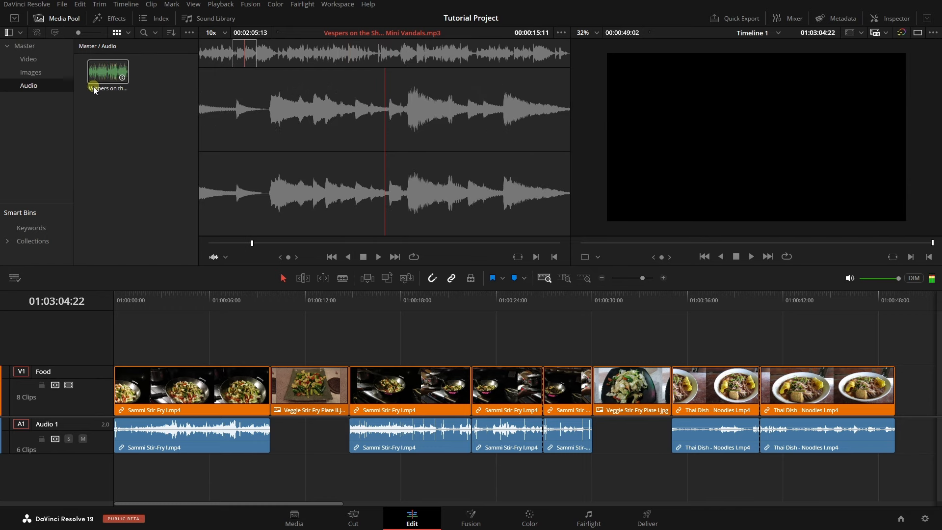
pyautogui.doubleClick(105, 86)
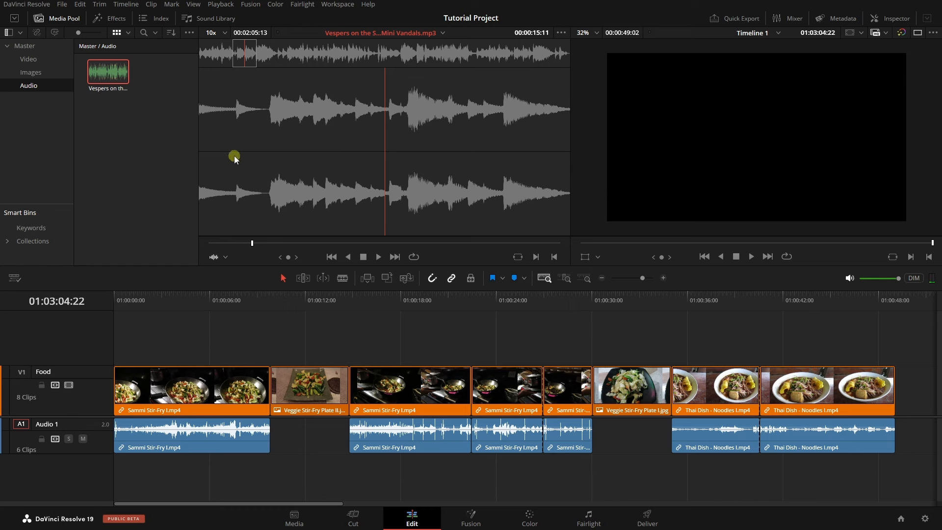
pyautogui.press('space')
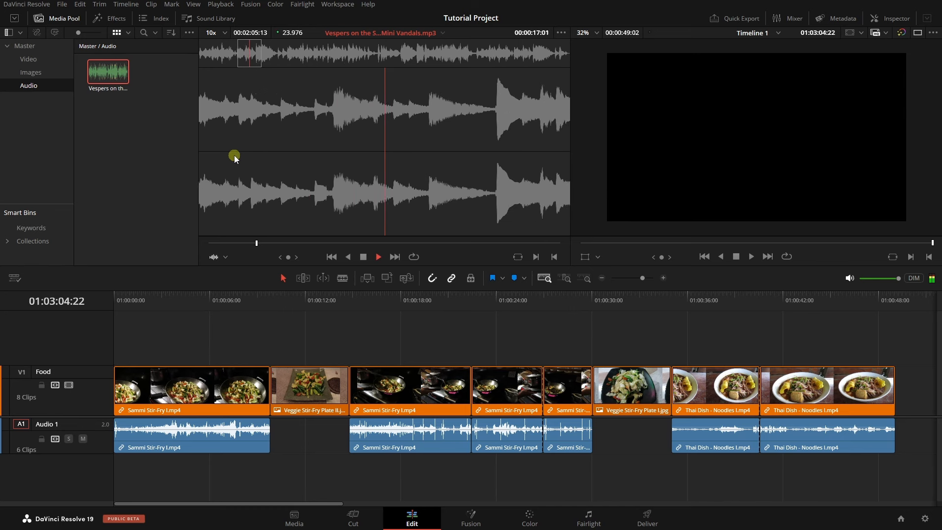
pyautogui.press('space')
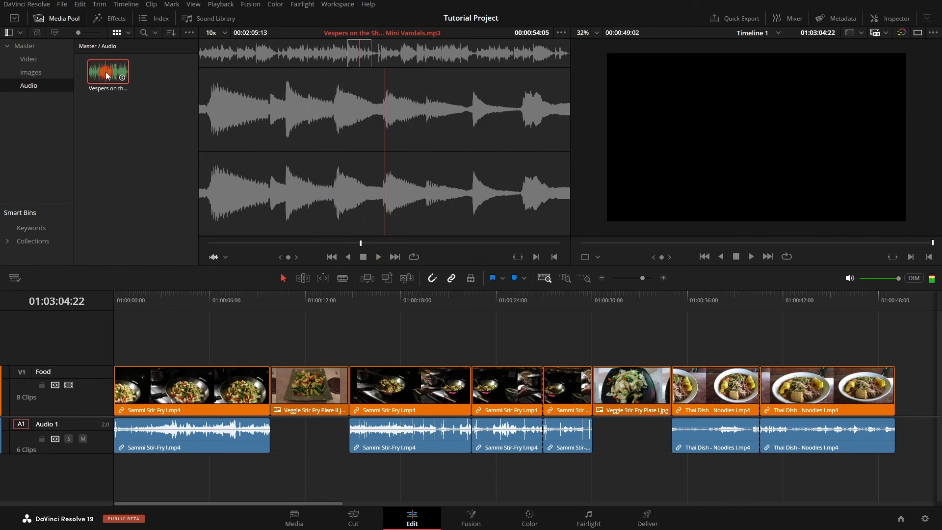
# Step: Add the Vespers music to a new Audio 2 track from the timeline start and trim its end to the last video clip's end
pyautogui.moveTo(107, 97); pyautogui.dragTo(157, 476)
pyautogui.moveTo(404, 473); pyautogui.dragTo(364, 474)
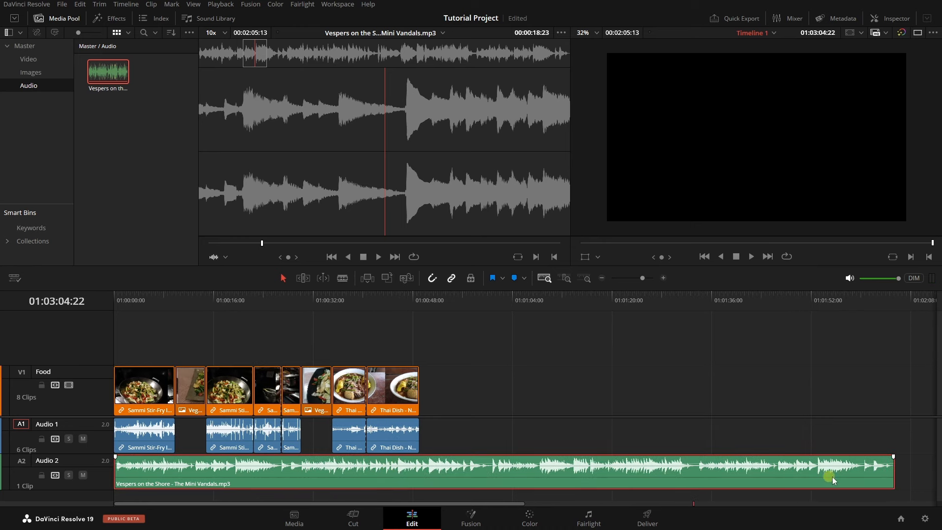
pyautogui.moveTo(891, 471); pyautogui.dragTo(421, 479)
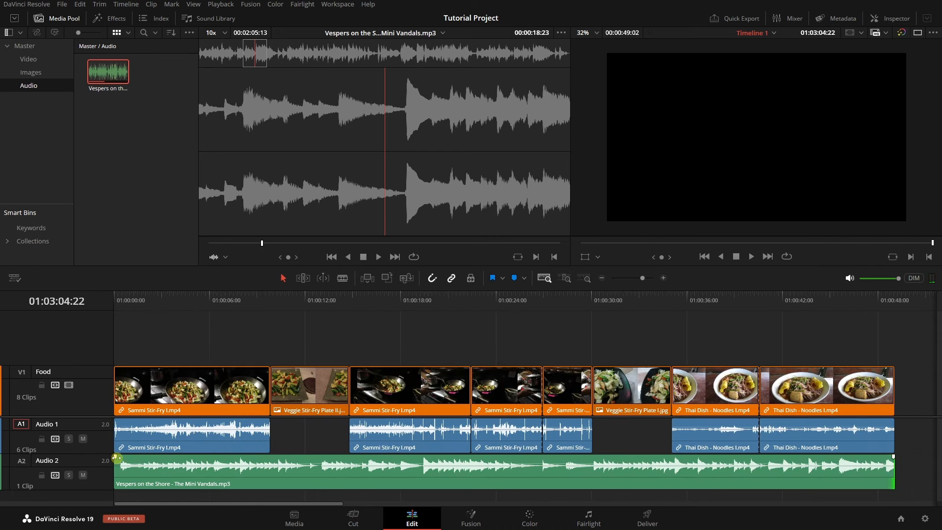
# Step: Add a fade-in and a fade-out to the Vespers music clip on Audio 2, playing back the opening to hear it
pyautogui.moveTo(117, 458); pyautogui.dragTo(151, 464)
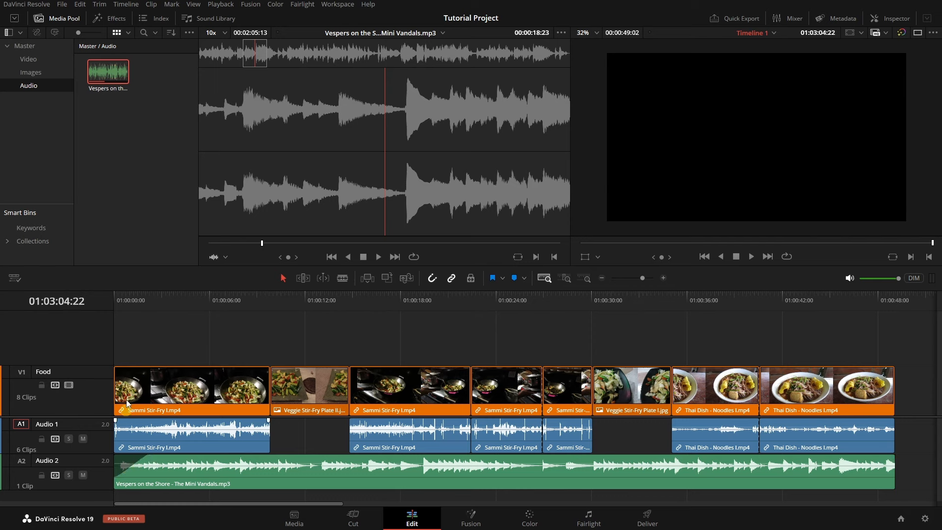
pyautogui.click(118, 301)
pyautogui.press('space')
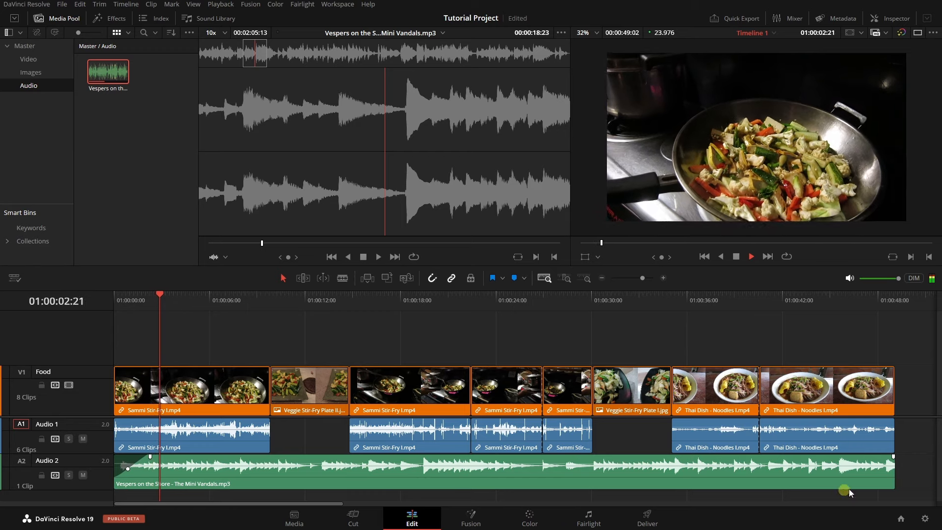
pyautogui.moveTo(889, 464); pyautogui.dragTo(861, 464)
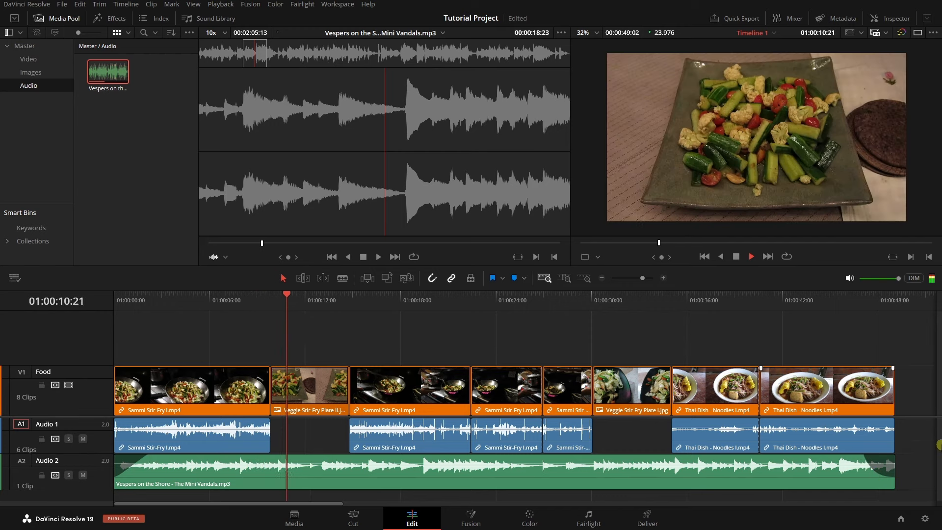
pyautogui.press('space')
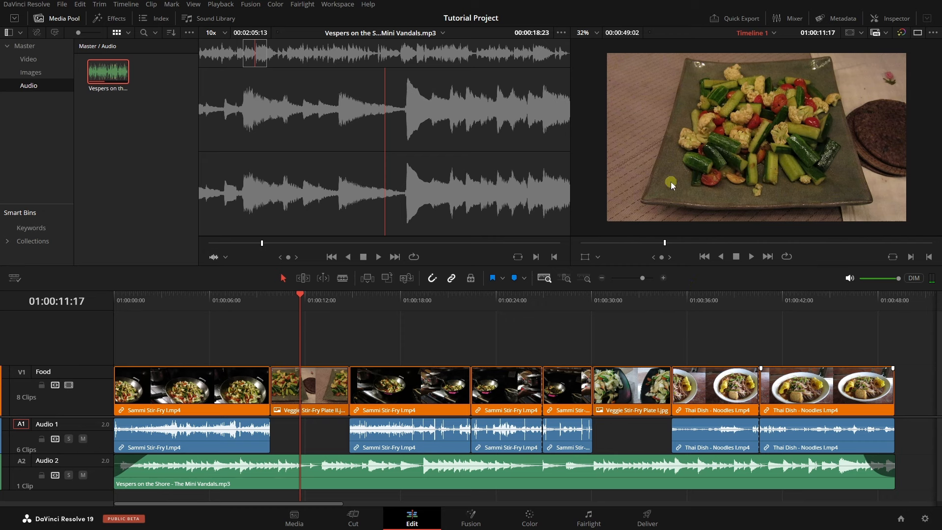
# Step: Show the audio Mixer and lower the Audio 1 track level to -8.5 dB during playback
pyautogui.click(793, 19)
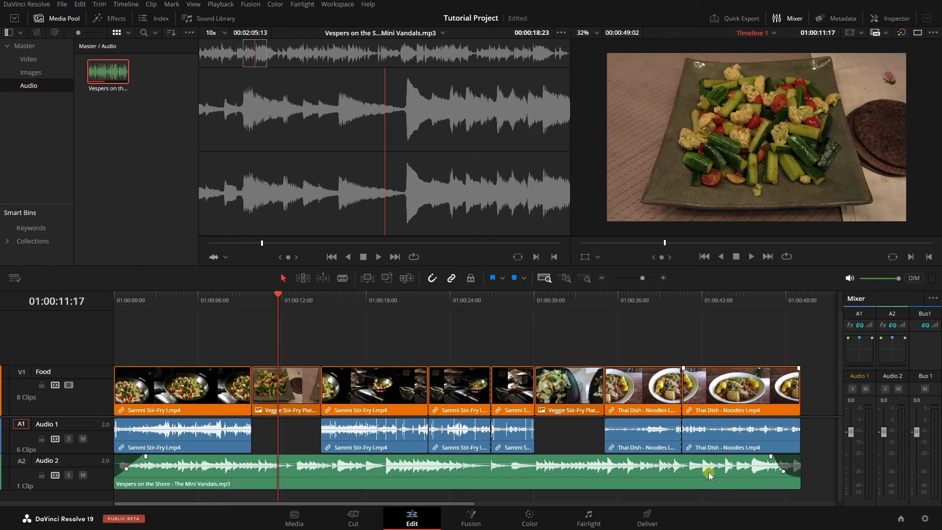
pyautogui.press('space')
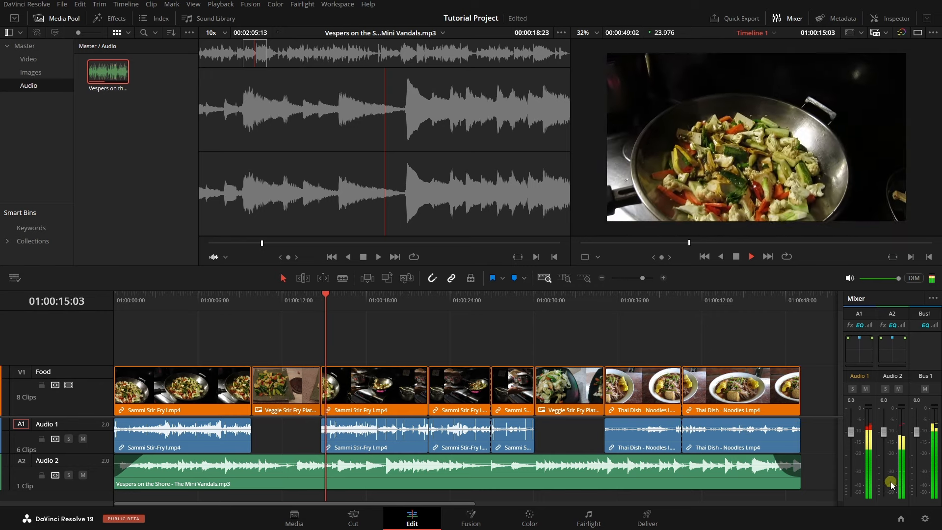
pyautogui.moveTo(852, 434); pyautogui.dragTo(854, 454)
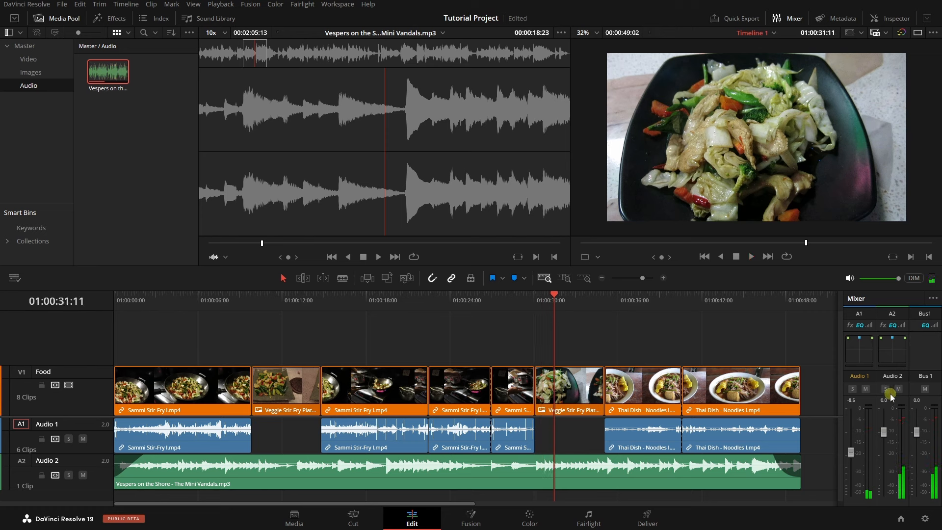
# Step: Add three volume keyframes to the Vespers music clip, lower the middle one to -65 dB, and play back the volume dip
pyautogui.moveTo(575, 467)
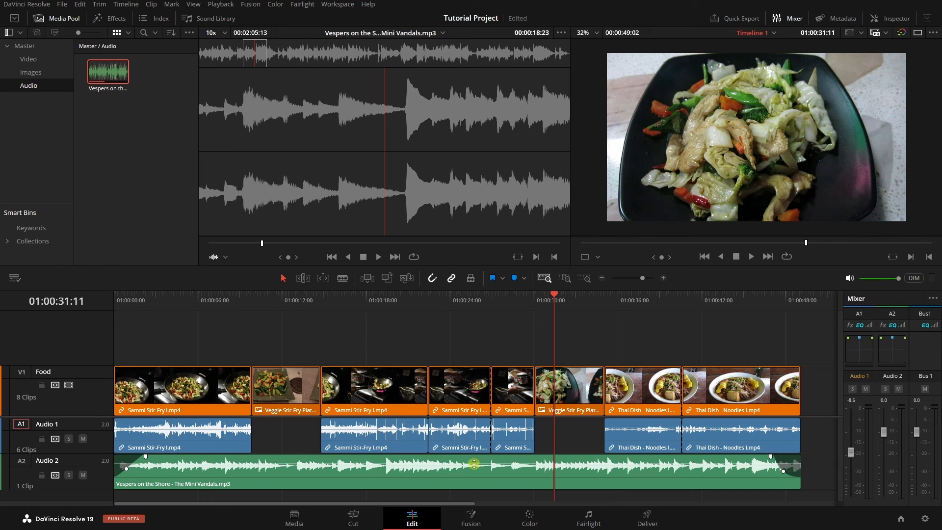
pyautogui.moveTo(474, 464); pyautogui.dragTo(475, 463)
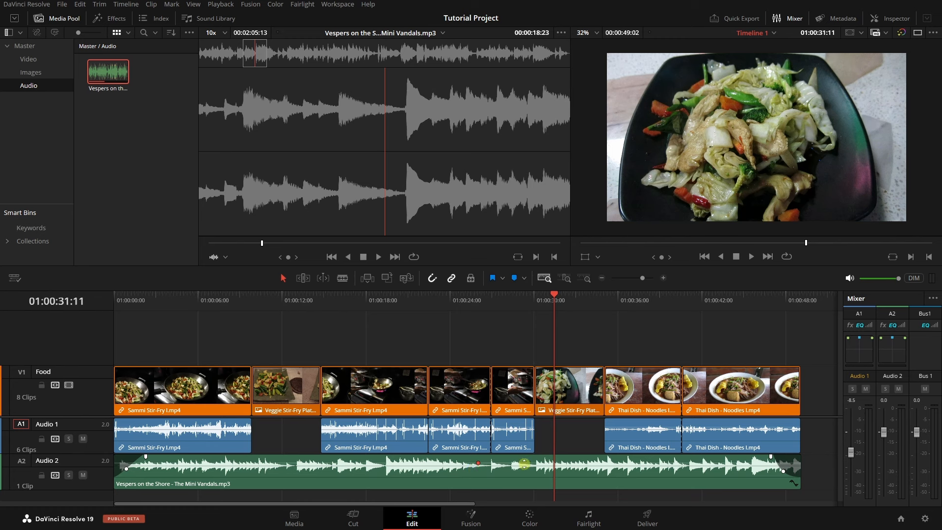
pyautogui.moveTo(537, 464); pyautogui.dragTo(575, 470)
pyautogui.moveTo(525, 463); pyautogui.dragTo(525, 475)
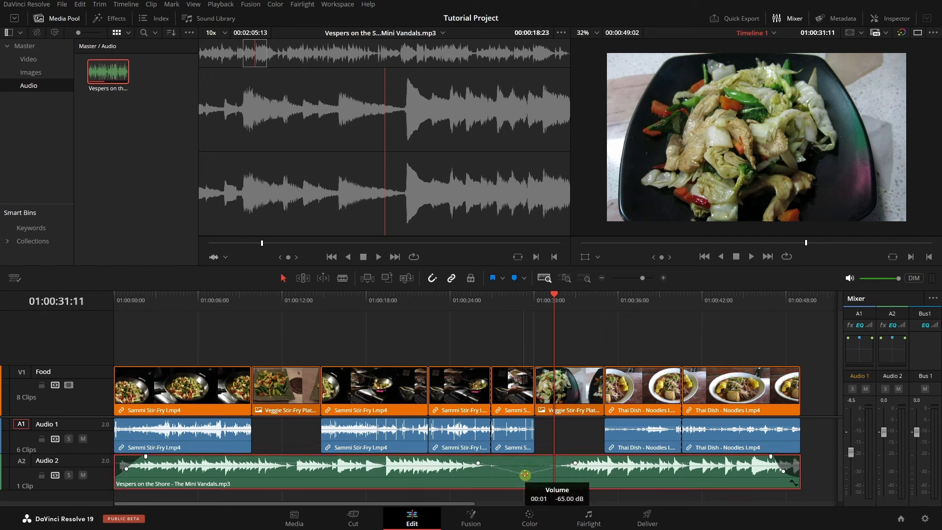
pyautogui.click(480, 300)
pyautogui.press('space')
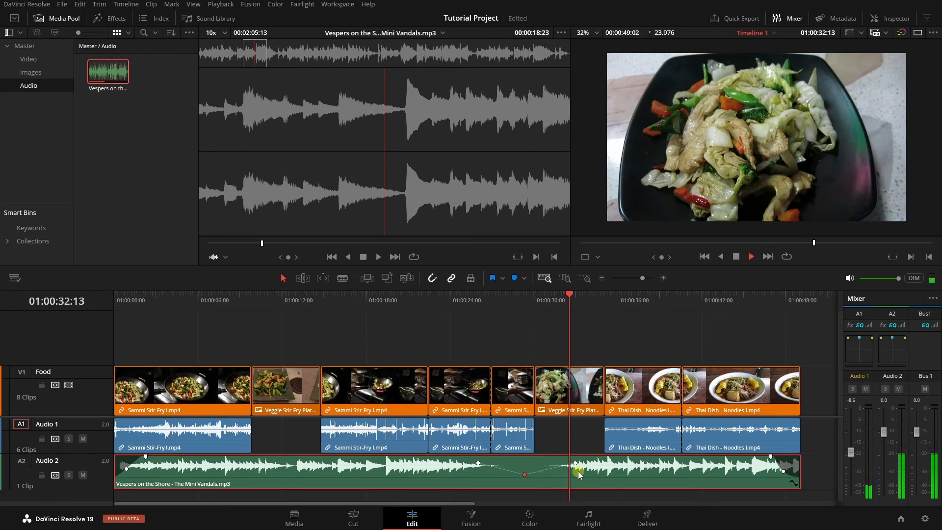
pyautogui.press('space')
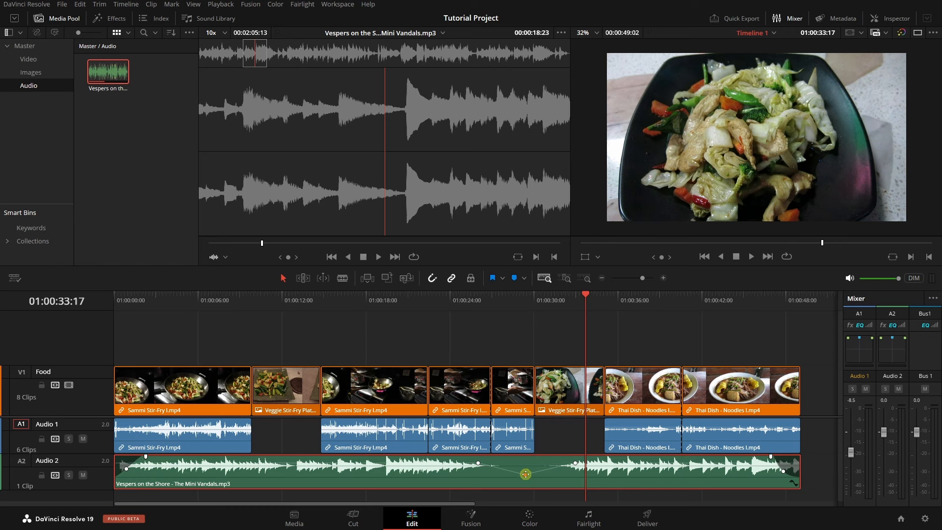
# Step: Remove all three volume keyframes from the Vespers music clip
pyautogui.moveTo(526, 474); pyautogui.dragTo(525, 467)
pyautogui.press('Delete')
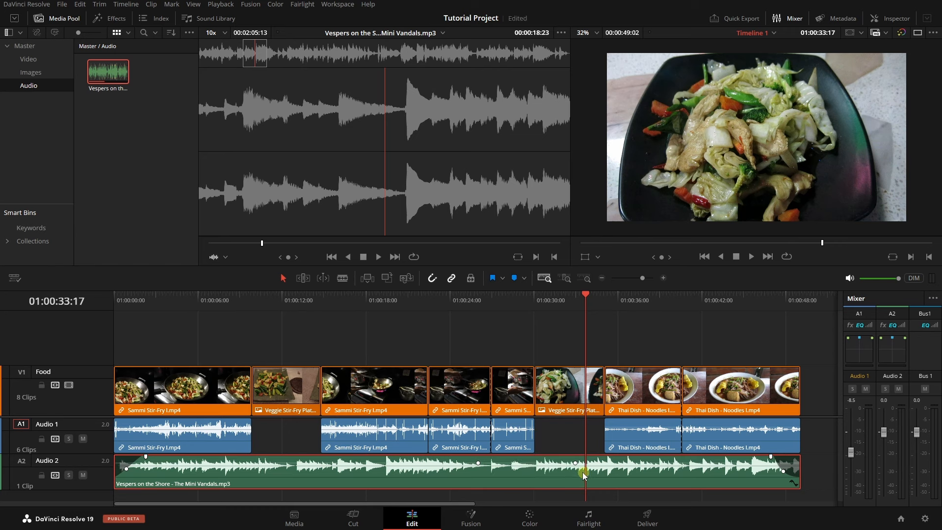
pyautogui.click(575, 463)
pyautogui.keyDown('alt'); pyautogui.click(477, 462); pyautogui.keyUp('alt')
# Step: Rename the Audio 2 track as Soundbed and the Audio 1 track as Video Audio
pyautogui.doubleClick(49, 461)
pyautogui.press('Return')
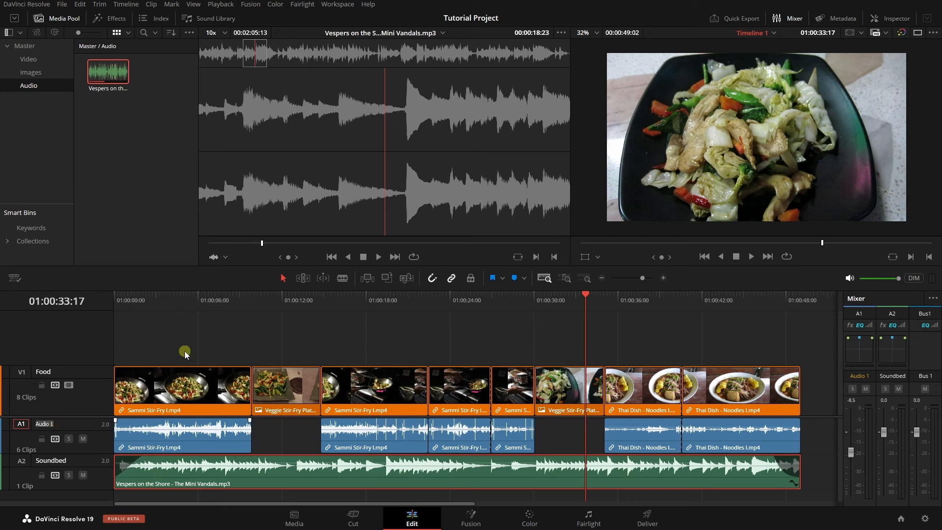
pyautogui.write('Video')
pyautogui.press('Return')
# Step: Solo the Video Audio track and the Soundbed track in turn during playback, and turn solo off again
pyautogui.click(852, 389)
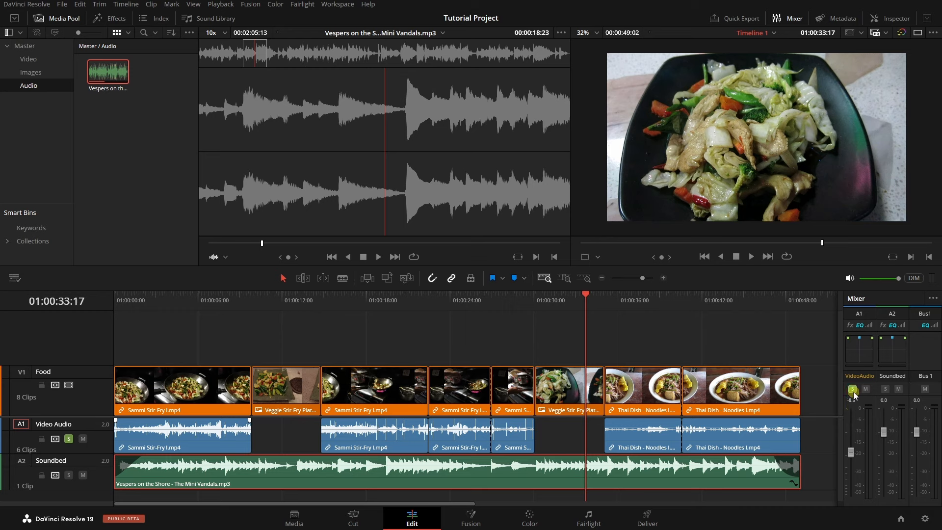
pyautogui.press('space')
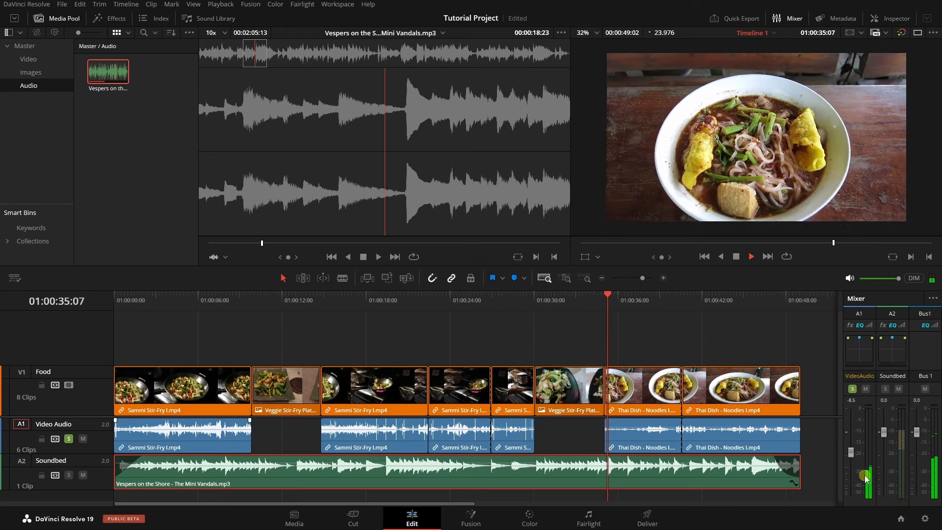
pyautogui.click(853, 389)
pyautogui.click(885, 389)
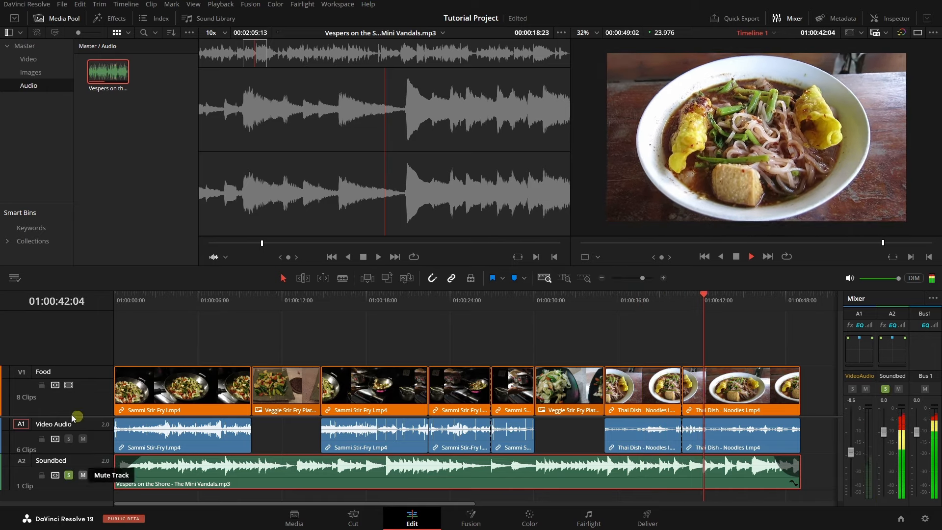
pyautogui.click(71, 475)
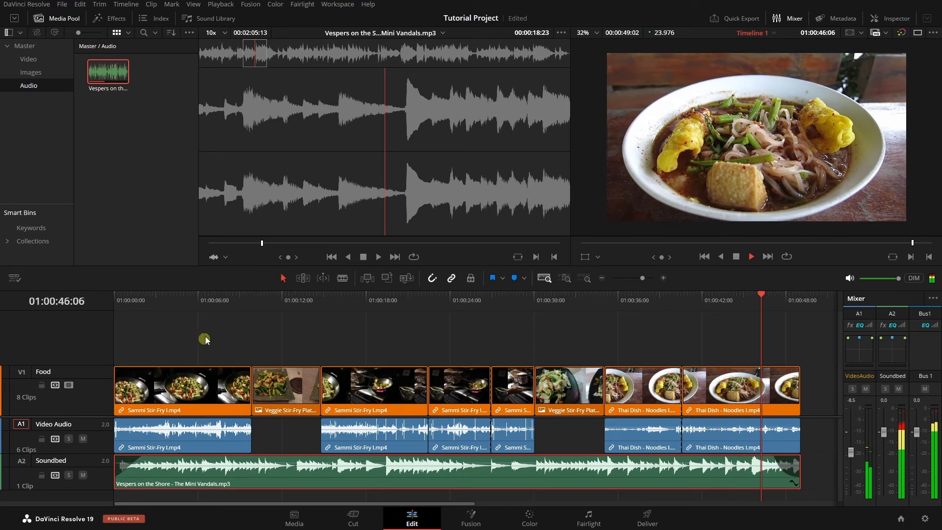
# Step: Play back from near the timeline start while muting and unmuting the Video Audio track, and stop playback
pyautogui.click(138, 298)
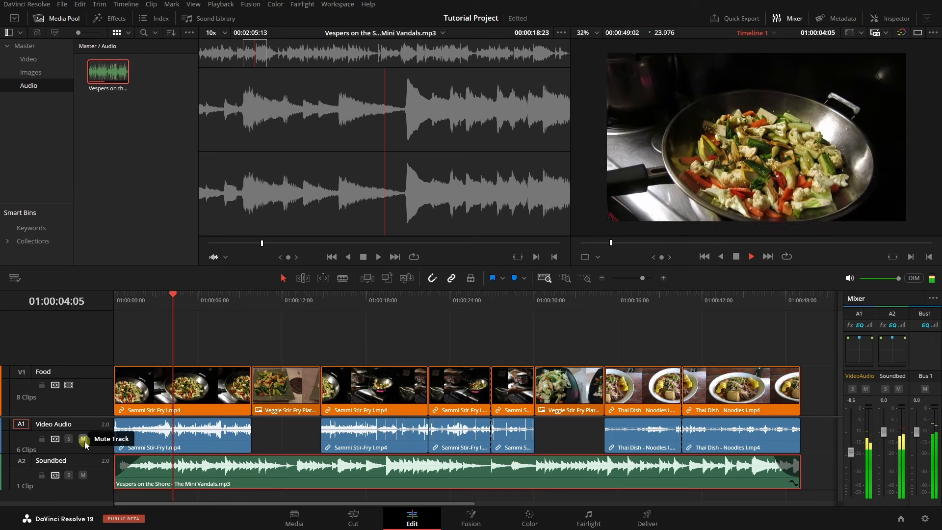
pyautogui.click(82, 439)
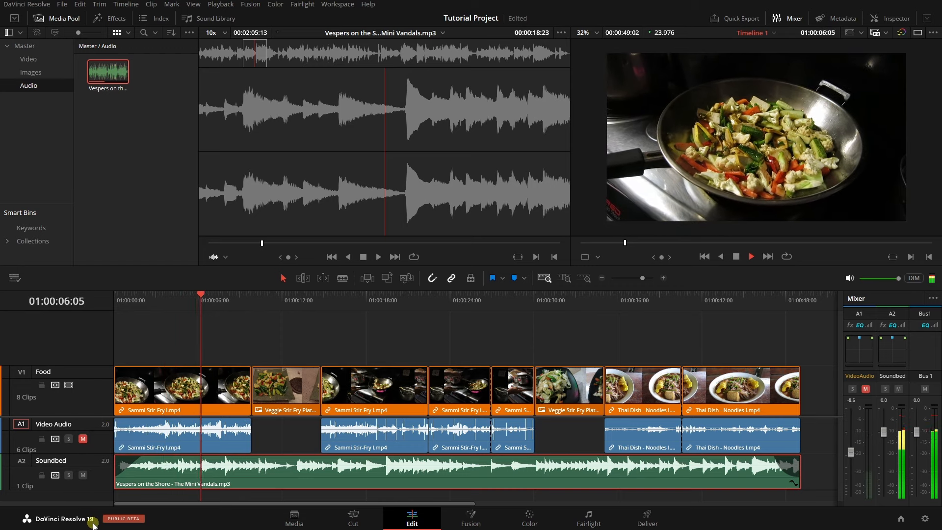
pyautogui.click(84, 439)
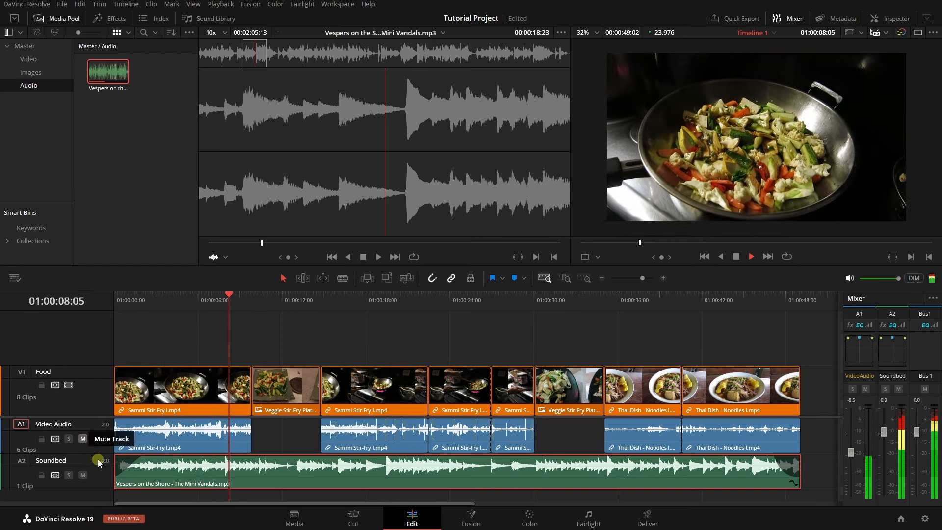
pyautogui.press('space')
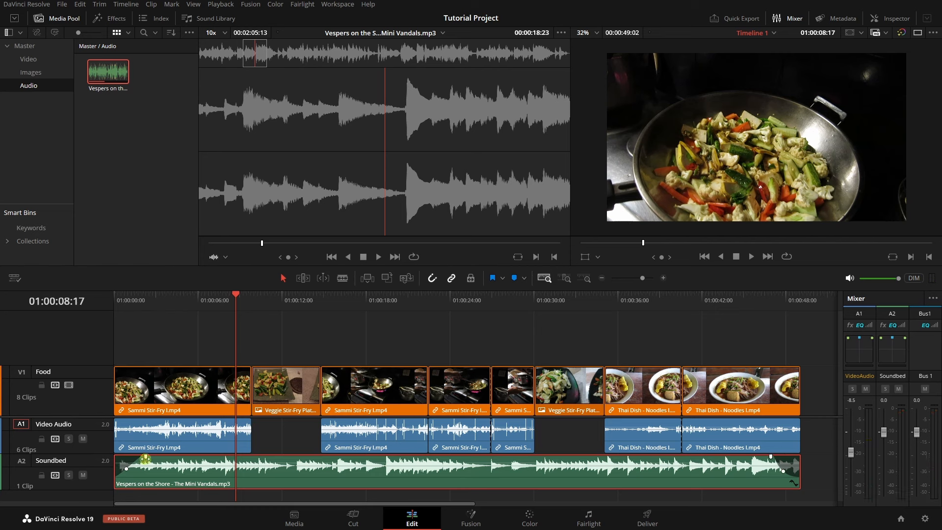
# Step: Shorten the music's fade-in slightly, and add a video fade-in to the first clip and a video fade-out to the last clip
pyautogui.moveTo(145, 458); pyautogui.dragTo(140, 457)
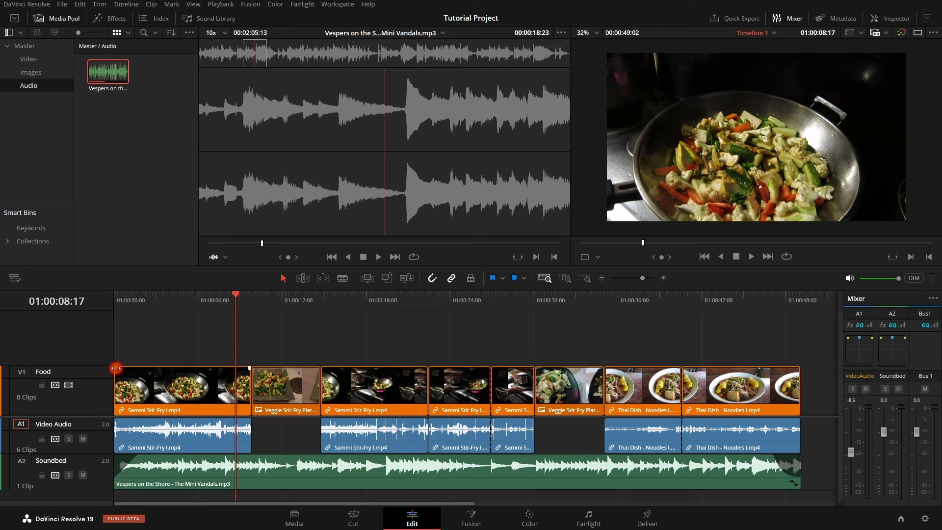
pyautogui.moveTo(116, 368); pyautogui.dragTo(138, 374)
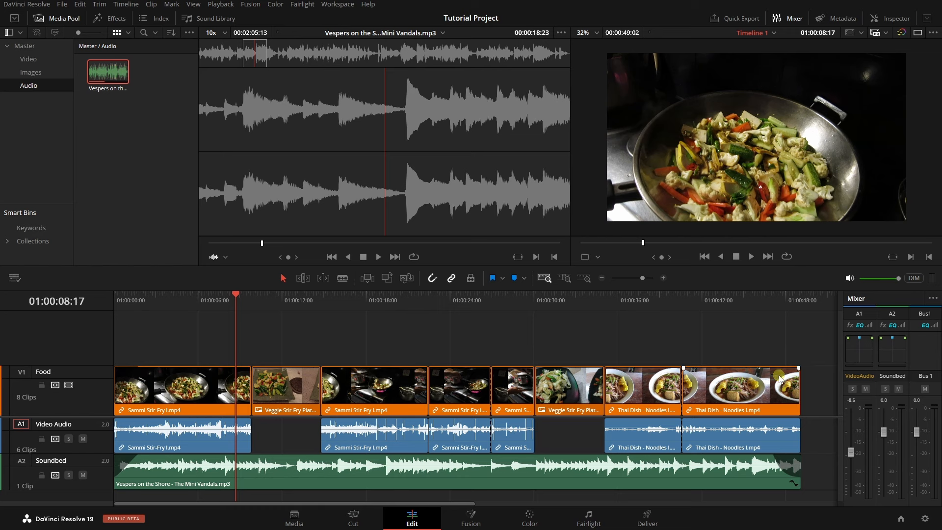
pyautogui.click(824, 397)
pyautogui.click(817, 396)
pyautogui.click(795, 375)
pyautogui.moveTo(799, 368)
pyautogui.mouseDown()
pyautogui.moveTo(775, 373)
pyautogui.moveTo(799, 371)
pyautogui.moveTo(784, 371)
pyautogui.mouseUp()
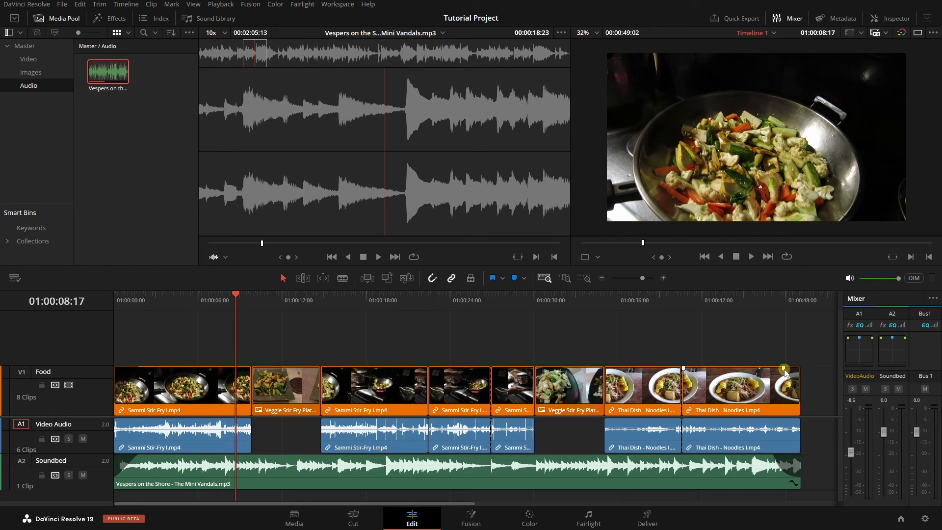
# Step: Play the timeline from the beginning to check the opening video and music fades
pyautogui.click(170, 363)
pyautogui.press('Home')
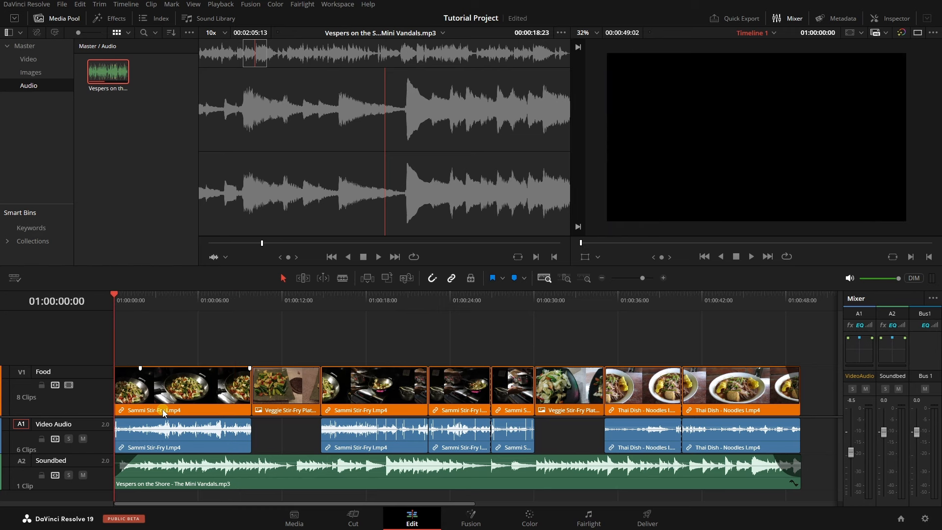
pyautogui.moveTo(144, 466)
pyautogui.press('space')
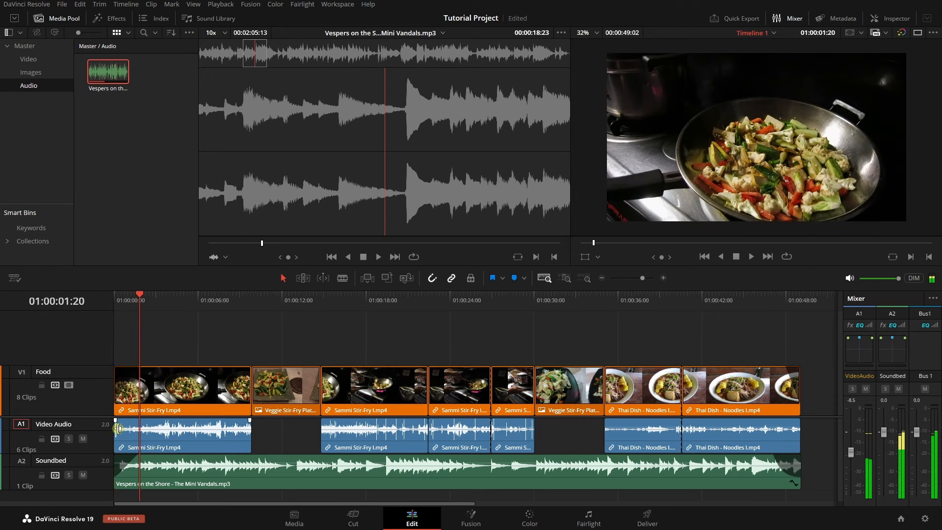
# Step: Add an audio fade-in to the first Sammi Stir-Fry I.mp4 clip on Video Audio and play the timeline from the start to check it
pyautogui.moveTo(115, 420); pyautogui.dragTo(146, 420)
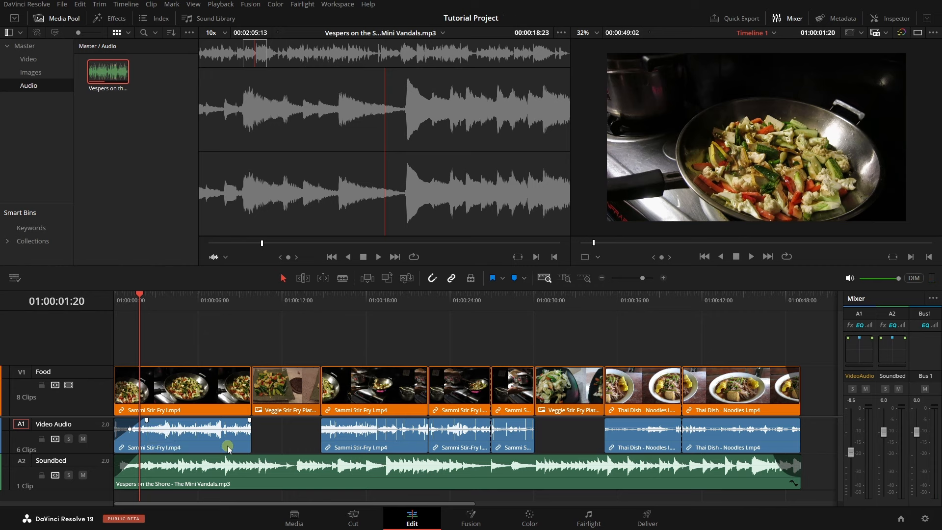
pyautogui.press('Home')
pyautogui.press('space')
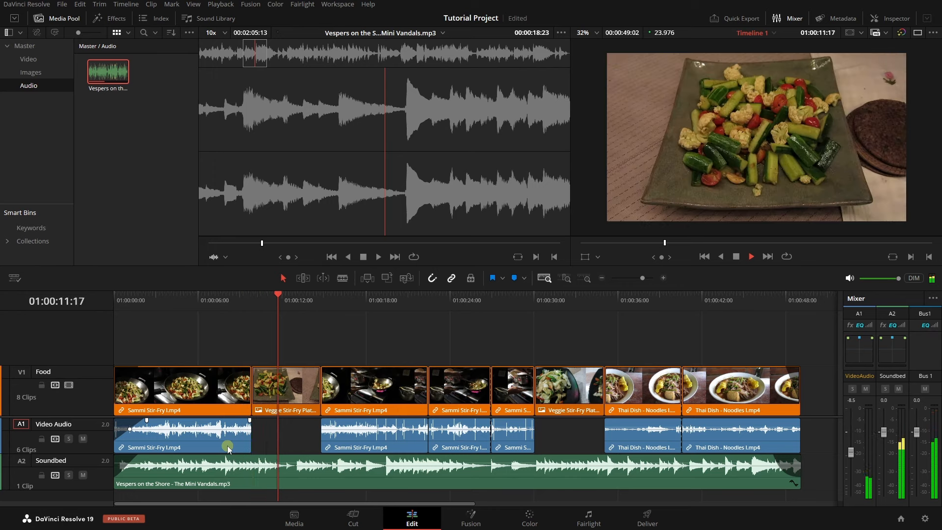
pyautogui.press('space')
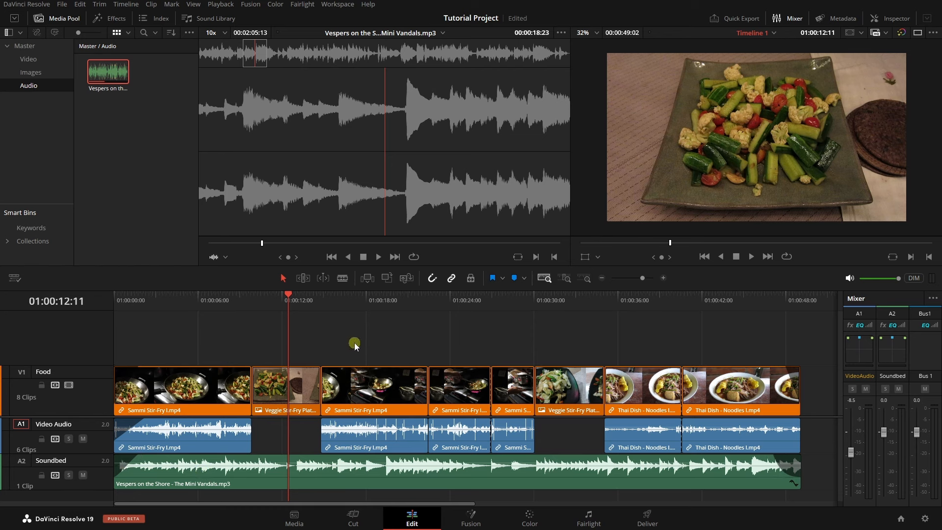
# Step: Return the playhead to the timeline start and jump across the edit points to 01:00:14:19
pyautogui.press('Up')
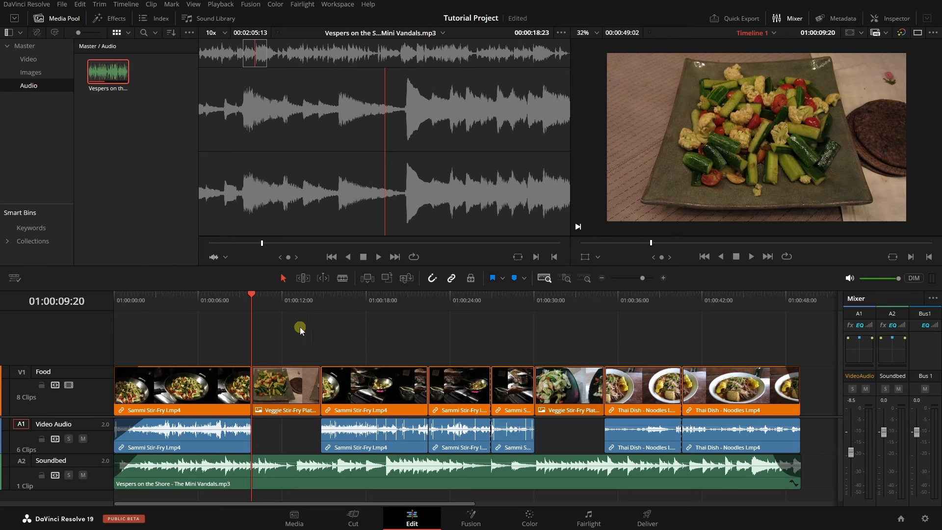
pyautogui.press('Home')
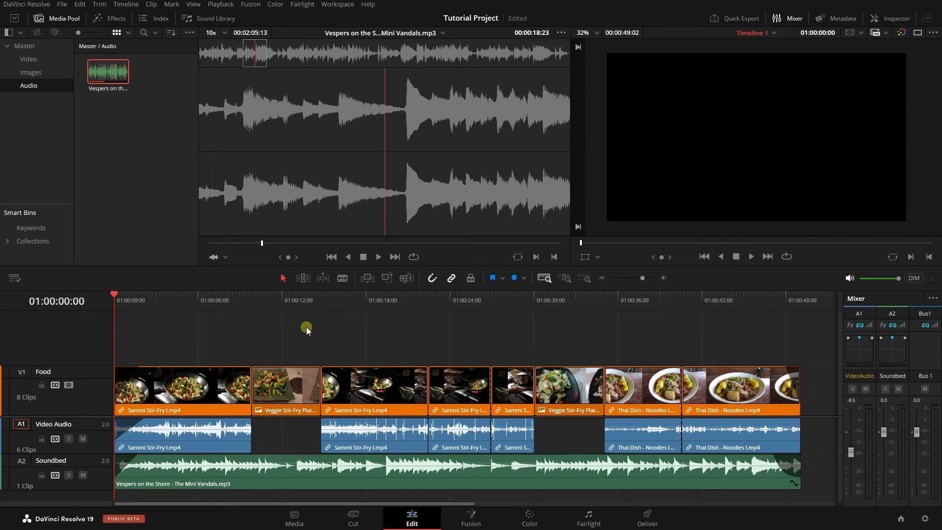
pyautogui.press('Down')
pyautogui.press('Down')
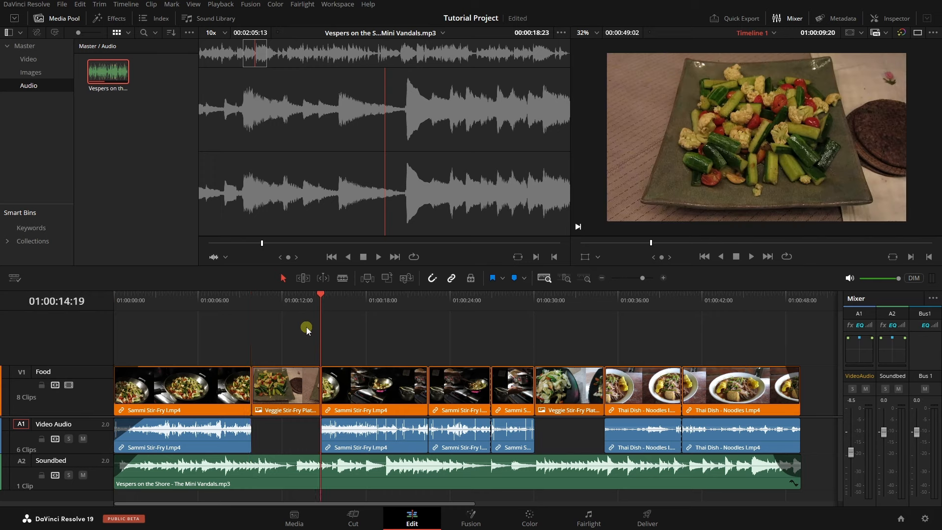
# Step: Jump the playhead forward through the edit points from 01:00:14:19 to the end of the timeline
pyautogui.press('Down')
pyautogui.press('Down')
pyautogui.press('Down')
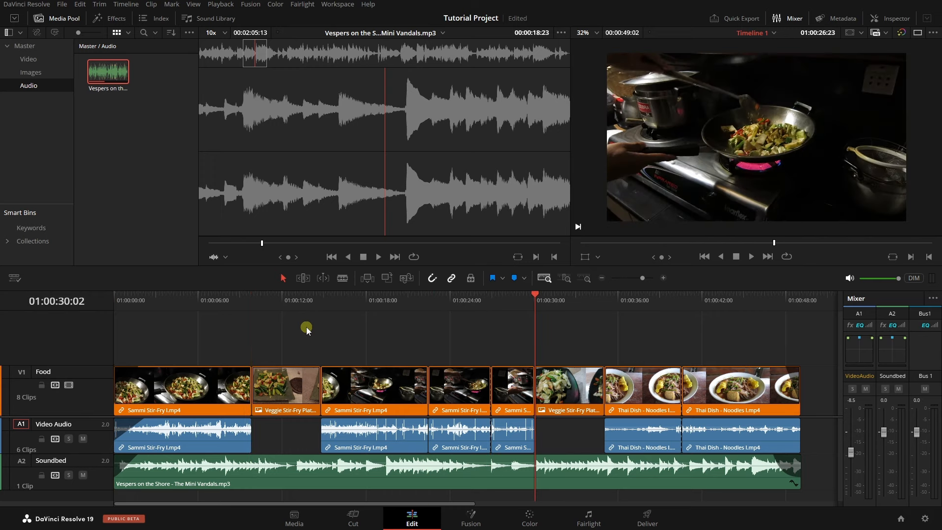
pyautogui.press('Down')
pyautogui.press('Down')
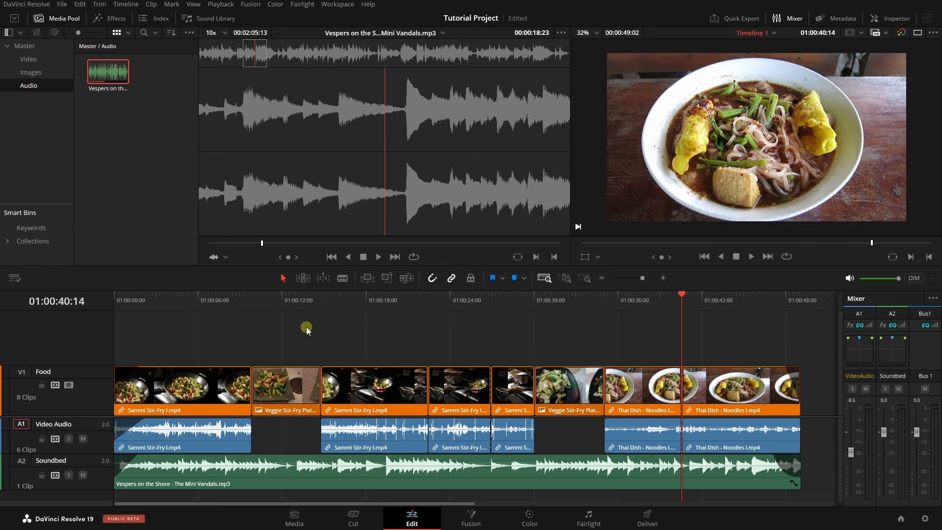
pyautogui.press('Down')
# Step: Jump the playhead back through the edit points to the start of the first Veggie Stir-Fry image at 01:00:09:20
pyautogui.press('Up')
pyautogui.press('Up')
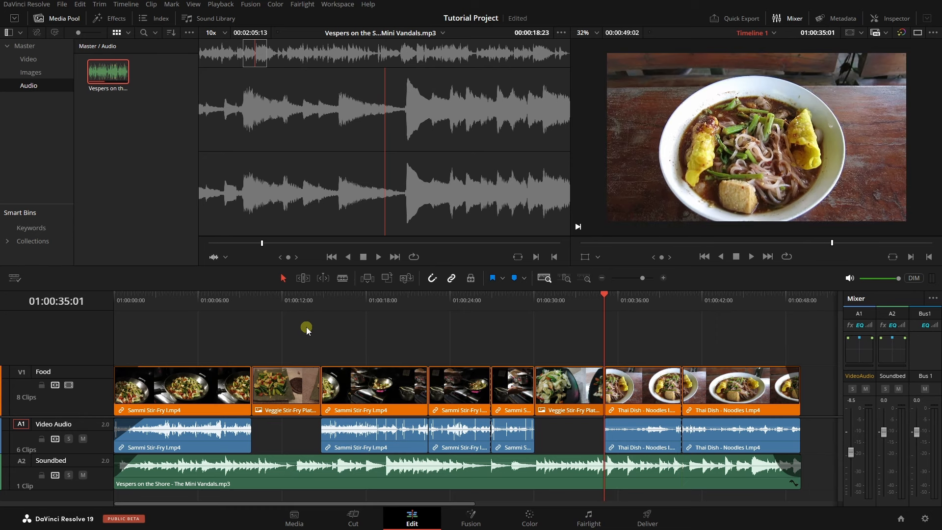
pyautogui.press('Up')
pyautogui.press('Up')
pyautogui.press('Up')
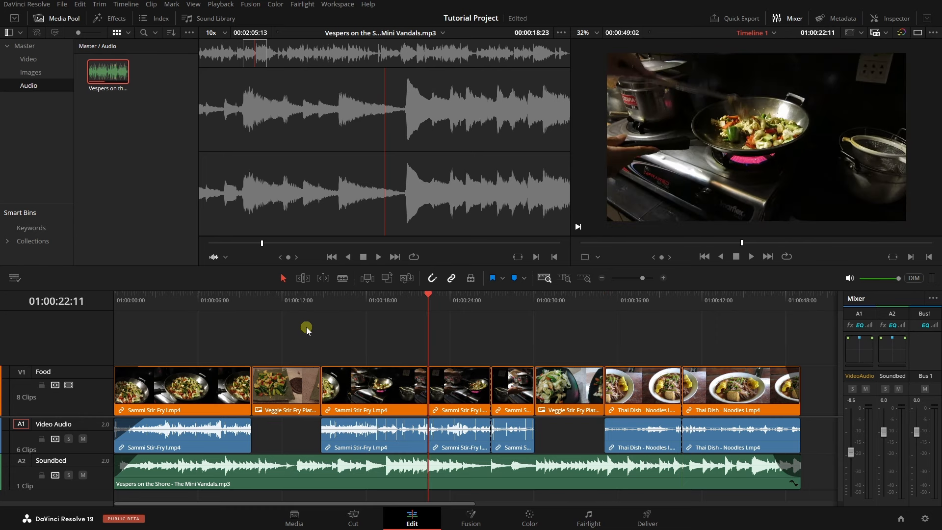
pyautogui.press('Up')
pyautogui.press('Up')
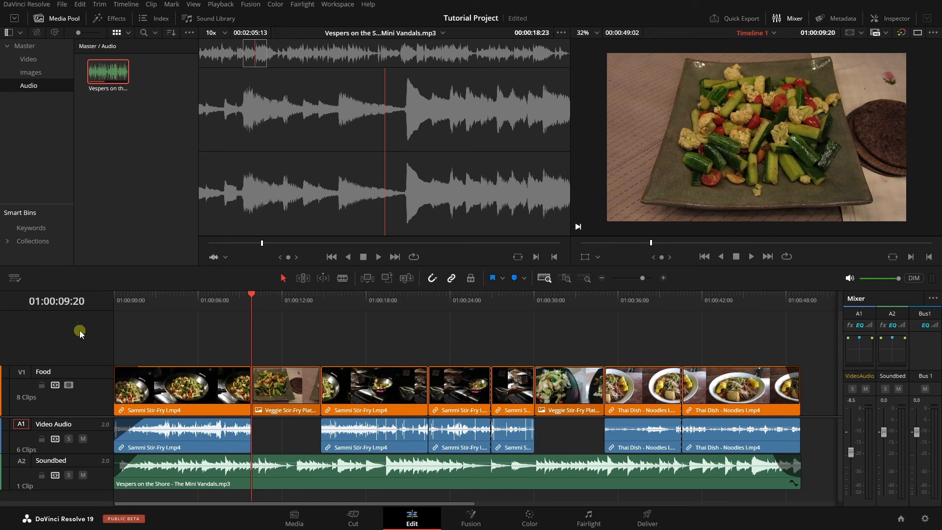
# Step: Play the timeline from 01:00:09:20, stop at about 01:00:16:12, and step the playhead back frame by frame
pyautogui.press('space')
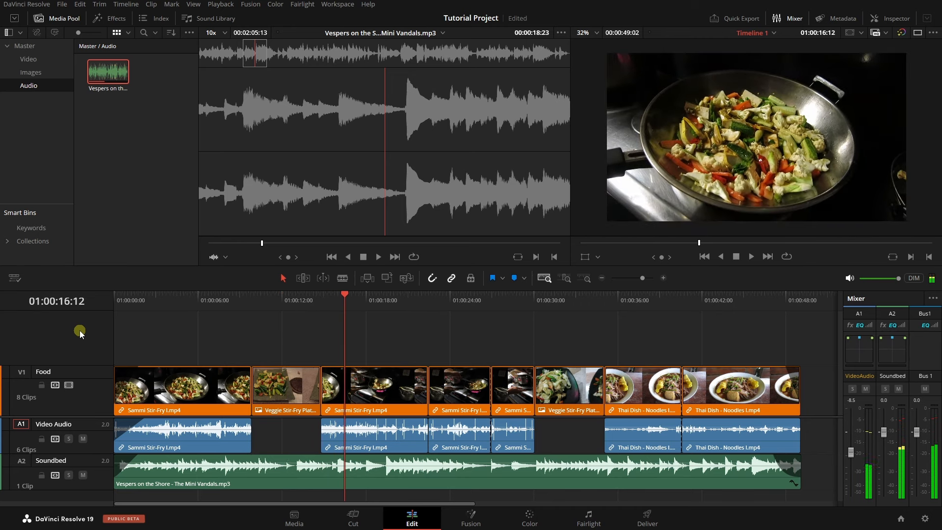
pyautogui.press('Left')
pyautogui.press('Left')
pyautogui.press('Left')
pyautogui.press('Left')
pyautogui.press('Left')
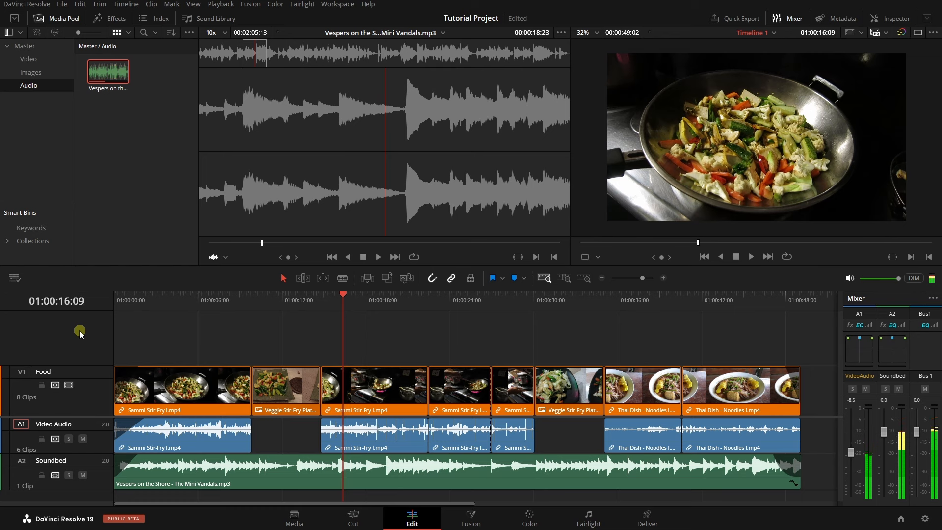
pyautogui.press('Left')
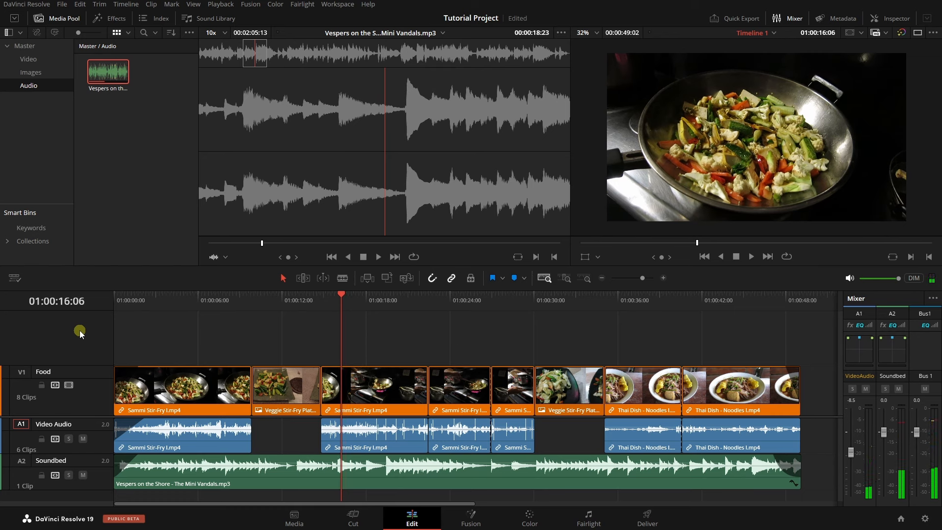
pyautogui.press('Left')
pyautogui.press('Left')
# Step: Play in reverse to 01:00:12:04, stop, and move the playhead back in one-second jumps into the first clip
pyautogui.press('j')
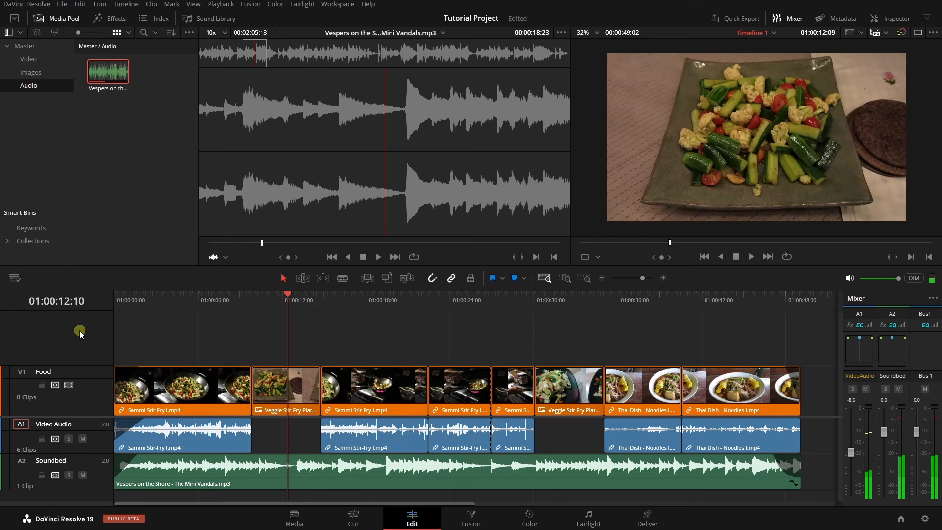
pyautogui.press('k')
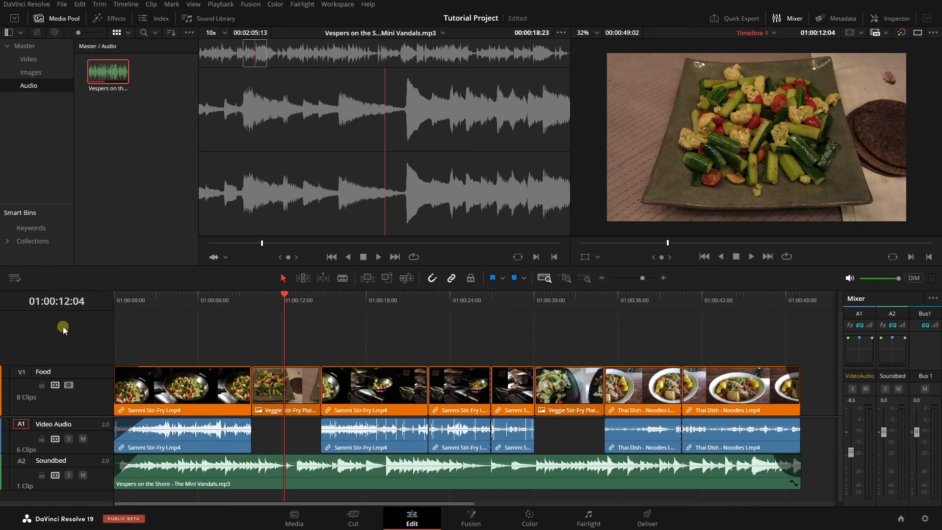
pyautogui.hotkey('shift', 'Left')
pyautogui.hotkey('shift', 'Left')
pyautogui.hotkey('shift', 'Left')
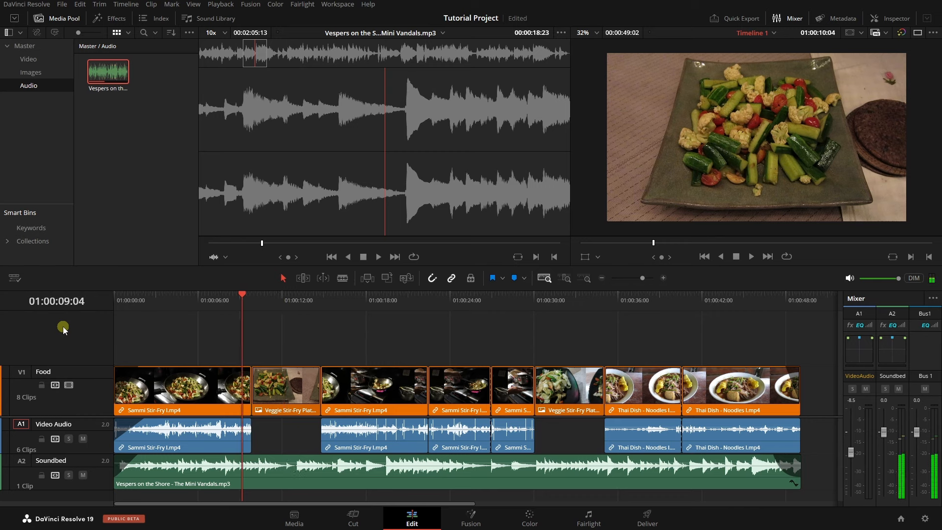
pyautogui.hotkey('shift', 'Left')
pyautogui.hotkey('shift', 'Left')
# Step: Move the playhead forward in one-second jumps from the first clip past 01:00:13:04
pyautogui.hotkey('shift', 'Right')
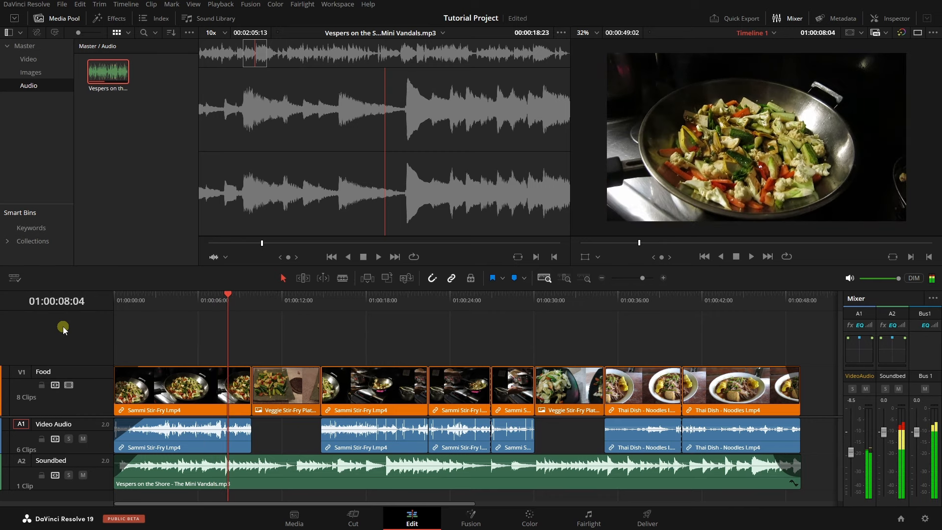
pyautogui.hotkey('shift', 'Right')
pyautogui.hotkey('shift', 'Right')
pyautogui.hotkey('shift', 'Right')
pyautogui.hotkey('shift', 'Right')
pyautogui.hotkey('shift', 'Right')
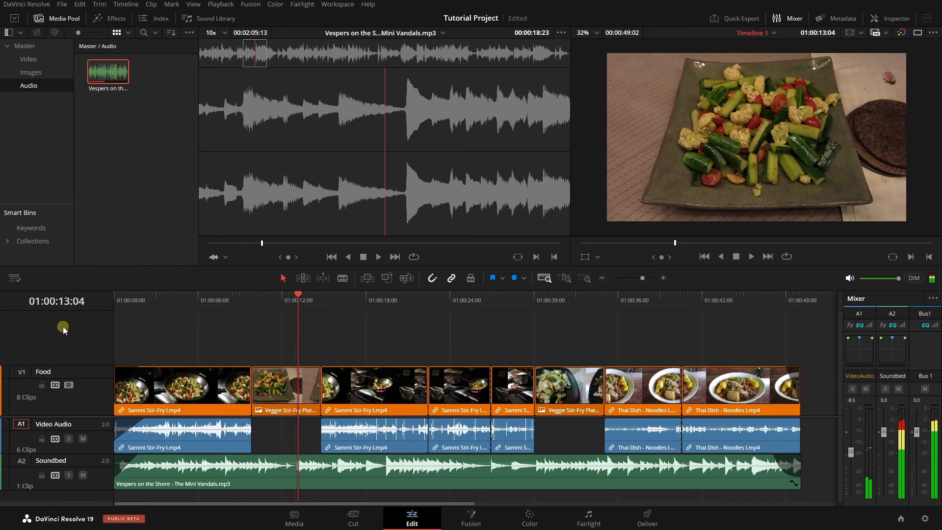
pyautogui.hotkey('shift', 'Right')
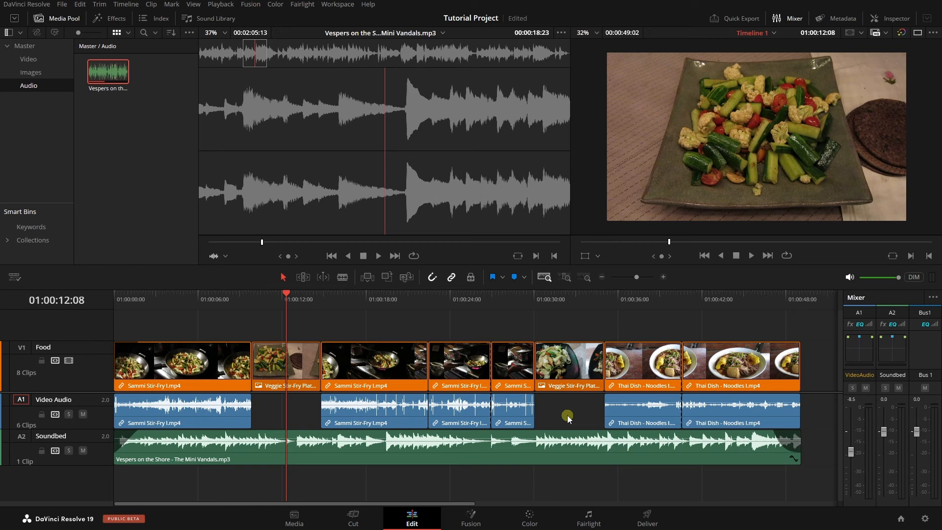
# Step: Play the timeline forward from 01:00:12:08, raise playback to 2x and 4x speed, and stop at 01:00:36:19
pyautogui.press('space')
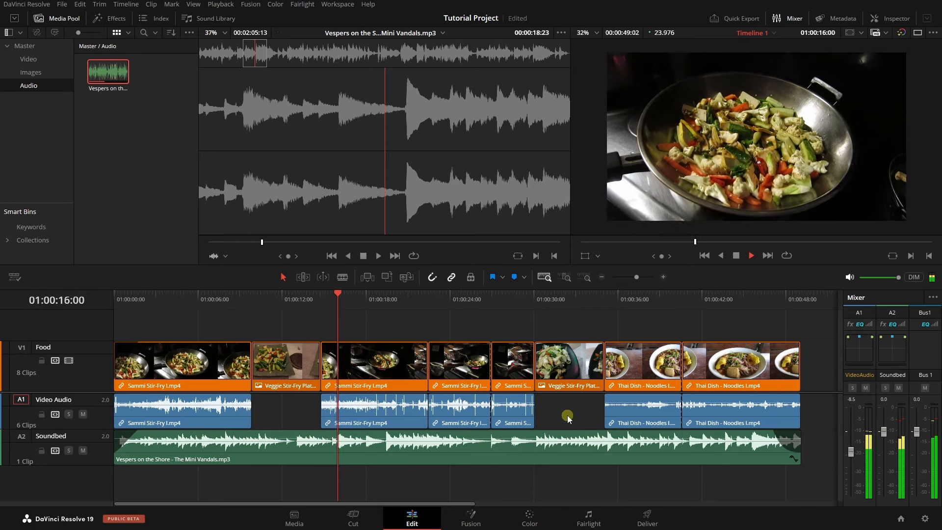
pyautogui.press('l')
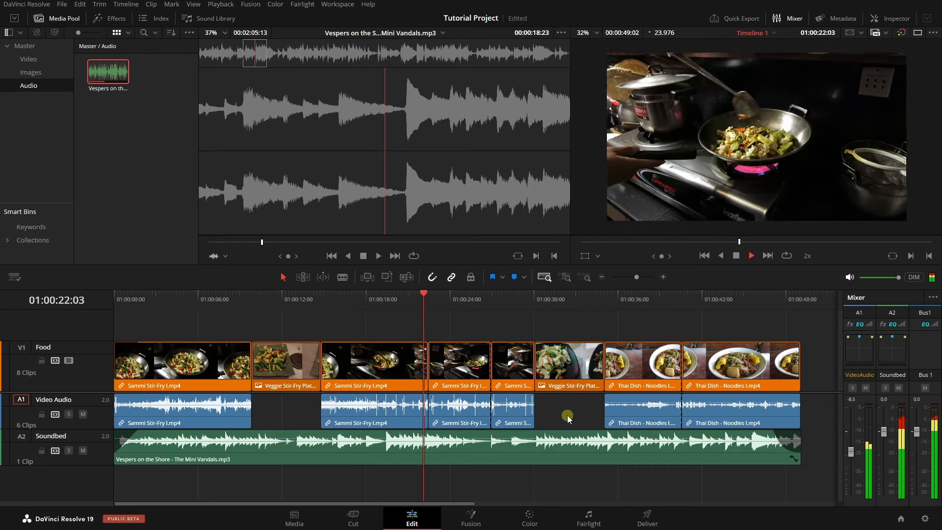
pyautogui.press('l')
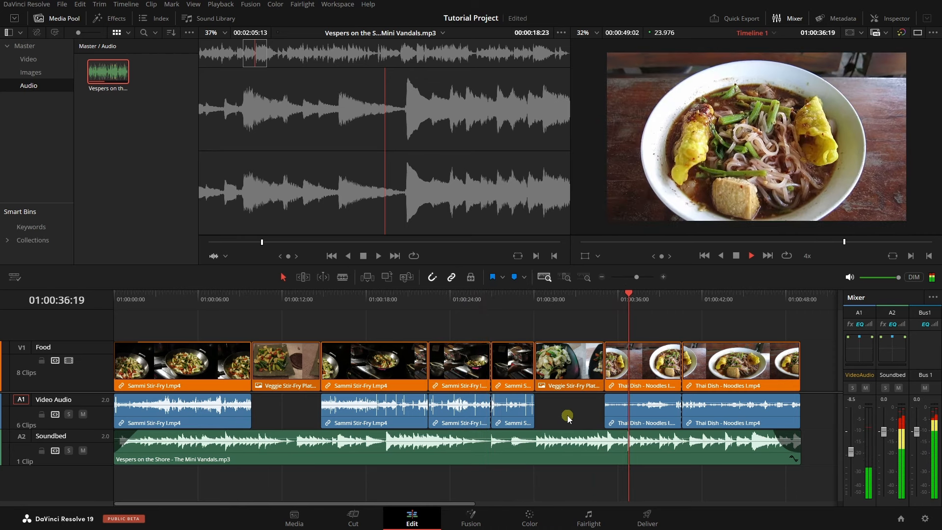
pyautogui.press('k')
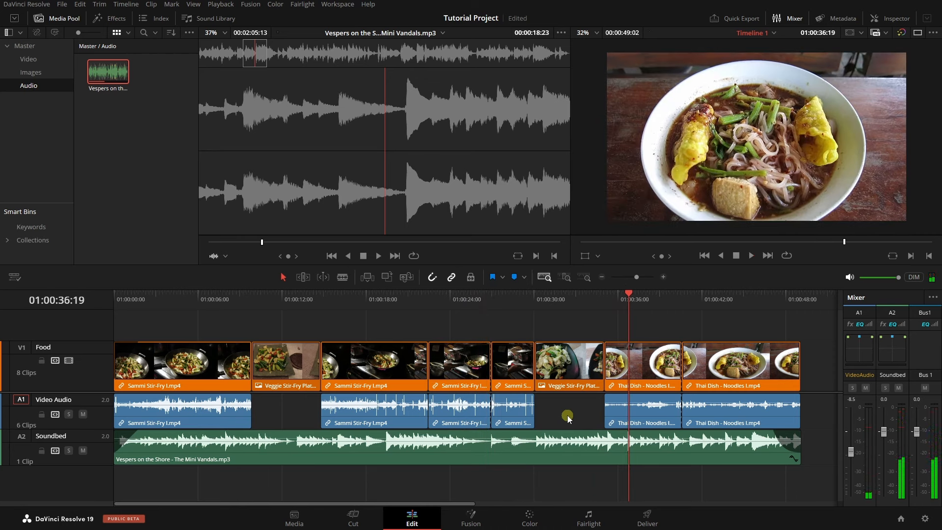
# Step: Play the timeline in reverse, raise the reverse playback to 2x speed, and stop at 01:00:24:21
pyautogui.press('j')
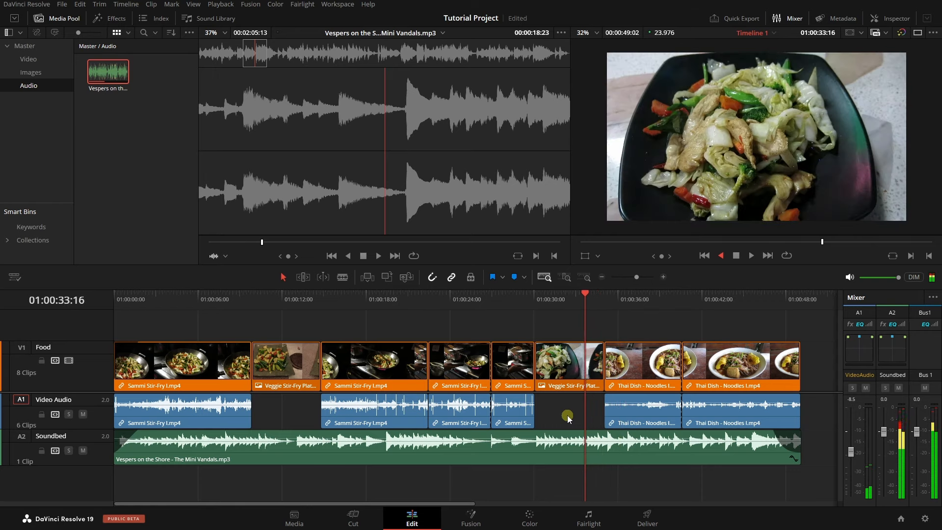
pyautogui.press('j')
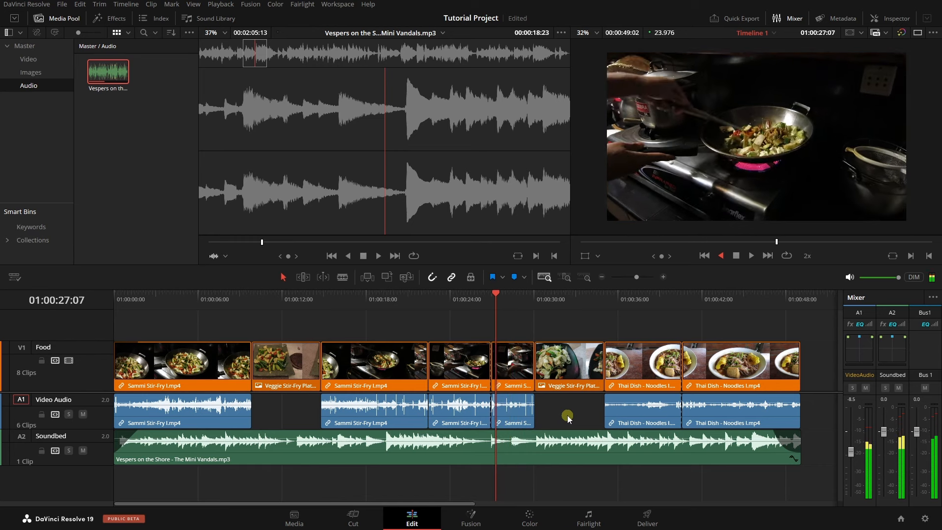
pyautogui.press('k')
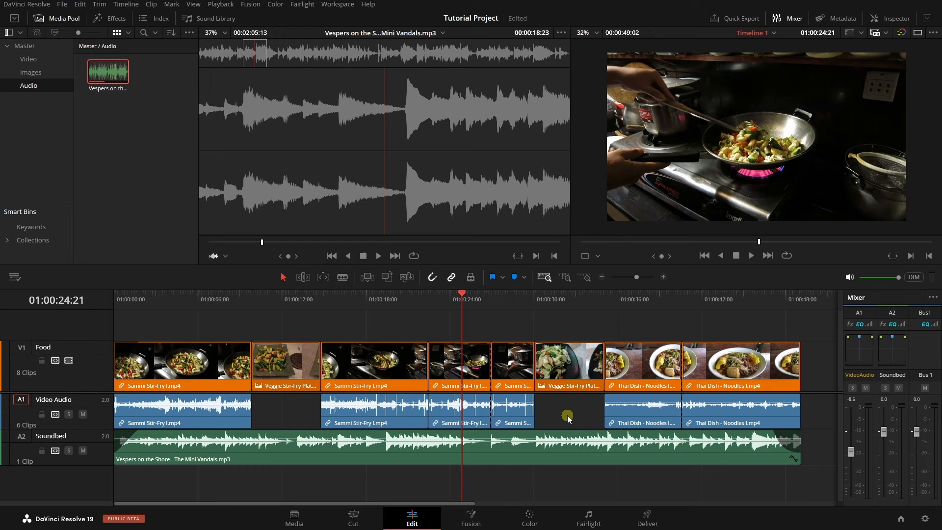
# Step: During reverse playback, split the clips on all tracks at 01:00:20:14 and again at about 01:00:17
pyautogui.press('j')
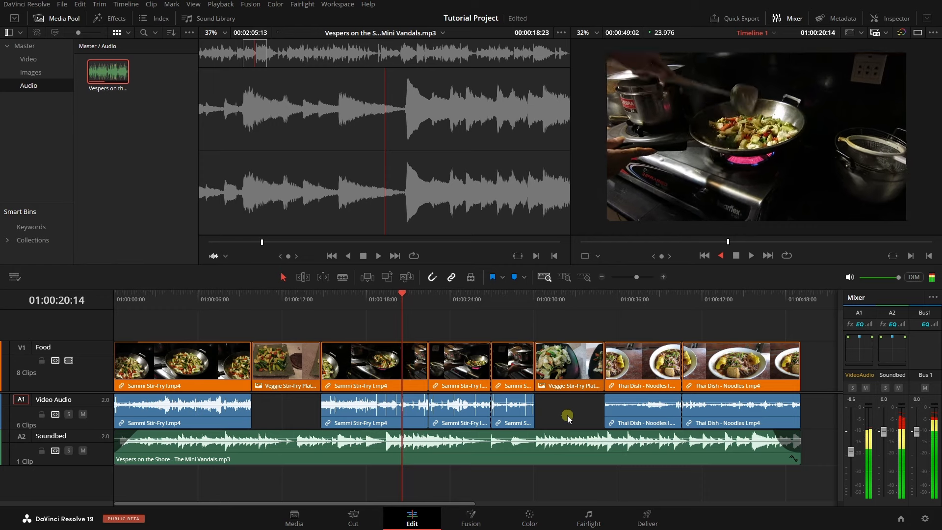
pyautogui.hotkey('ctrl', 'b')
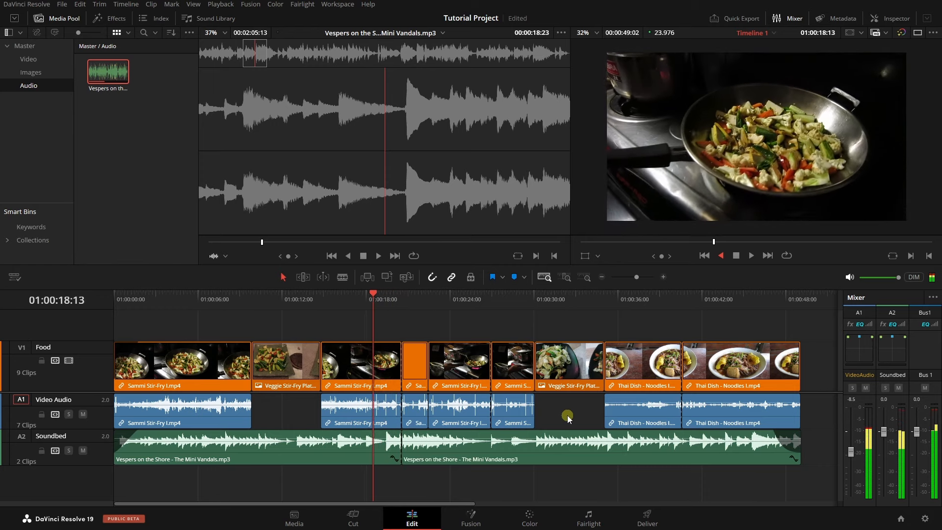
pyautogui.hotkey('ctrl', 'b')
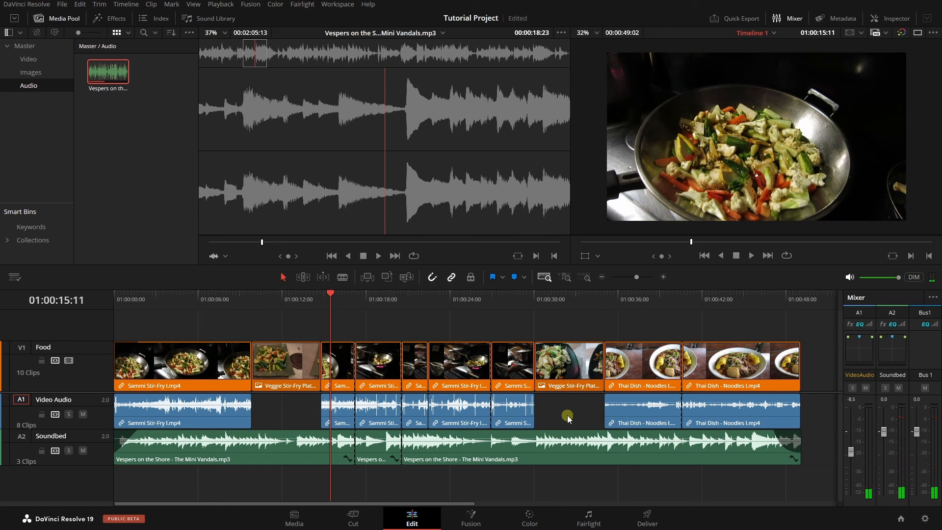
# Step: Step forward frame by frame to 01:00:15:22, split the clips on all tracks there, and save the project
pyautogui.press('Right')
pyautogui.press('Right')
pyautogui.press('Right')
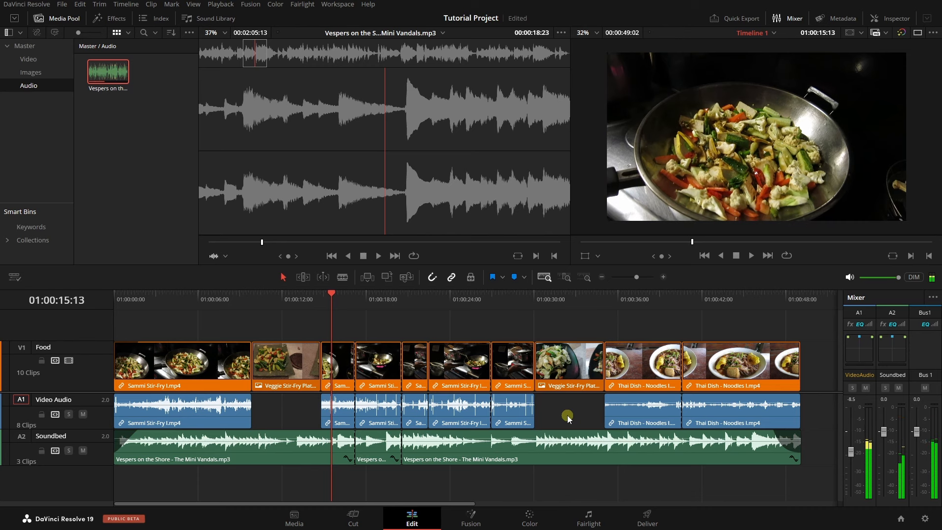
pyautogui.press('Right')
pyautogui.press('Right')
pyautogui.press('Right')
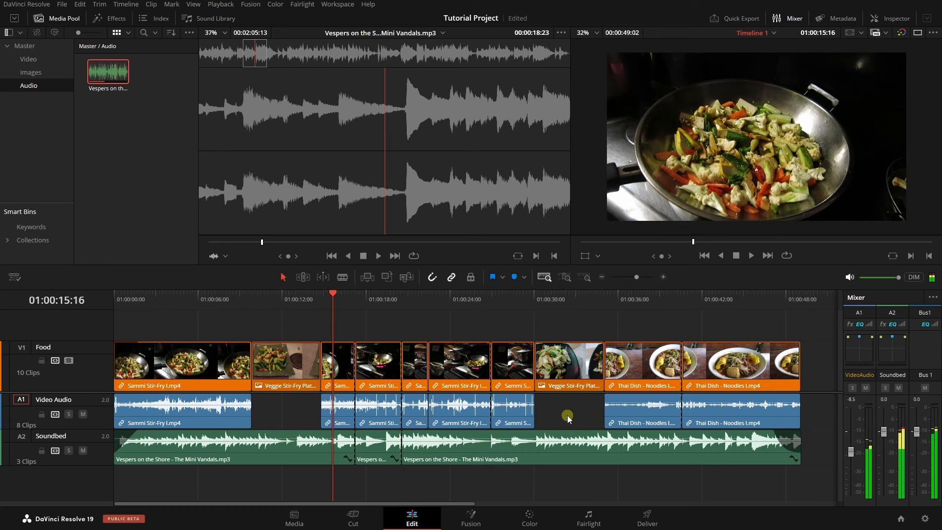
pyautogui.press('Right')
pyautogui.press('Right')
pyautogui.press('Right')
pyautogui.press('Right')
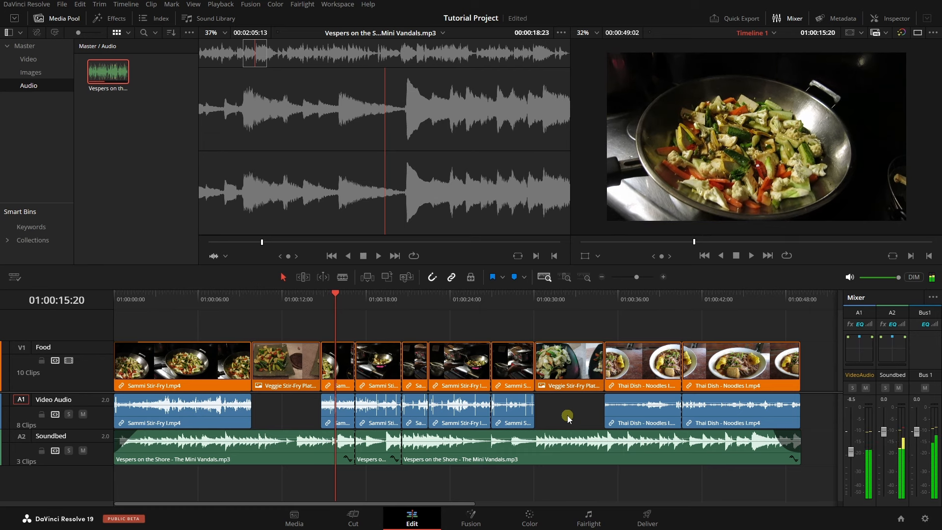
pyautogui.press('Right')
pyautogui.hotkey('ctrl', 'b')
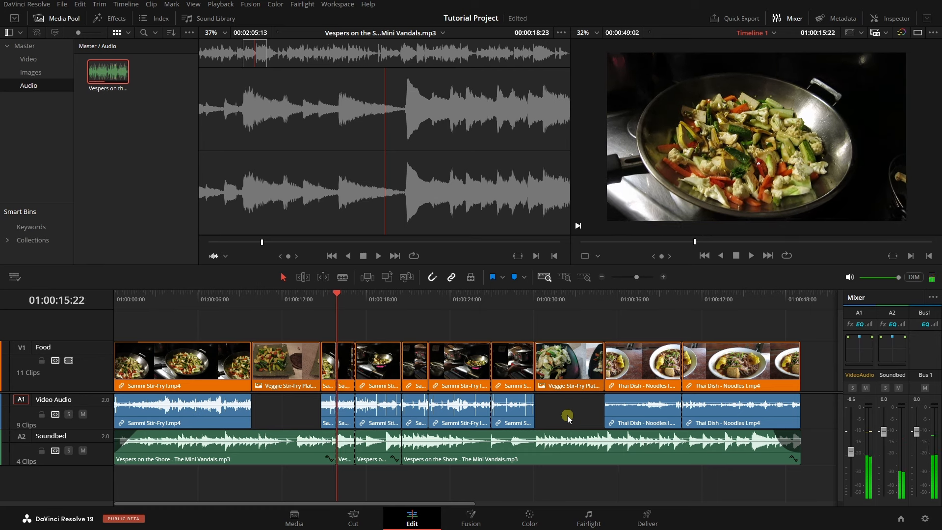
pyautogui.hotkey('ctrl', 's')
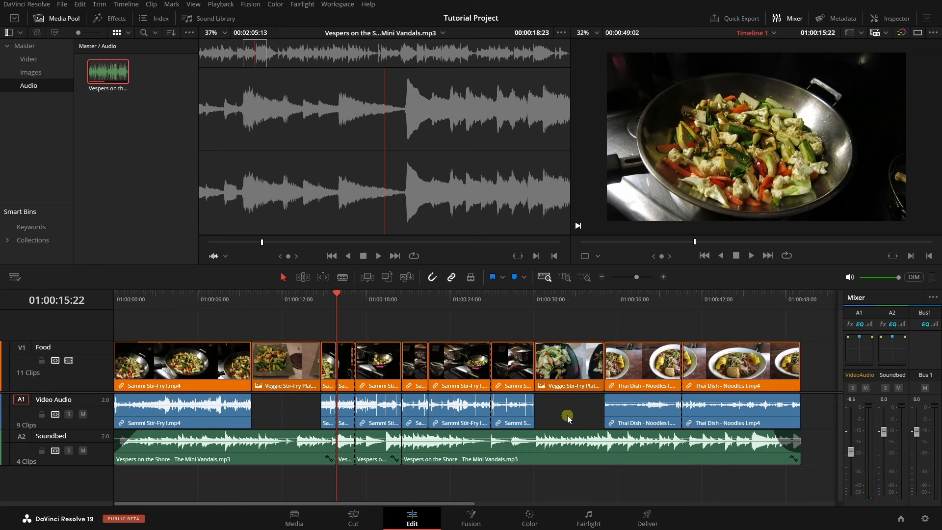
# Step: Step back frame by frame to 01:00:15:10 and split the clips on all tracks at that frame
pyautogui.press('Left')
pyautogui.press('Left')
pyautogui.press('Left')
pyautogui.press('Left')
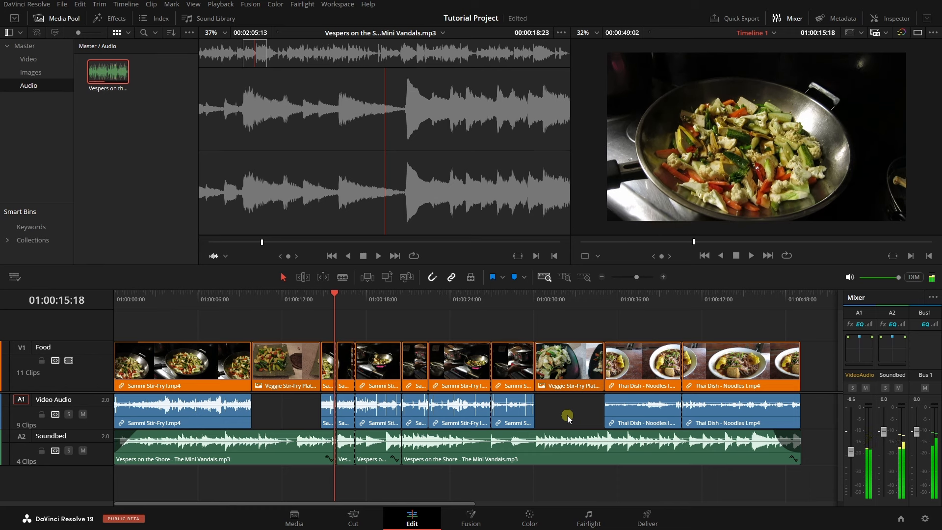
pyautogui.press('Left')
pyautogui.press('Left')
pyautogui.press('Left')
pyautogui.press('Left')
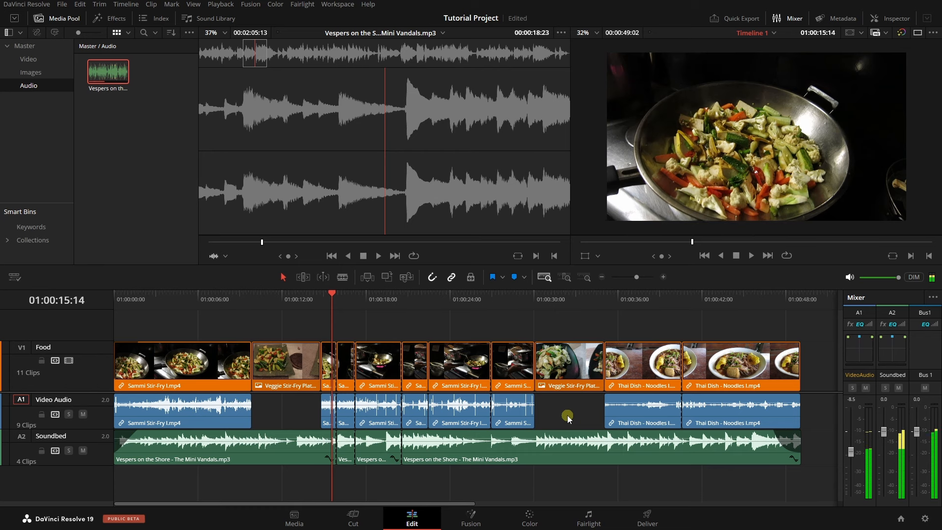
pyautogui.press('Left')
pyautogui.press('Left')
pyautogui.press('Left')
pyautogui.press('Left')
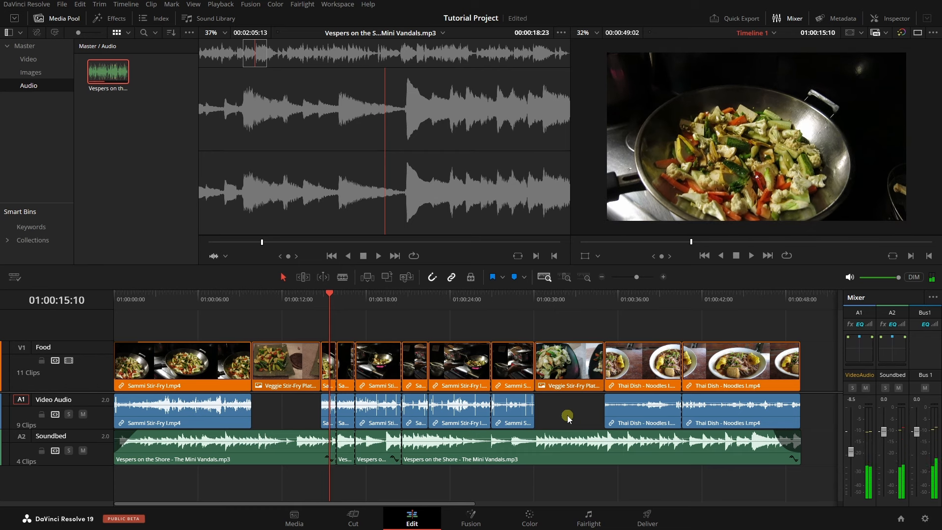
pyautogui.hotkey('ctrl', 'b')
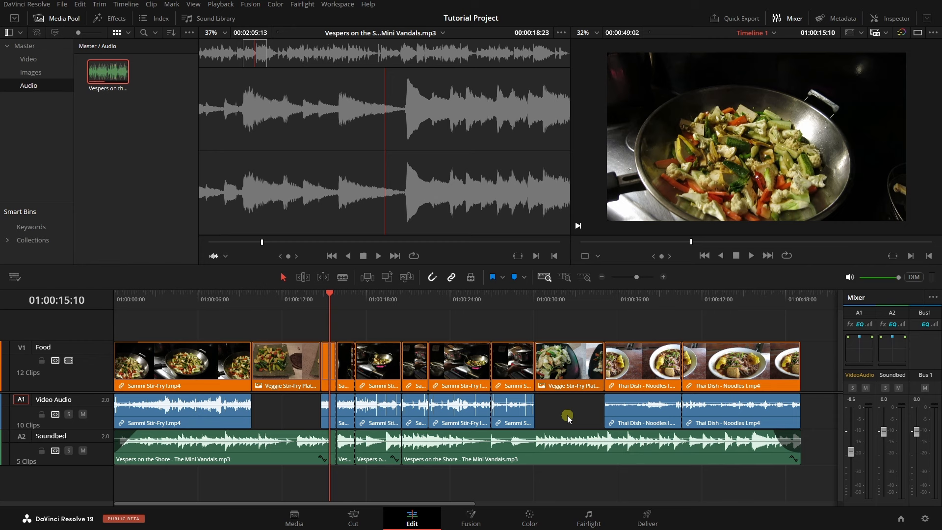
# Step: Play the timeline in reverse, raise the reverse playback to 2x speed, and stop at 01:00:06:06
pyautogui.press('j')
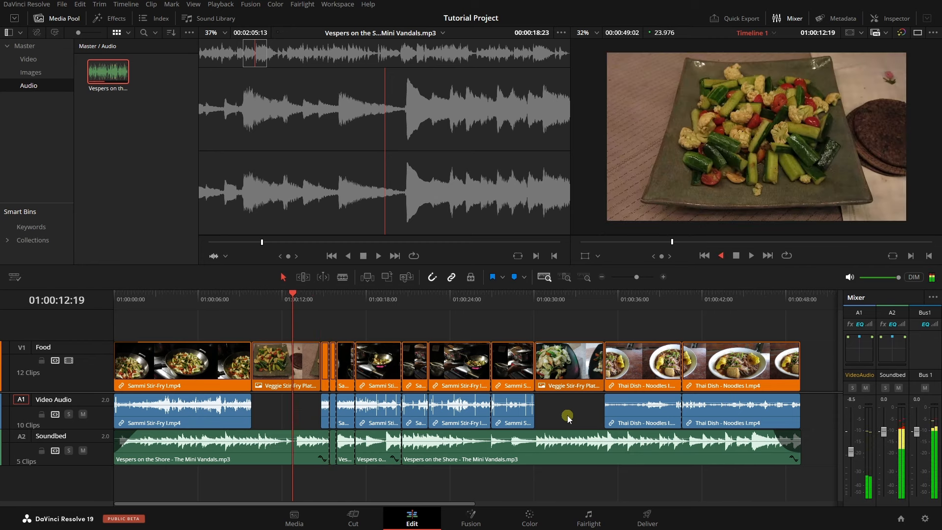
pyautogui.press('j')
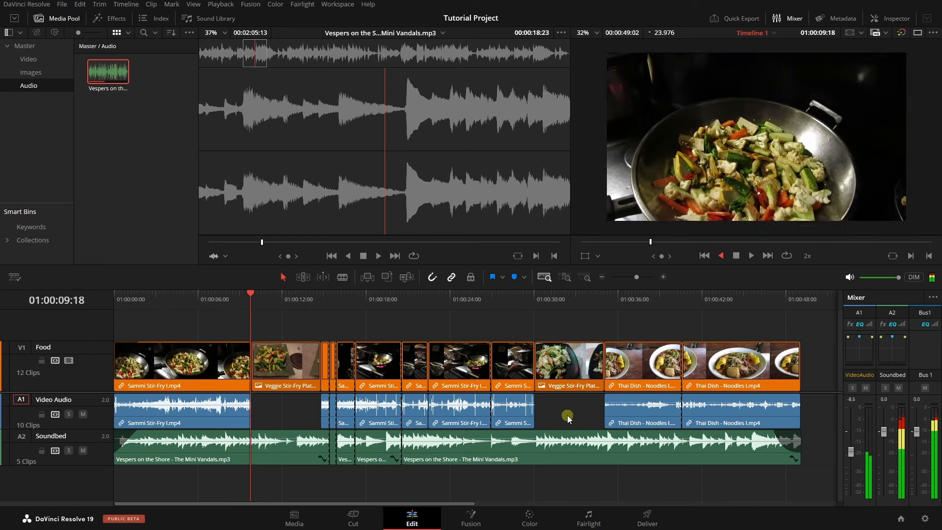
pyautogui.press('k')
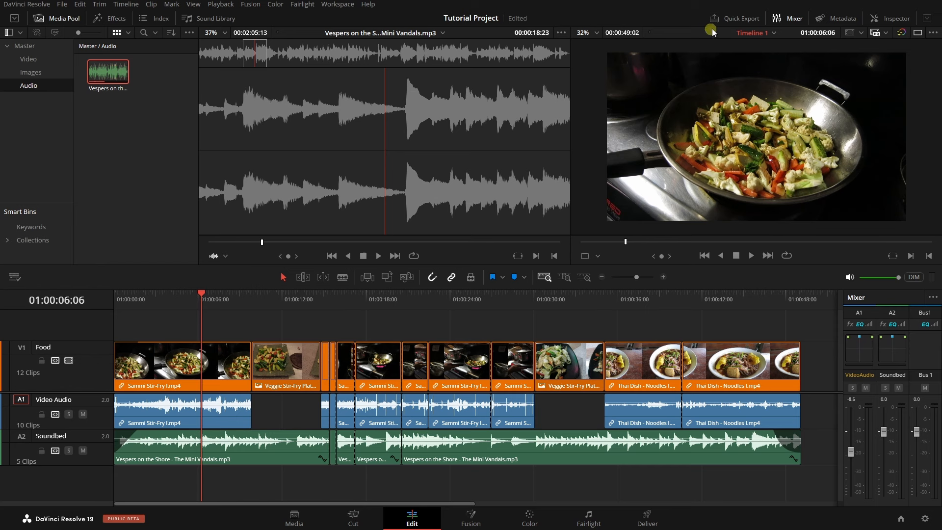
# Step: Review the H.264 Master, HyperDeck, H.265 Master and YouTube presets in Quick Export, and close it without exporting
pyautogui.click(738, 20)
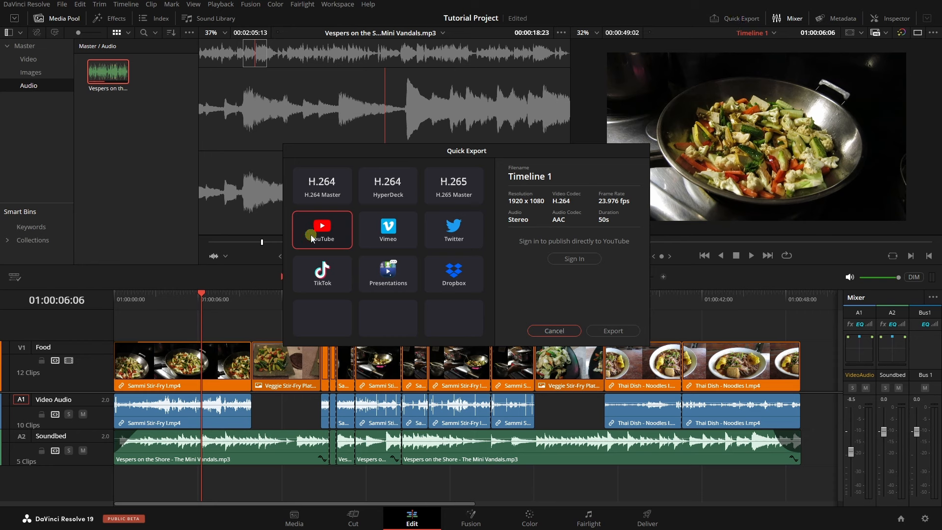
pyautogui.click(326, 184)
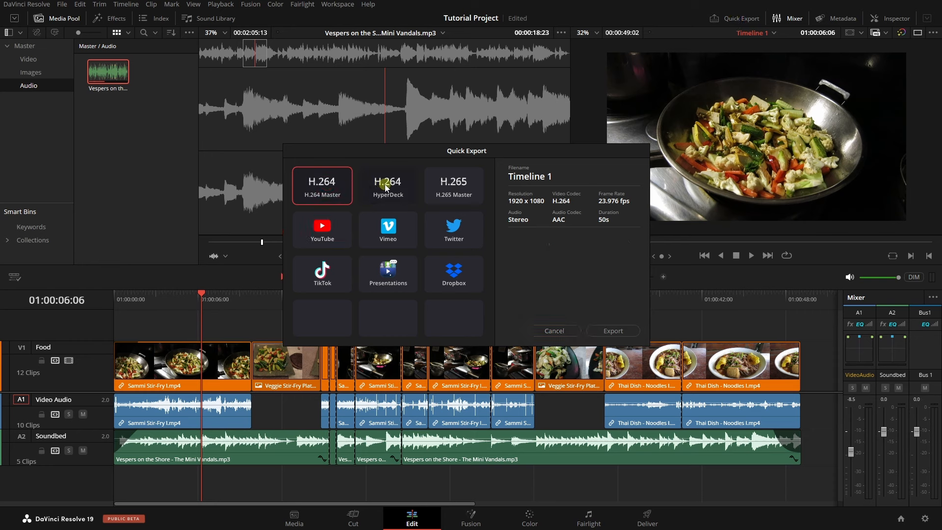
pyautogui.click(386, 188)
pyautogui.click(456, 185)
pyautogui.click(310, 230)
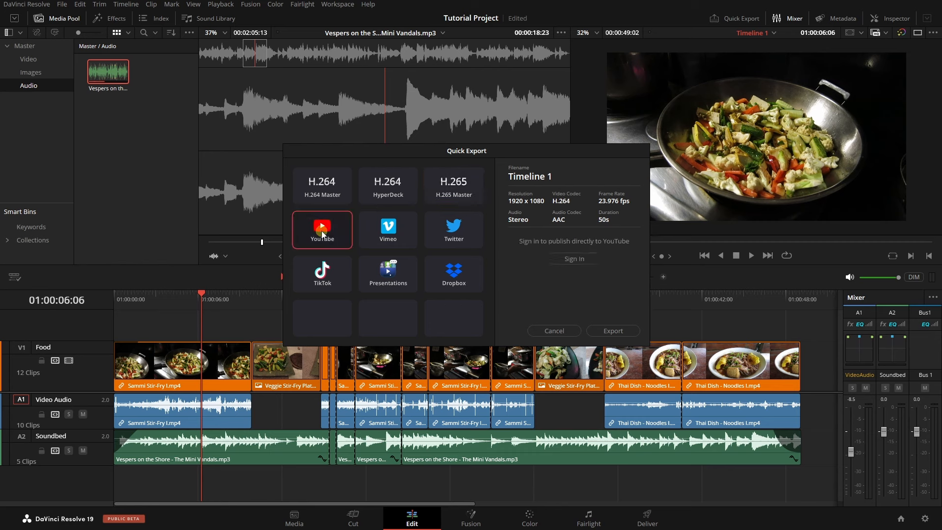
pyautogui.click(613, 331)
pyautogui.click(555, 331)
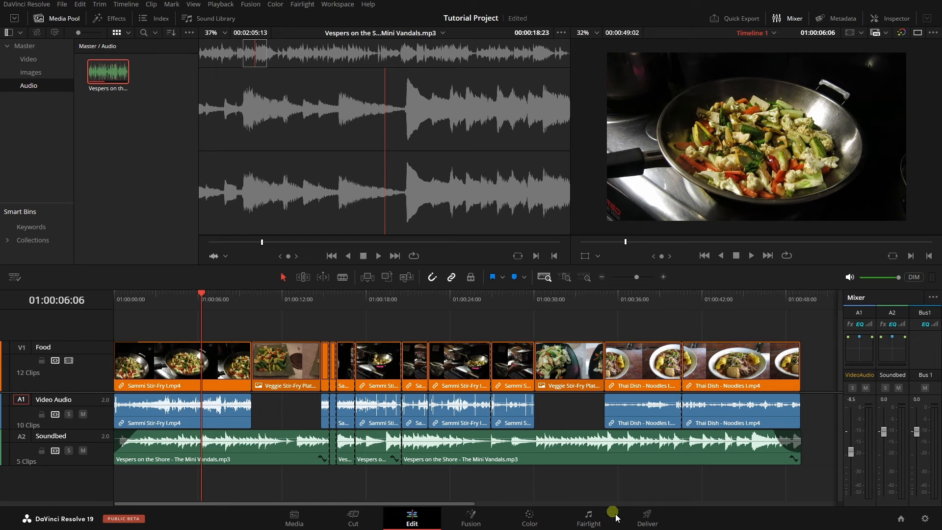
# Step: Switch to the Deliver page and load the YouTube 1080p render preset
pyautogui.click(649, 520)
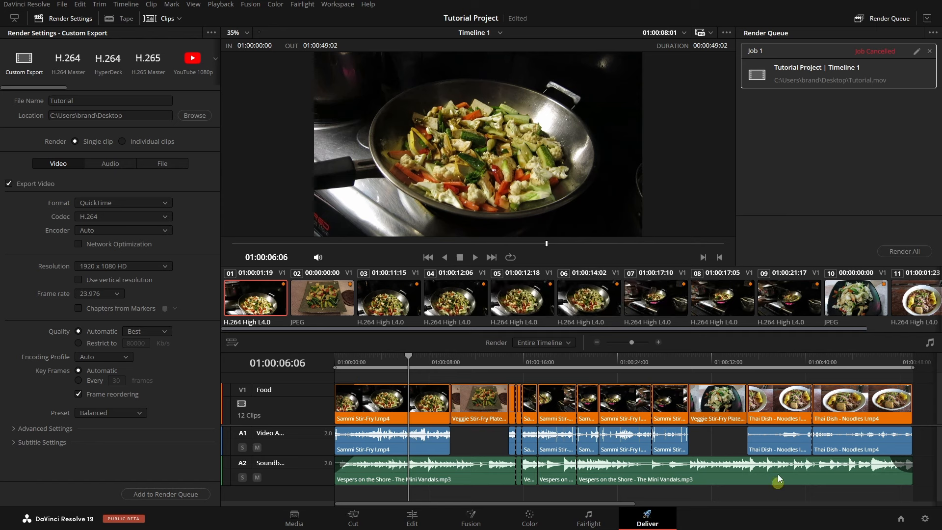
pyautogui.moveTo(47, 89); pyautogui.dragTo(22, 81)
pyautogui.click(192, 61)
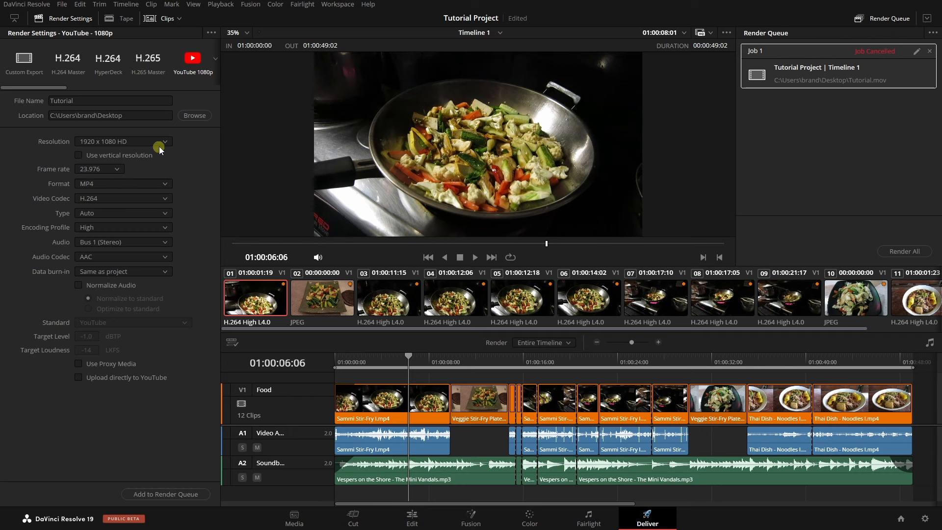
# Step: Examine the format, resolution, audio codec and encoding profile choices of the YouTube 1080p preset without changing them
pyautogui.click(165, 186)
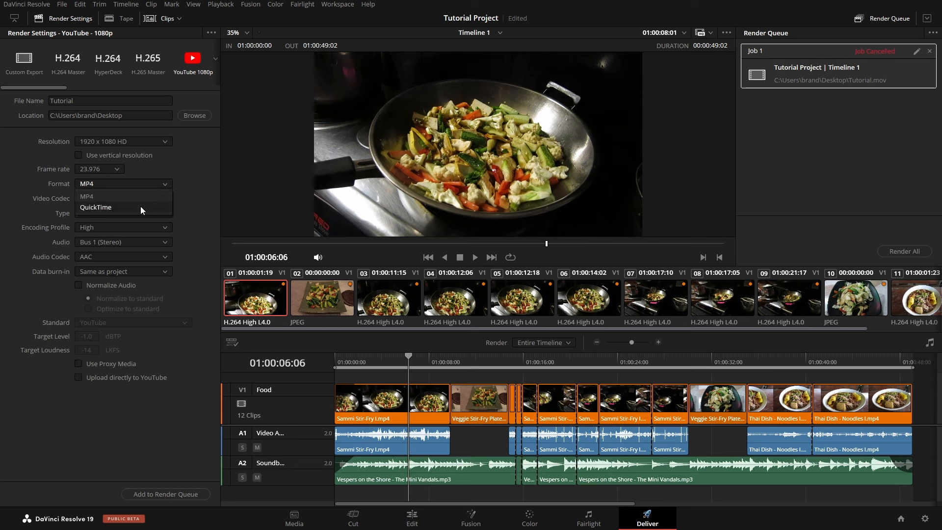
pyautogui.click(202, 191)
pyautogui.click(166, 142)
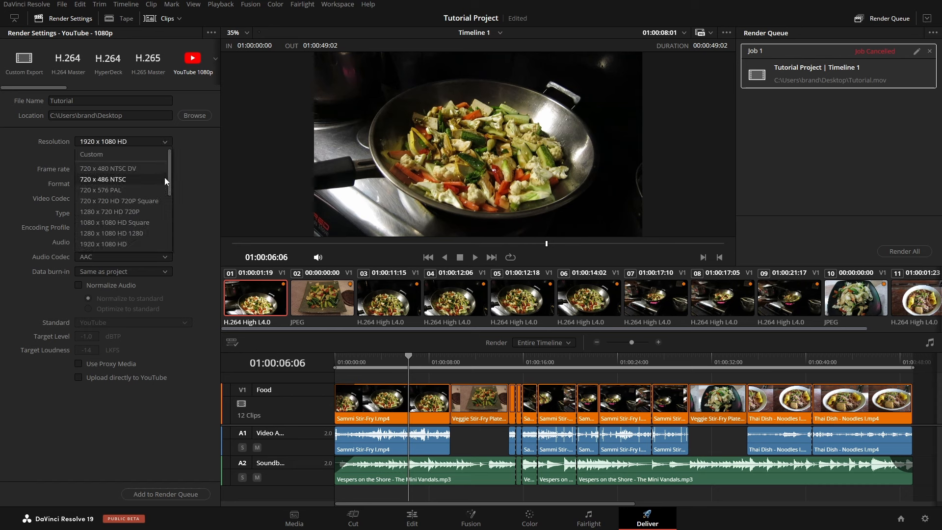
pyautogui.moveTo(169, 170); pyautogui.dragTo(178, 185)
pyautogui.click(192, 175)
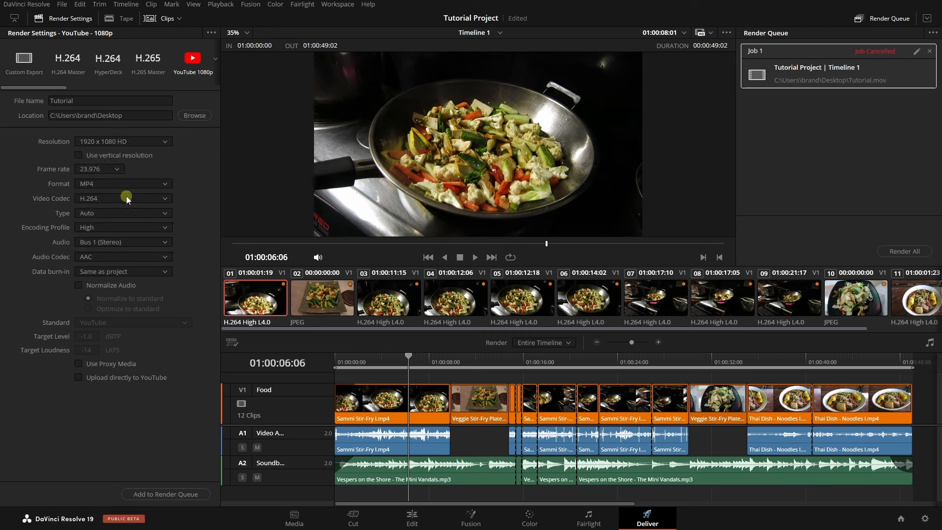
pyautogui.click(166, 257)
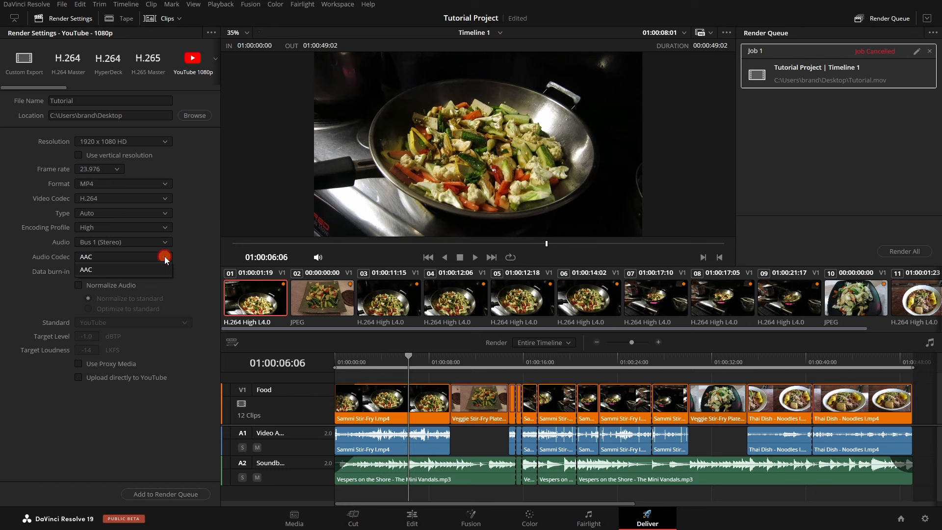
pyautogui.click(200, 248)
pyautogui.click(165, 229)
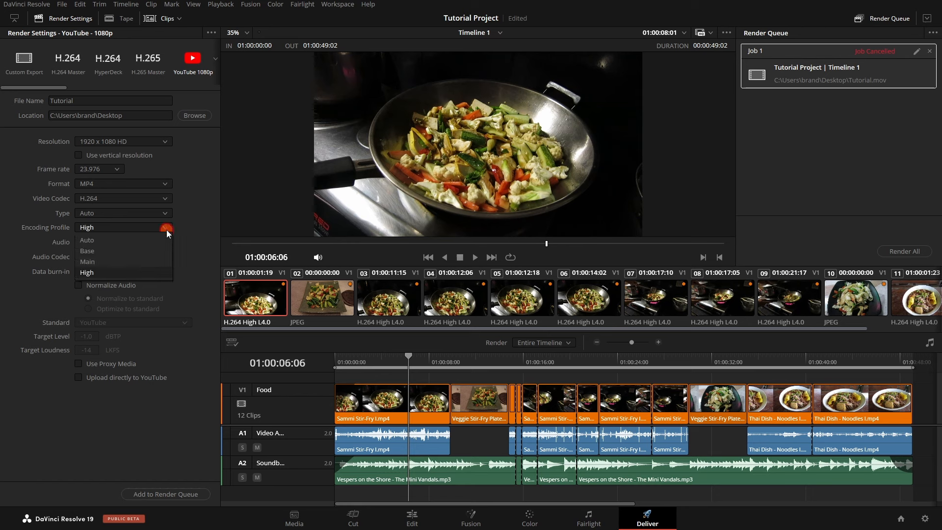
pyautogui.click(199, 228)
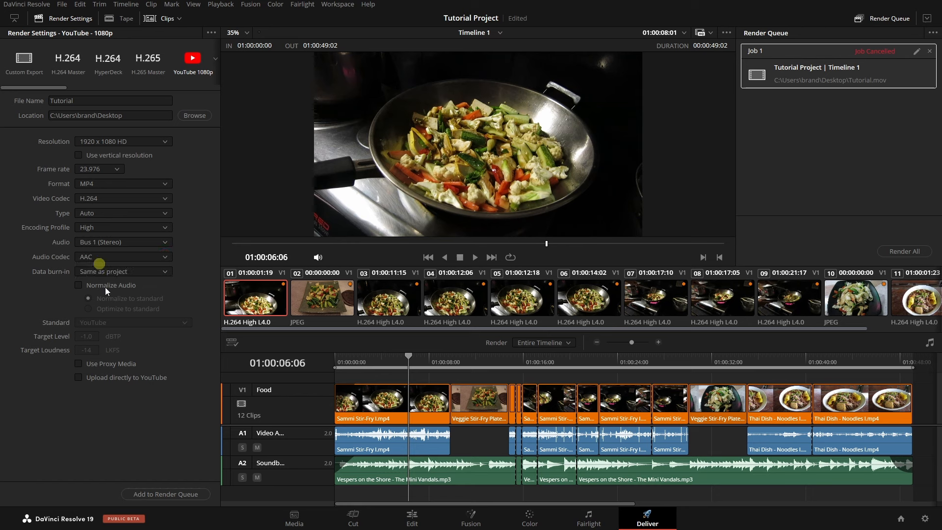
# Step: Load the H.264 Master preset and examine its audio, file and video settings plus the commands for saving or importing presets
pyautogui.click(65, 60)
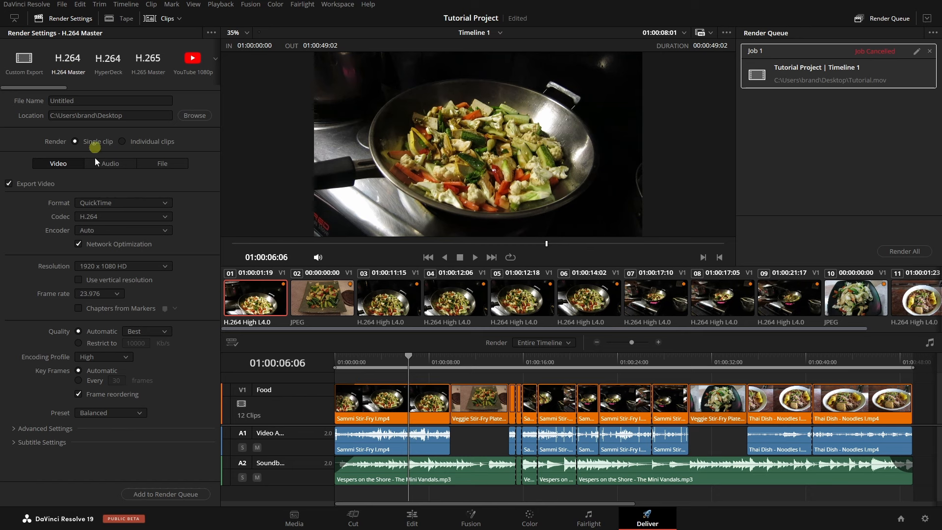
pyautogui.click(111, 164)
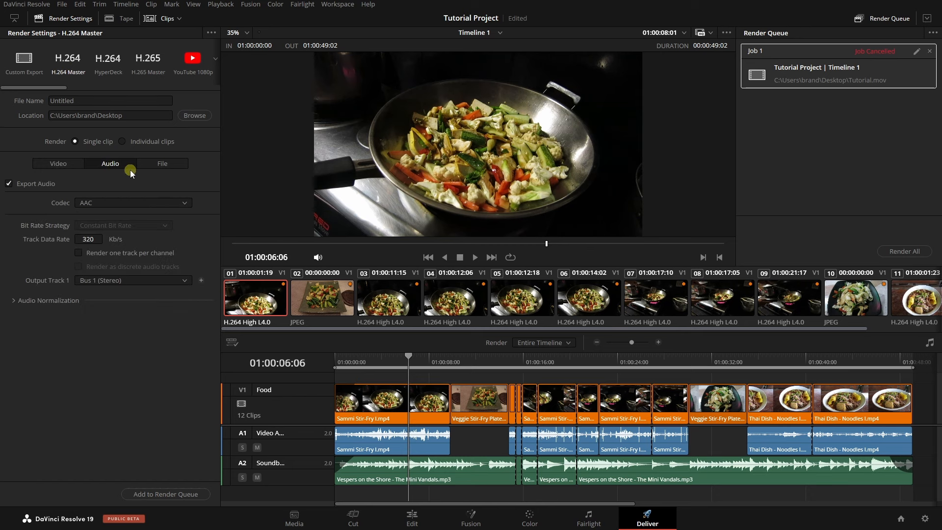
pyautogui.click(166, 165)
pyautogui.click(55, 165)
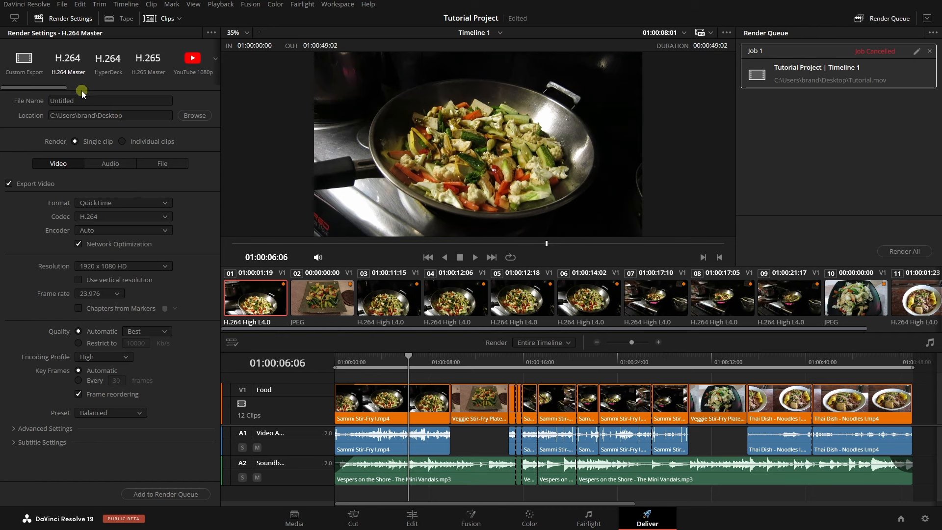
pyautogui.click(208, 33)
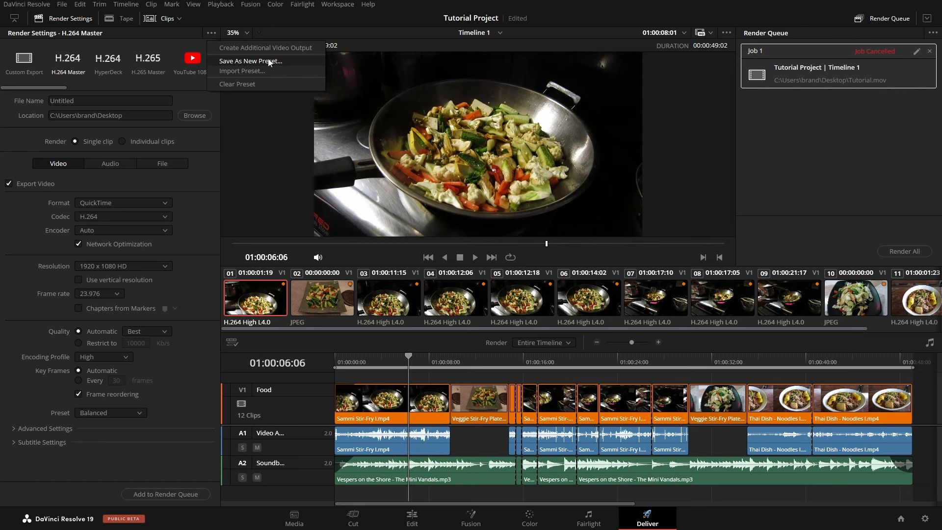
pyautogui.click(201, 229)
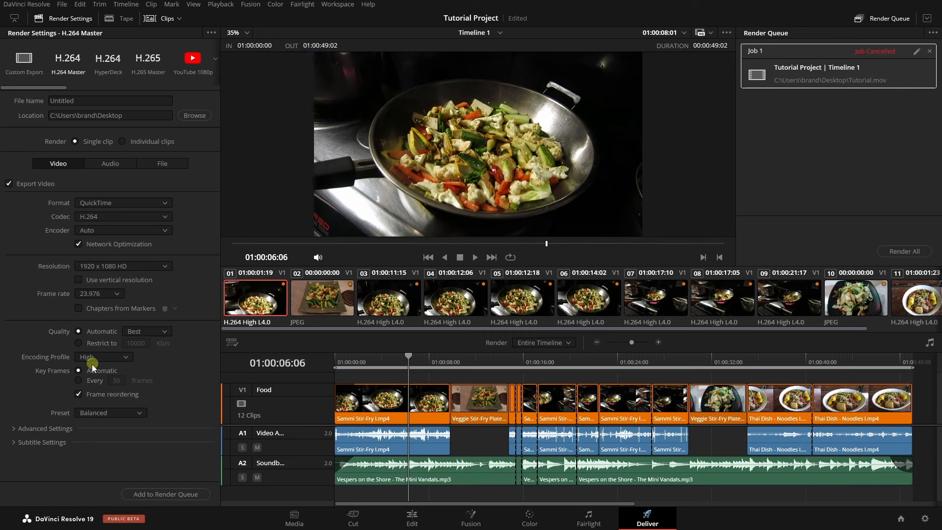
# Step: Load the YouTube 1080p render preset again and set the output file name to Tutorial
pyautogui.click(193, 60)
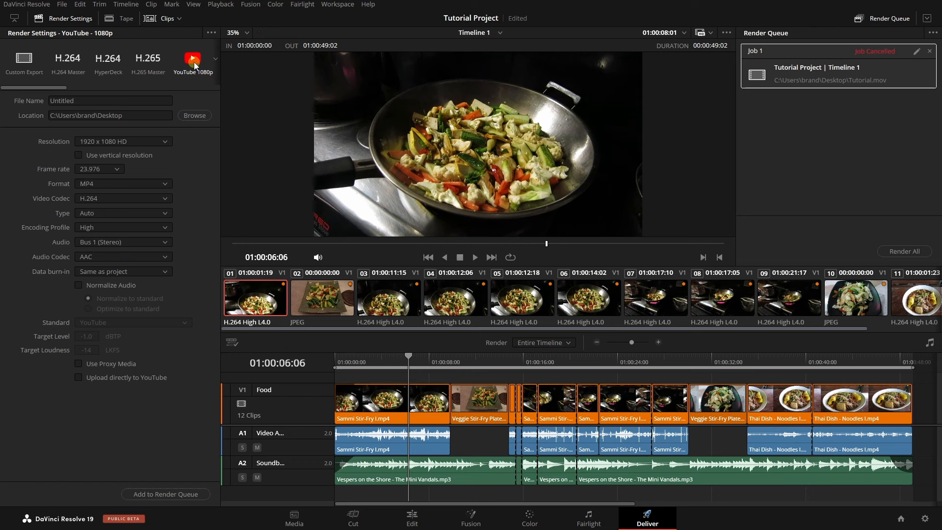
pyautogui.click(108, 103)
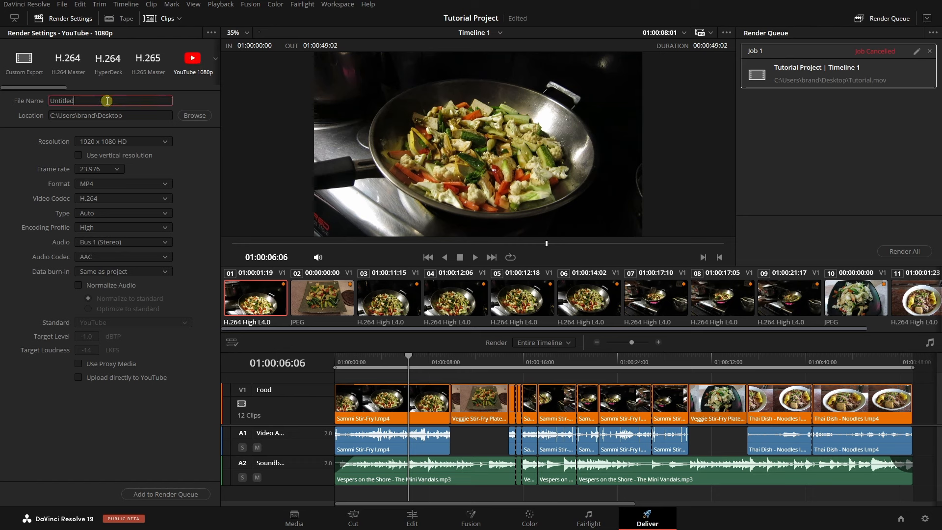
pyautogui.doubleClick(107, 101)
pyautogui.write('Tutorial')
pyautogui.press('Return')
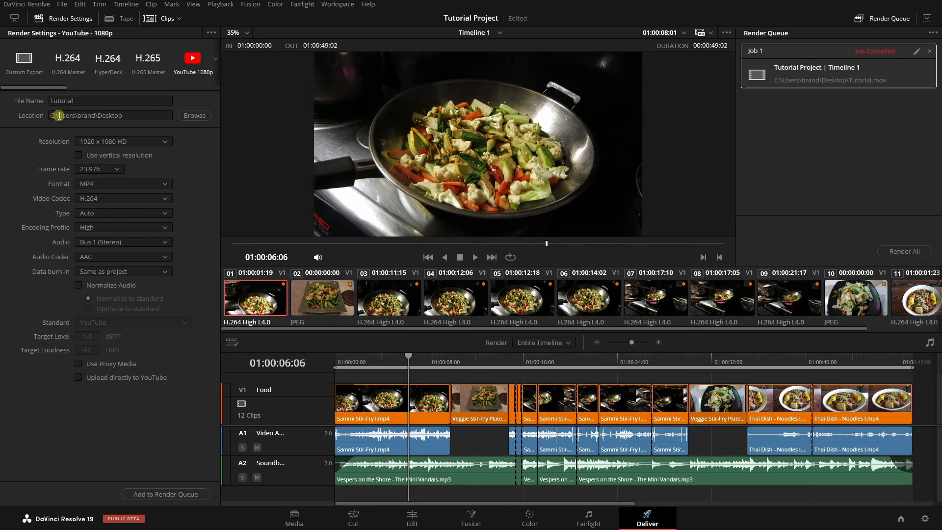
# Step: Set the render destination to the Desktop folder with the file name Tutorial.mp4
pyautogui.click(191, 121)
pyautogui.click(231, 252)
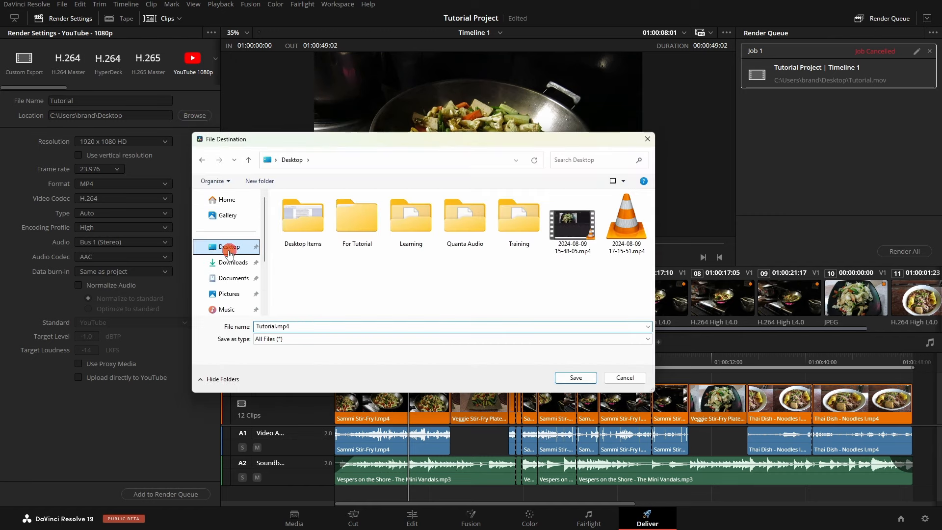
pyautogui.click(575, 378)
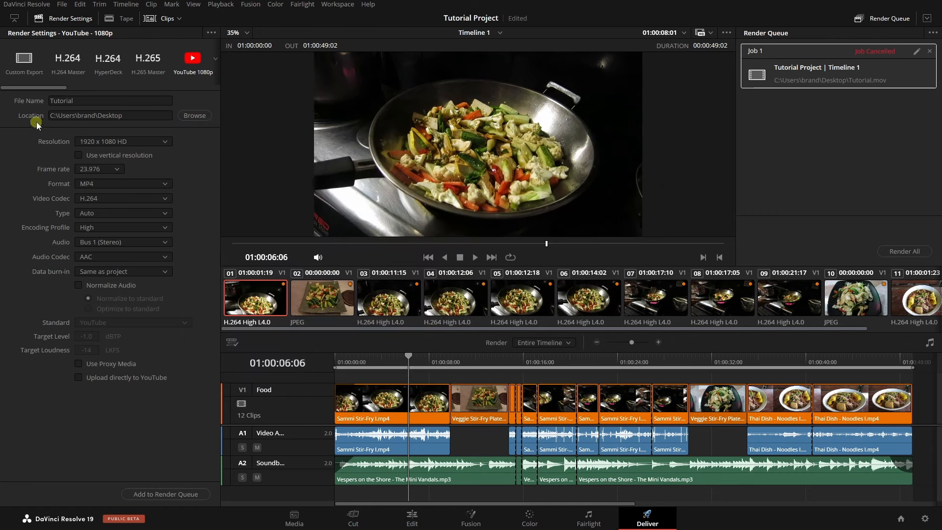
# Step: Check the resolution choices, add the YouTube render to the render queue, and remove the cancelled Tutorial.mov job
pyautogui.click(165, 142)
pyautogui.click(198, 146)
pyautogui.click(163, 494)
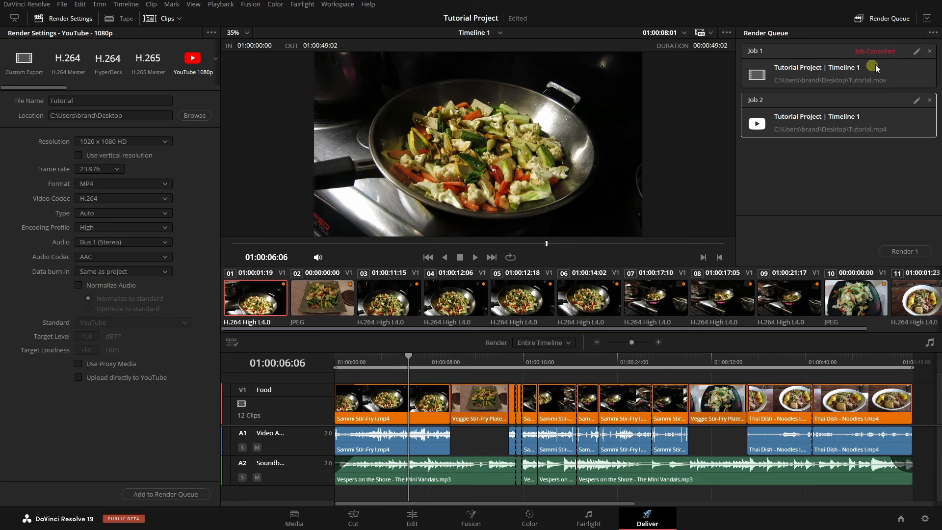
pyautogui.click(929, 52)
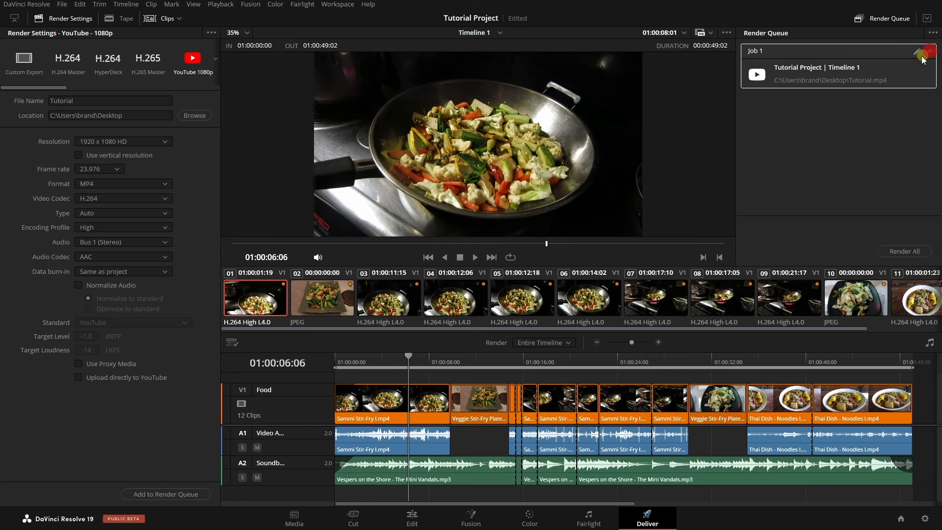